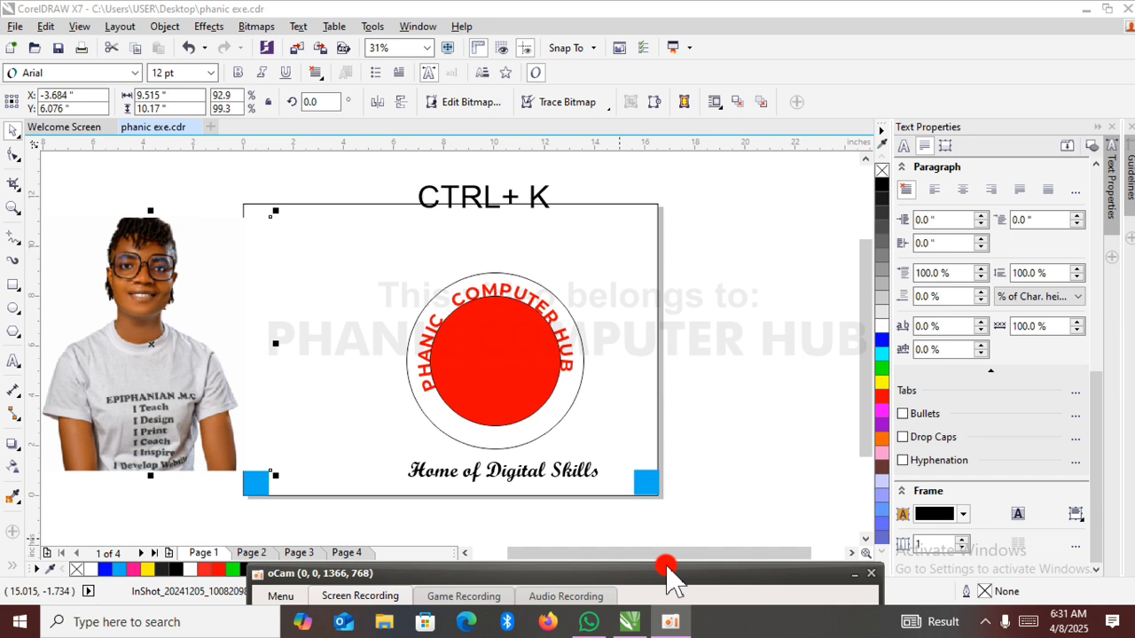
mouse_move(654, 578)
left_mouse_down()
mouse_move(658, 592)
mouse_move(642, 596)
left_mouse_up()
left_click(729, 387)
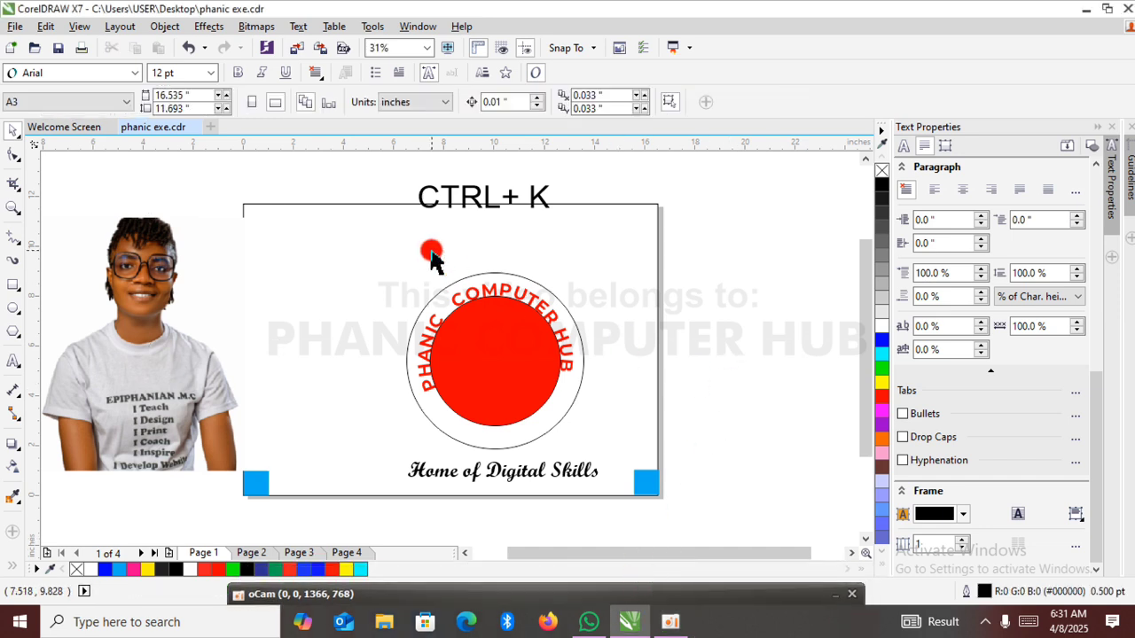
key("super+s")
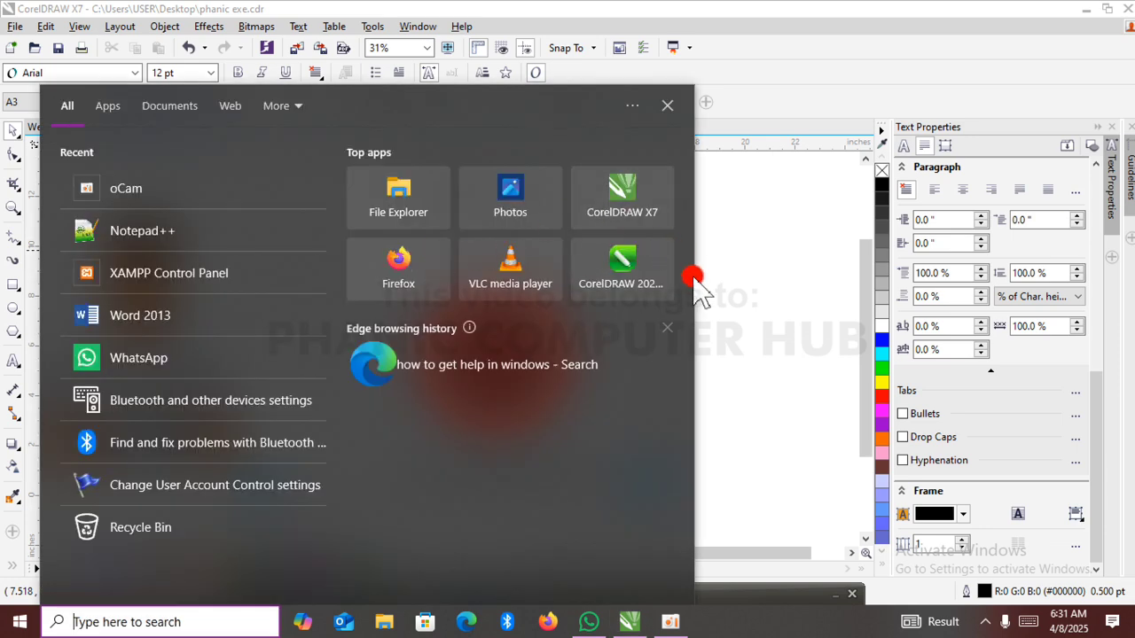
left_click(780, 296)
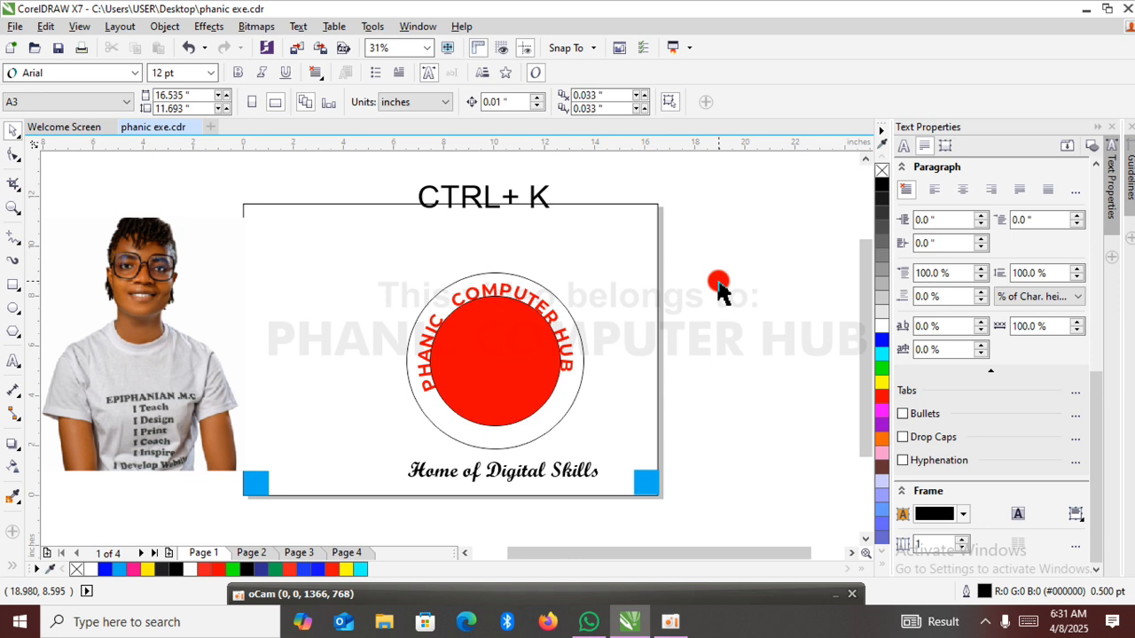
Delete the CTRL+ K text, the circular logo, the tagline and both blue corner squares from page 1.
left_click(160, 298)
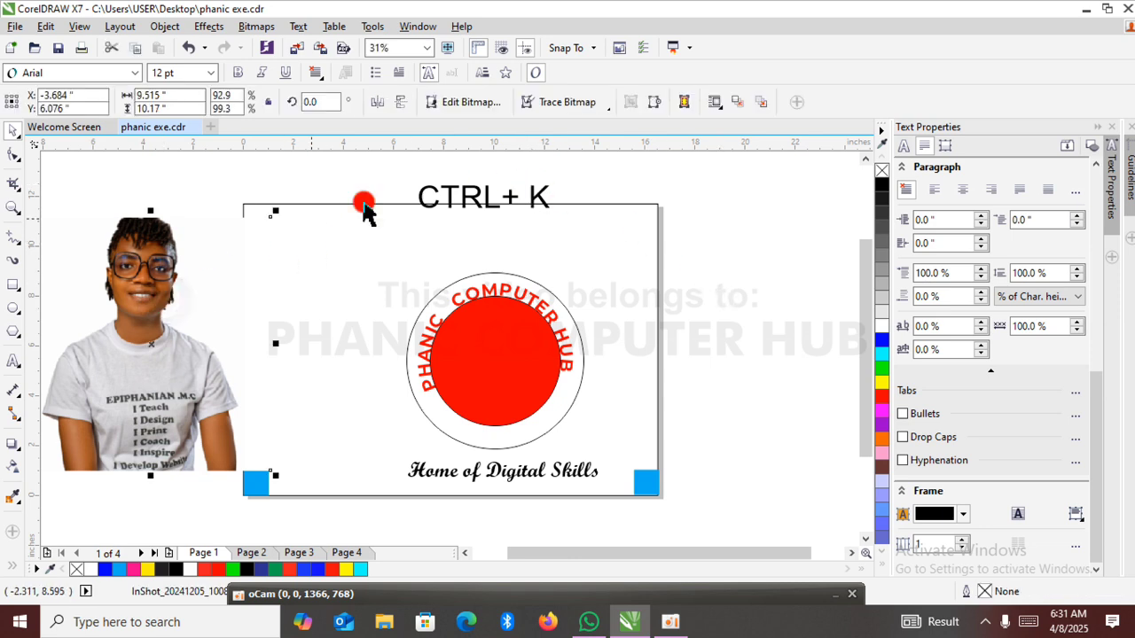
left_click_drag(663, 181, 376, 524)
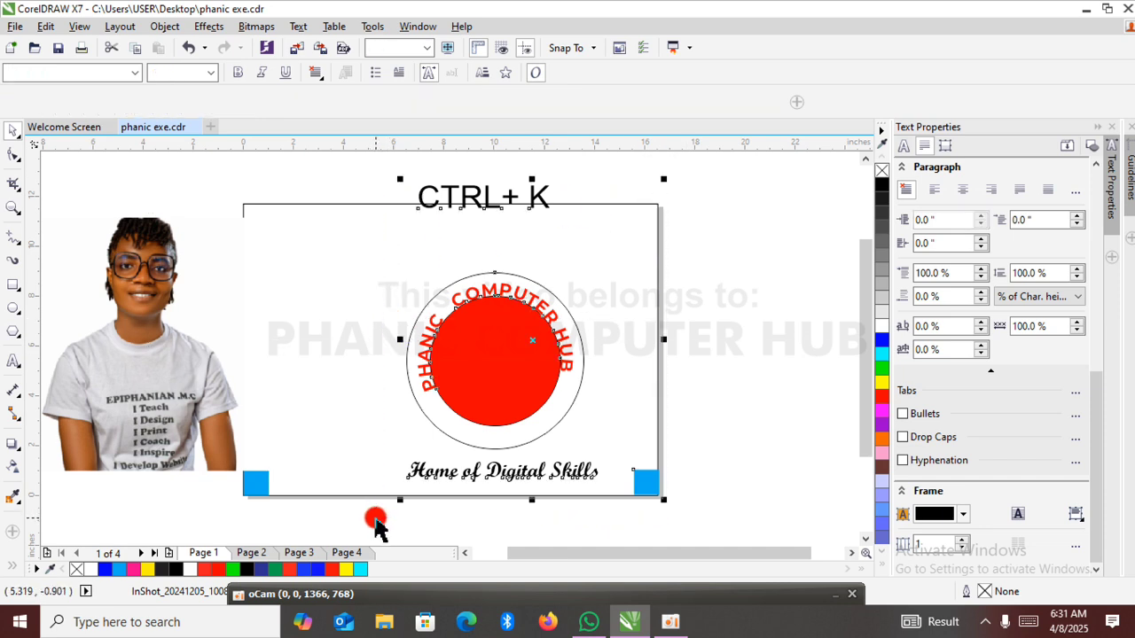
key("Delete")
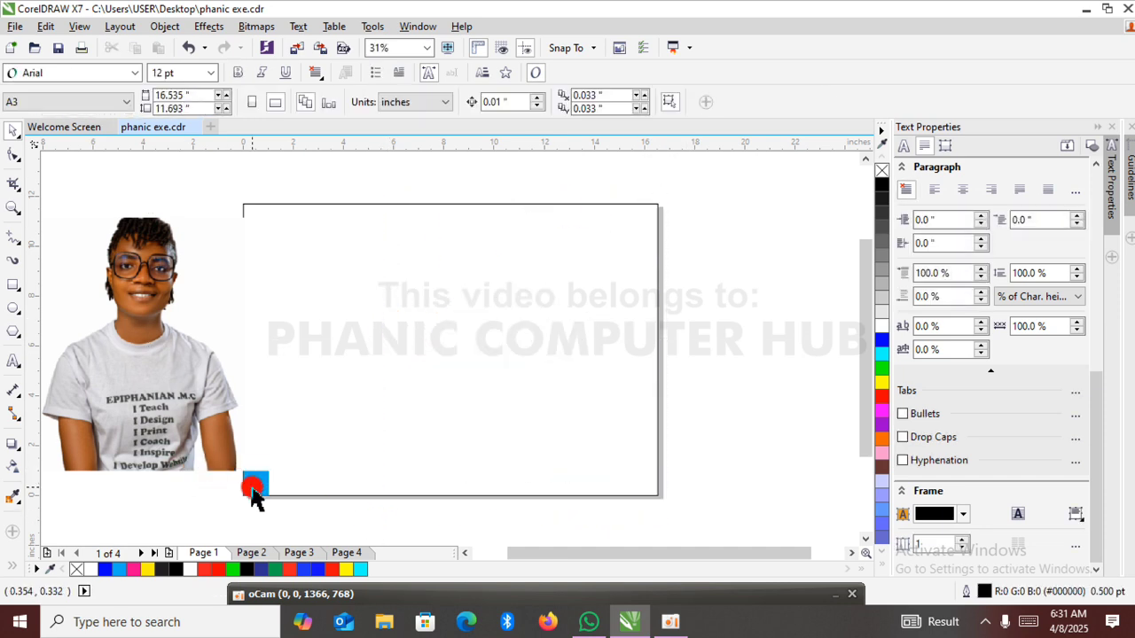
left_click(254, 486)
key("Delete")
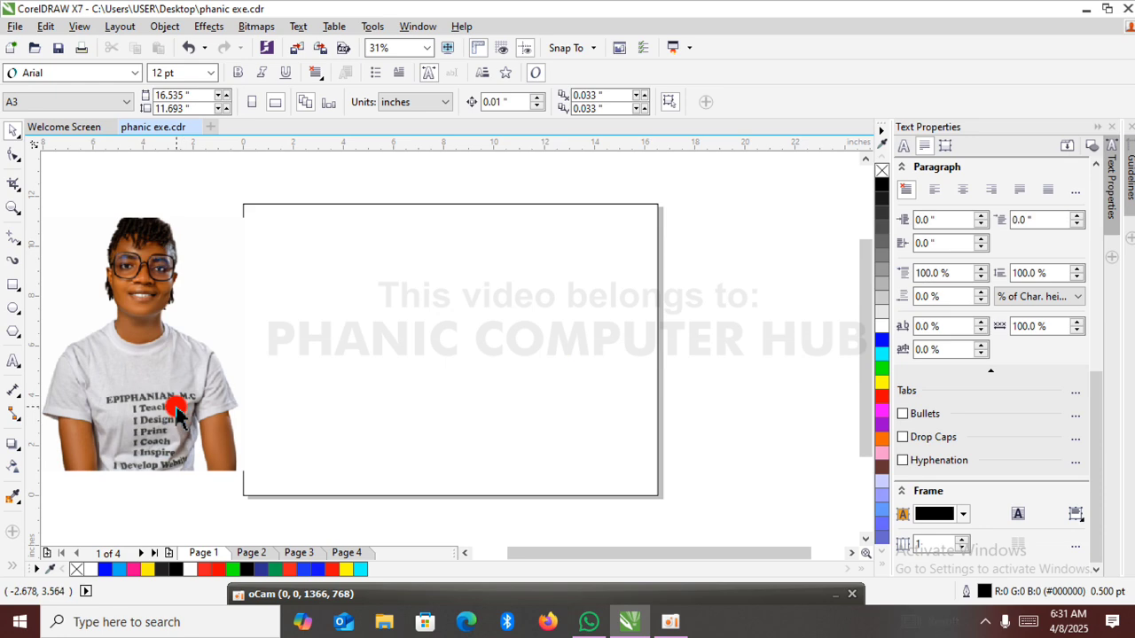
Delete the woman's photo, leaving only the page-sized rectangle outline on page 1.
left_click(176, 406)
left_click_drag(175, 406, 647, 430)
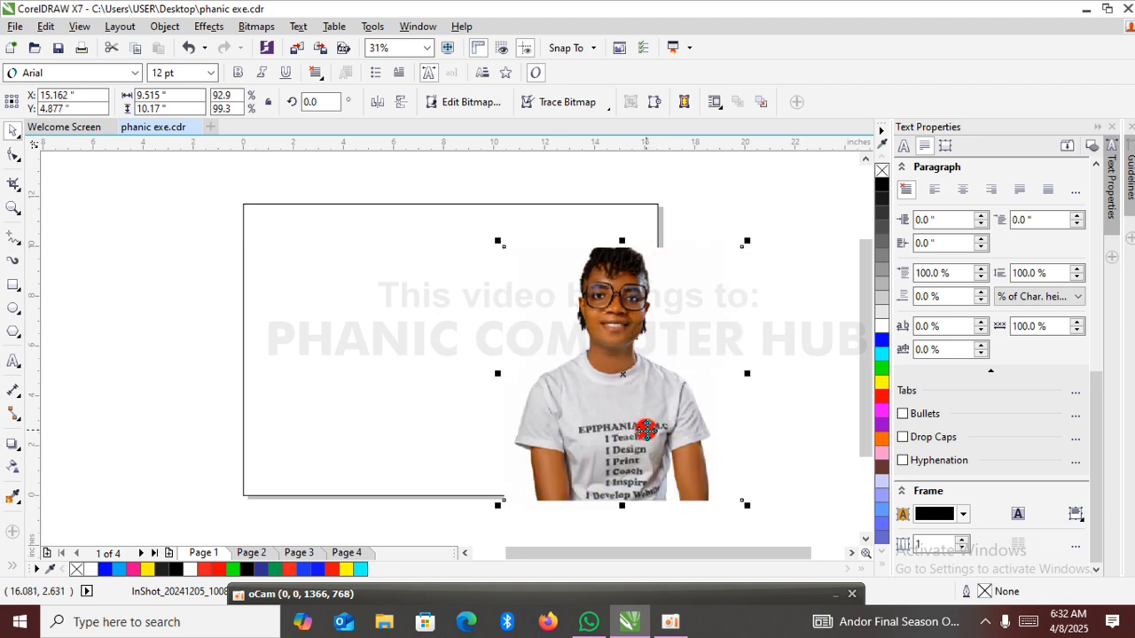
key("Delete")
left_click(563, 394)
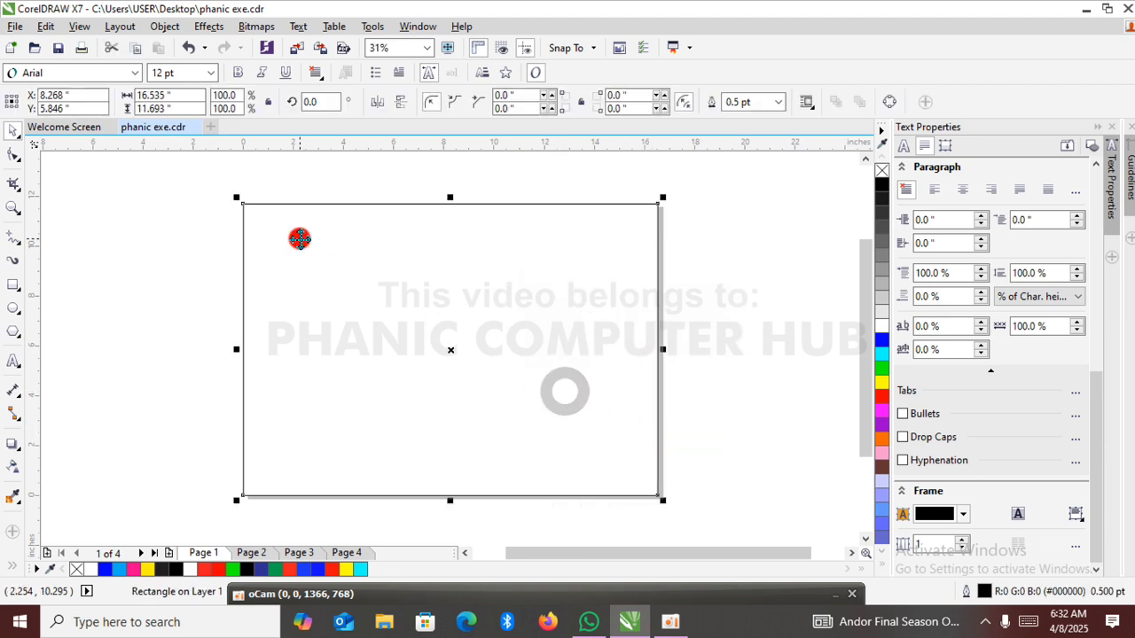
left_click(138, 222)
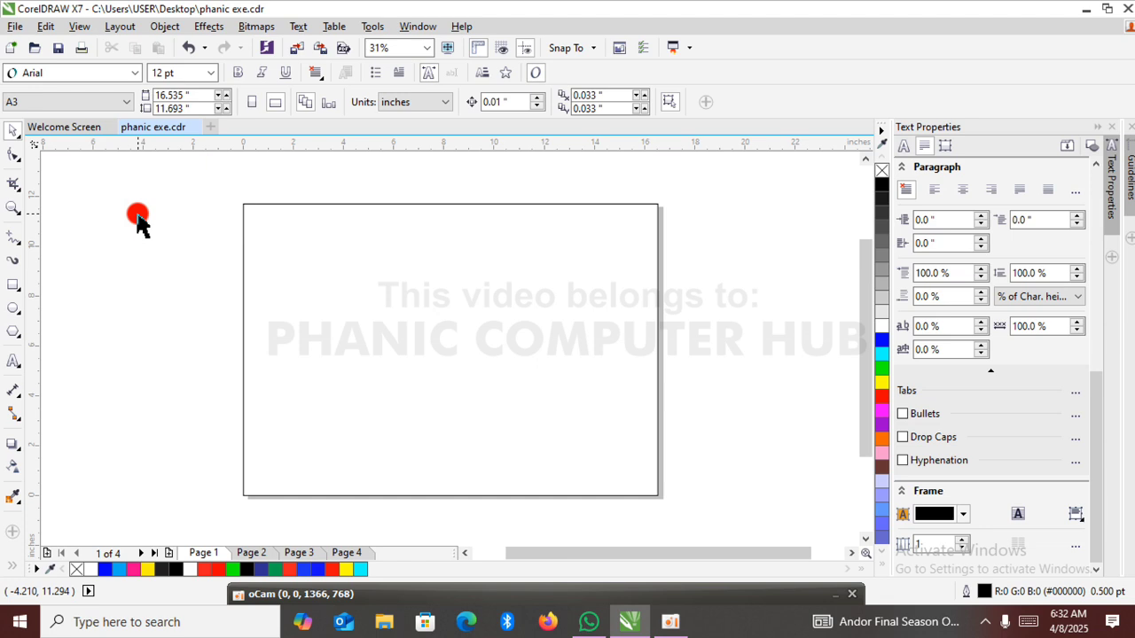
Set the document's drawing units to pixels.
left_click(126, 102)
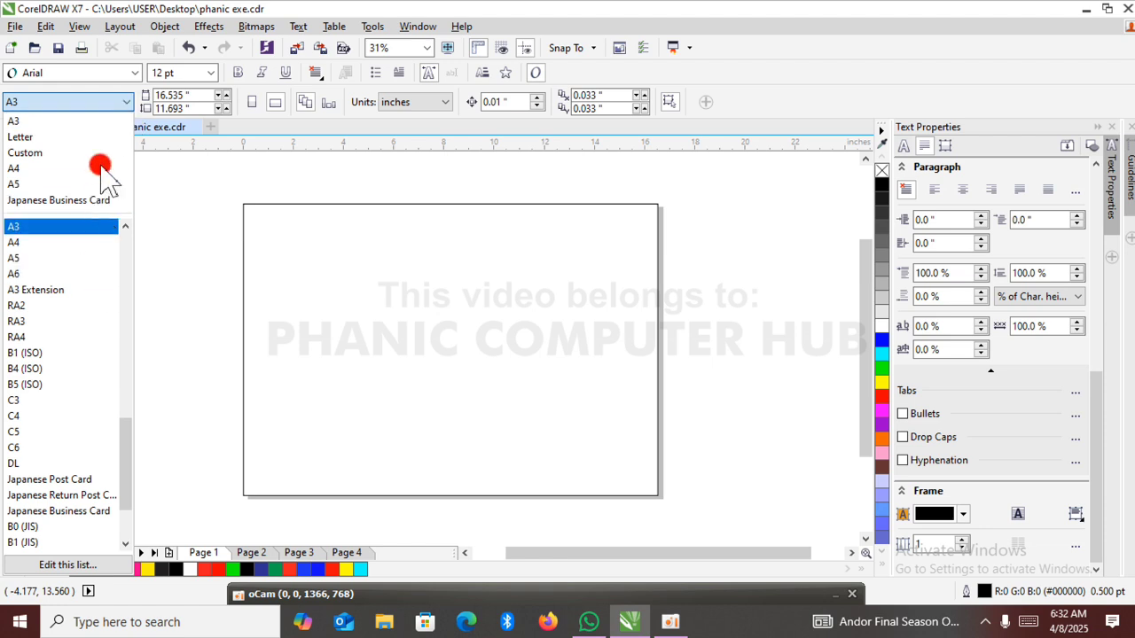
left_click(186, 208)
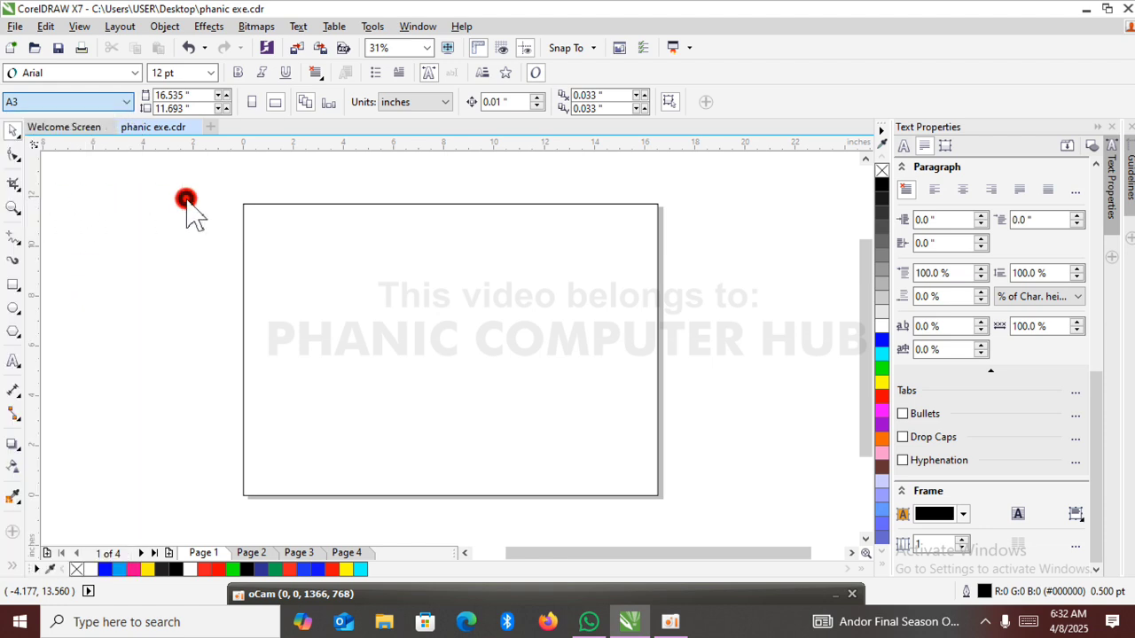
left_click(444, 104)
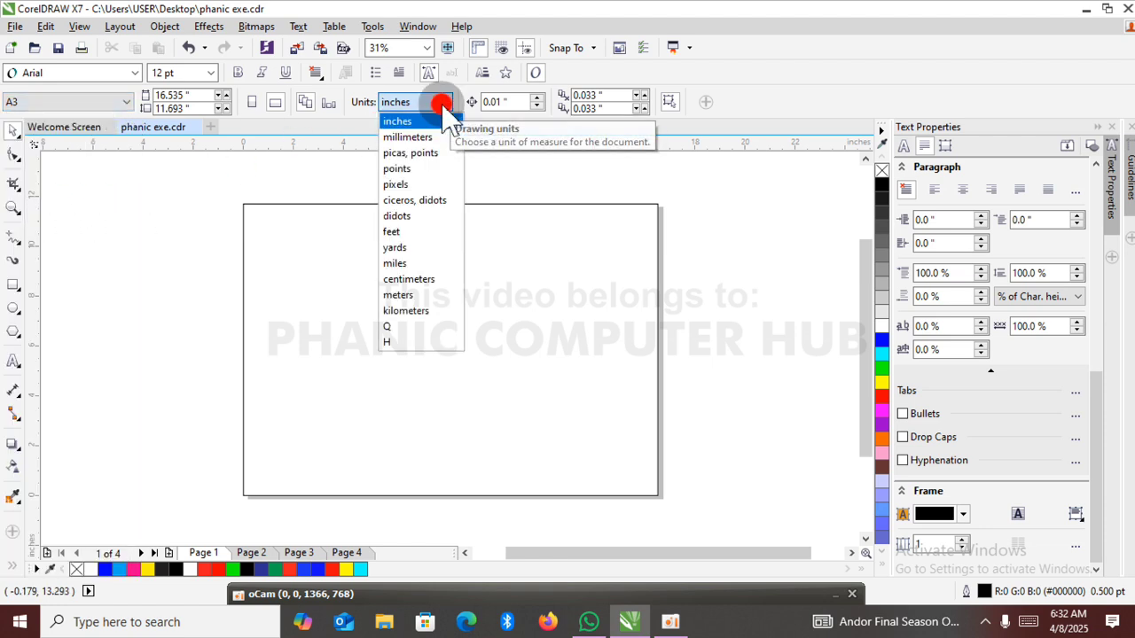
left_click(429, 184)
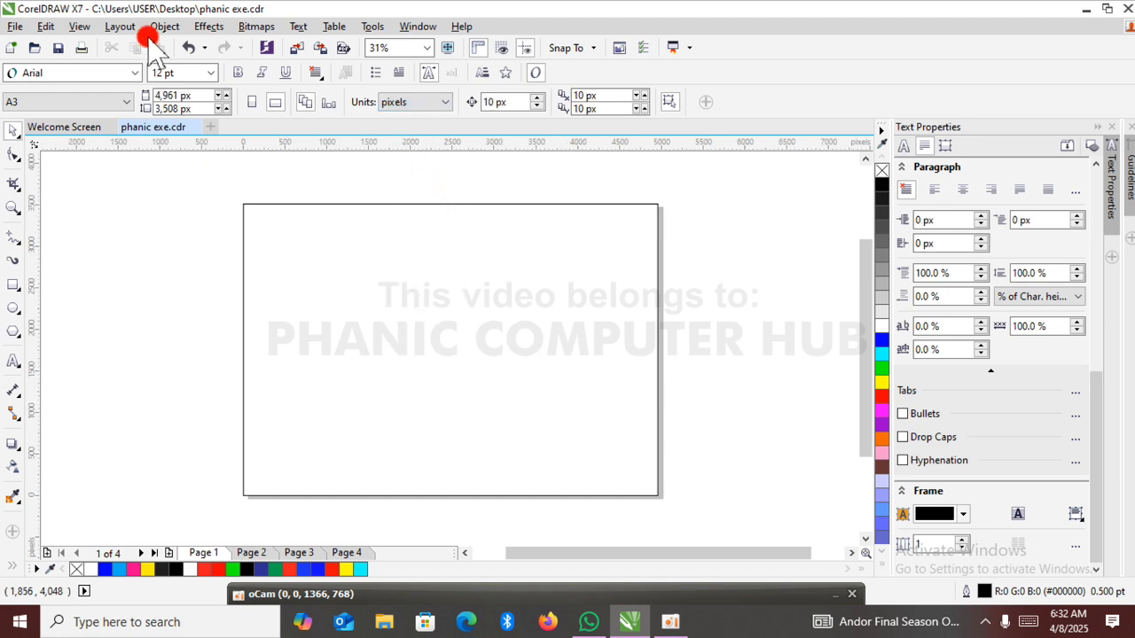
Set the page dimensions to 1000 px wide by 1000 px high.
left_click(196, 95)
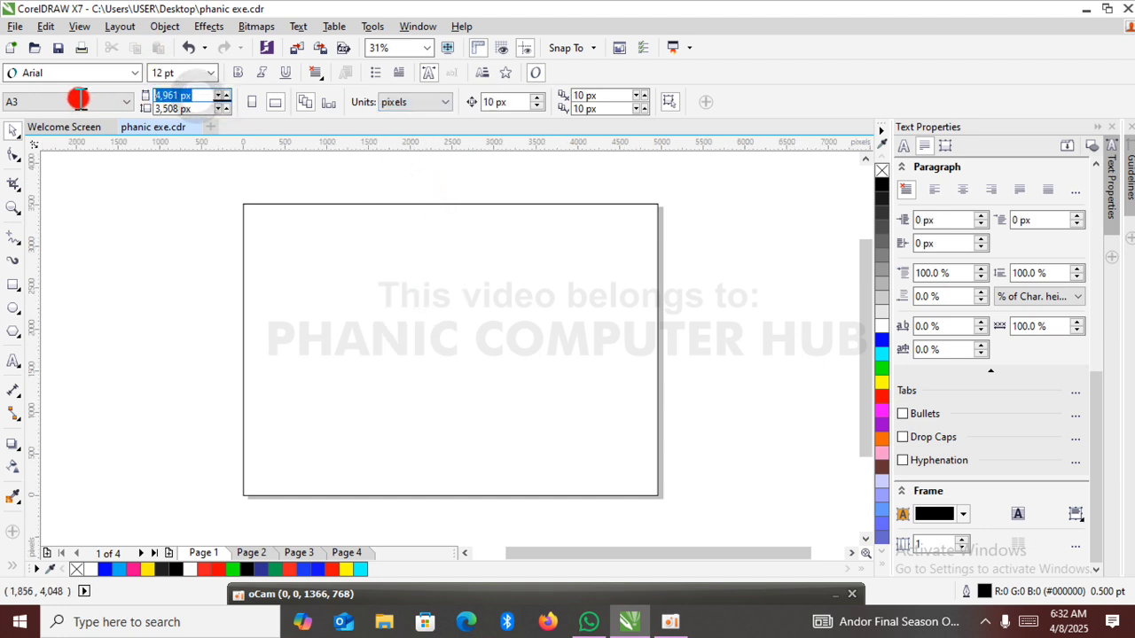
type("1000")
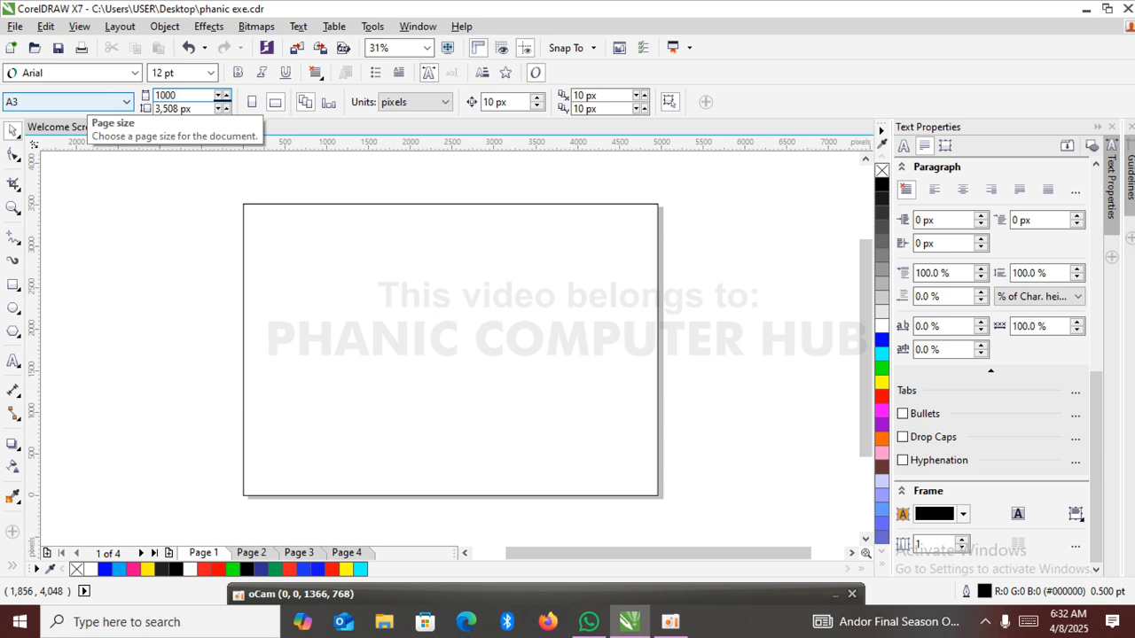
left_click(80, 100)
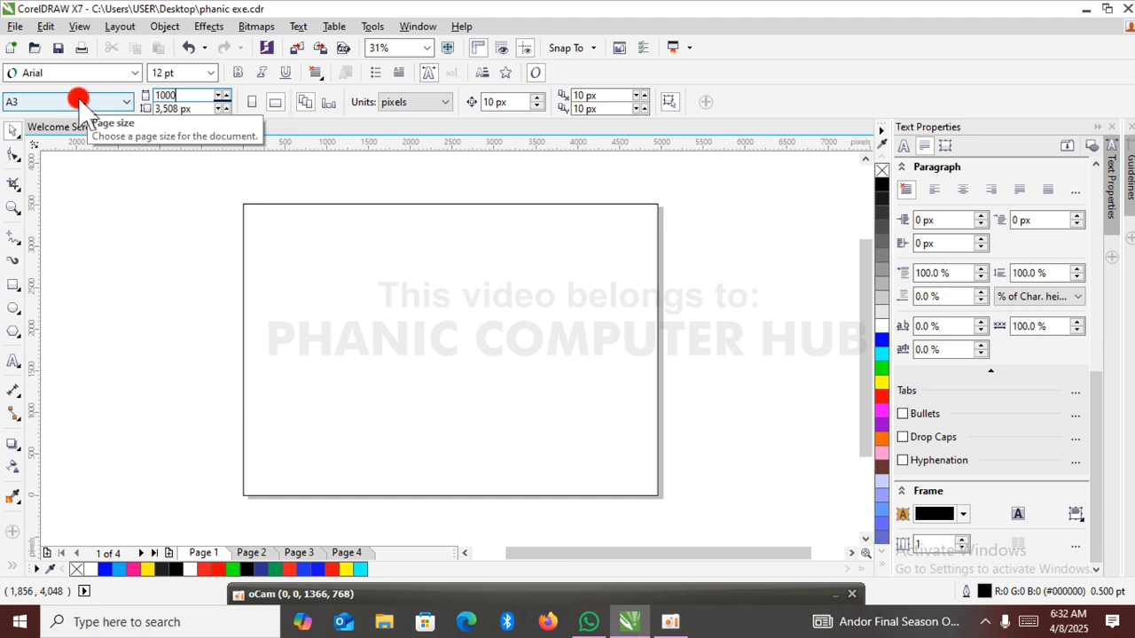
left_click(159, 108)
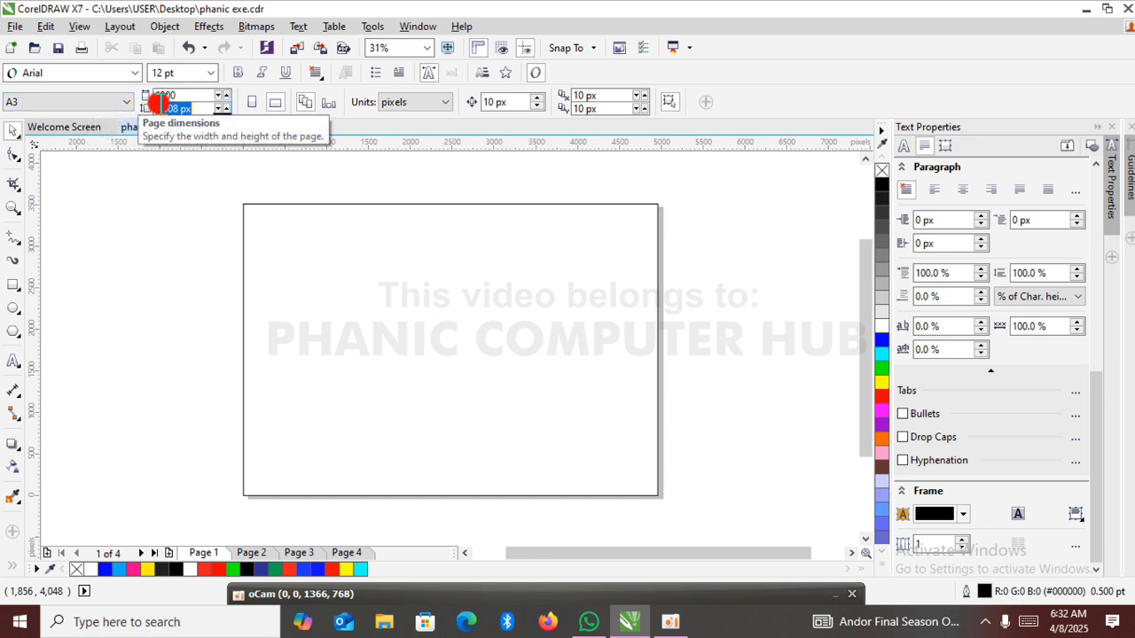
type("1")
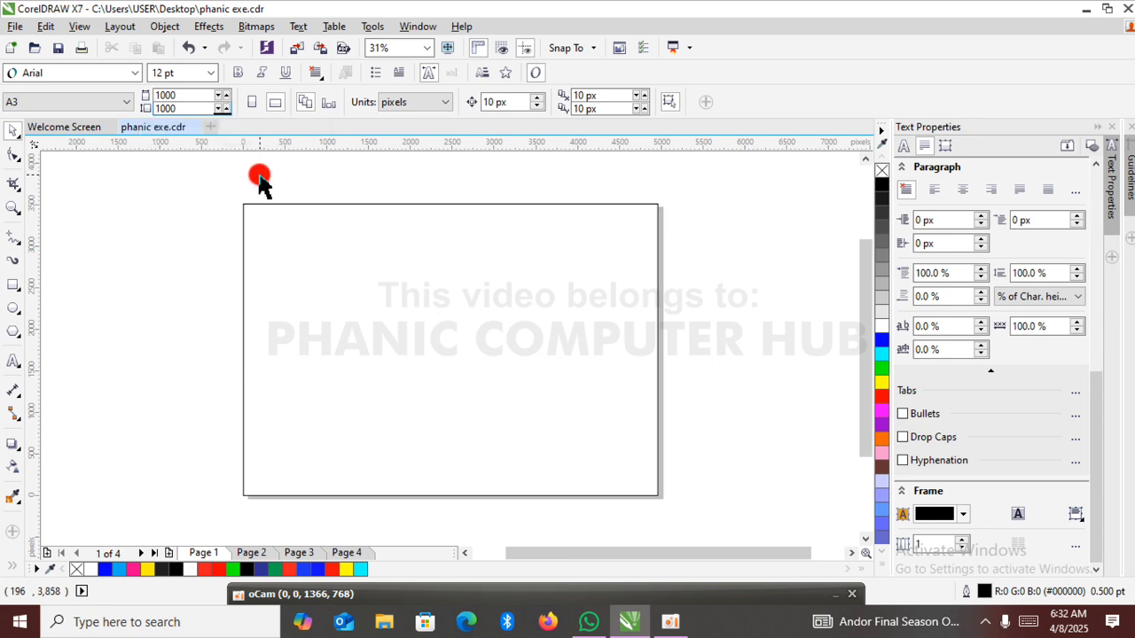
key("Return")
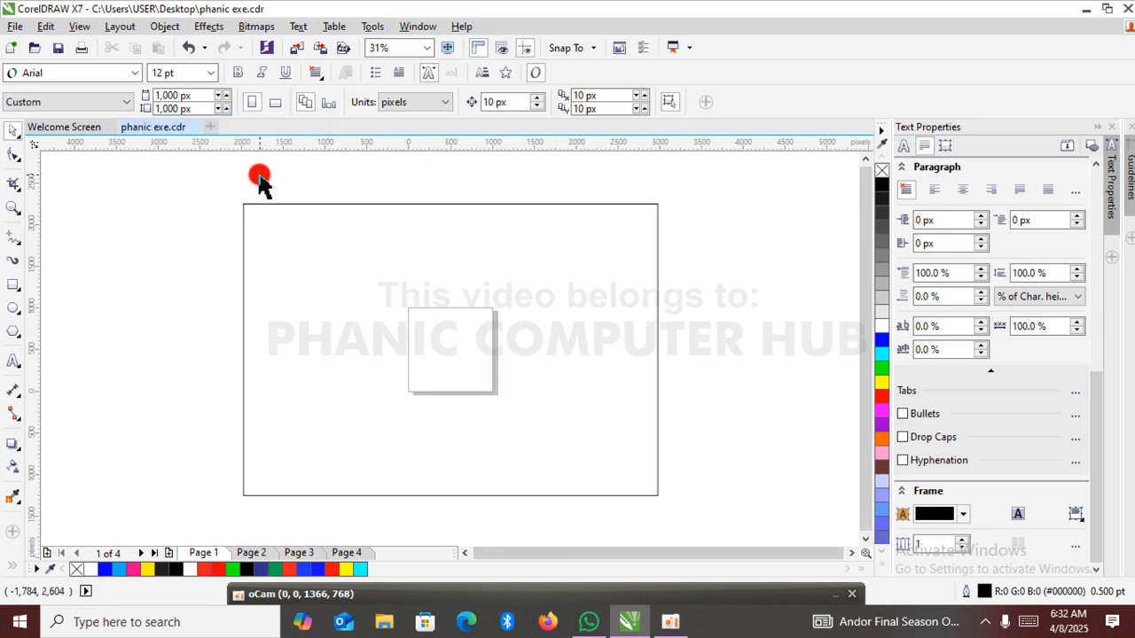
Delete the oversized rectangle outline around the page and fit the page in the view.
left_click(565, 206)
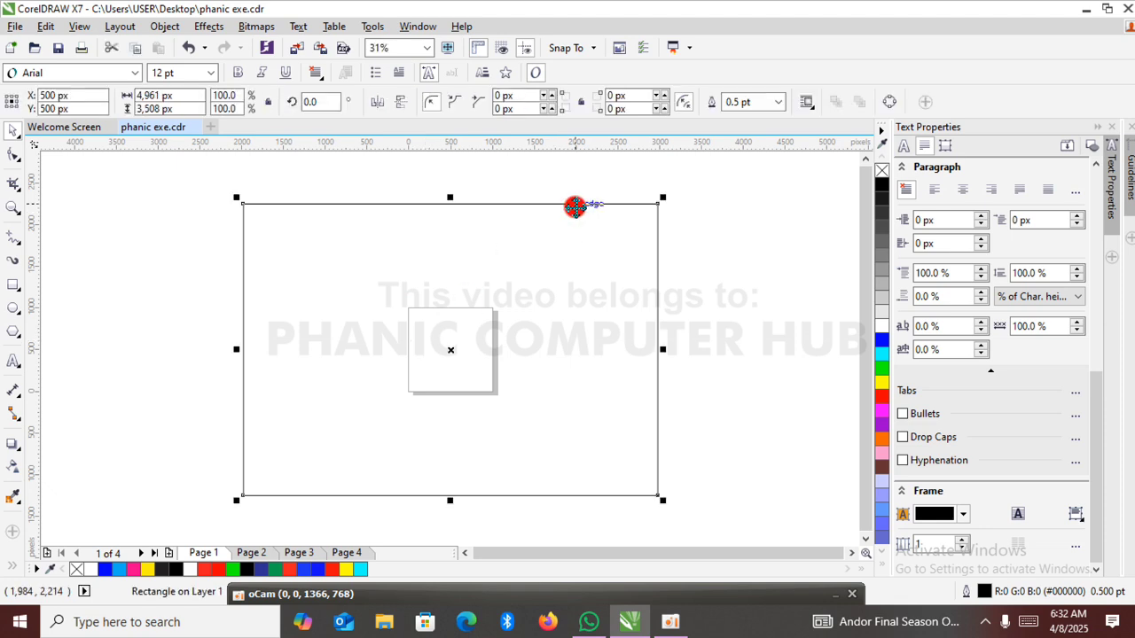
key("Delete")
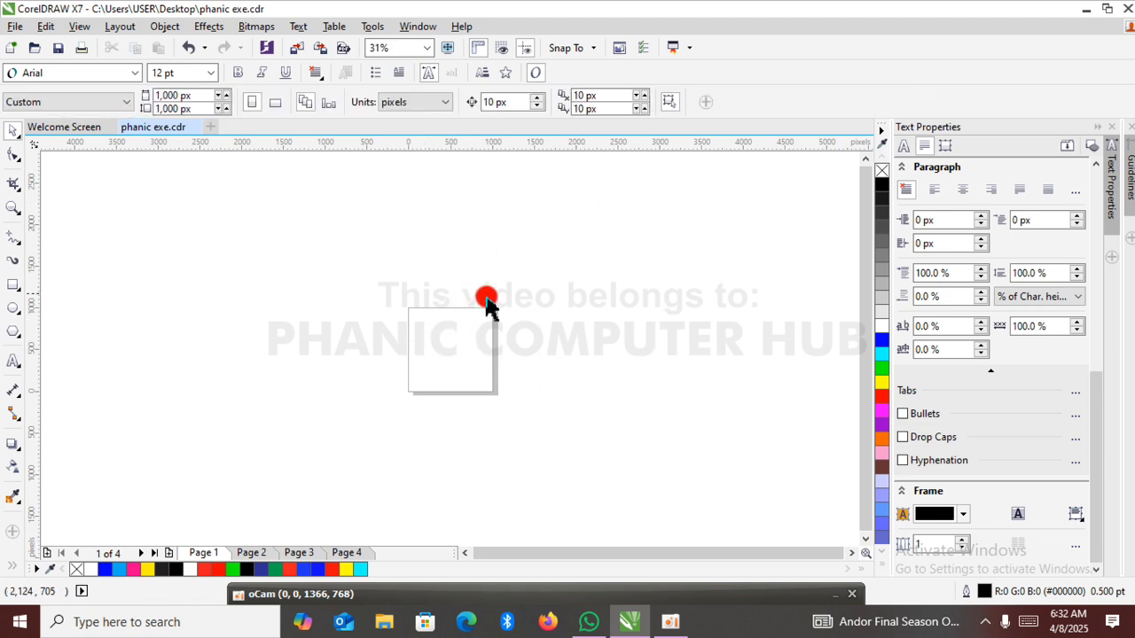
key("shift+F4")
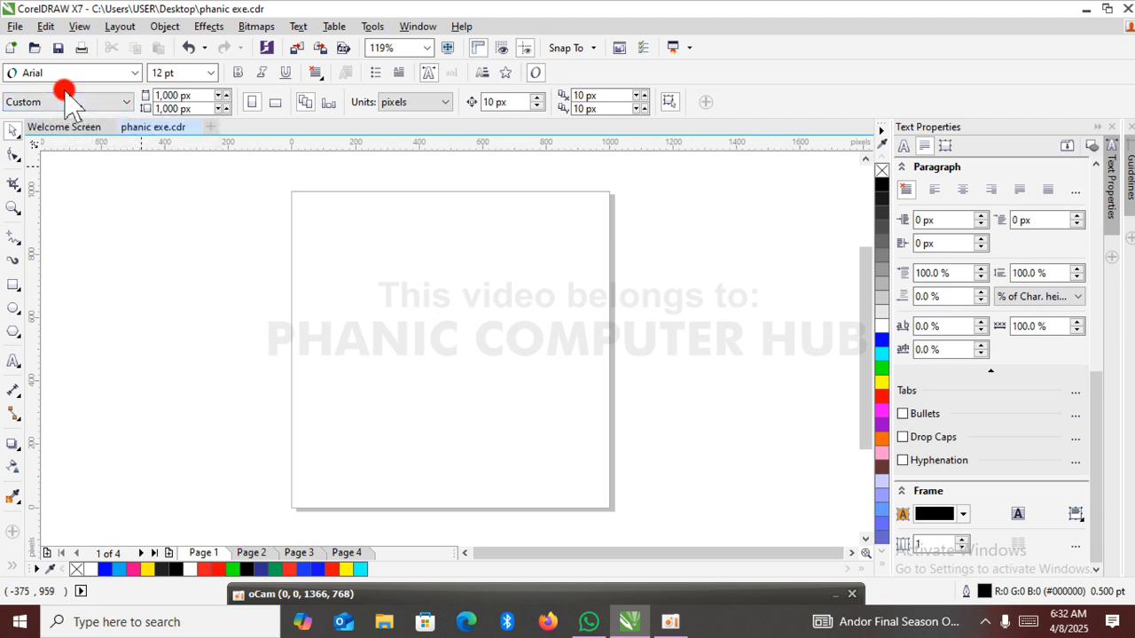
left_click(126, 102)
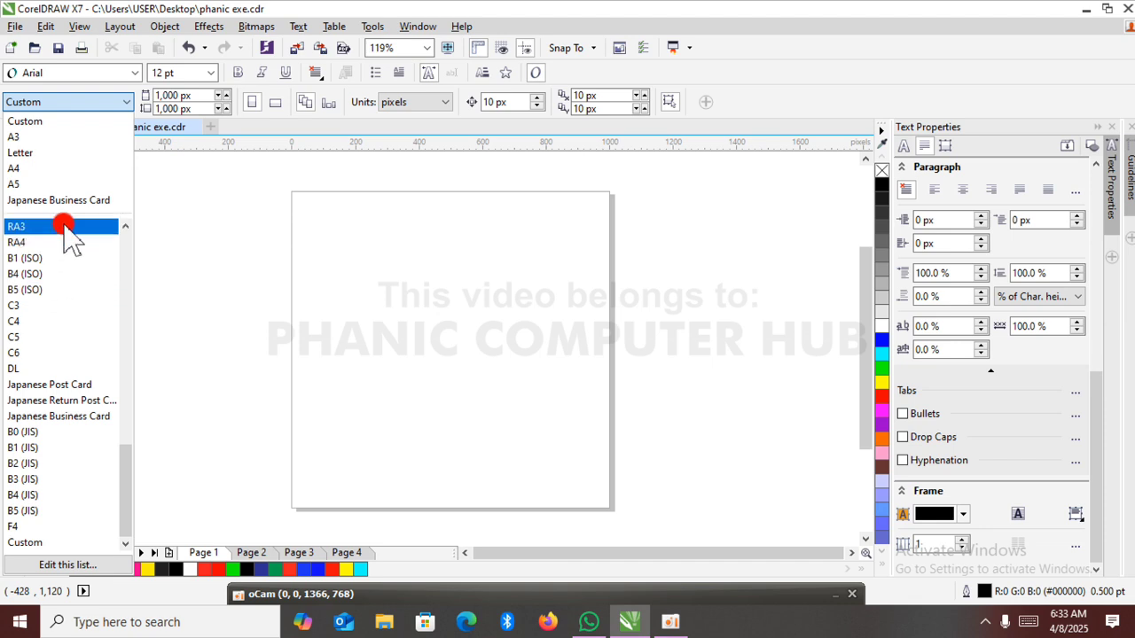
left_click(217, 224)
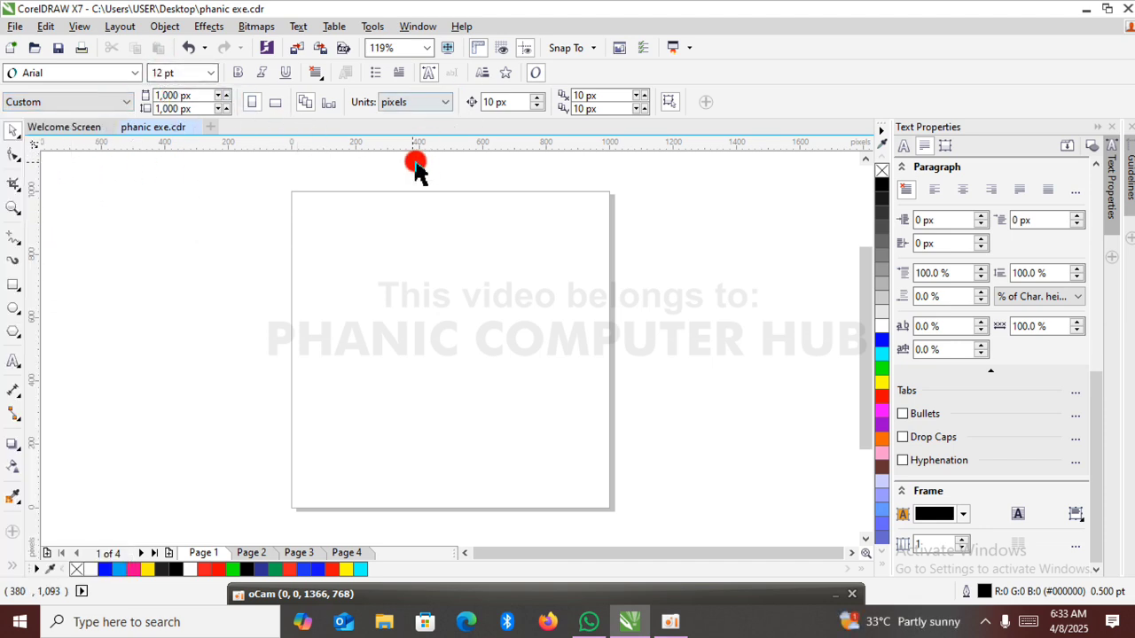
left_click(204, 218)
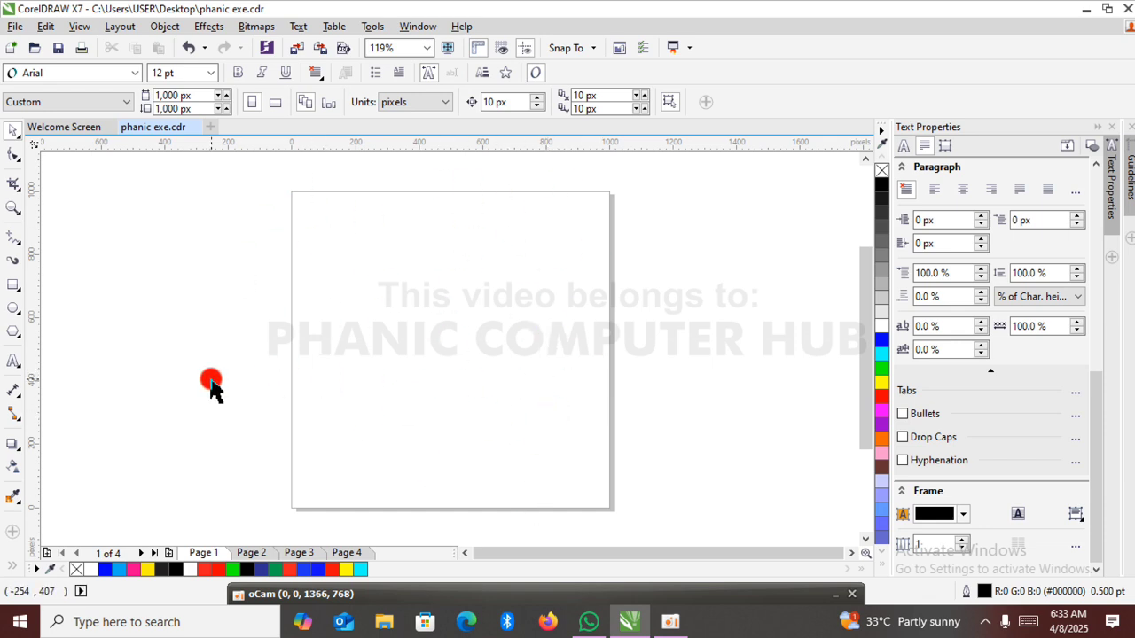
Create a rectangle that exactly covers the page, fill it with blue and deselect it.
double_click(8, 284)
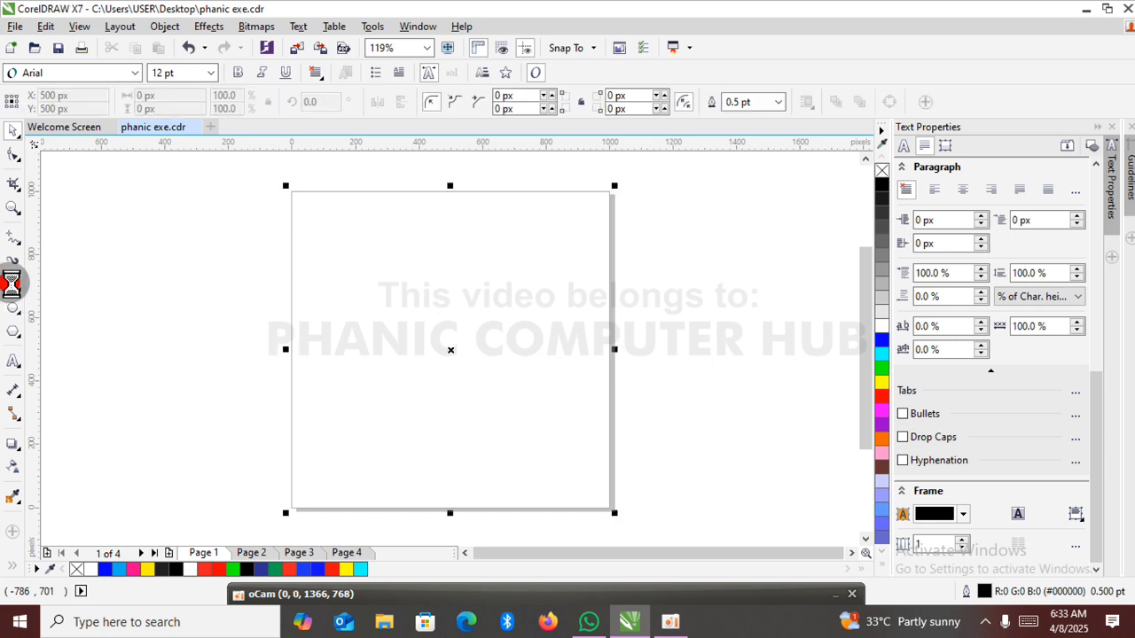
left_click(11, 133)
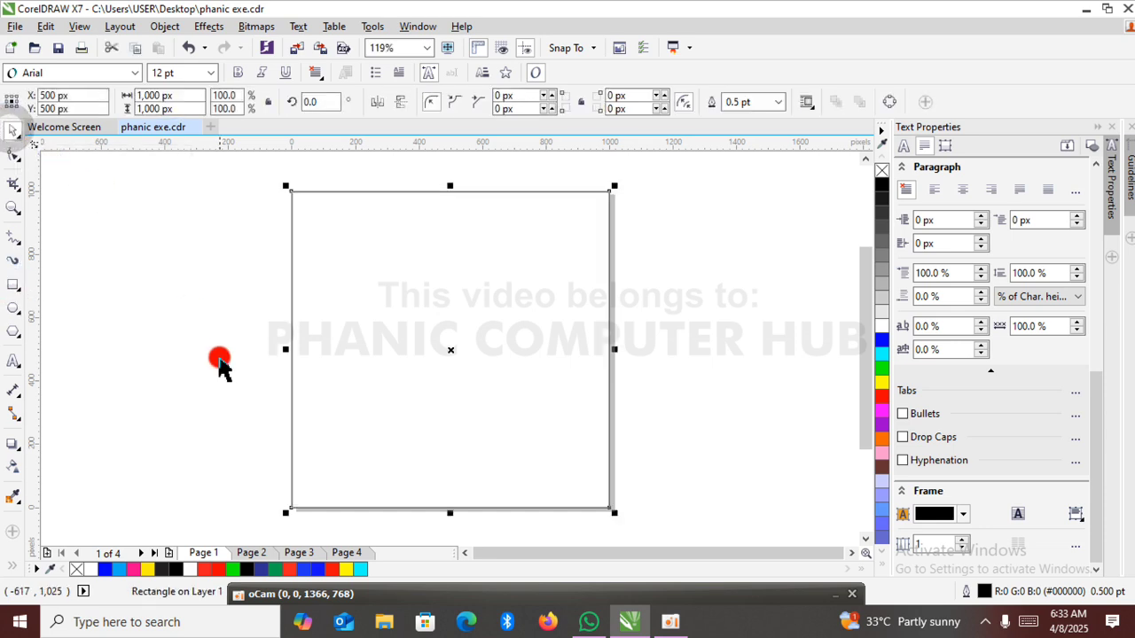
left_click(882, 341)
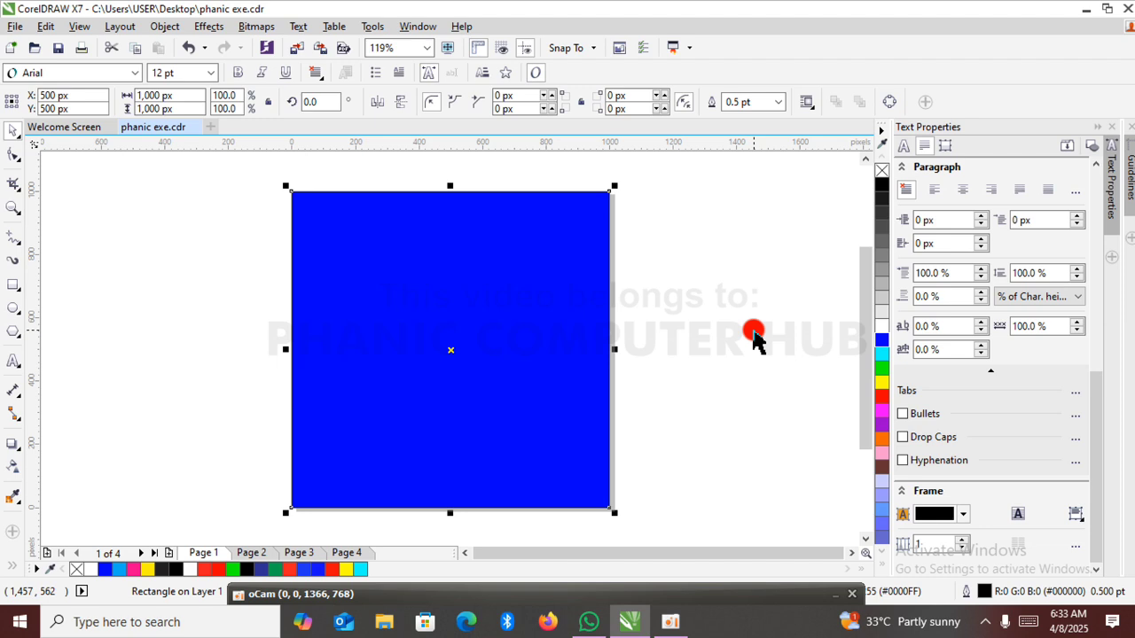
left_click(687, 263)
left_click(561, 298)
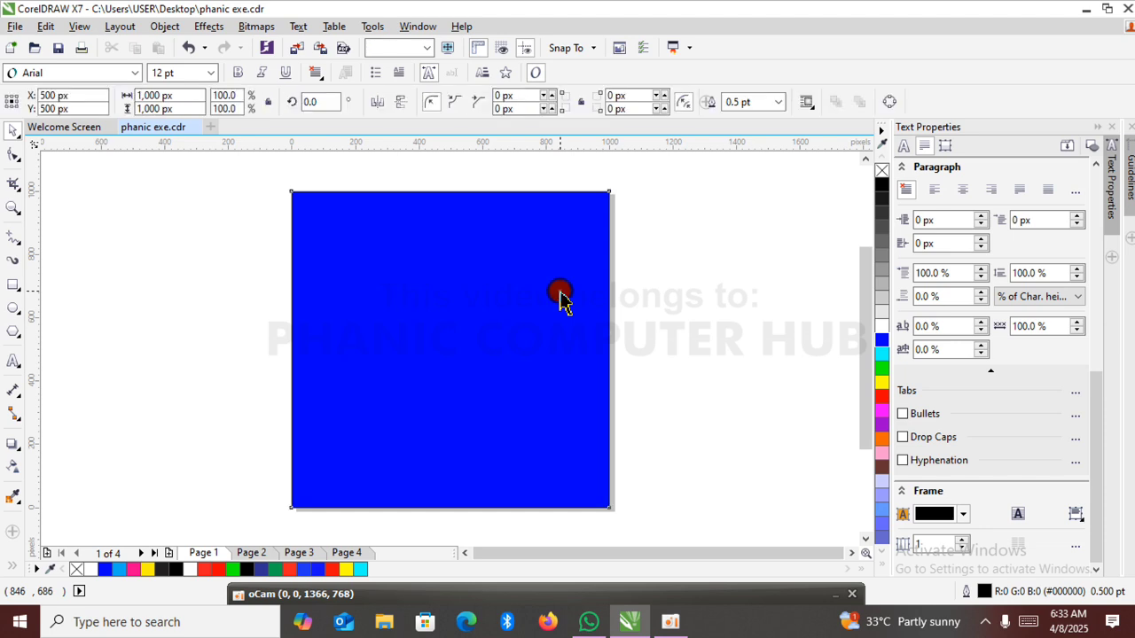
left_click(560, 295)
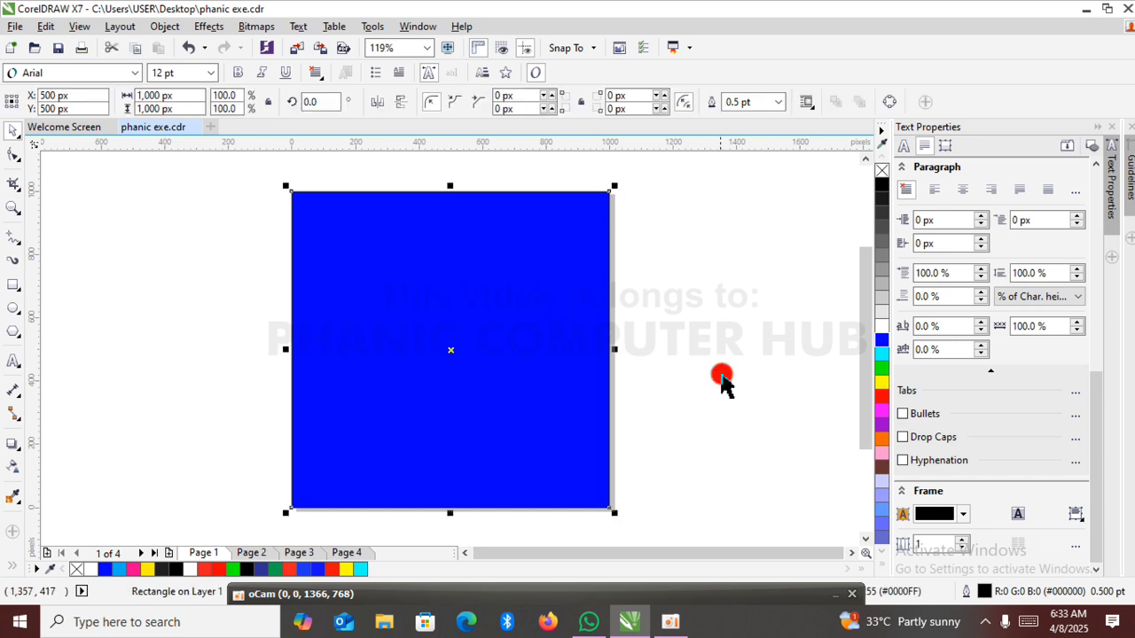
left_click(671, 246)
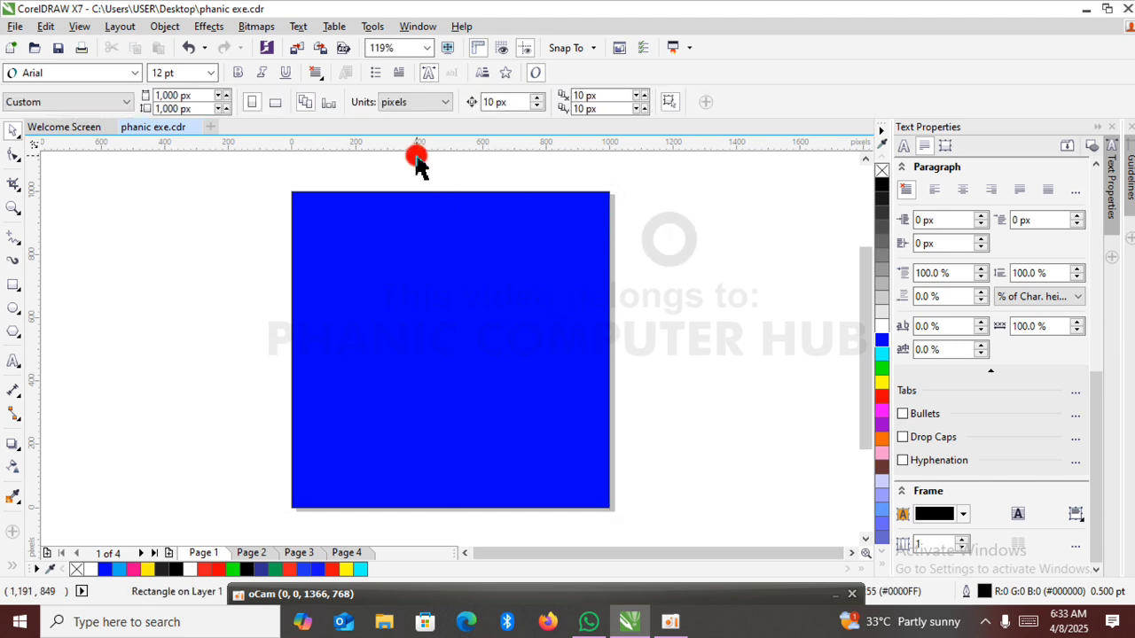
Import Photoroom-20241104_140705 from PHANIC 2 > Phanic Acad Images and place it at about 544 by 680 px in the page's lower left corner.
left_click(300, 52)
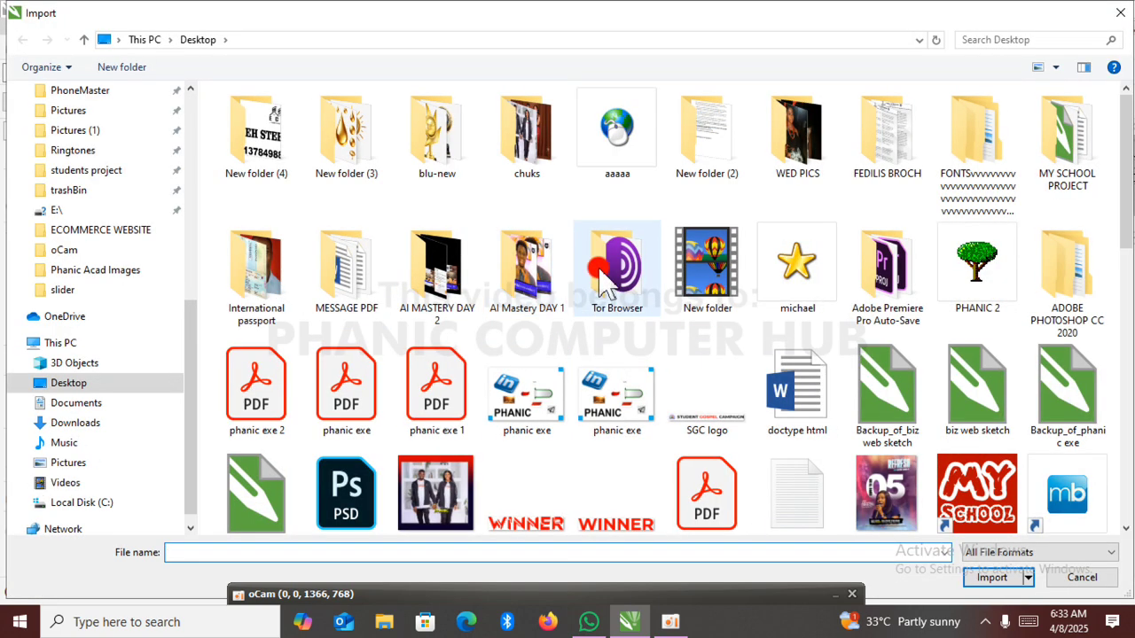
double_click(981, 296)
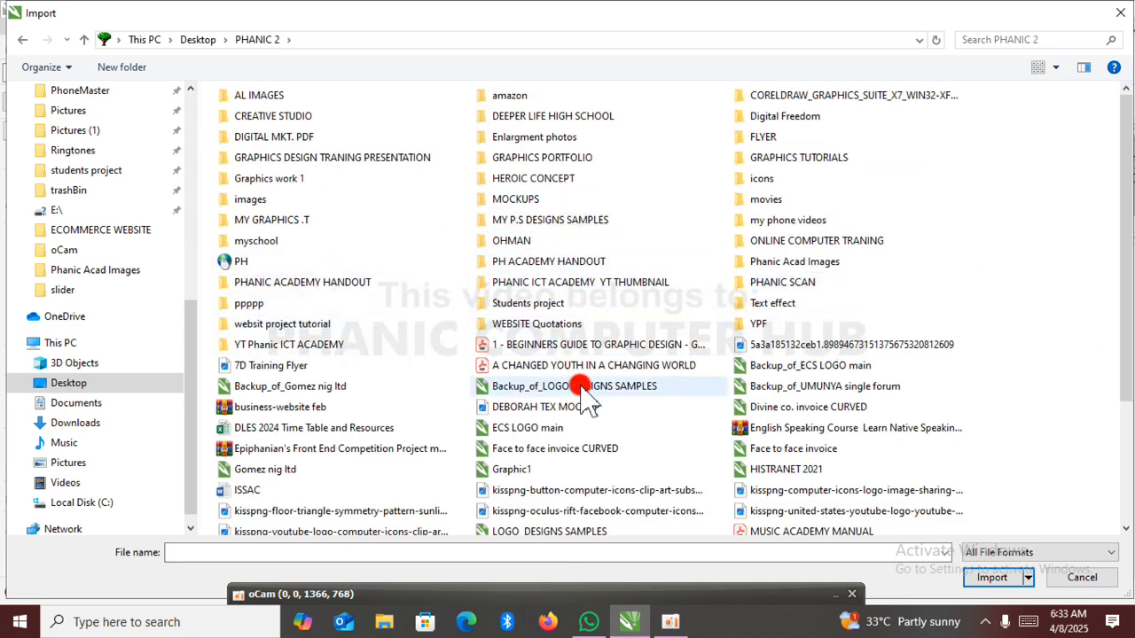
double_click(798, 259)
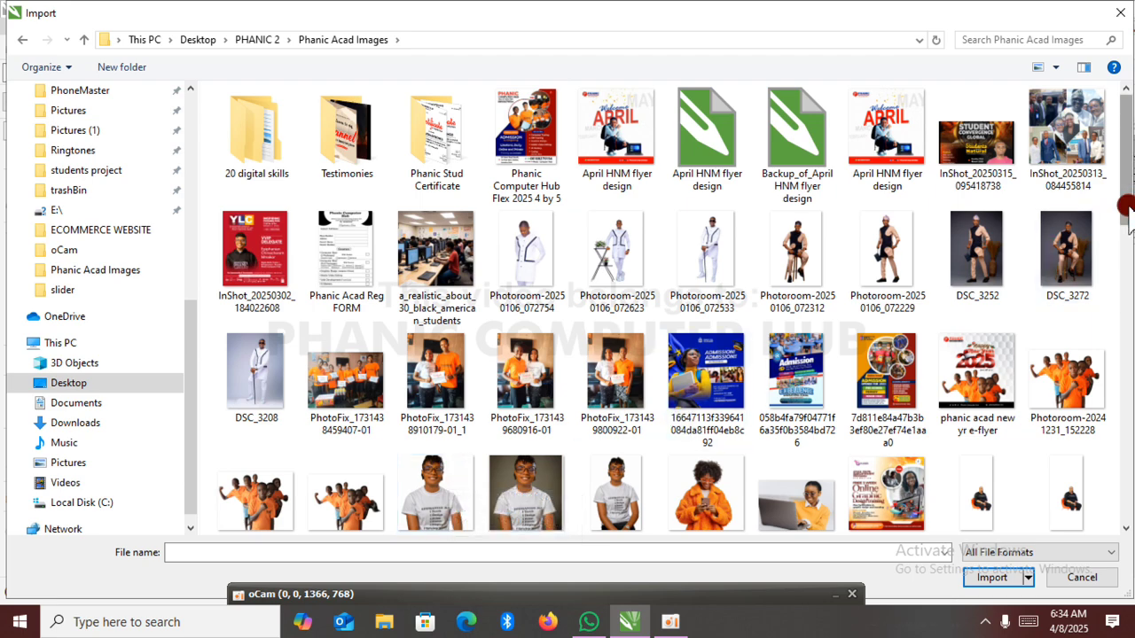
left_click_drag(1128, 213, 1128, 293)
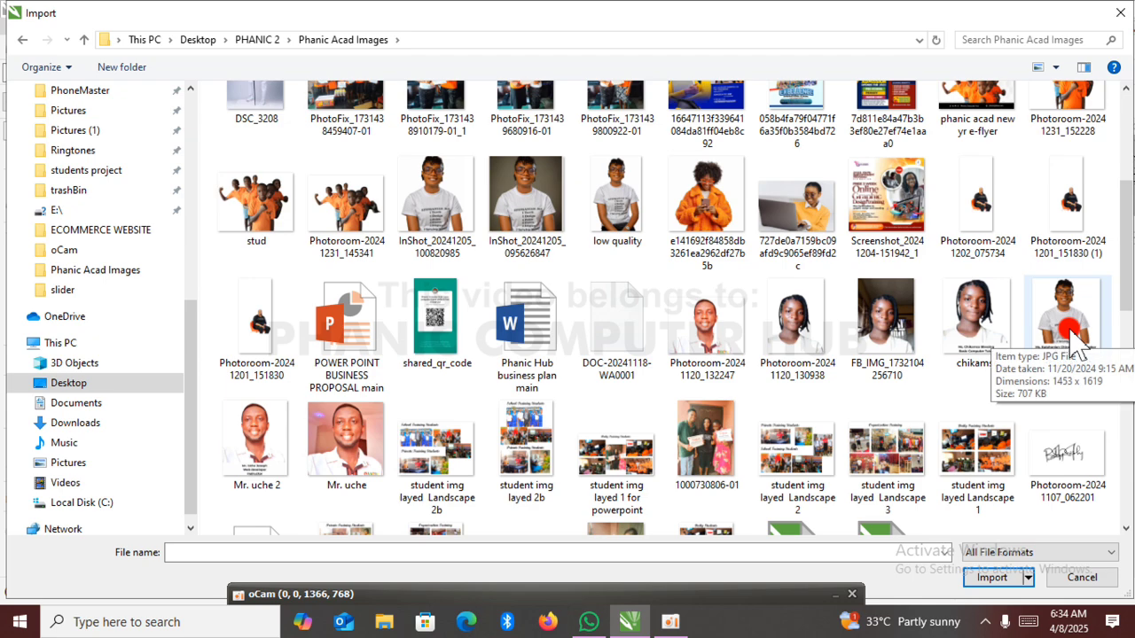
left_click_drag(1128, 276, 1131, 470)
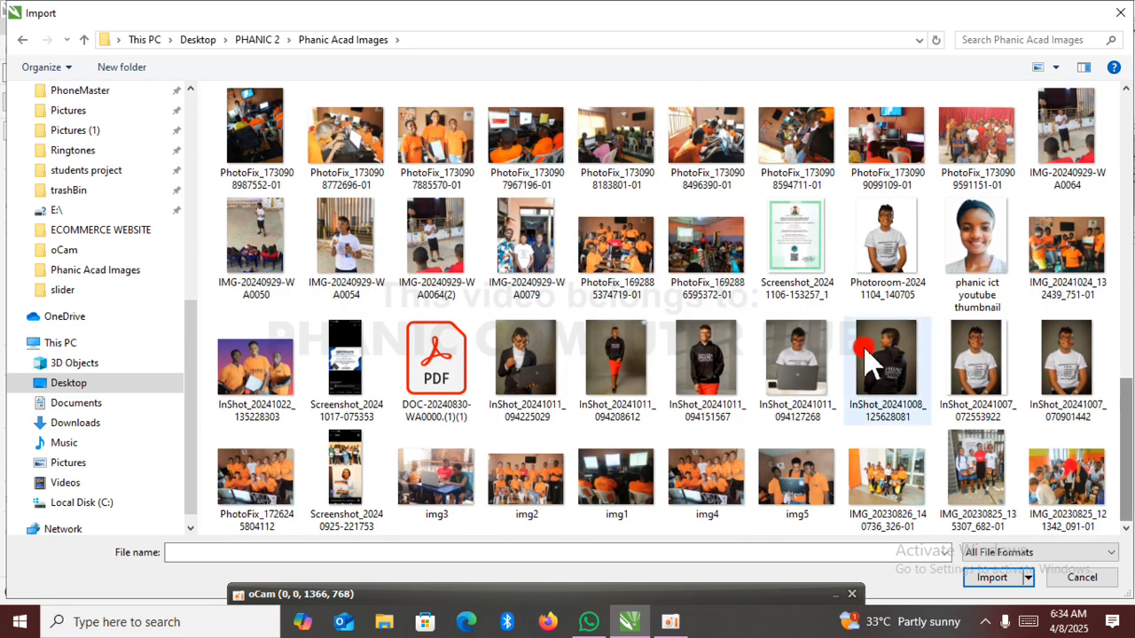
left_click(910, 253)
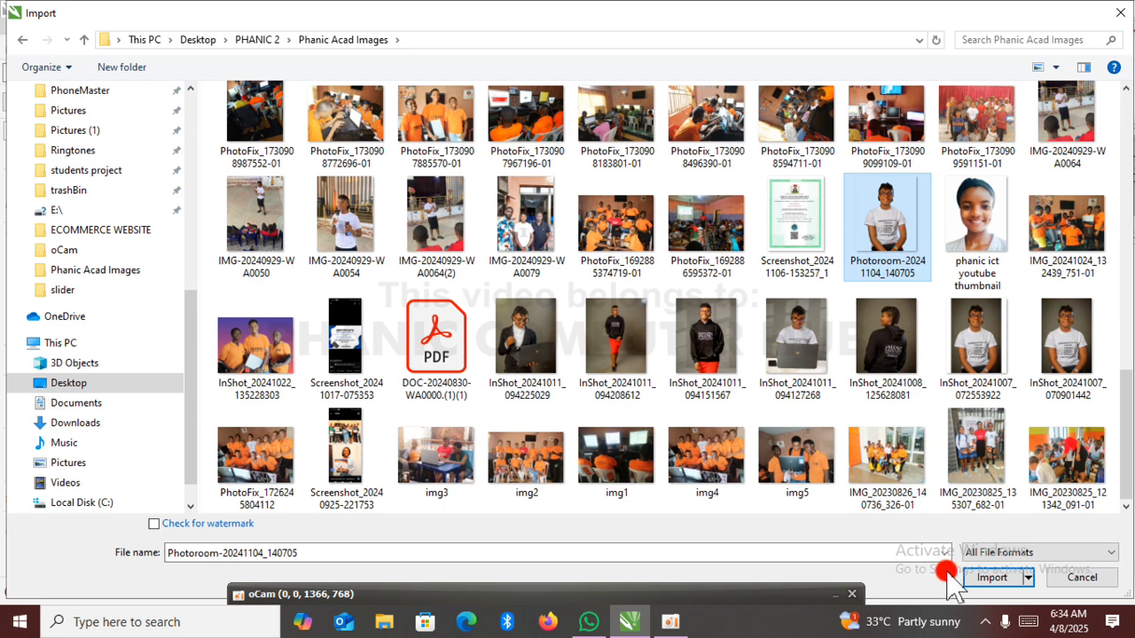
left_click(993, 577)
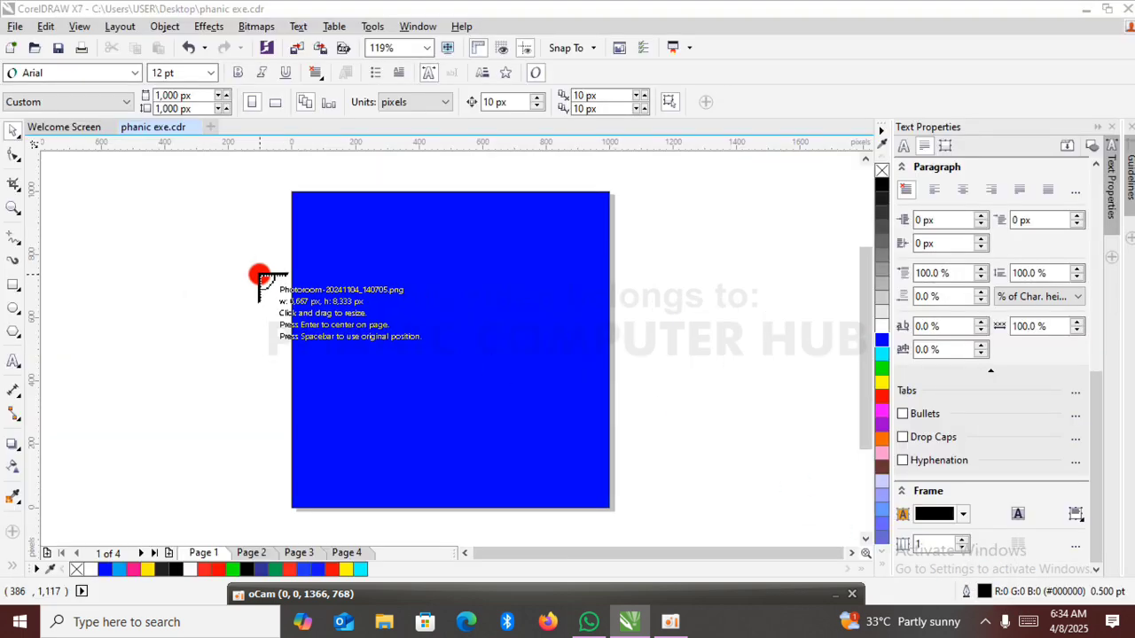
left_click_drag(195, 287, 396, 513)
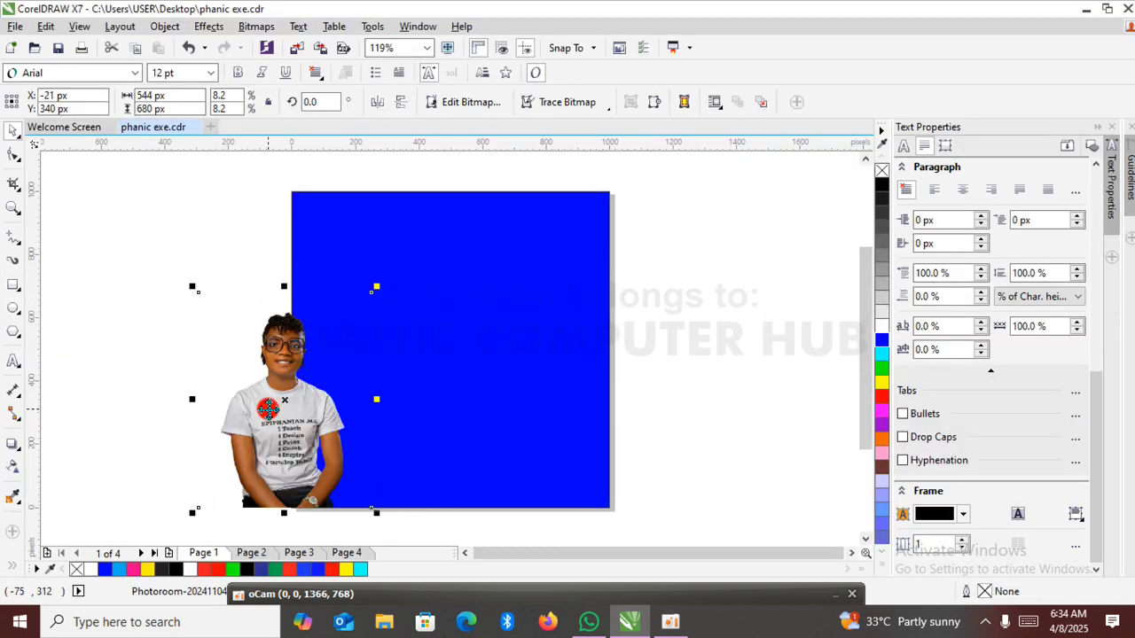
left_click_drag(274, 410, 313, 409)
Change the page-sized background rectangle's fill to white and deselect it.
left_click(571, 358)
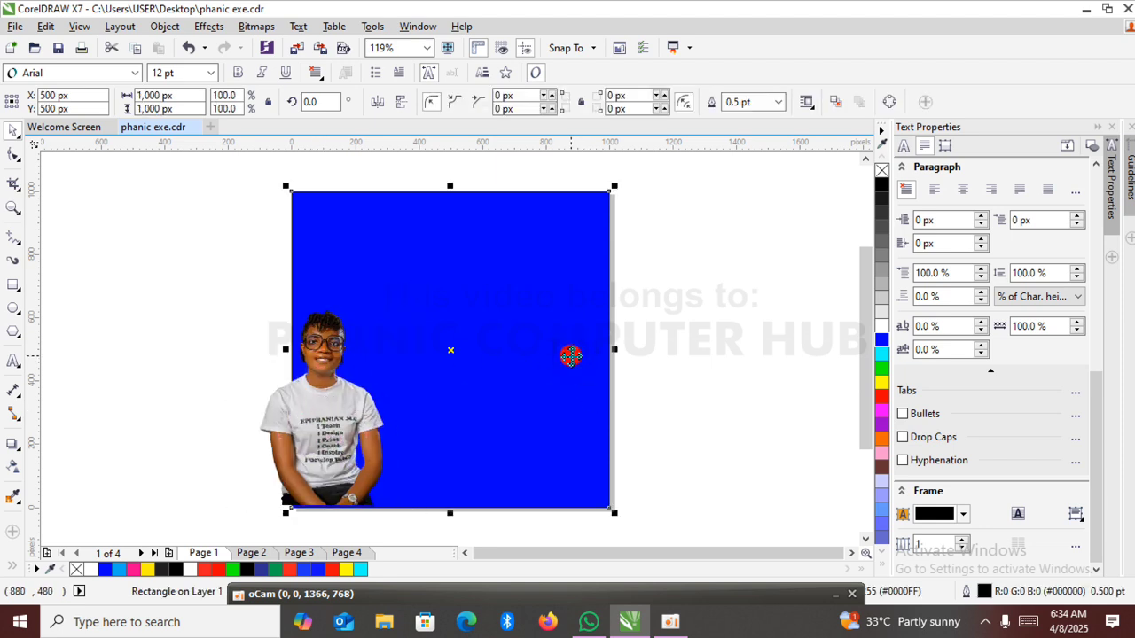
left_click(650, 338)
left_click(548, 300)
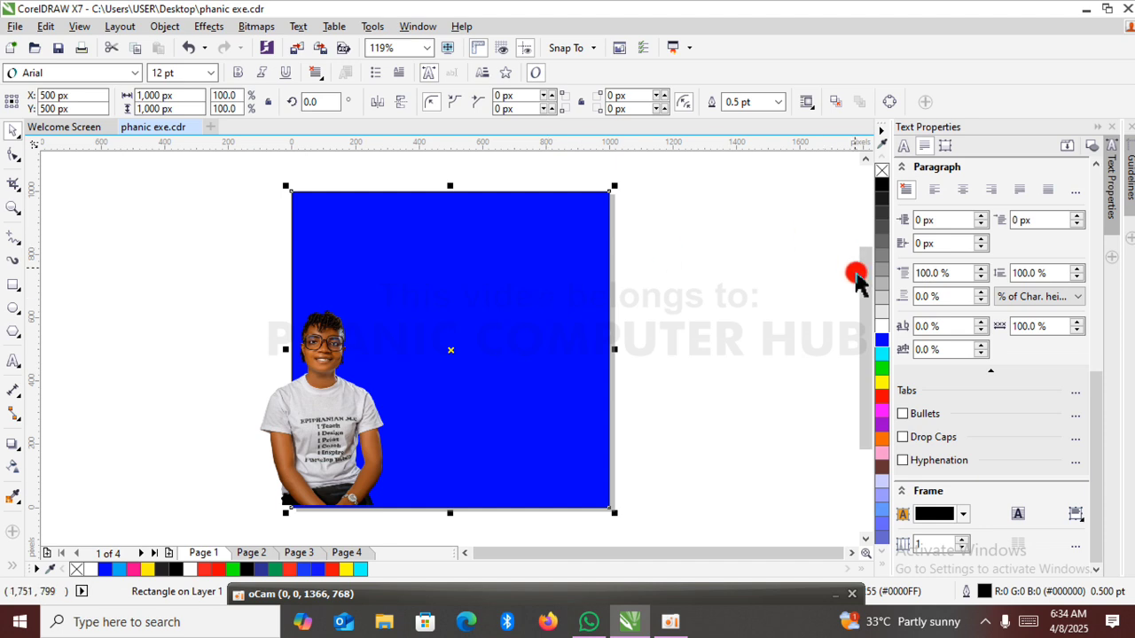
left_click(882, 309)
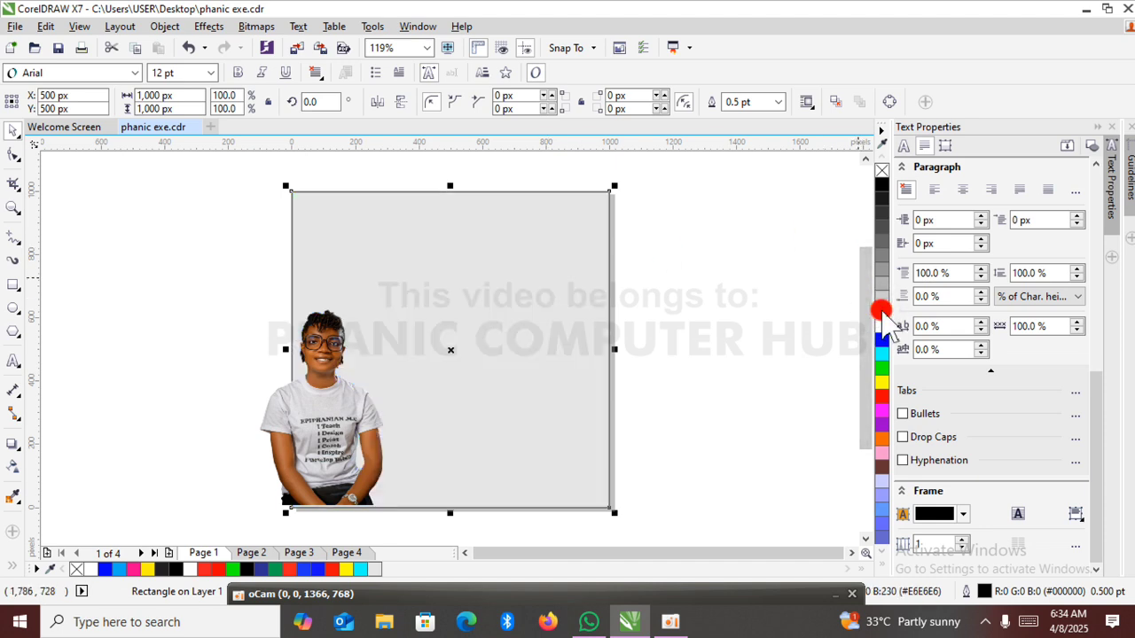
left_click(883, 323)
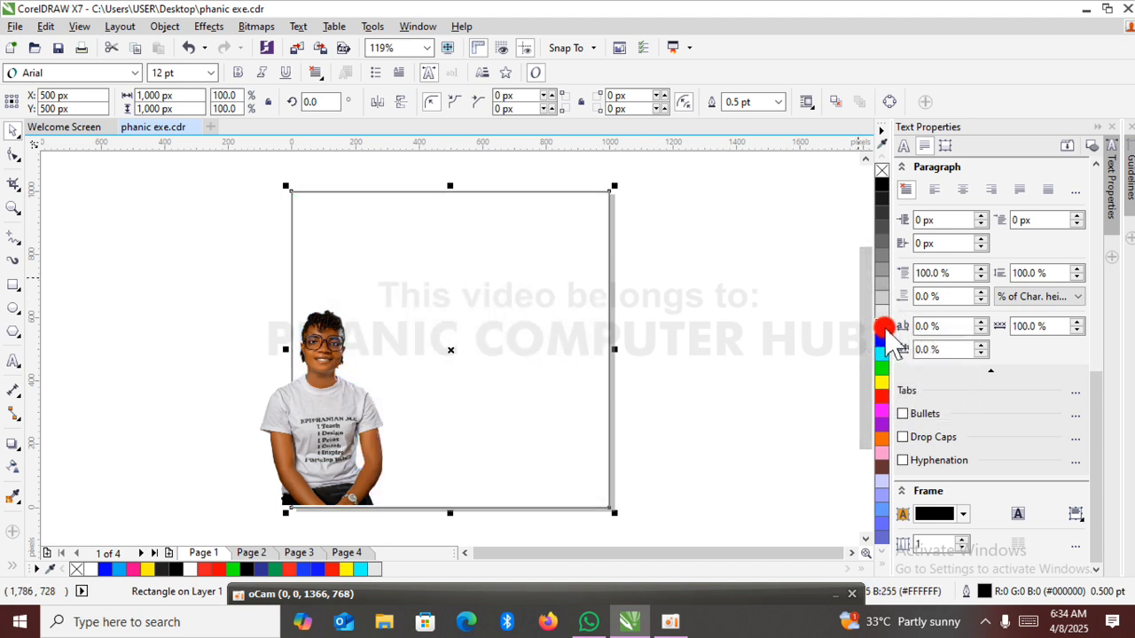
left_click(770, 268)
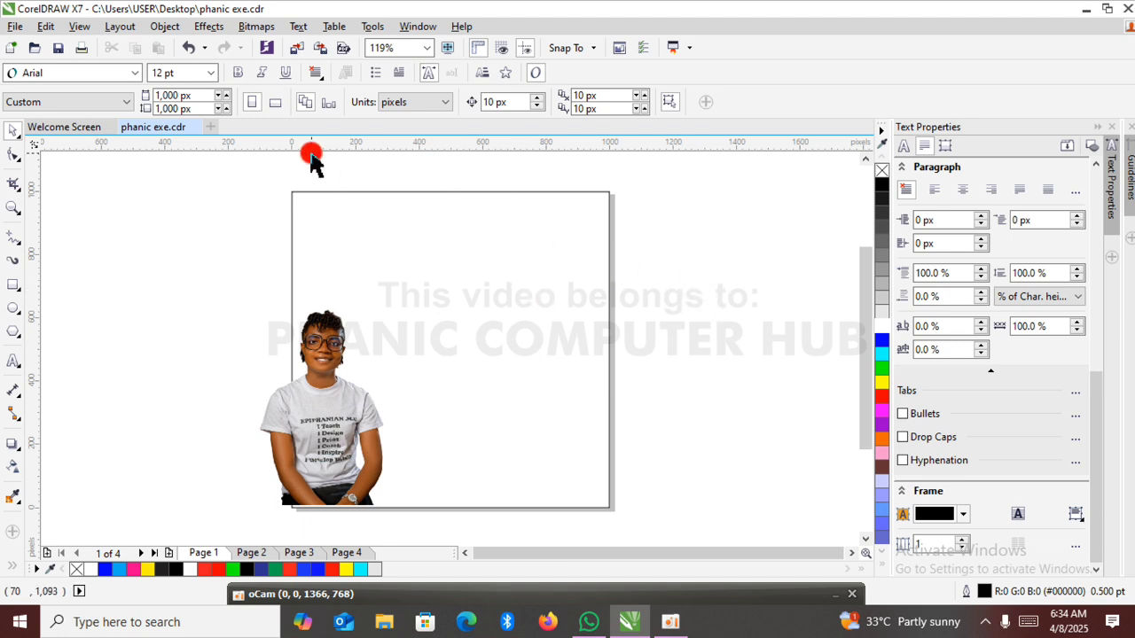
left_click(666, 285)
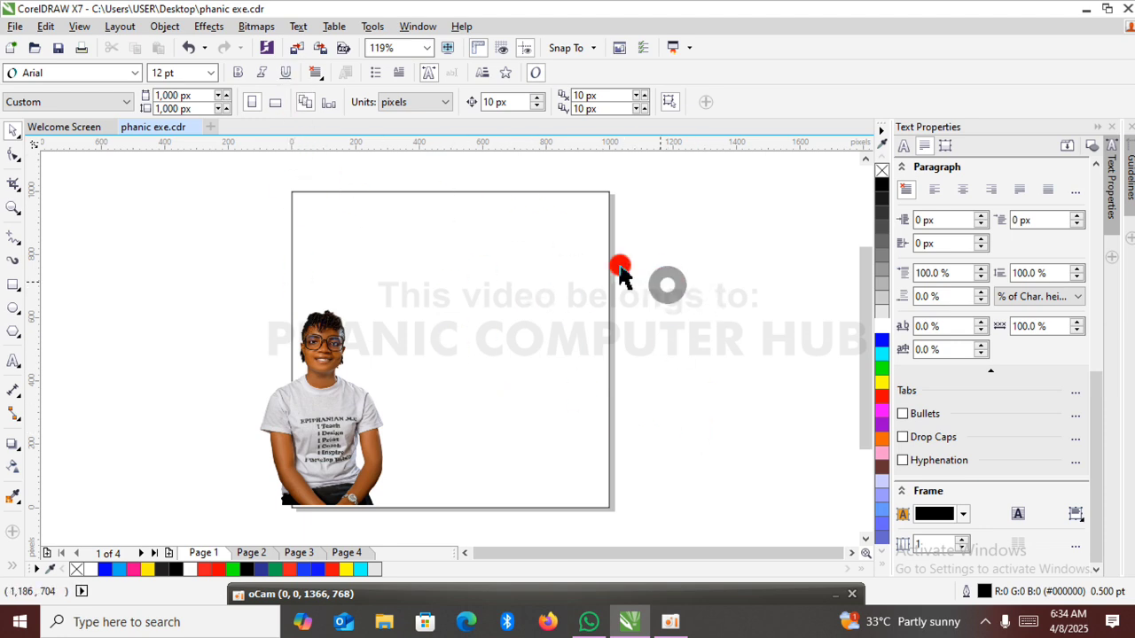
Start another import and browse the YPF folder inside PHANIC 2 for light background textures.
left_click(302, 49)
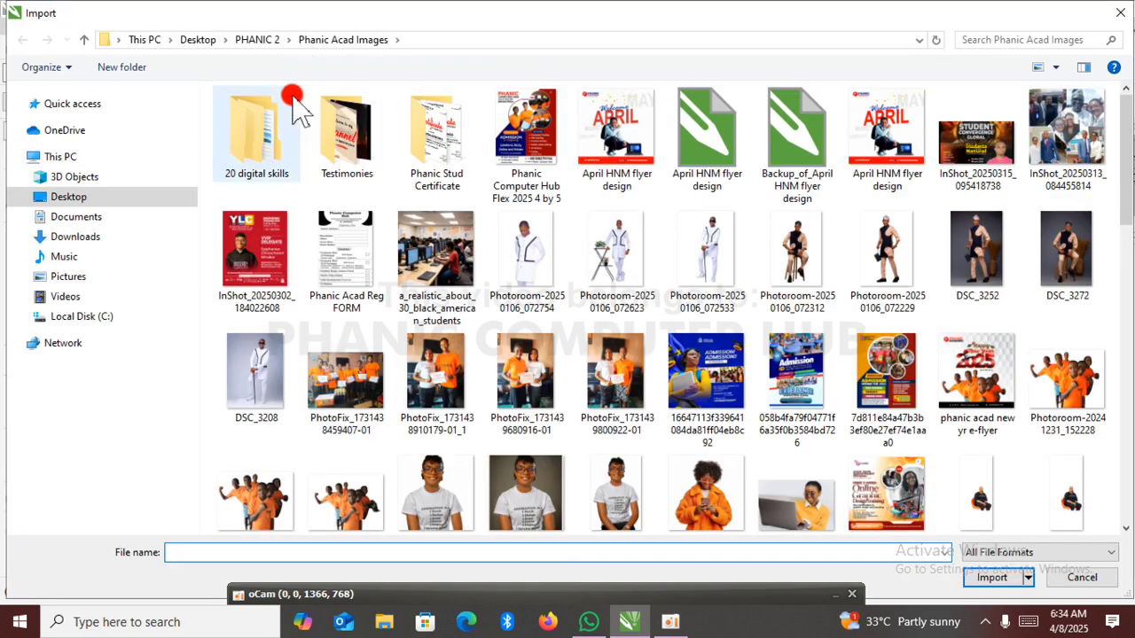
left_click(264, 40)
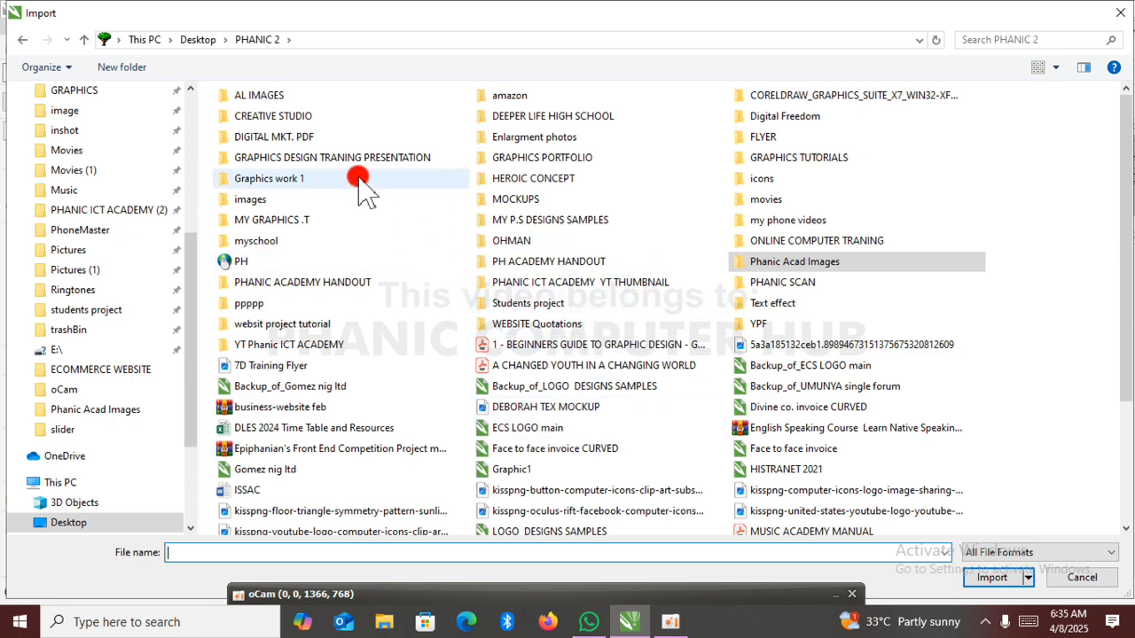
left_click(752, 324)
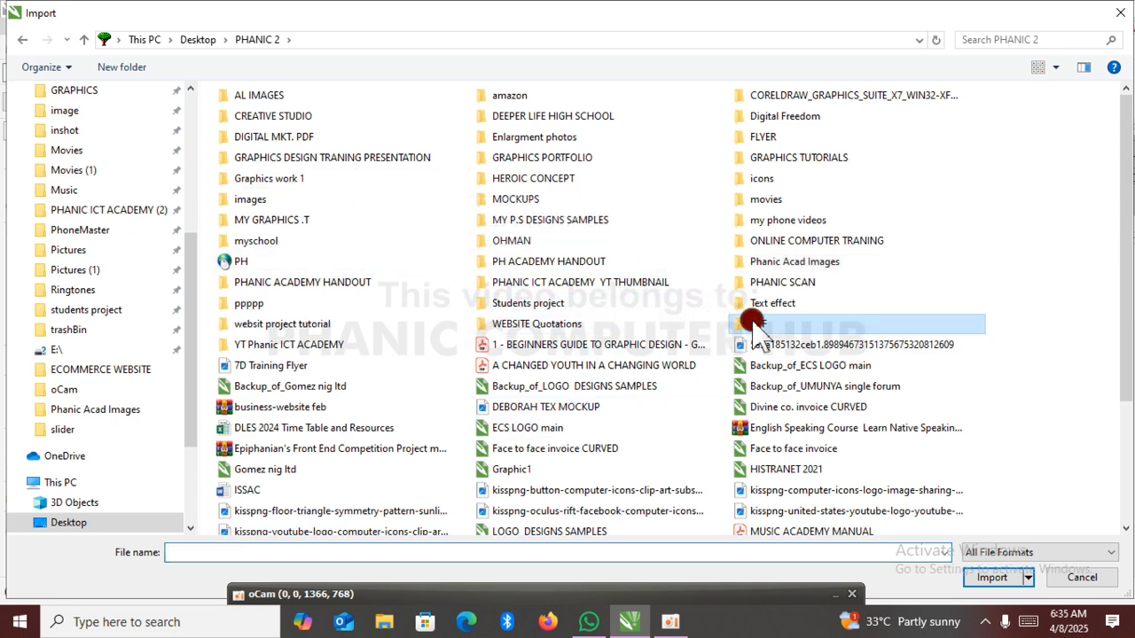
double_click(752, 324)
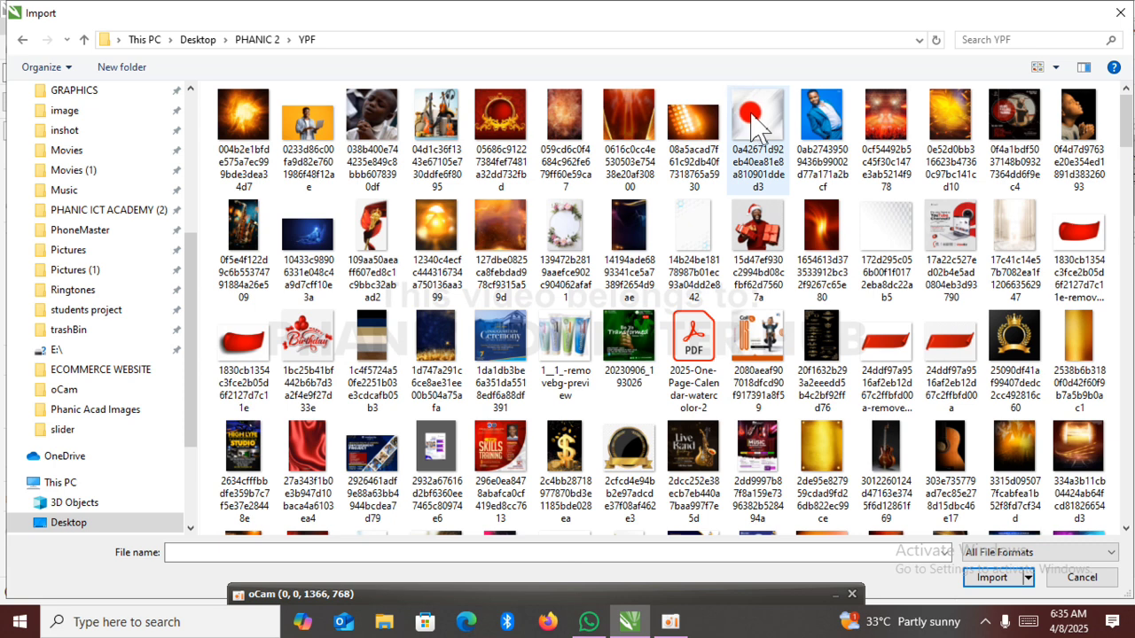
left_click(885, 232)
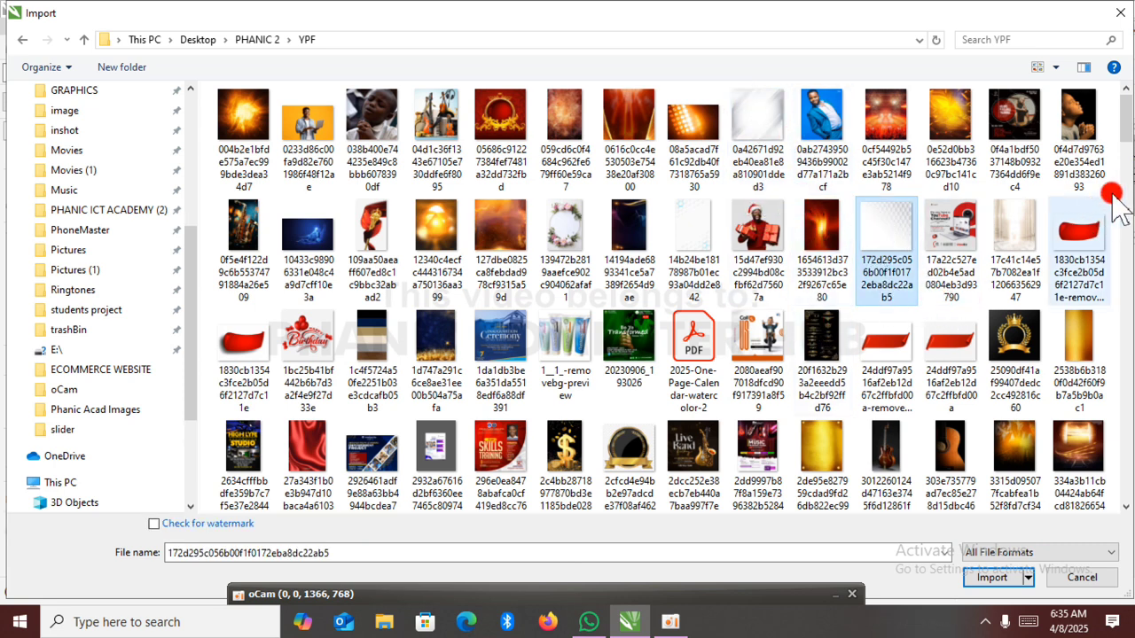
mouse_move(1126, 142)
left_mouse_down()
mouse_move(1129, 276)
mouse_move(1128, 124)
left_mouse_up()
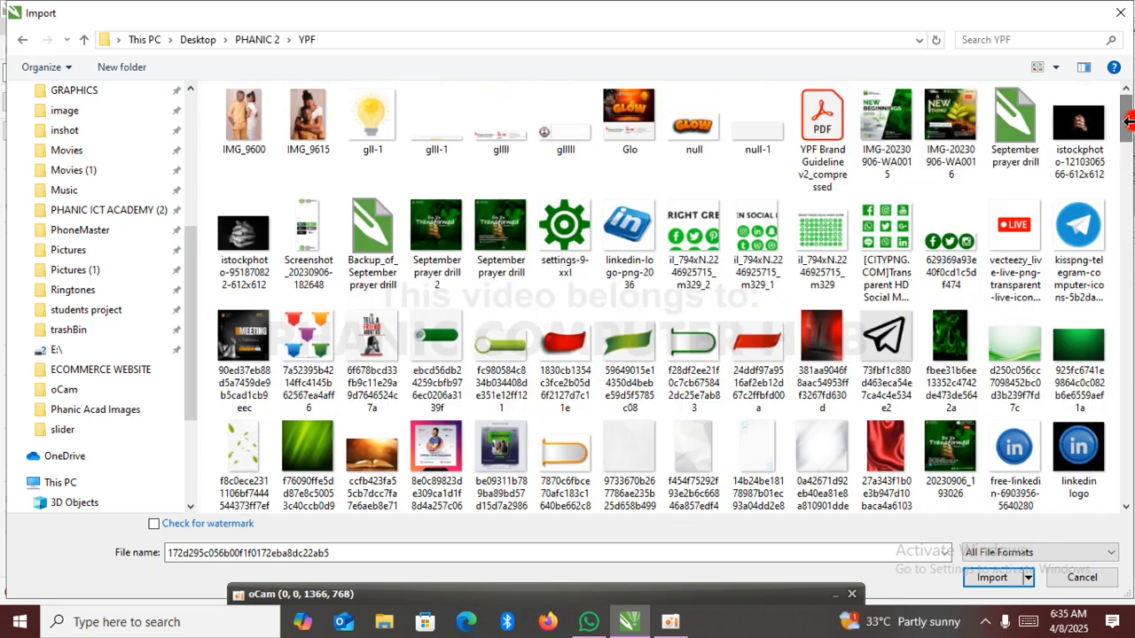
Import null-1, 9733670b267786ae235b25d658b49981, f454f75292f93e2b6c66846a857edf44 and 14b24be18178987b01ec93a04dd2e842 together.
left_click(755, 137)
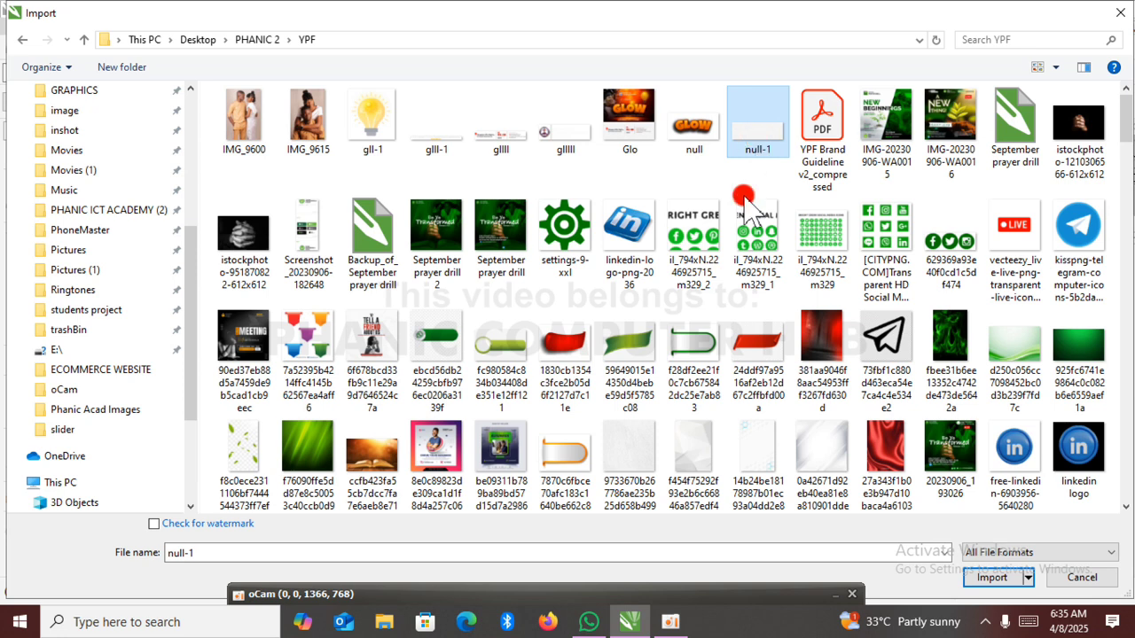
left_click(632, 452, "ctrl")
left_click(694, 436, "ctrl")
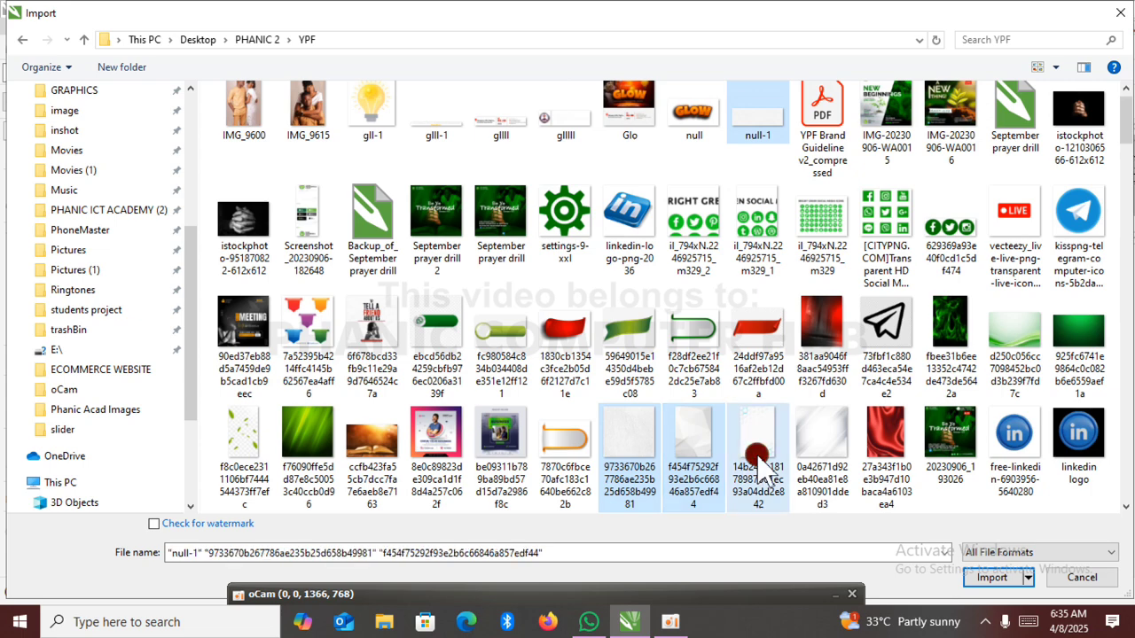
left_click(758, 457, "ctrl")
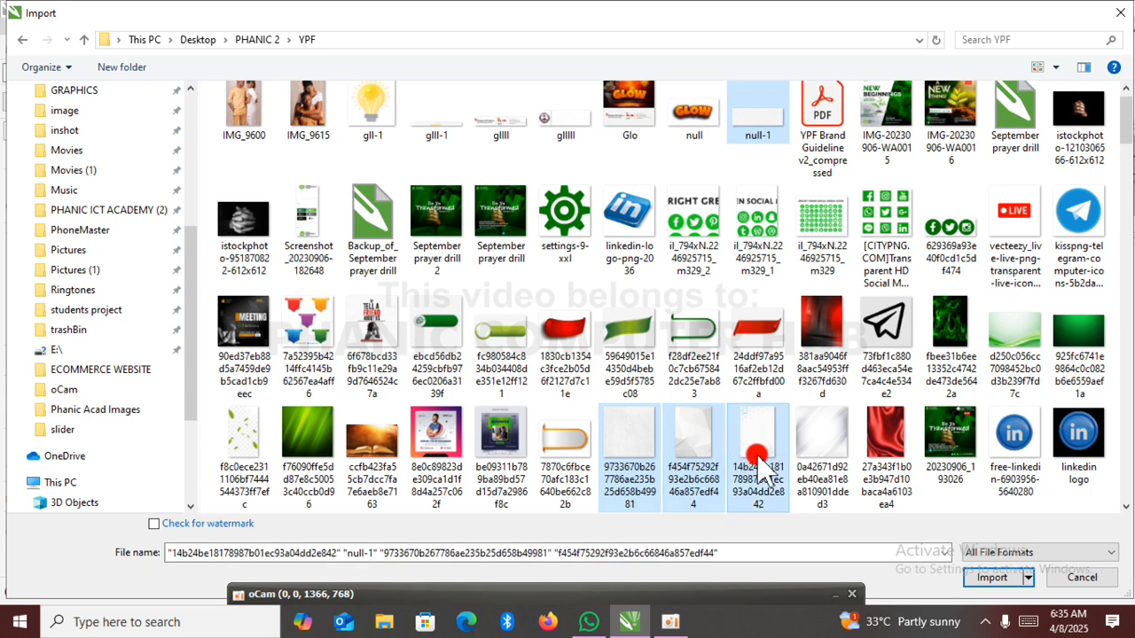
left_click(998, 579)
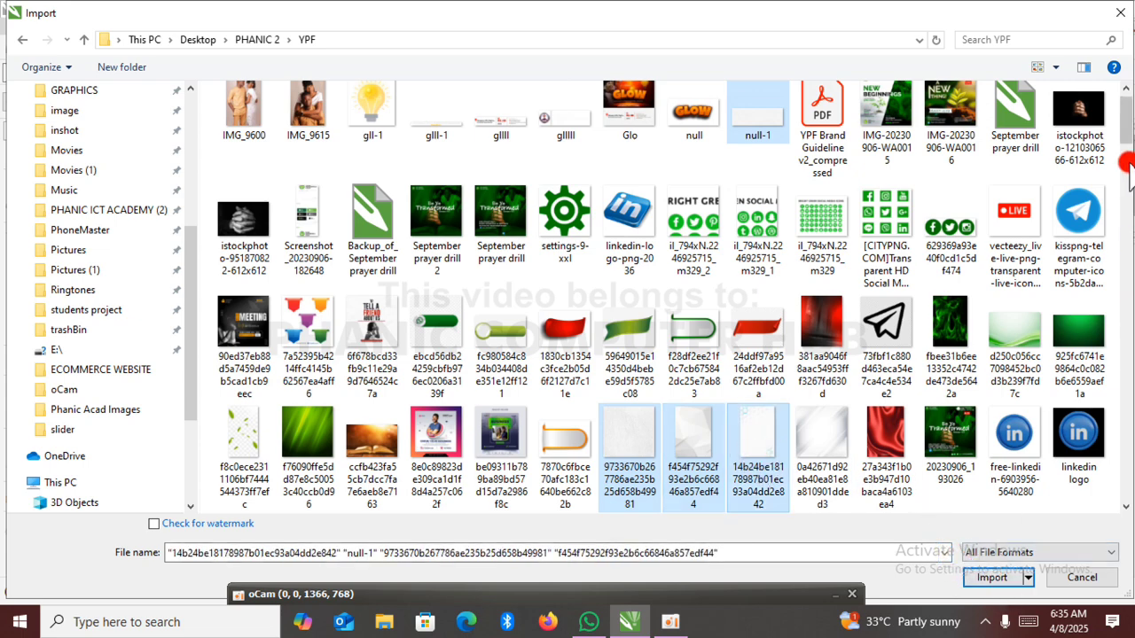
left_click_drag(1126, 131, 1125, 257)
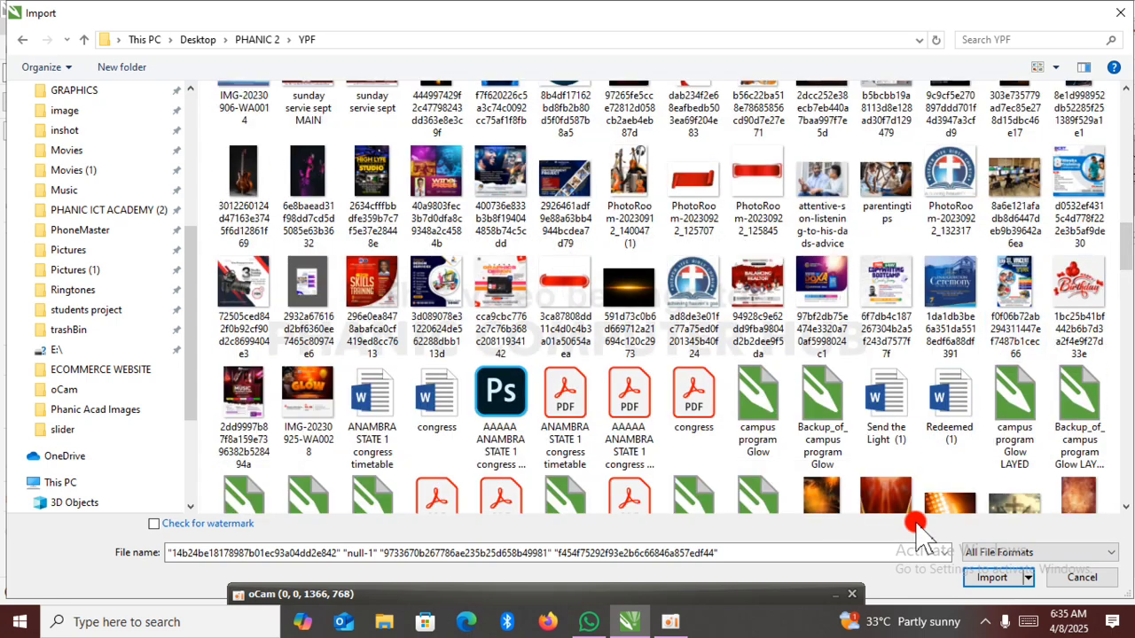
left_click(992, 577)
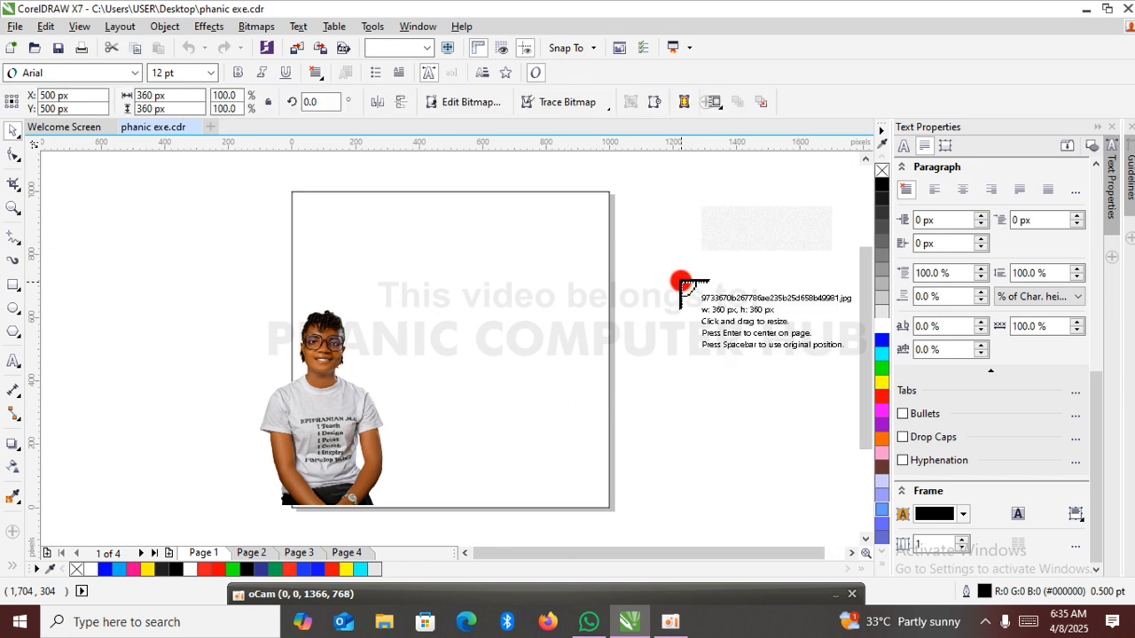
Place the speckled and low-poly textures to the right of the page and the hexagon image to its left at about 353 by 527 px.
left_click_drag(682, 281, 775, 394)
left_click_drag(647, 374, 807, 544)
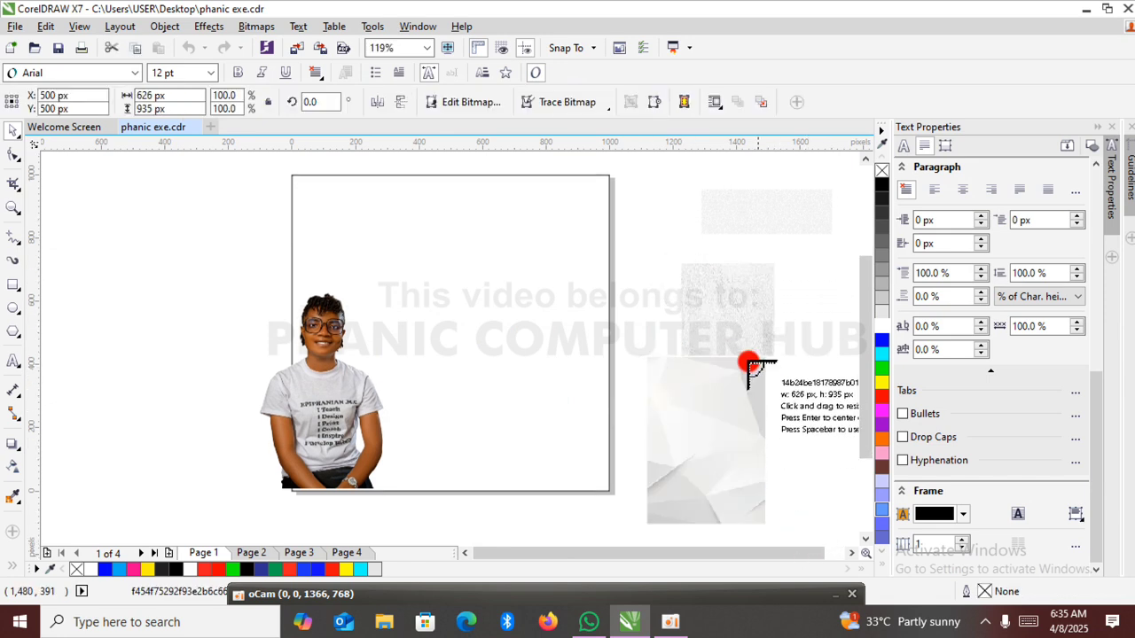
mouse_move(101, 178)
left_mouse_down()
mouse_move(132, 246)
mouse_move(211, 352)
left_mouse_up()
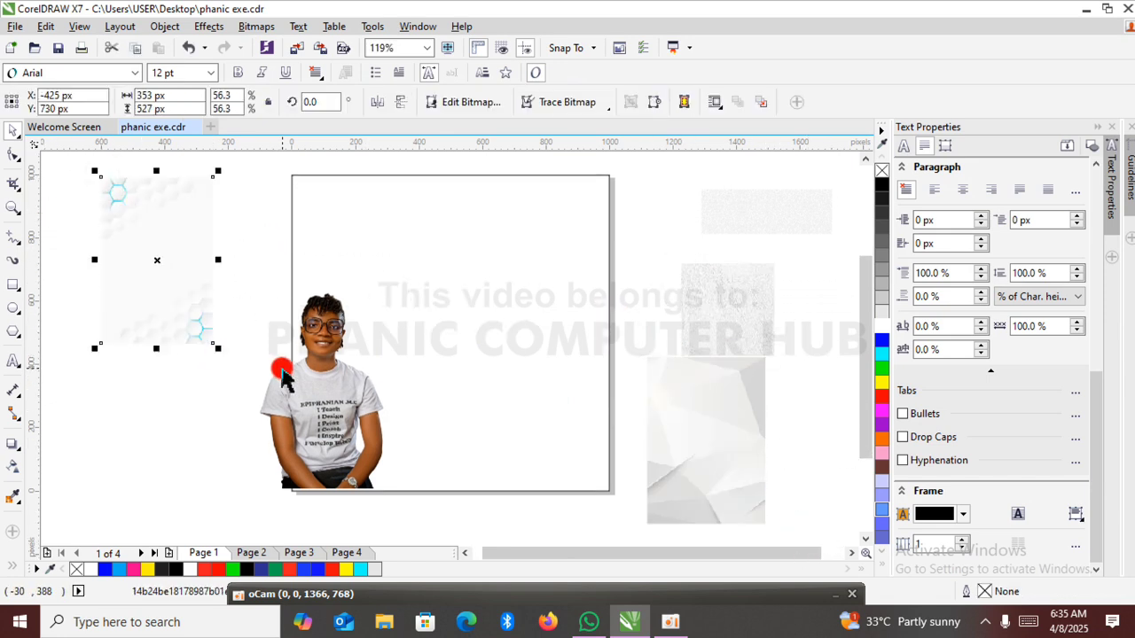
Move the hexagon image onto the page and enlarge it proportionally to about 1,017 by 1,518 px, covering most of the page.
left_click_drag(298, 300, 430, 391)
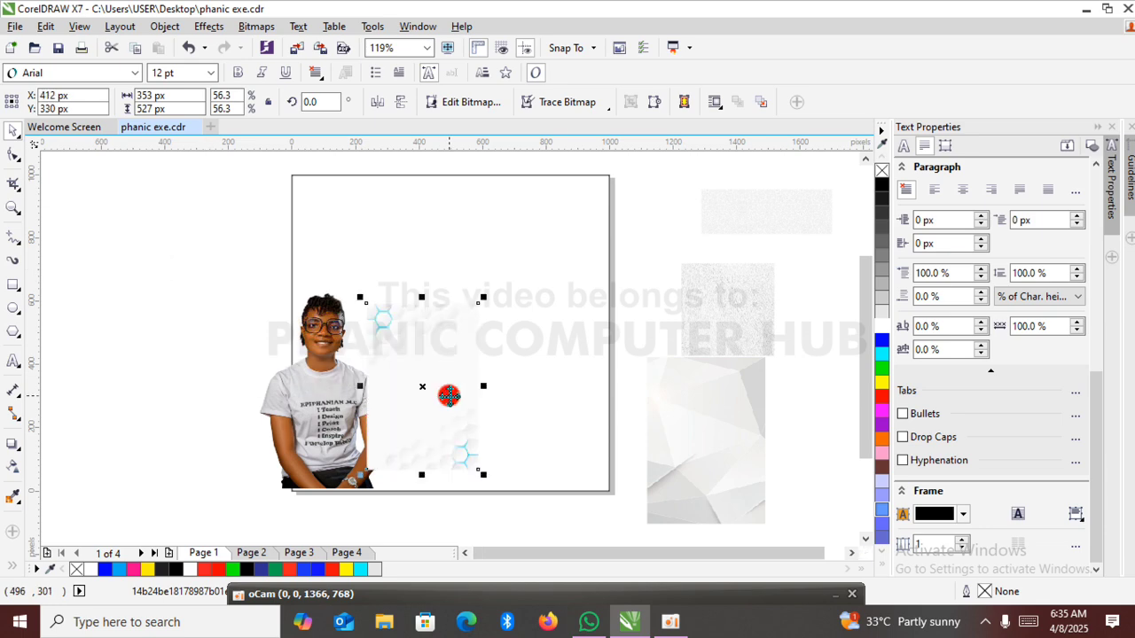
left_click_drag(484, 297, 551, 204)
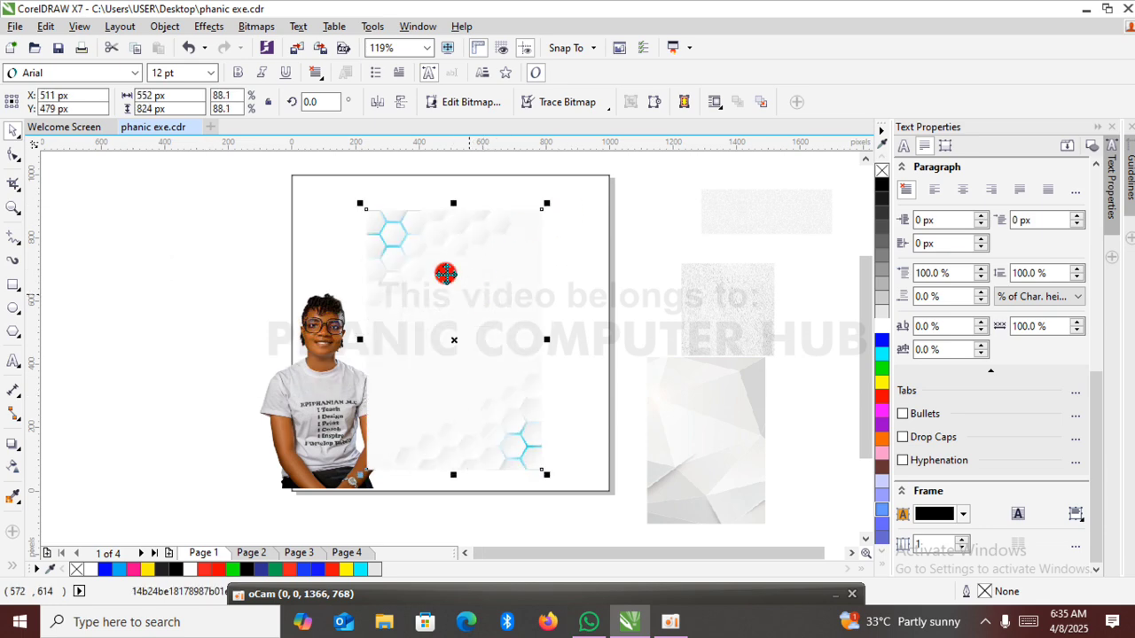
left_click_drag(362, 205, 312, 175)
left_click_drag(454, 245, 414, 256)
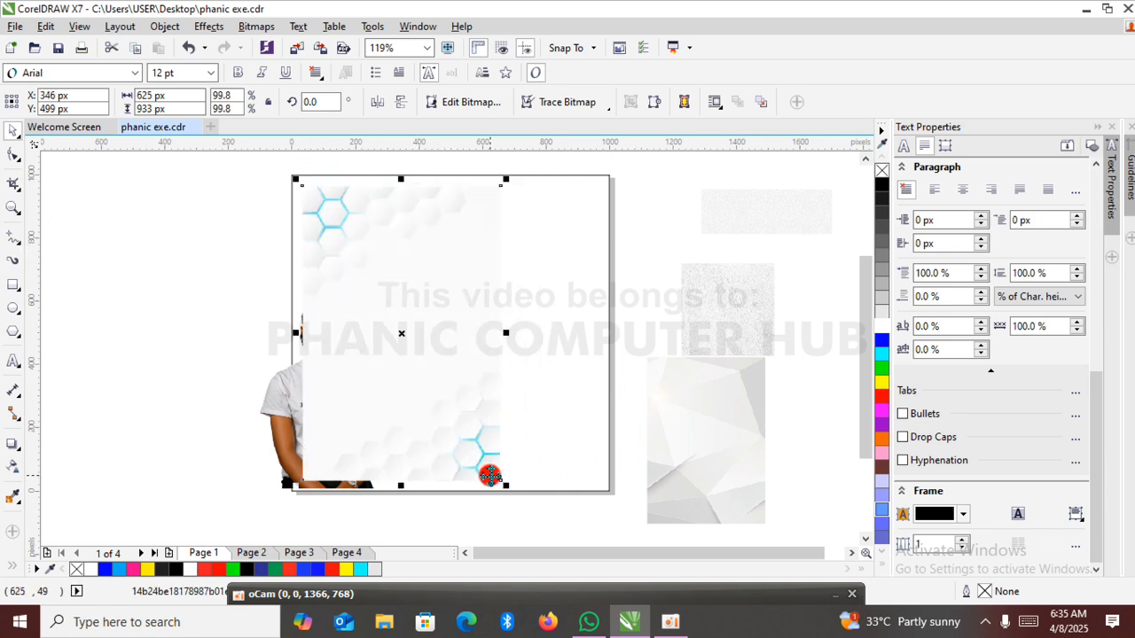
left_click_drag(506, 486, 537, 530)
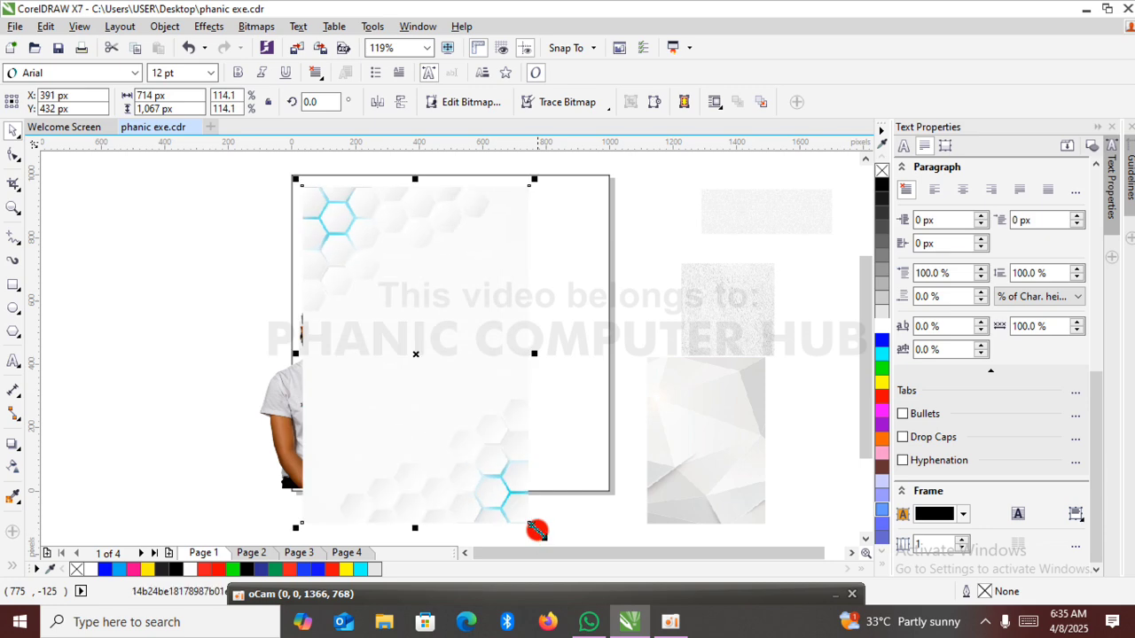
left_click_drag(535, 178, 652, 179)
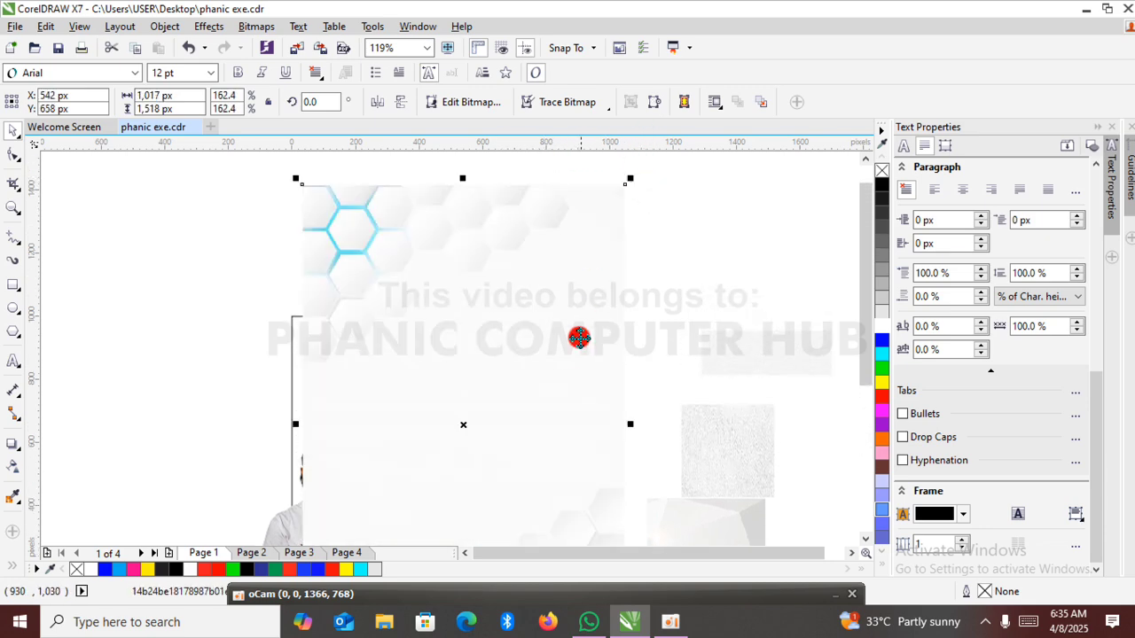
left_click_drag(577, 331, 543, 402)
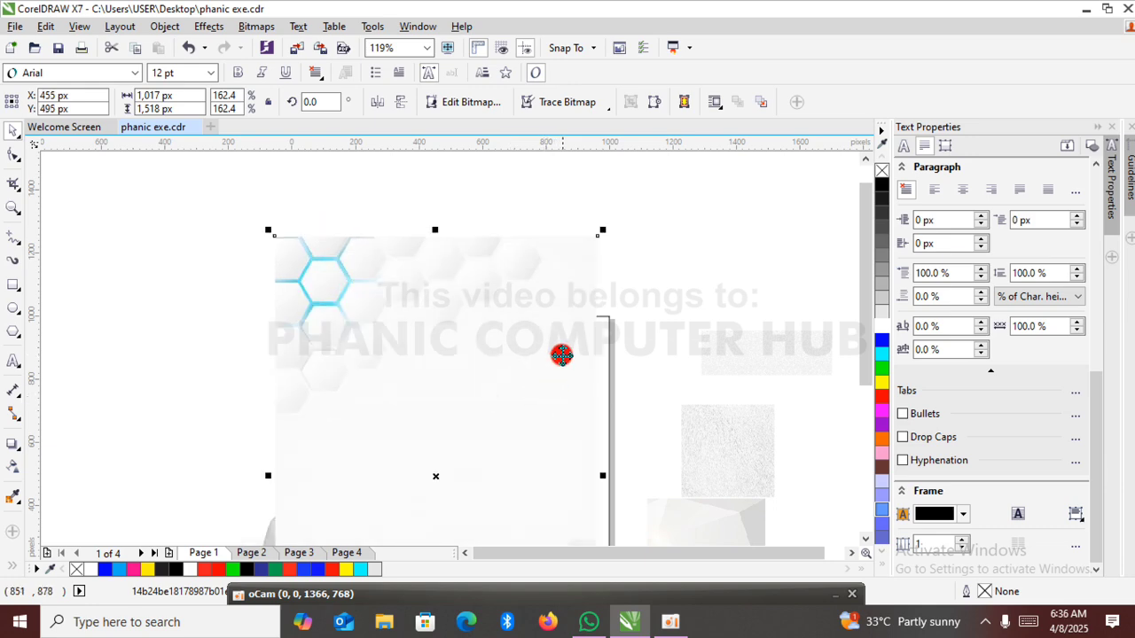
Shrink the hexagon image proportionally to about 365 by 545 px and move it off the page to the left.
left_click_drag(605, 230, 495, 461)
scroll(495, 461, "down", 3)
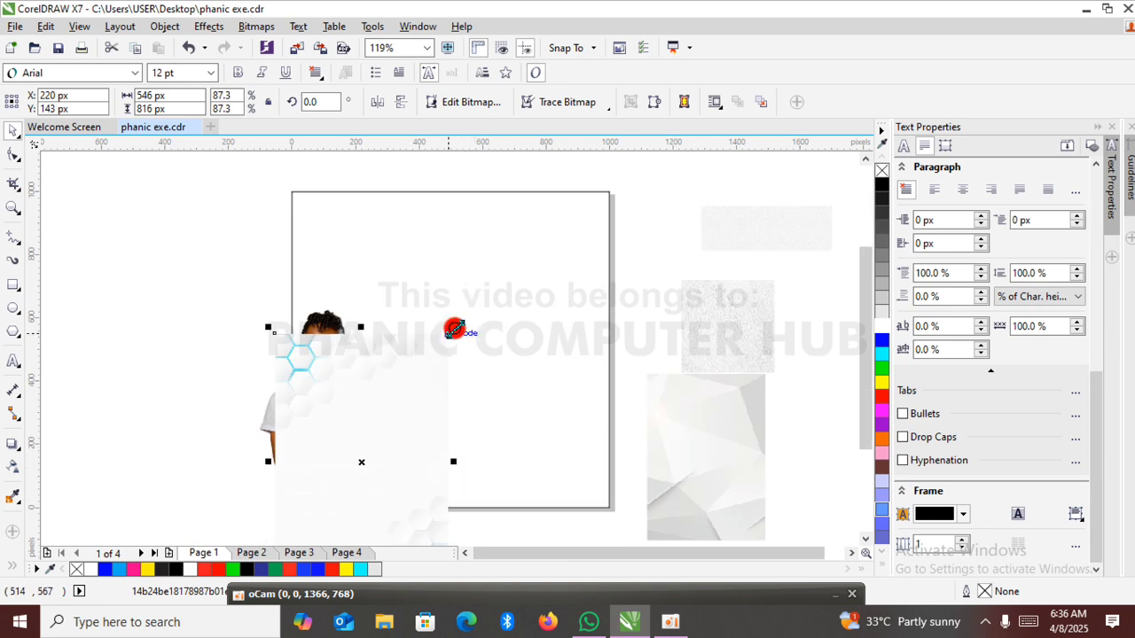
left_click_drag(454, 330, 397, 415)
left_click_drag(348, 461, 220, 269)
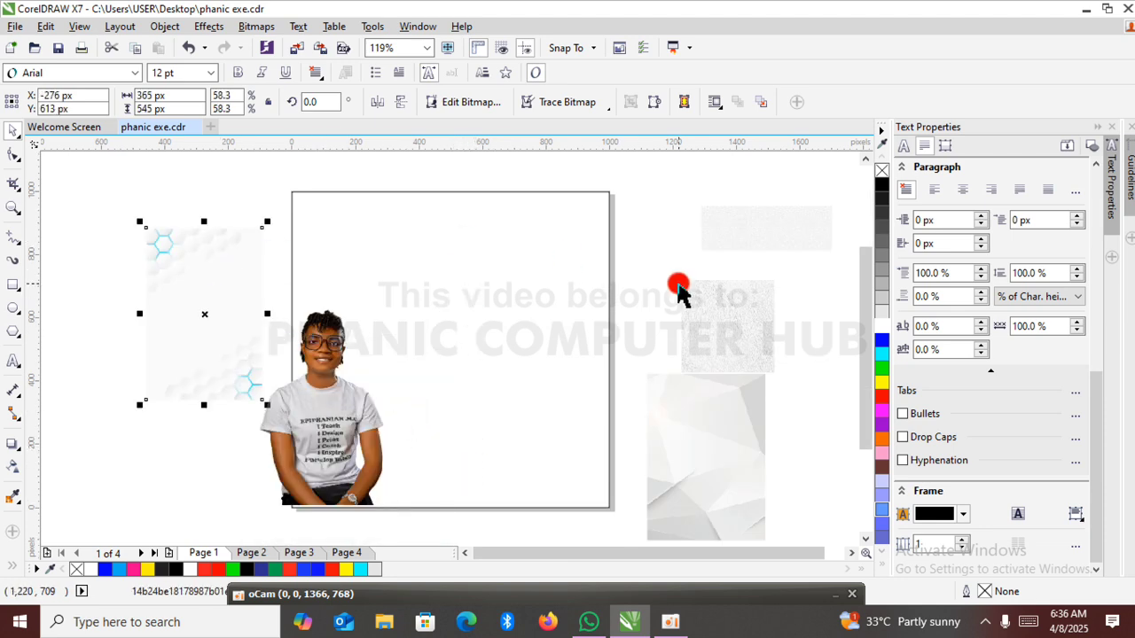
Move the leather-like speckled texture onto the page and enlarge it proportionally to about 1,218 by 1,218 px.
left_click(722, 310)
left_click_drag(722, 310, 462, 327)
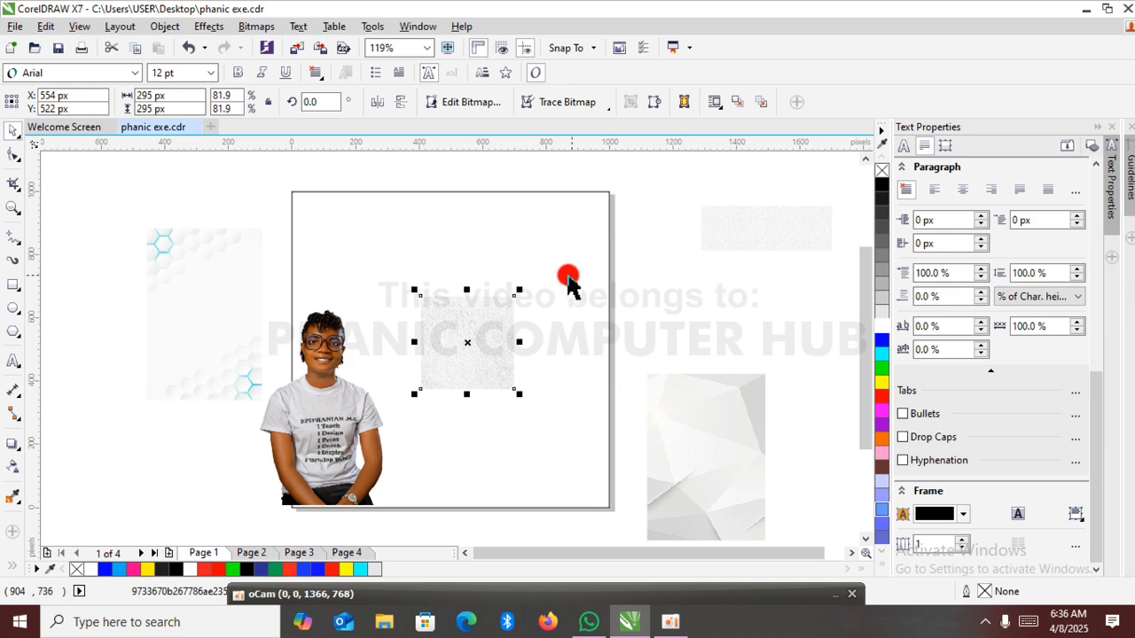
left_click_drag(519, 289, 701, 164)
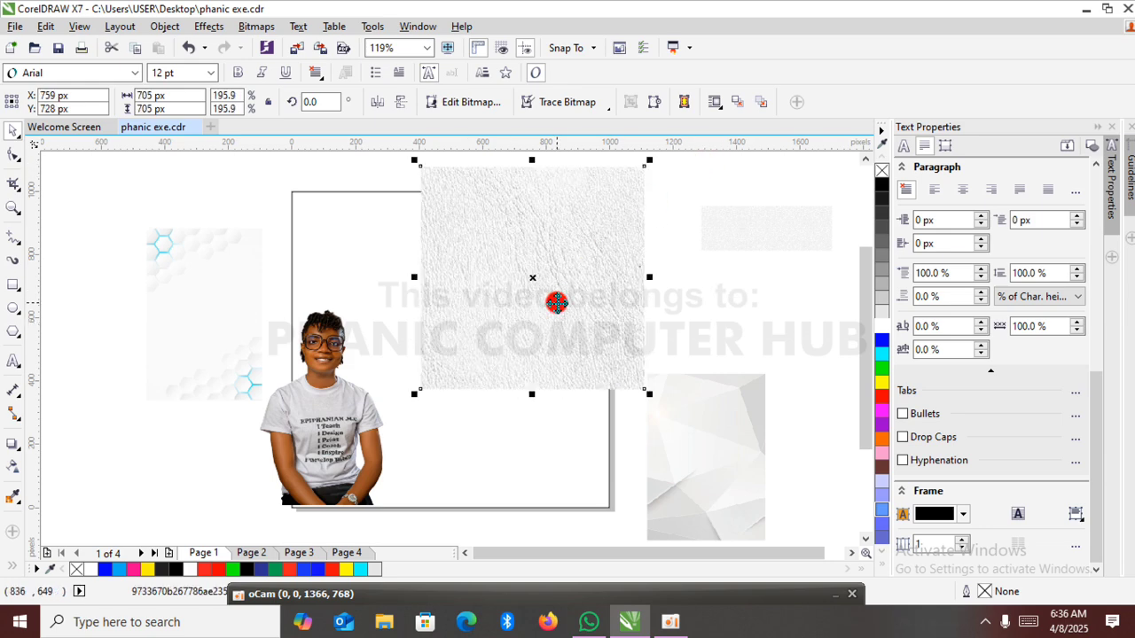
left_click_drag(556, 303, 457, 406)
left_click_drag(550, 266, 649, 168)
left_click_drag(580, 279, 530, 311)
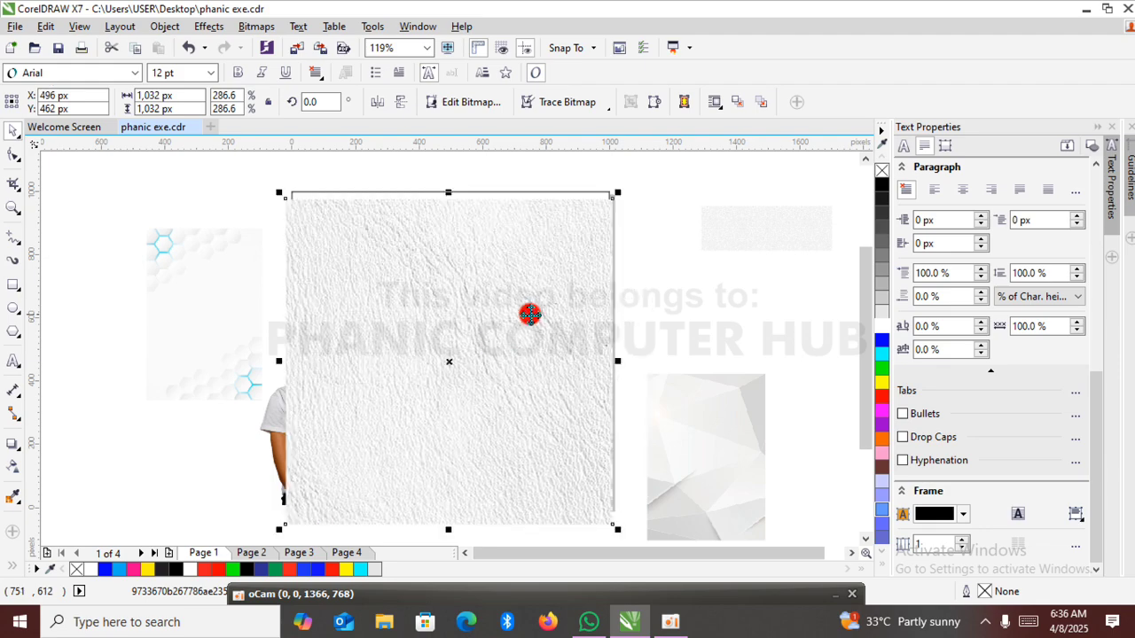
left_click_drag(619, 194, 697, 156)
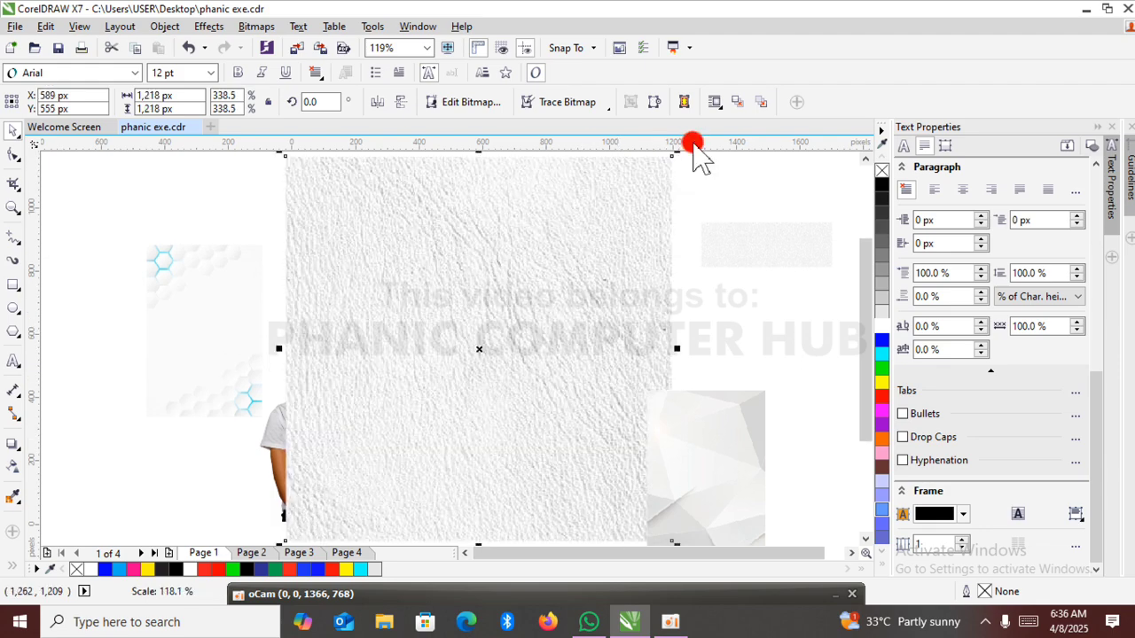
Shift the leather texture aside to expose the page's white rectangle and PowerClip the texture inside that rectangle.
left_click_drag(564, 332, 406, 381)
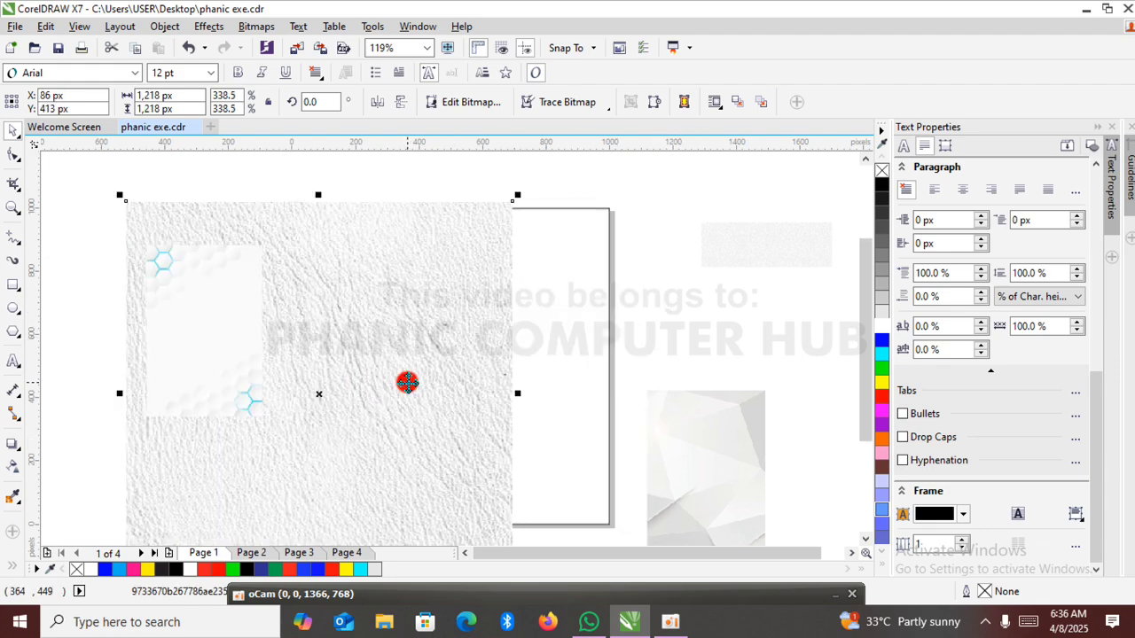
right_click(344, 285)
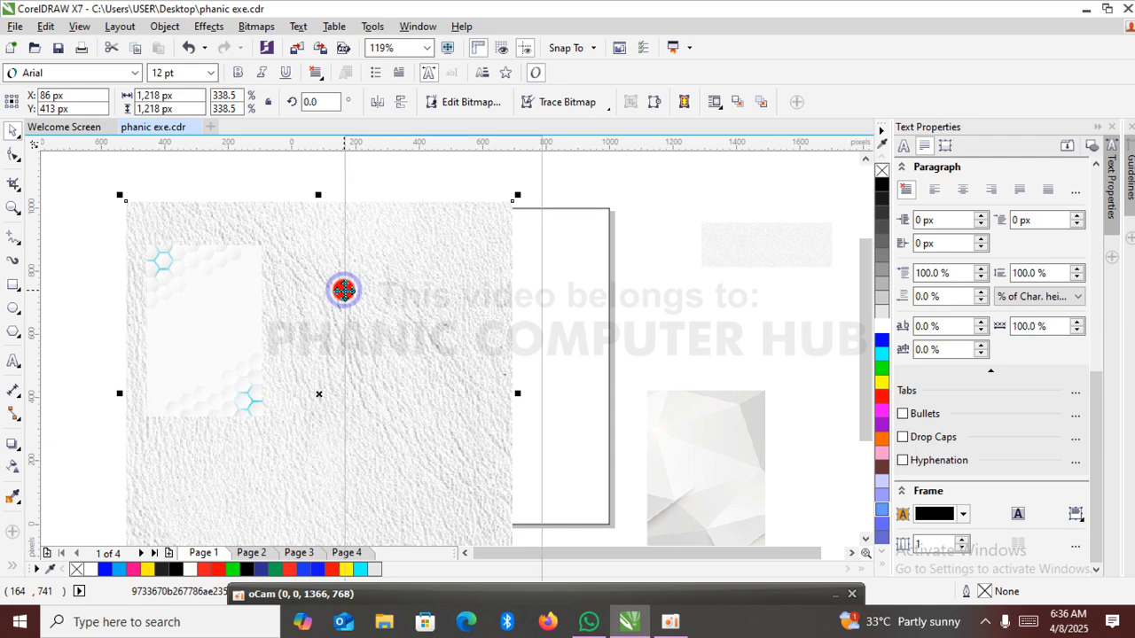
left_click(414, 145)
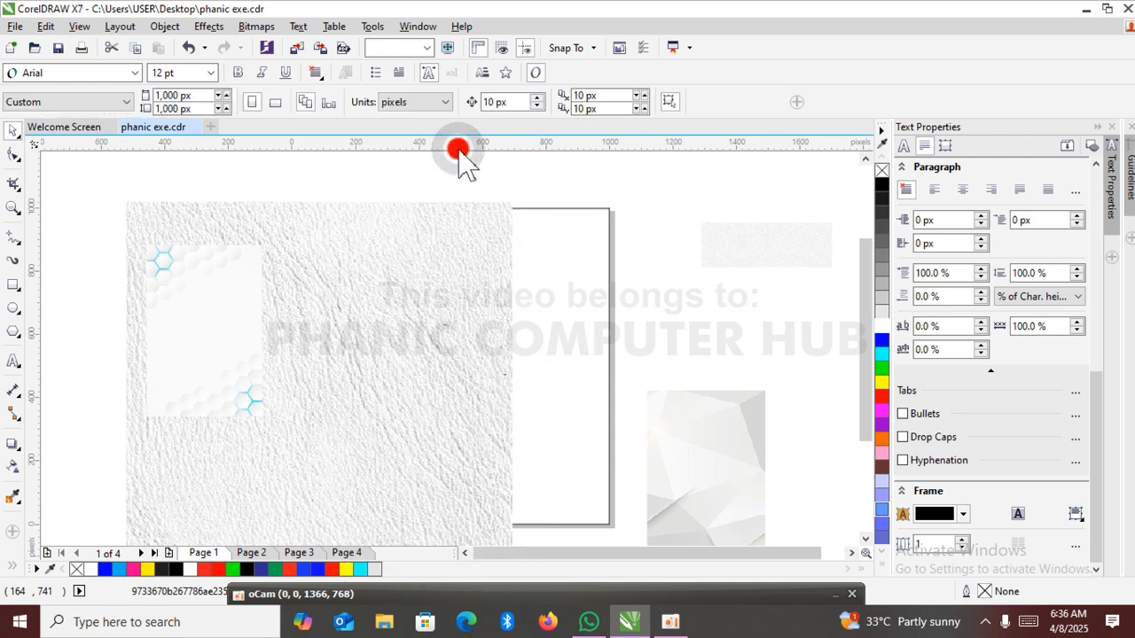
left_click(585, 313)
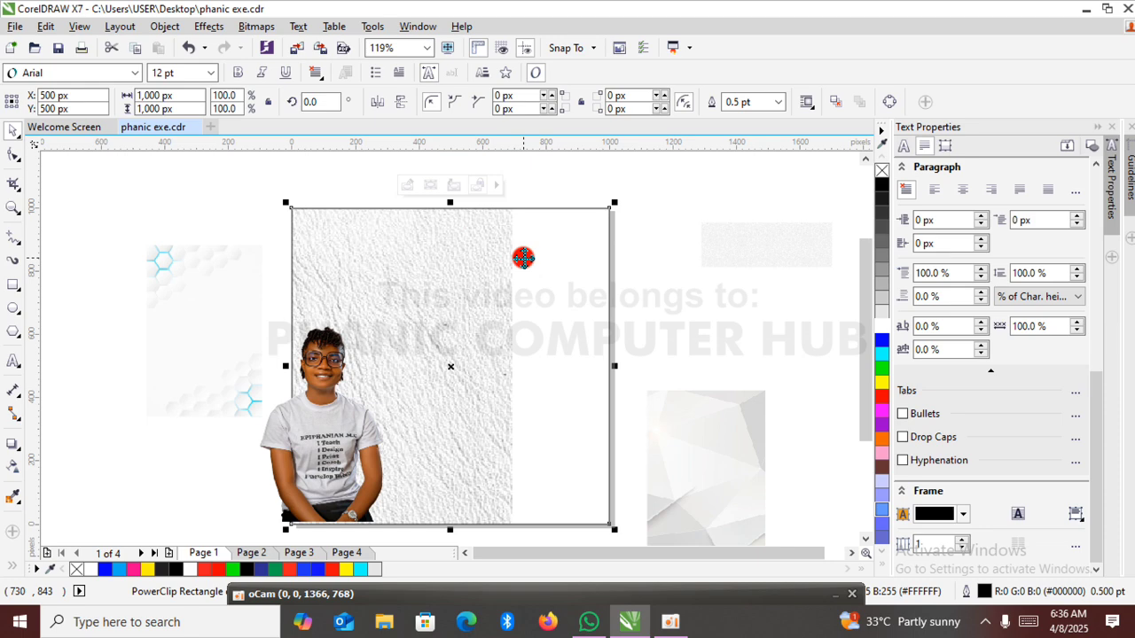
Reposition the leather texture within its PowerClip to about X 470, Y 459 px so it fills the whole rectangle.
left_click(678, 181)
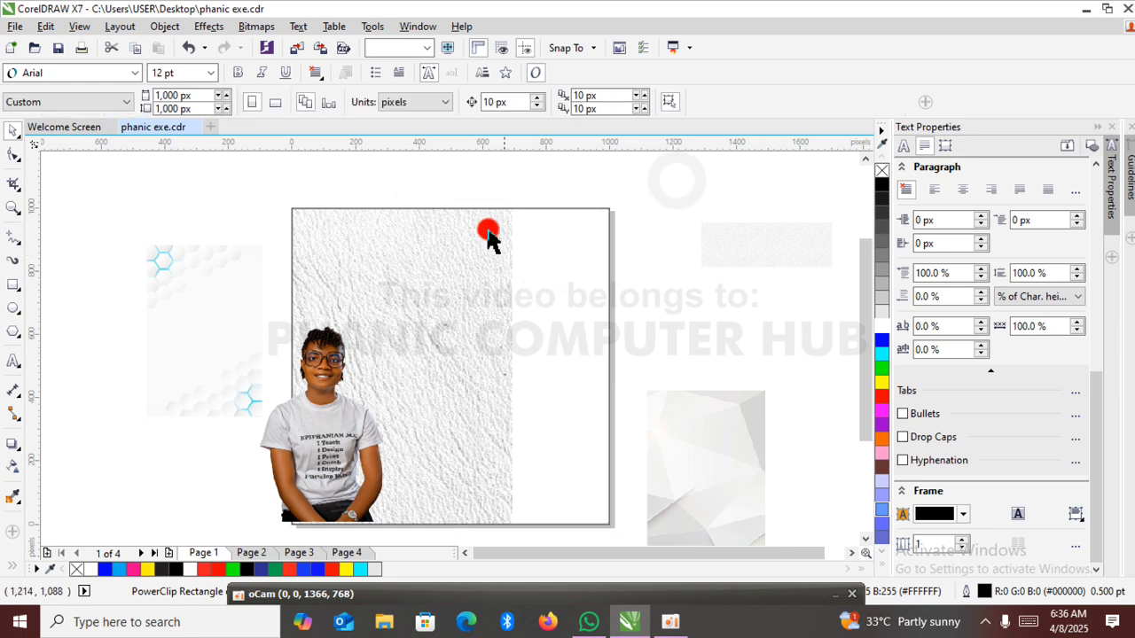
left_click(502, 282)
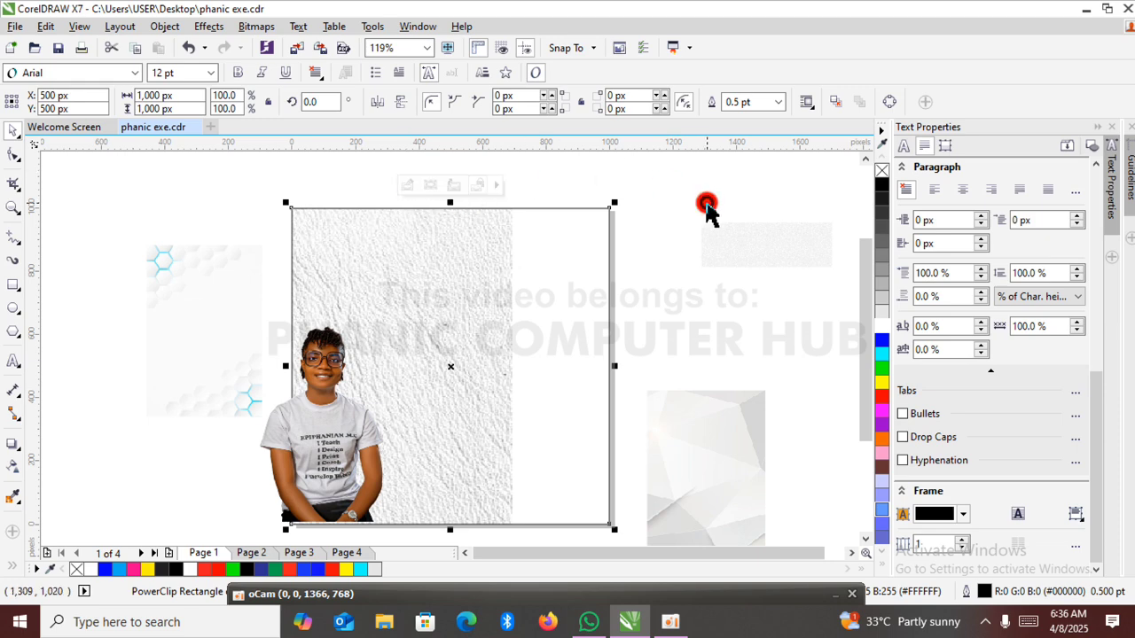
left_click(707, 206)
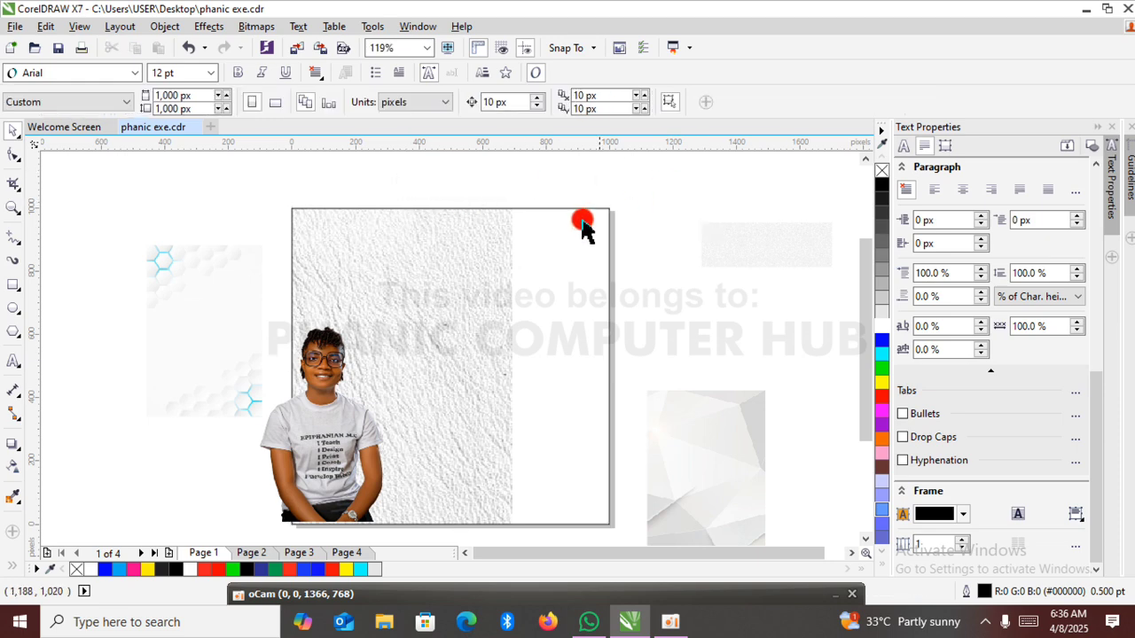
left_click(472, 275, "alt")
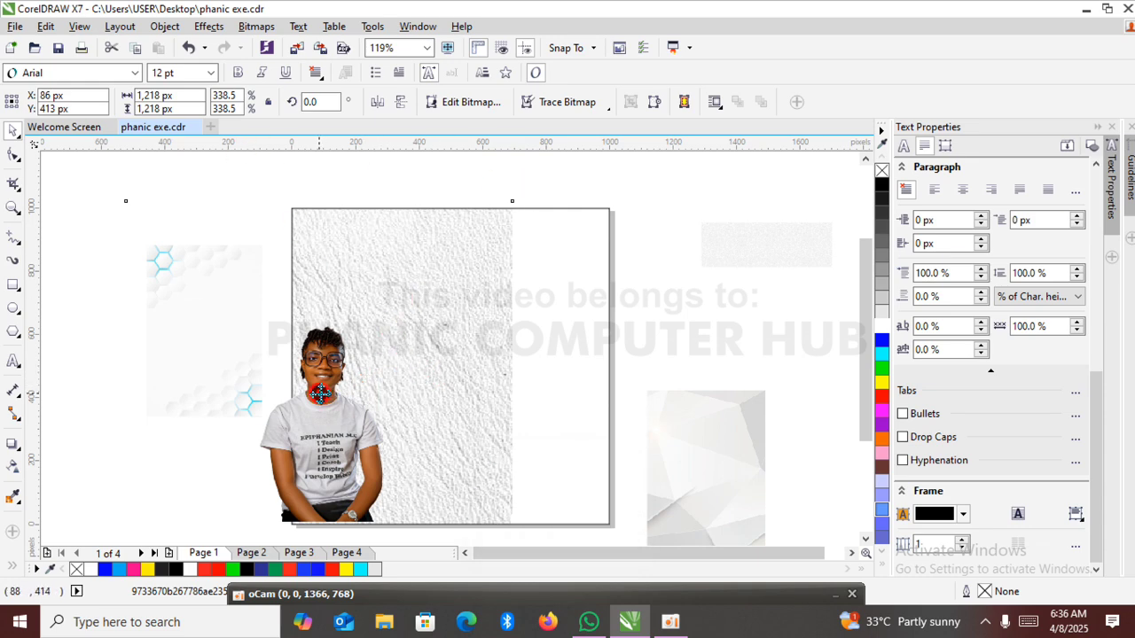
left_click_drag(320, 394, 440, 379)
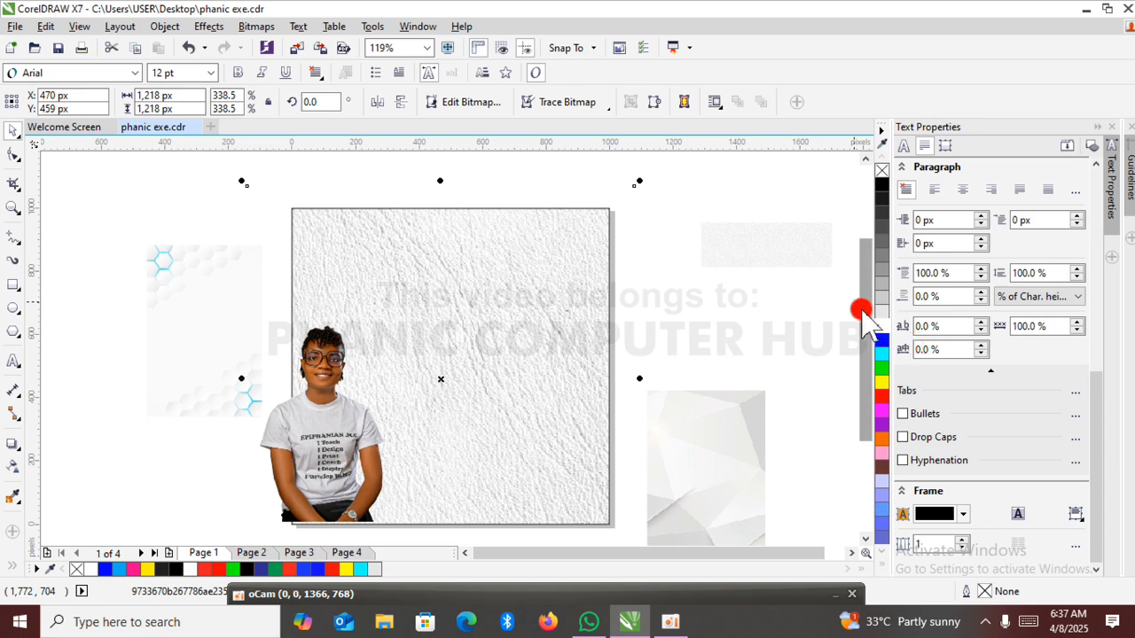
left_click_drag(872, 320, 872, 322)
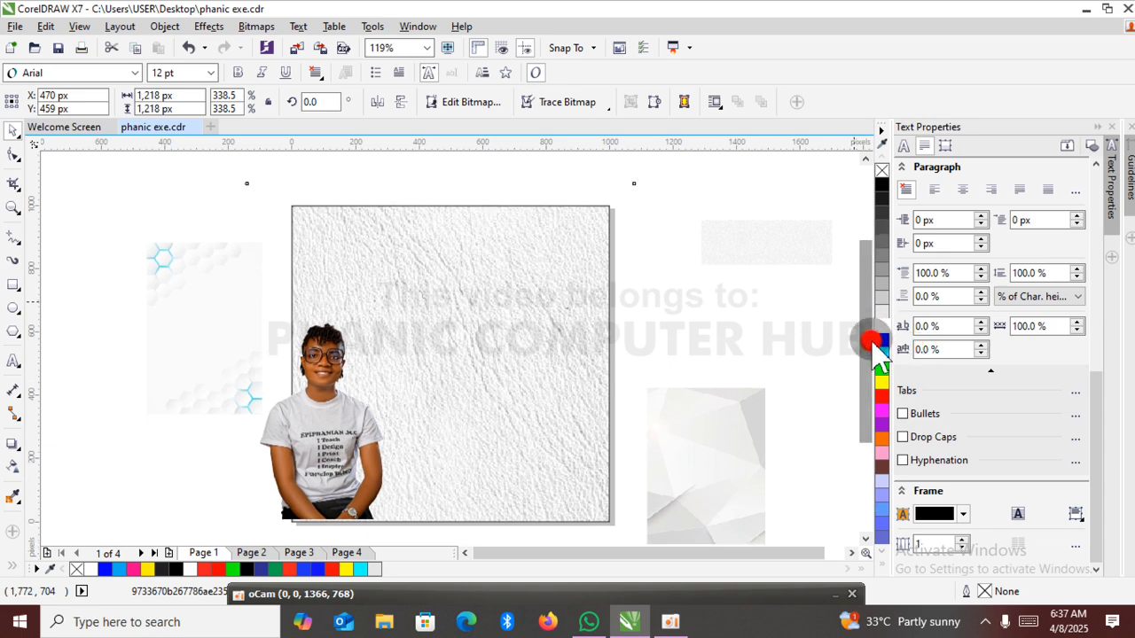
left_click(768, 319)
Remove the outline from the PowerClip rectangle that holds the leather texture.
left_click(559, 277)
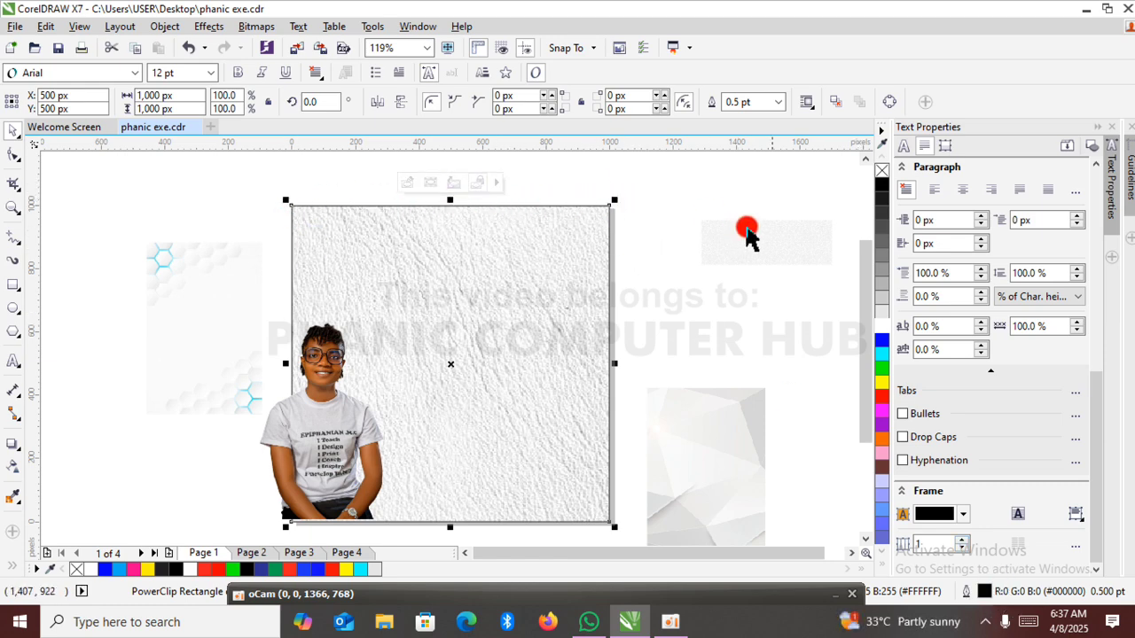
right_click(882, 171)
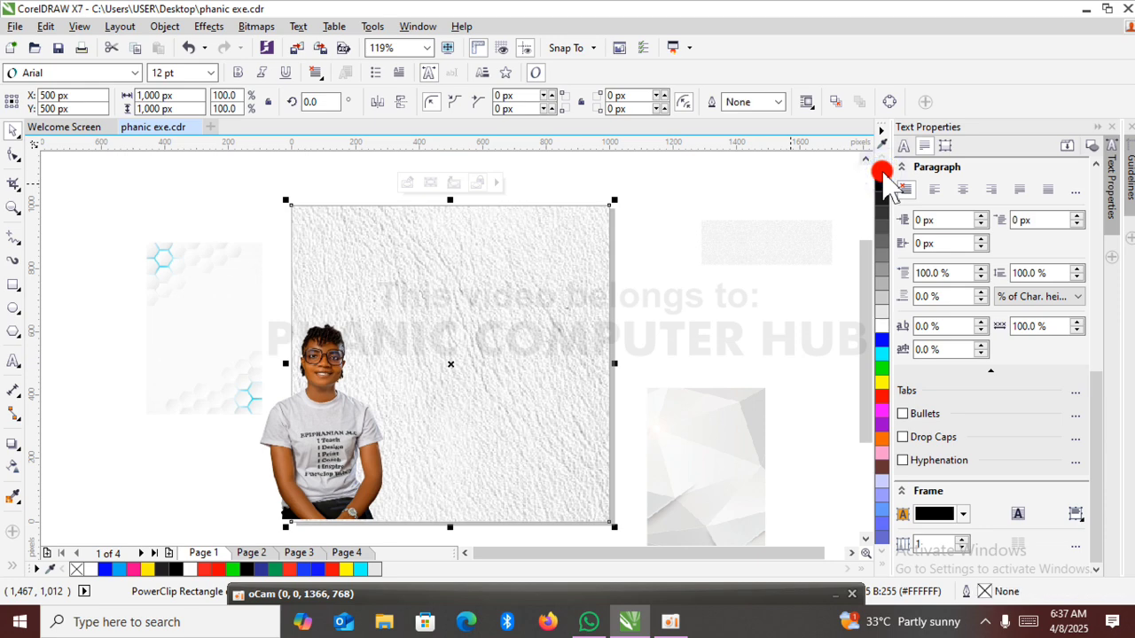
left_click(701, 288)
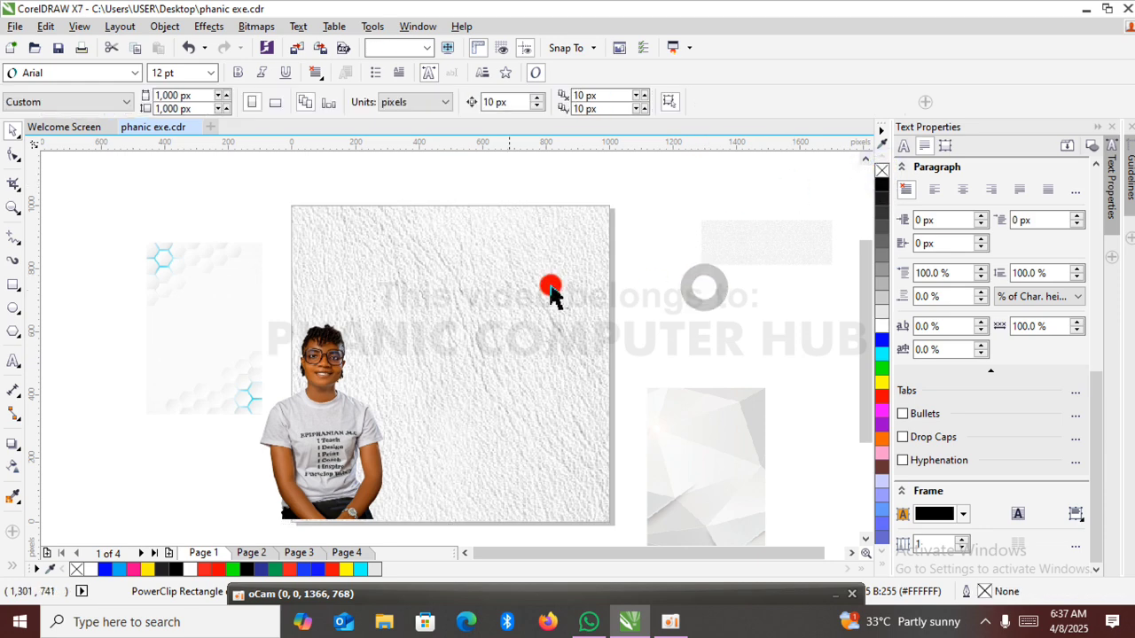
left_click(469, 400)
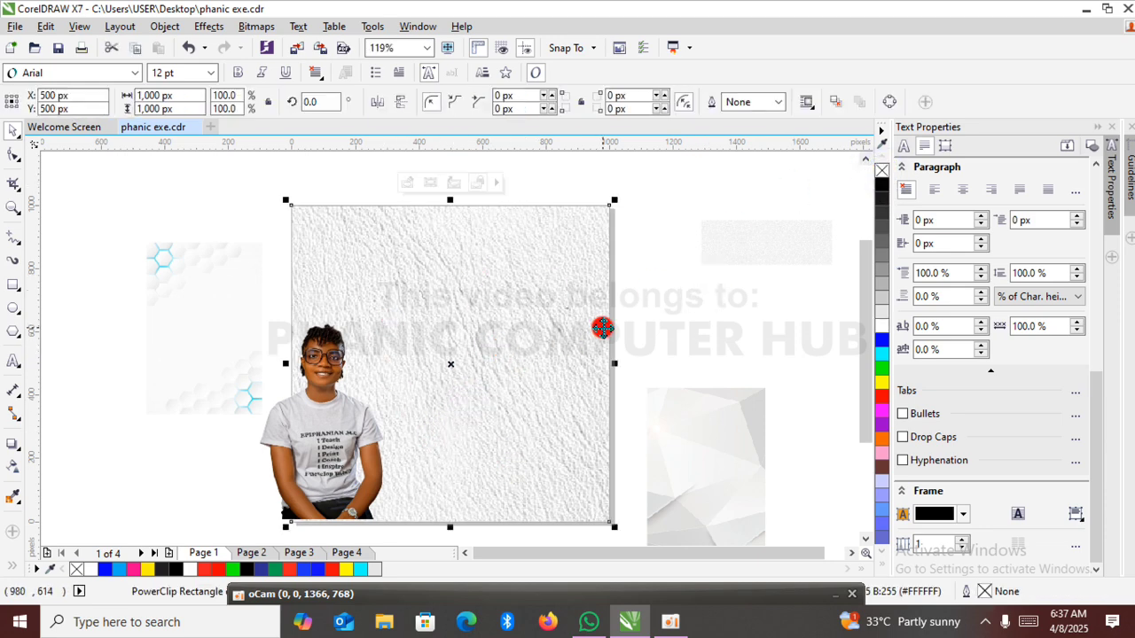
left_click(704, 304)
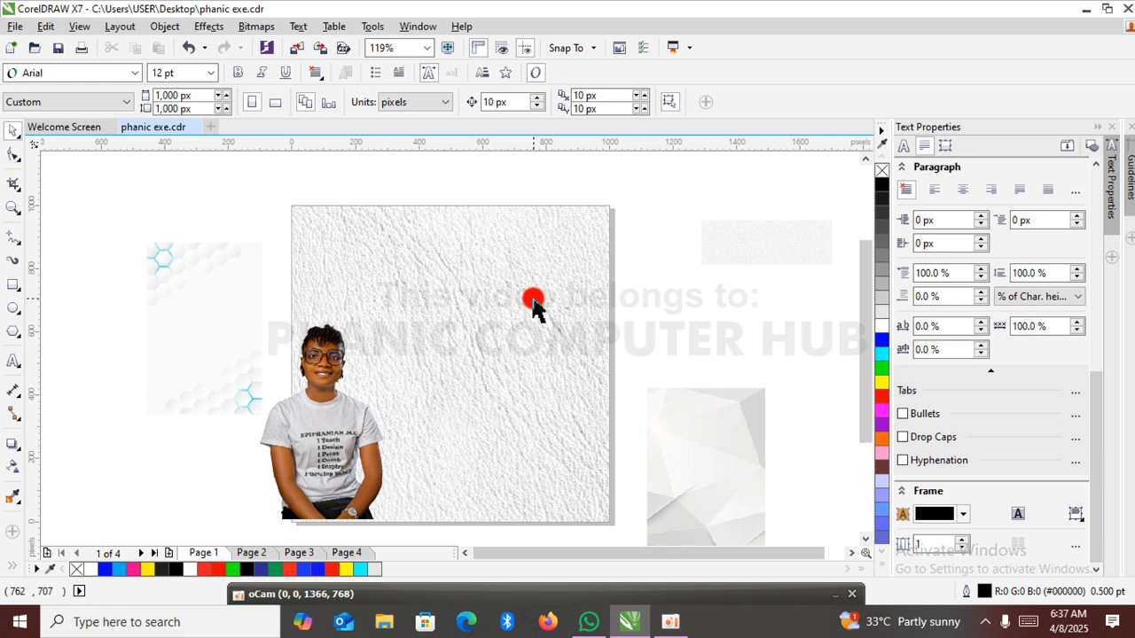
Apply a uniform transparency of 50 to the hexagon image beside the page.
left_click(533, 306)
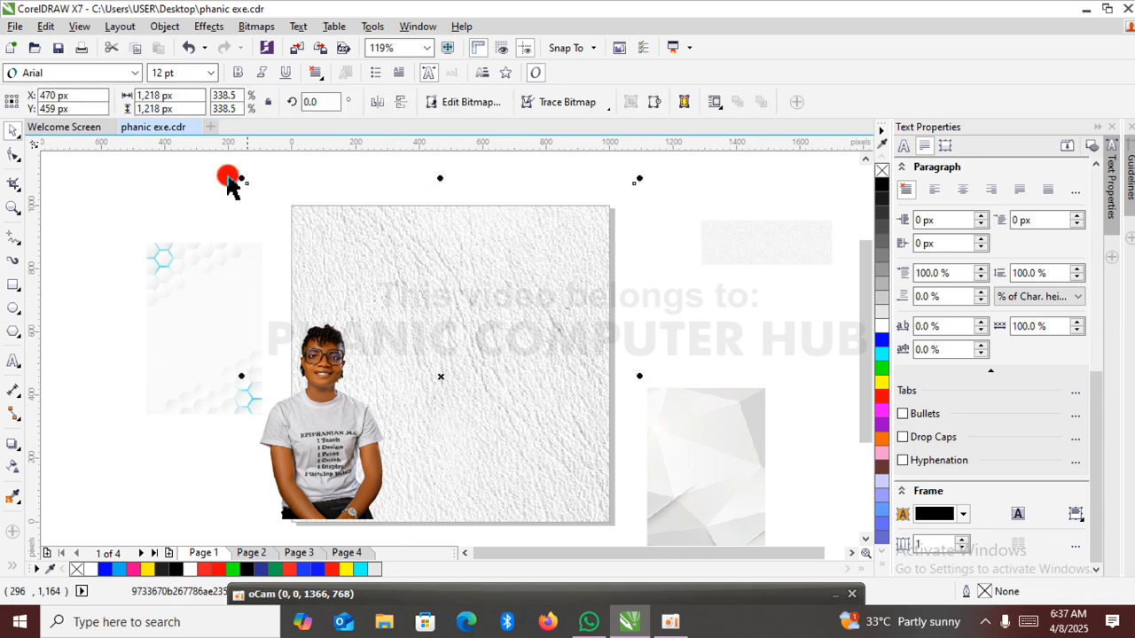
left_click(12, 468)
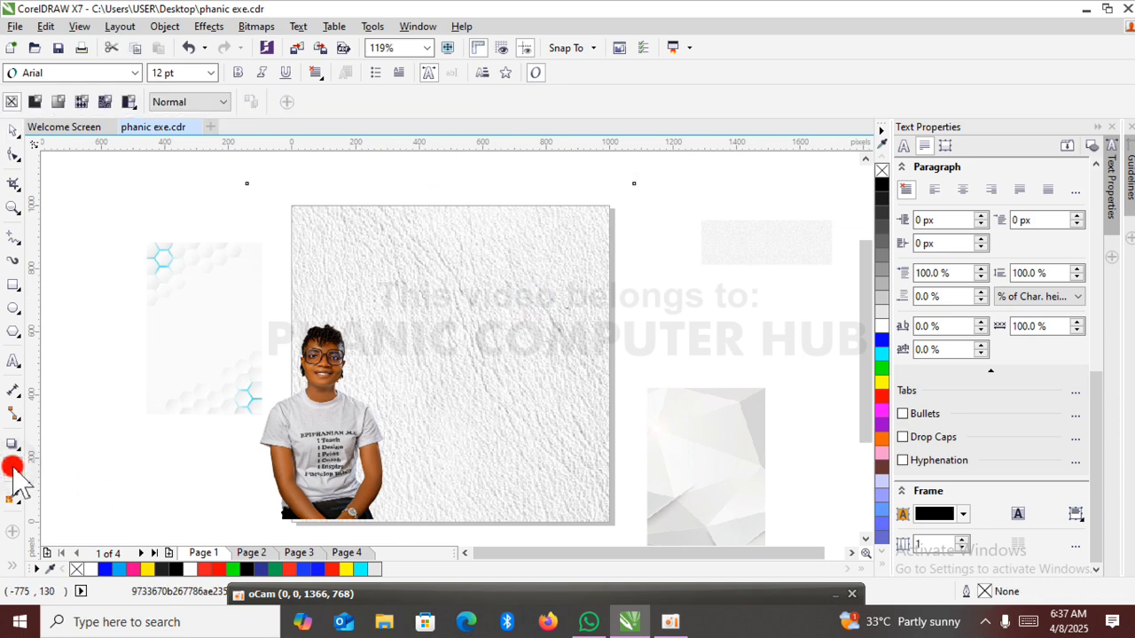
left_click(236, 252)
left_click(36, 103)
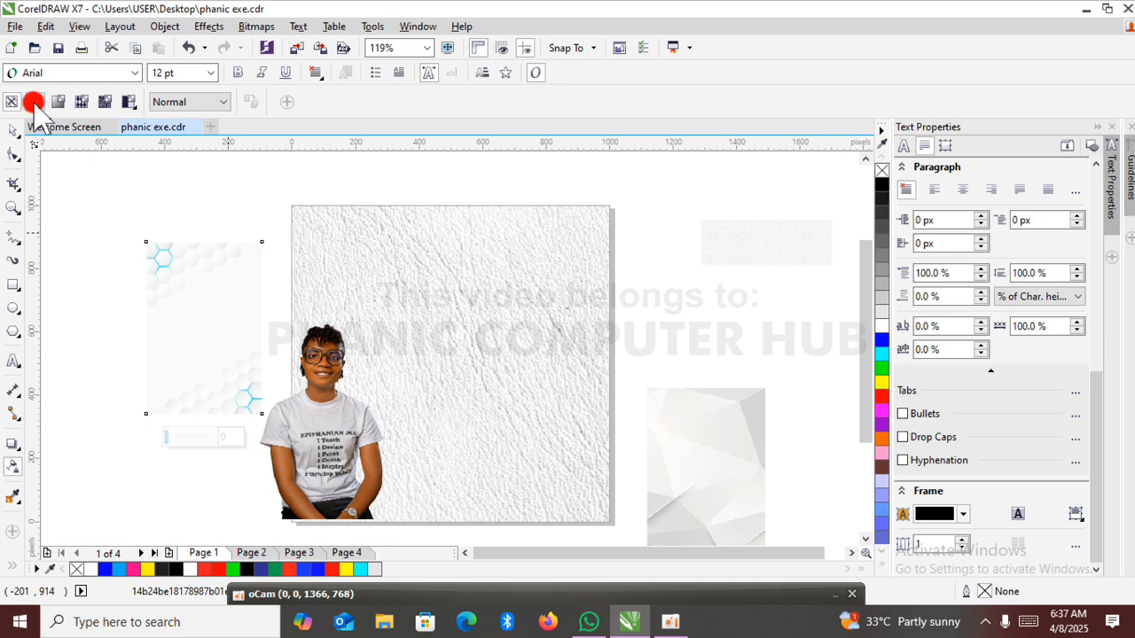
left_click(34, 103)
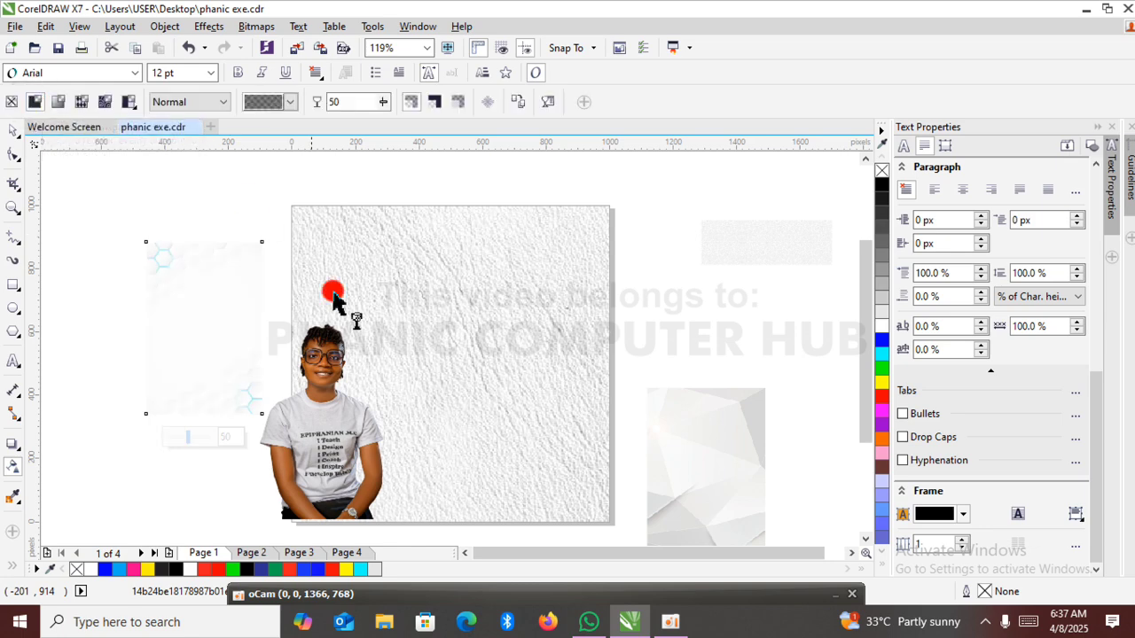
Apply a uniform transparency to the PowerClip rectangle and raise its value to 80.
left_click(481, 332)
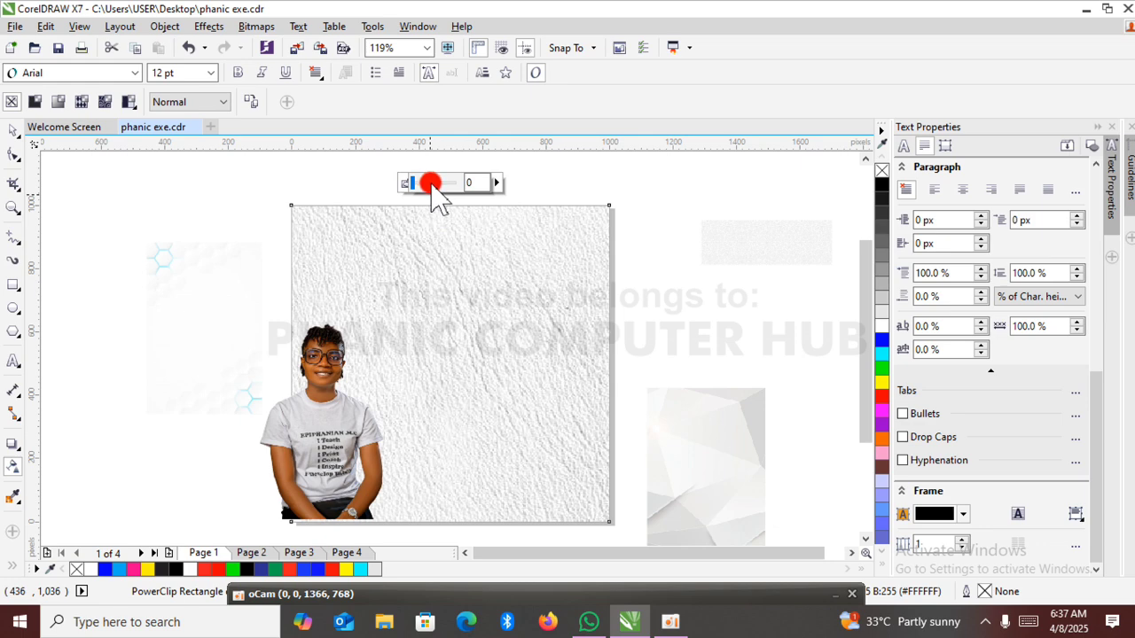
left_click(431, 185)
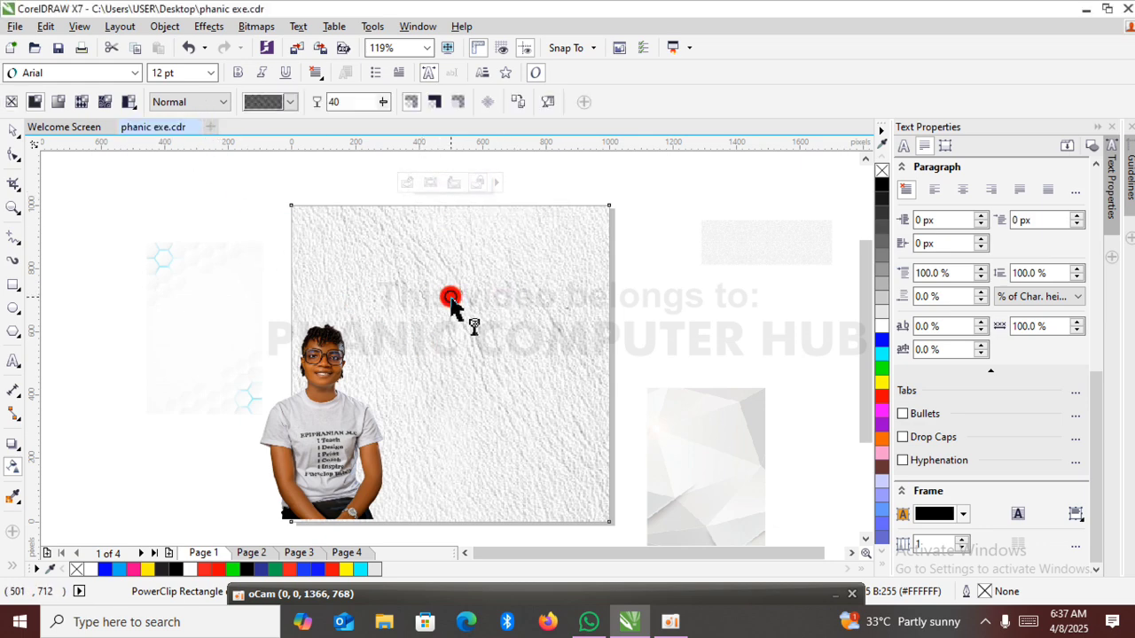
left_click(443, 183)
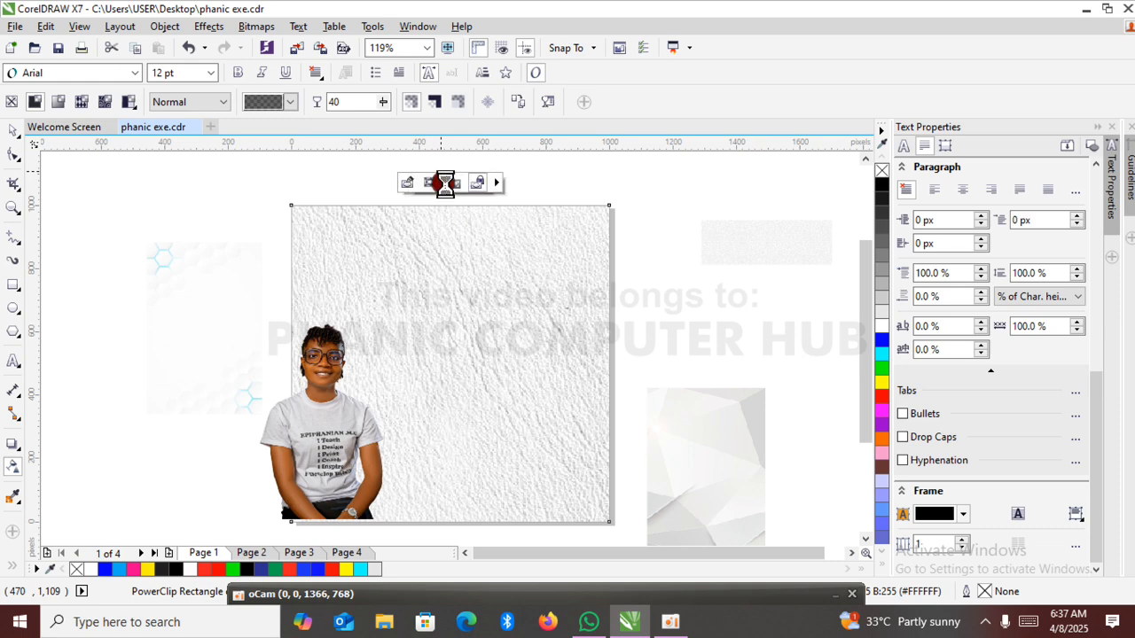
left_click(383, 99)
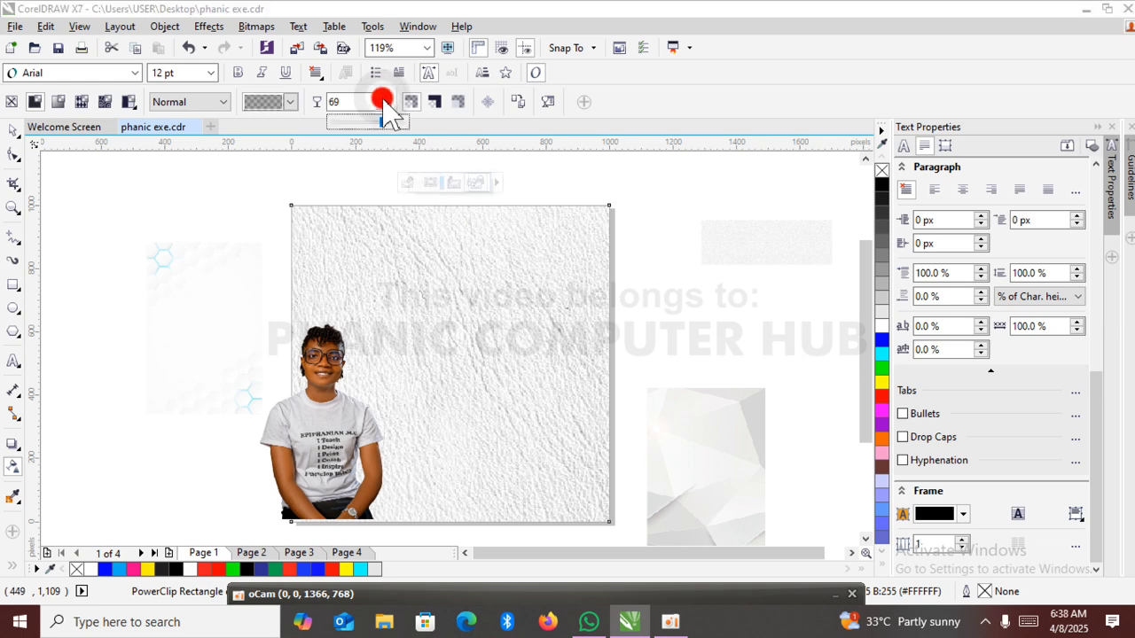
left_click_drag(384, 122, 393, 123)
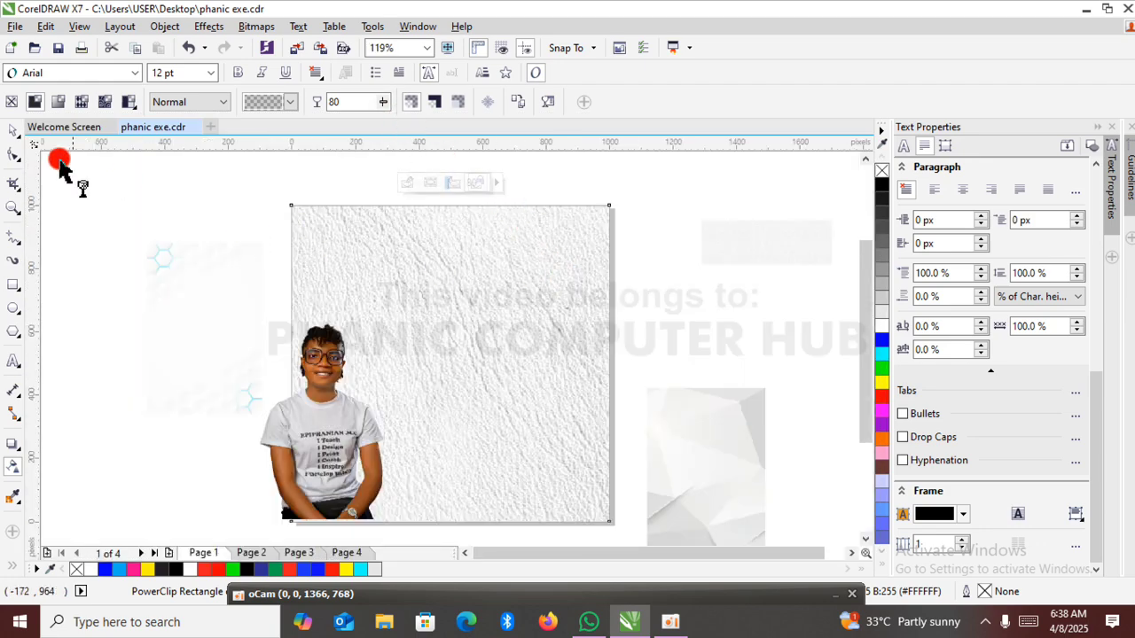
left_click(13, 131)
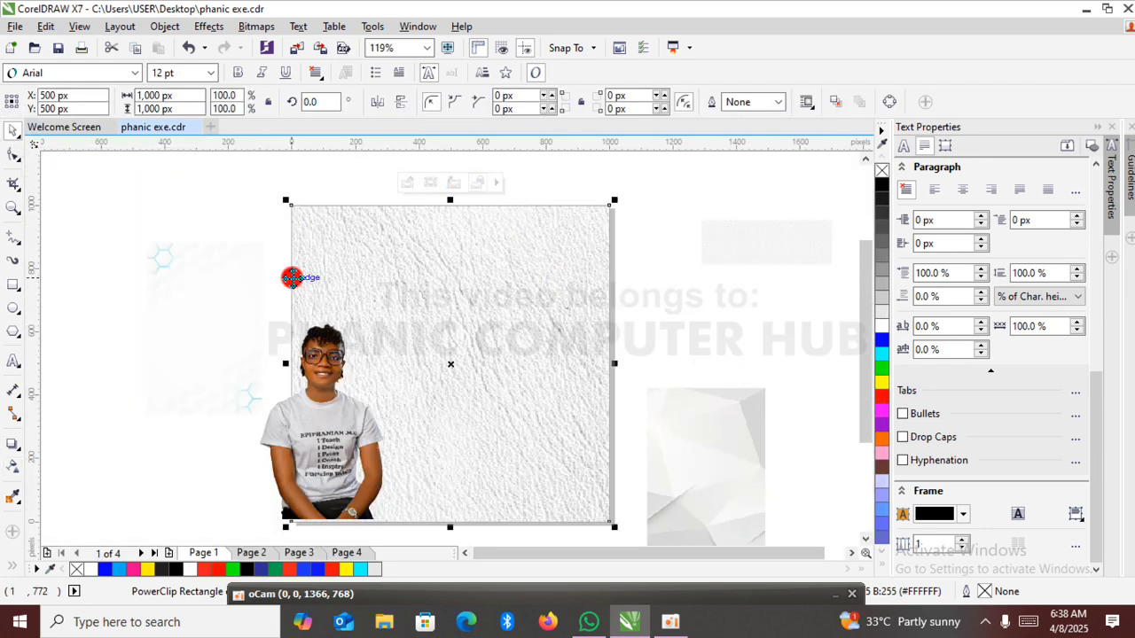
Edit the PowerClip contents, apply a uniform transparency of about 76 to the leather texture, and finish editing.
left_click(177, 298)
left_click(464, 292)
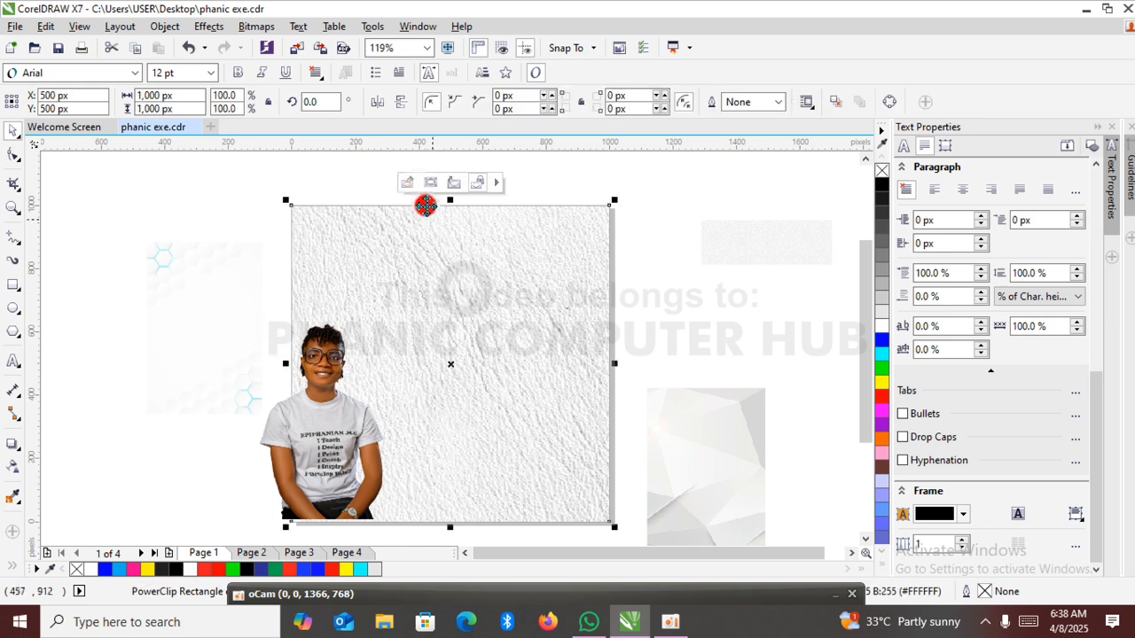
left_click(412, 186)
left_click(512, 288)
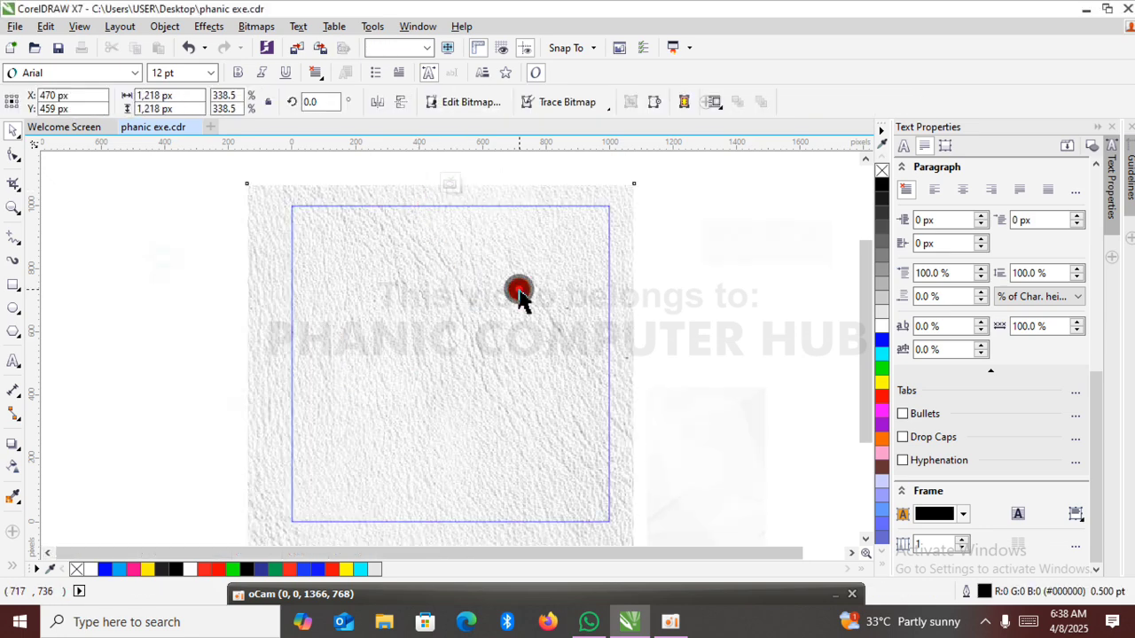
left_click(10, 467)
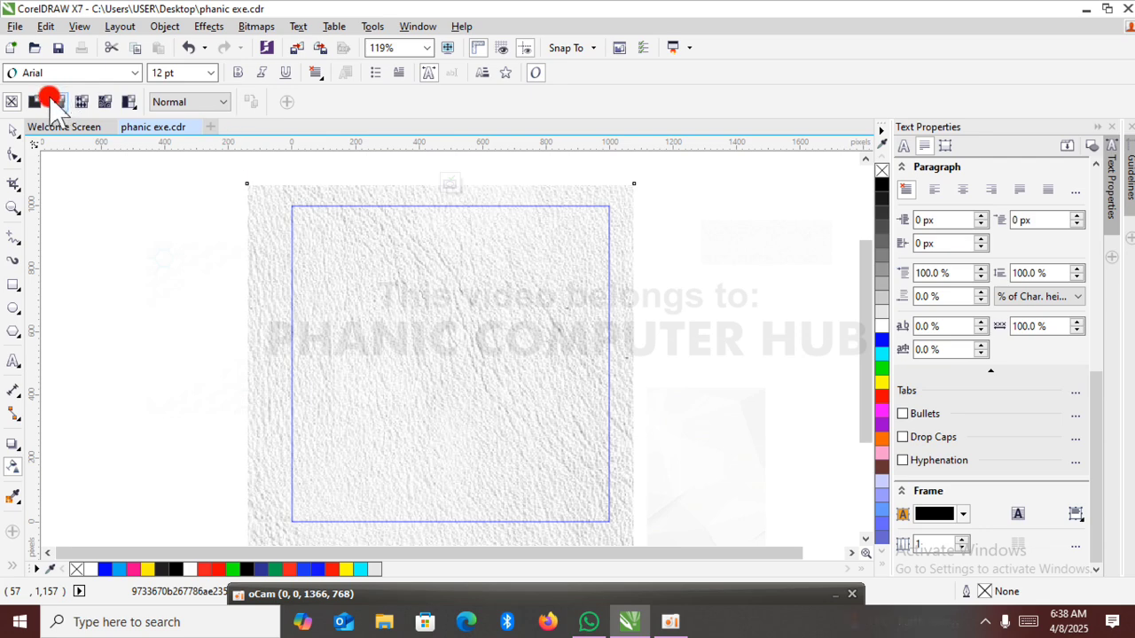
left_click(35, 101)
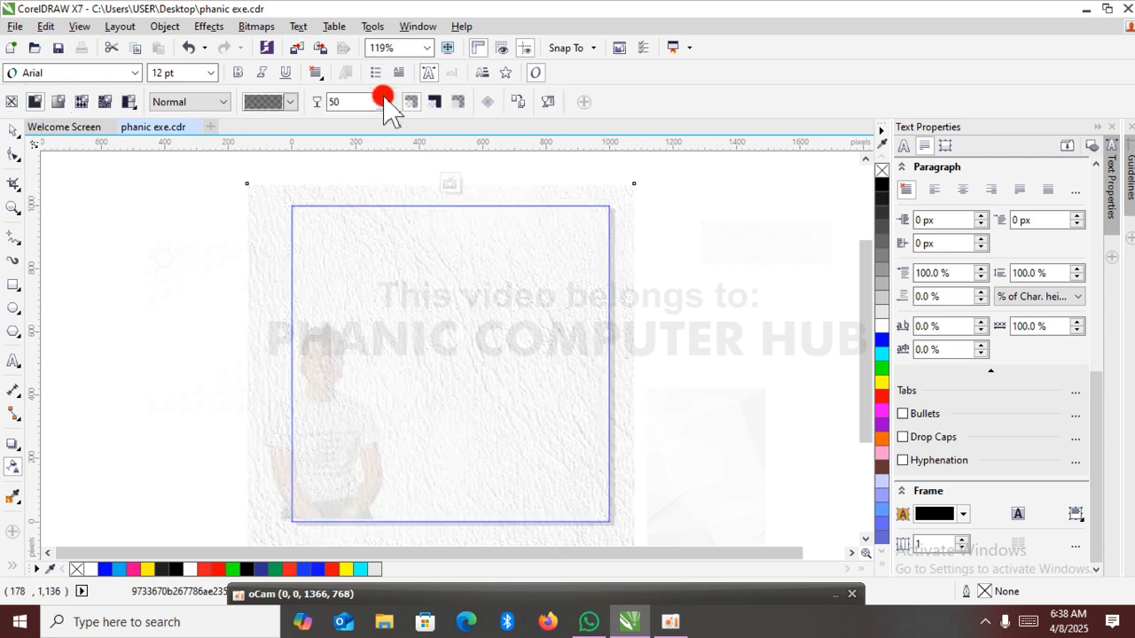
mouse_move(385, 93)
left_mouse_down()
mouse_move(399, 104)
mouse_move(382, 105)
mouse_move(390, 94)
mouse_move(381, 108)
left_mouse_up()
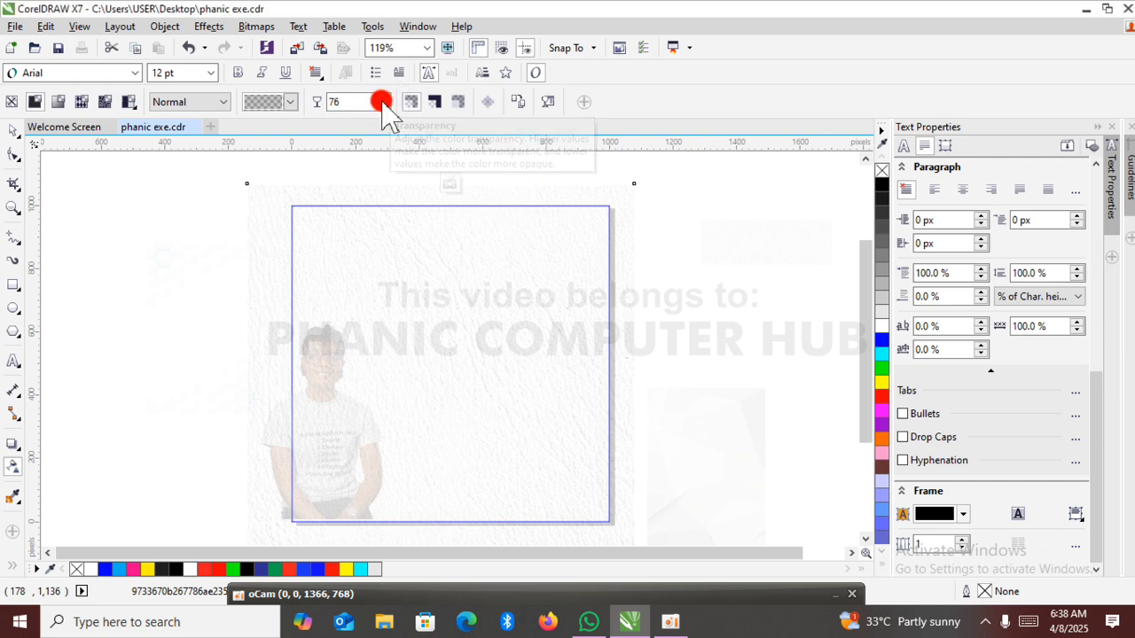
left_click(448, 188)
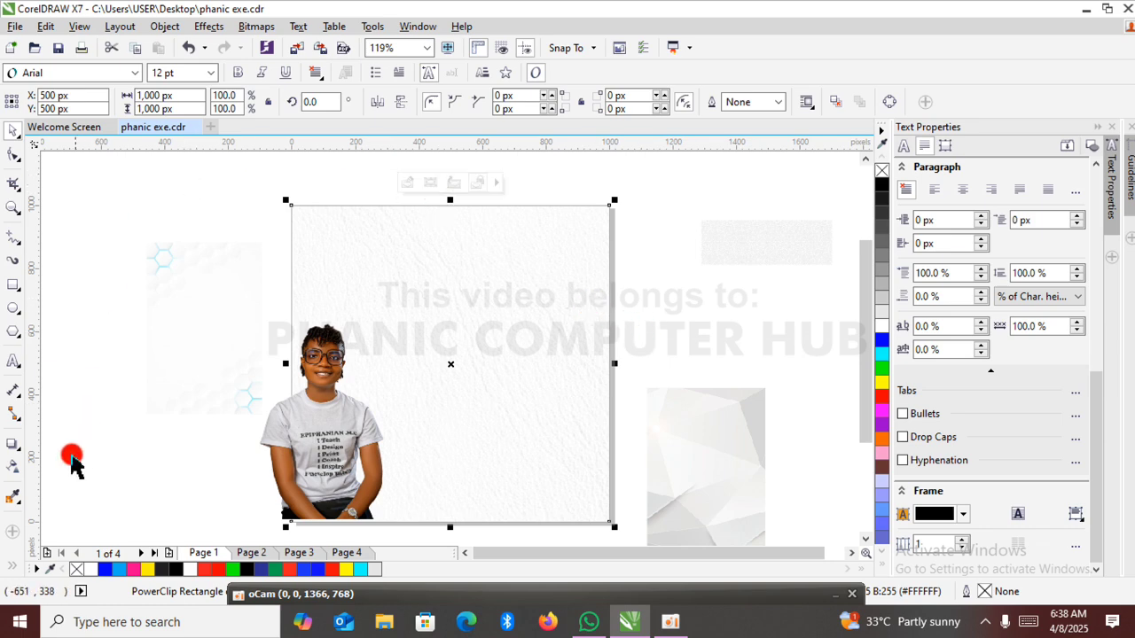
Set the uniform transparency of the PowerClip rectangle to 65.
left_click(13, 467)
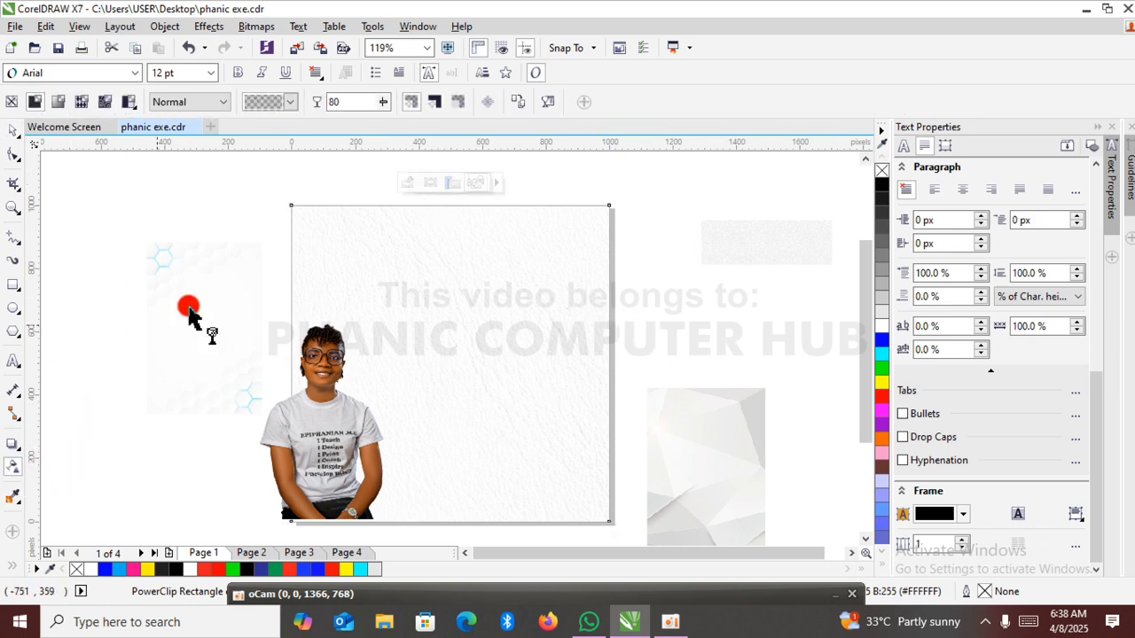
left_click_drag(388, 113, 380, 100)
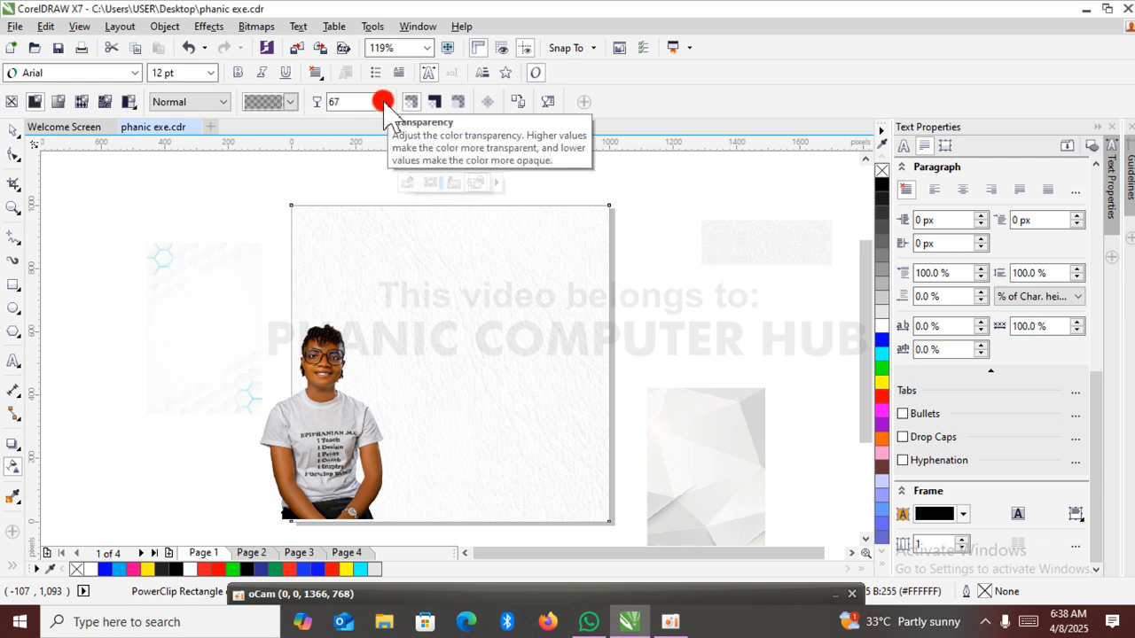
left_click_drag(383, 102, 379, 134)
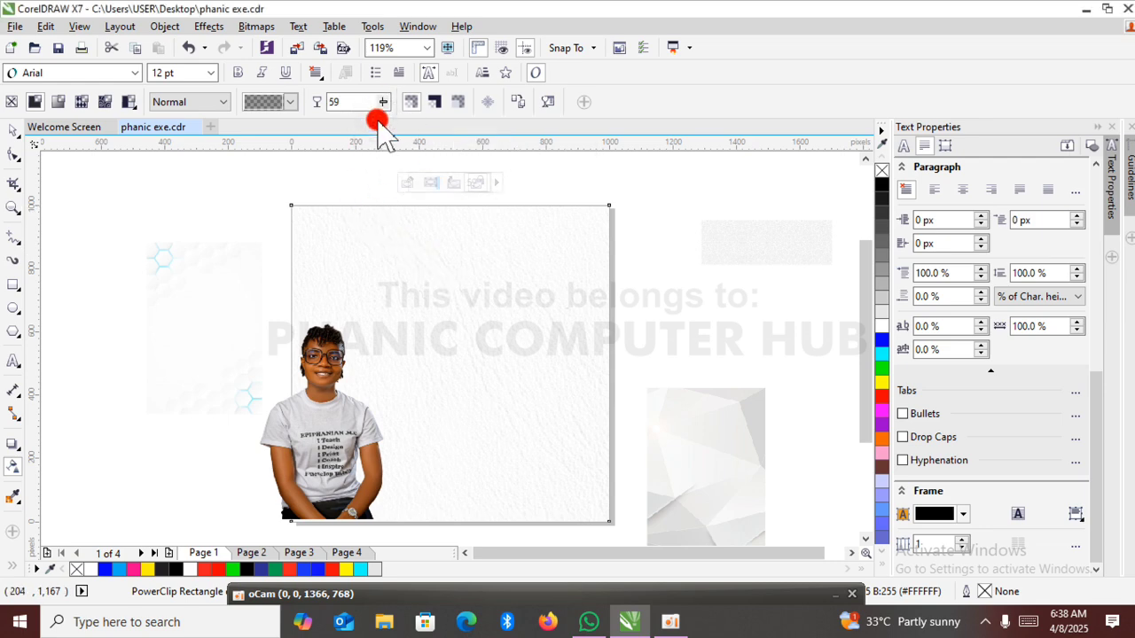
double_click(342, 102)
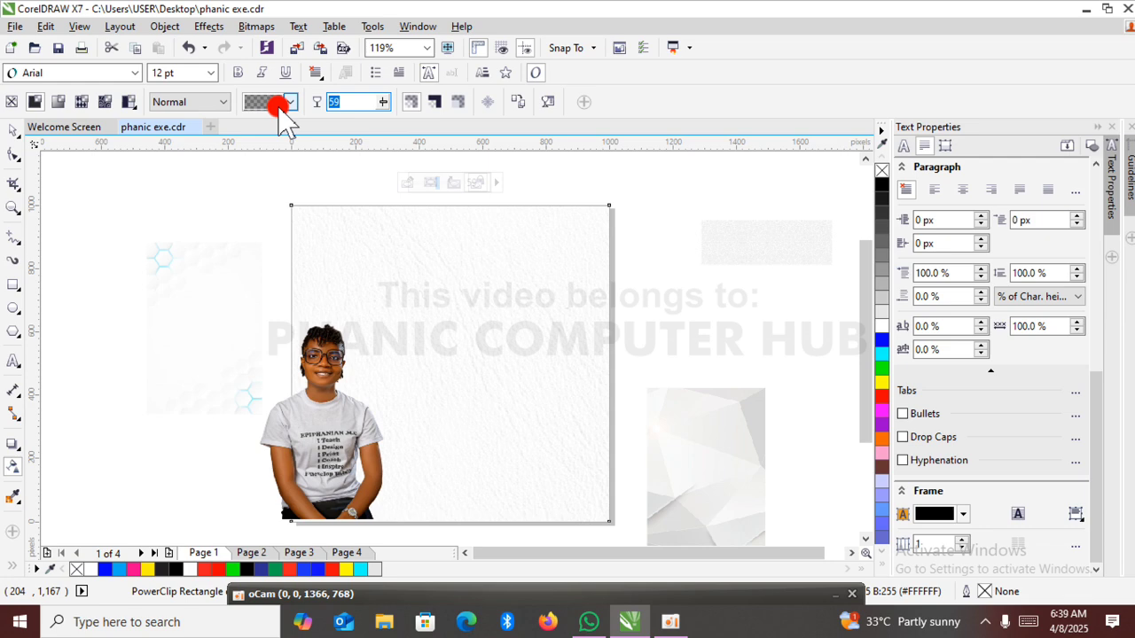
key("Return")
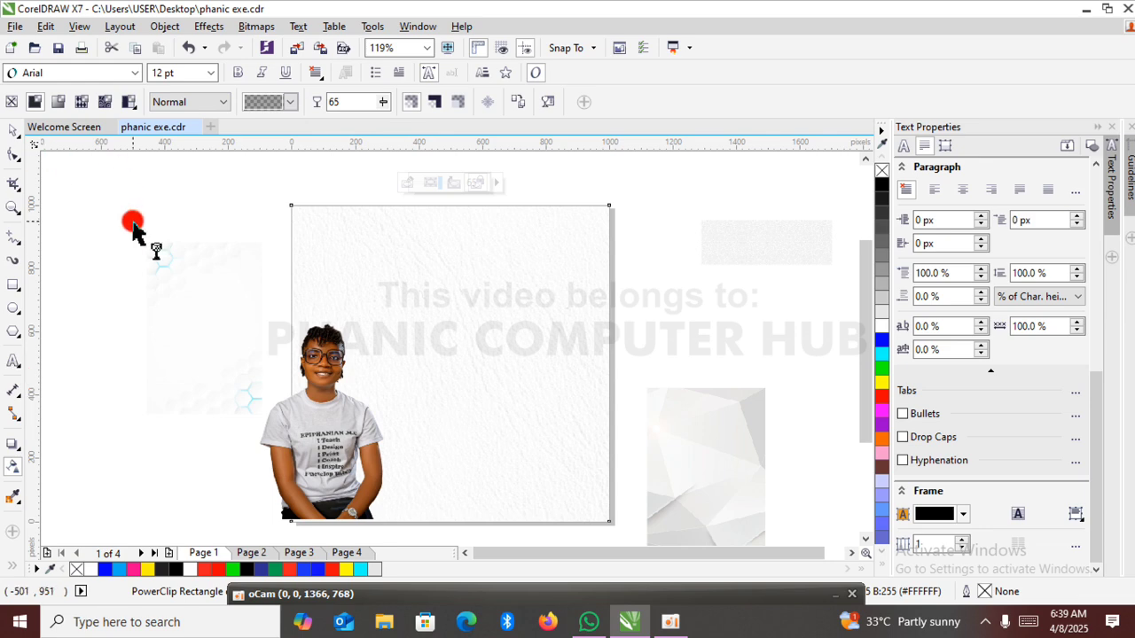
left_click(15, 136)
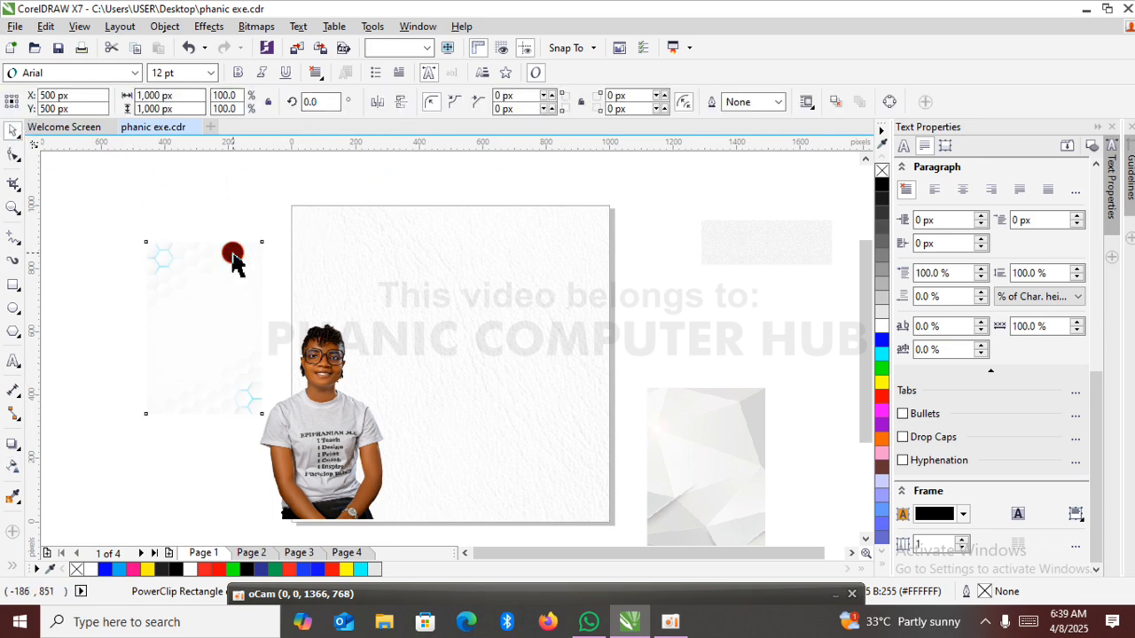
left_click(233, 255)
left_click(663, 278)
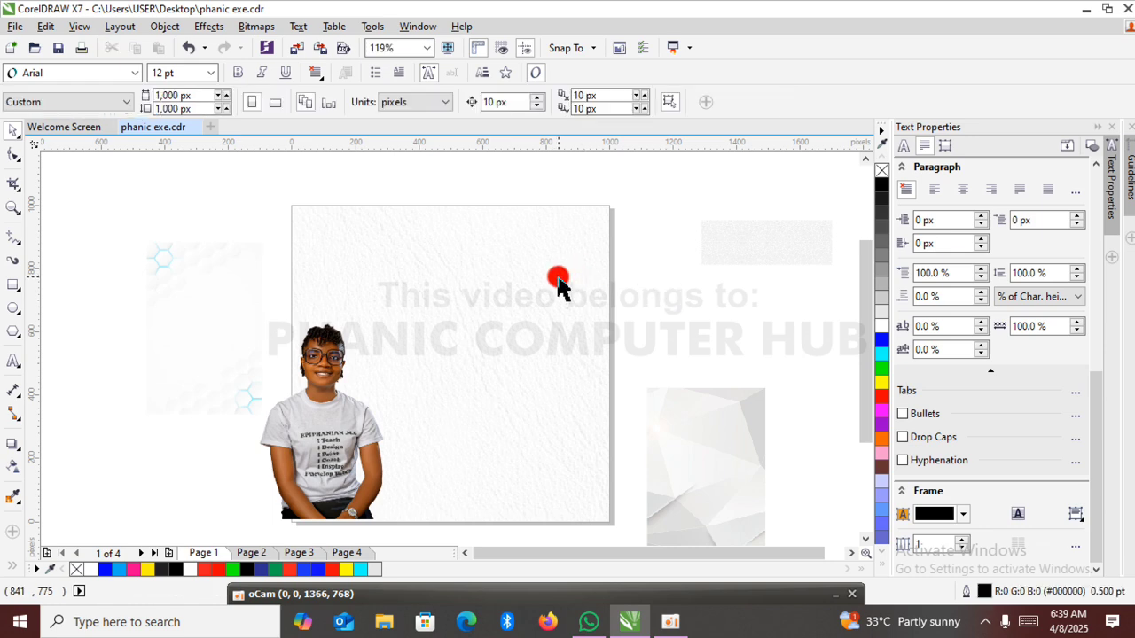
left_click(554, 275)
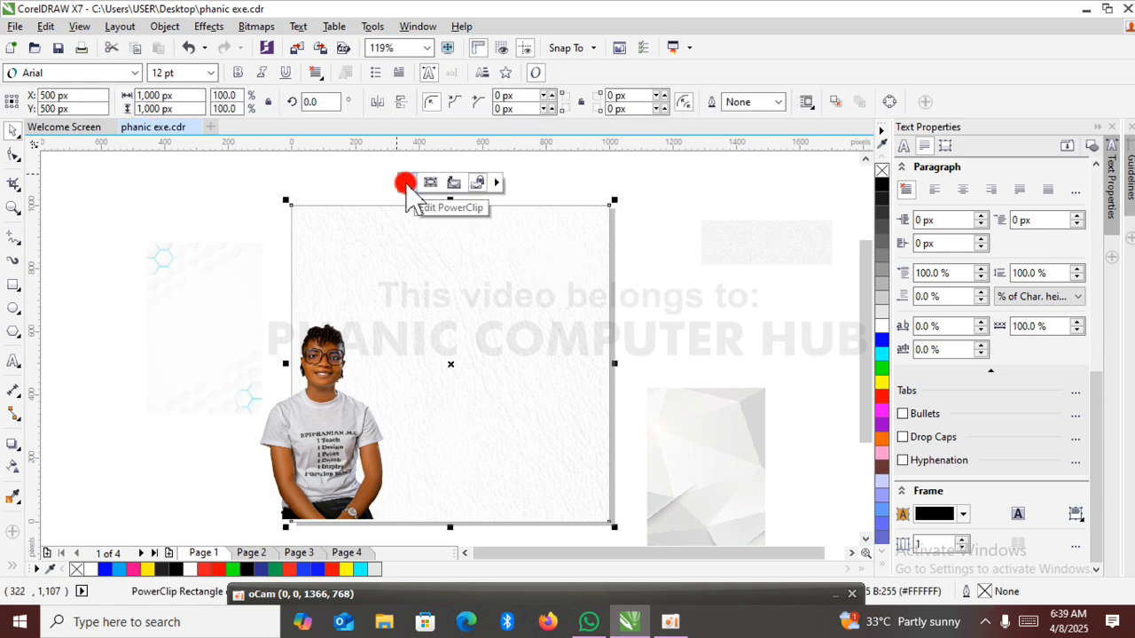
left_click(705, 339)
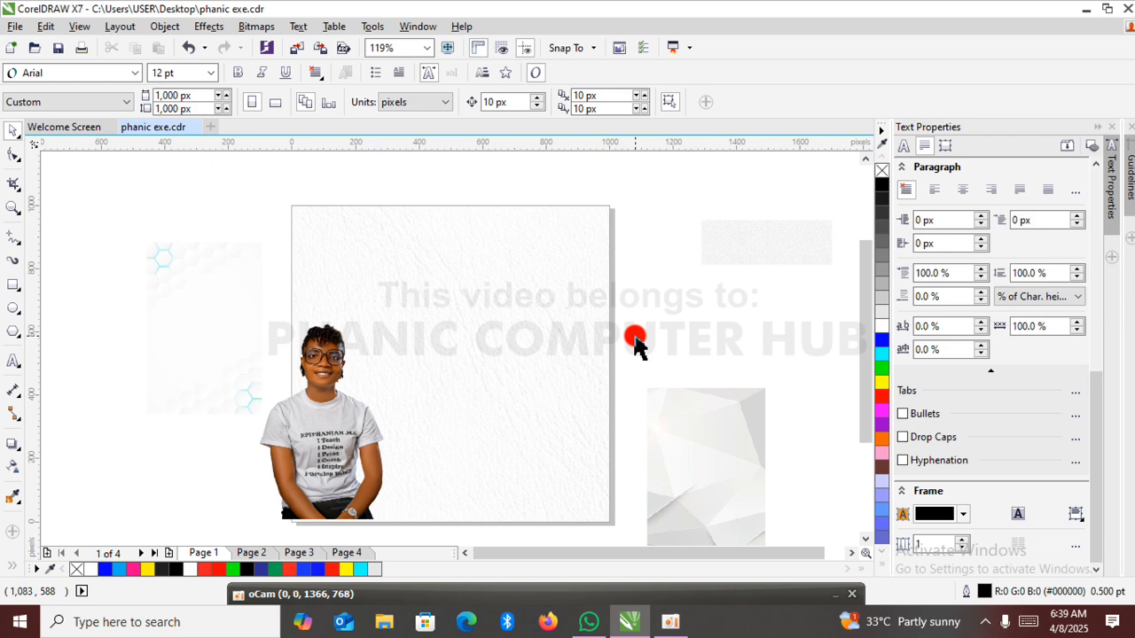
left_click(604, 330)
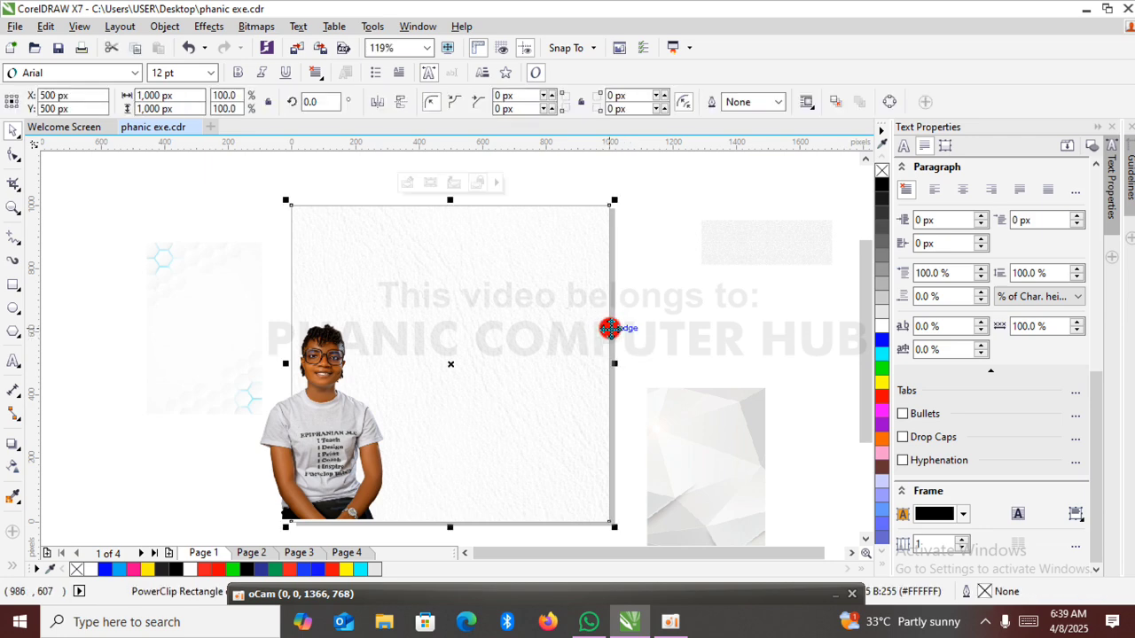
left_click(715, 323)
left_click(185, 286)
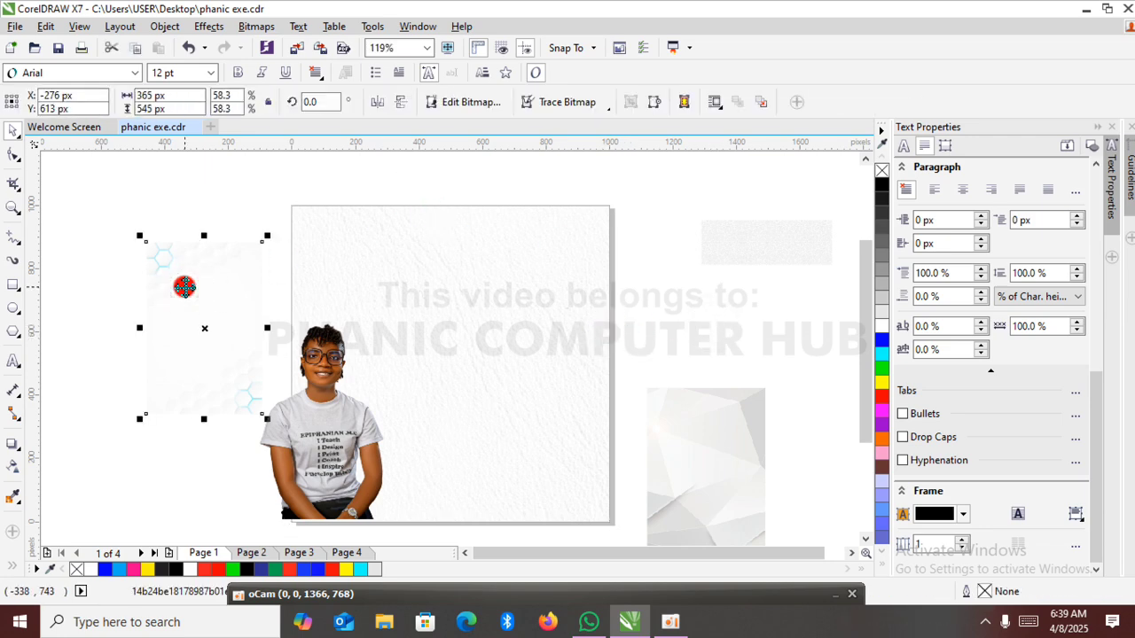
Enlarge the portrait cutout to about 767 by 959 px and place it at about X 238, Y 395 px.
left_click(335, 414)
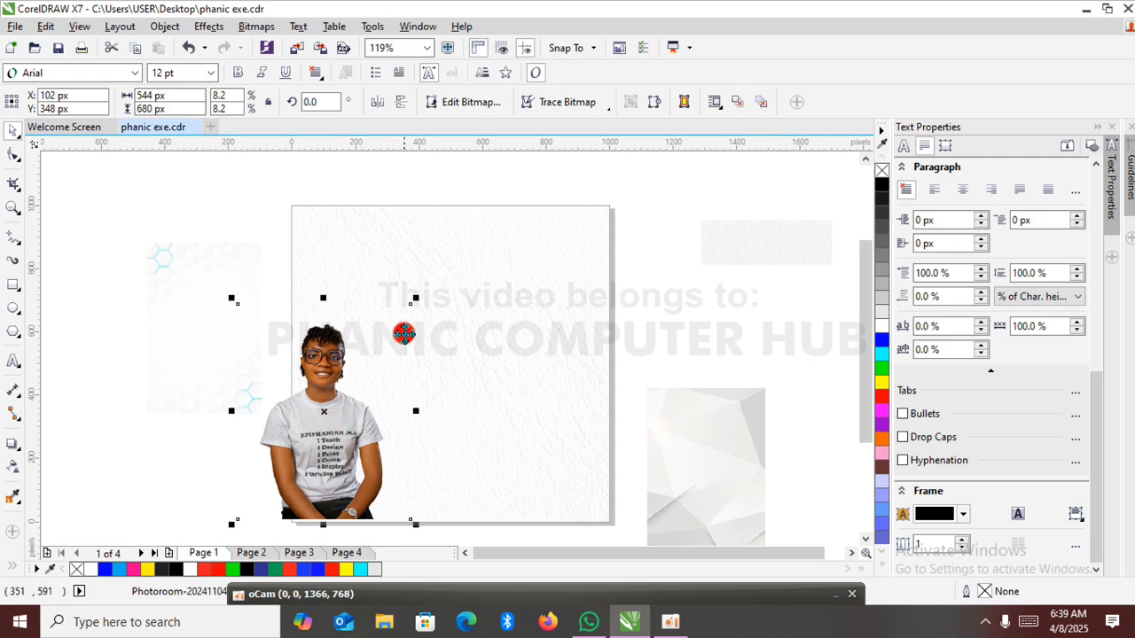
left_click_drag(418, 298, 482, 247)
left_click_drag(372, 407, 391, 405)
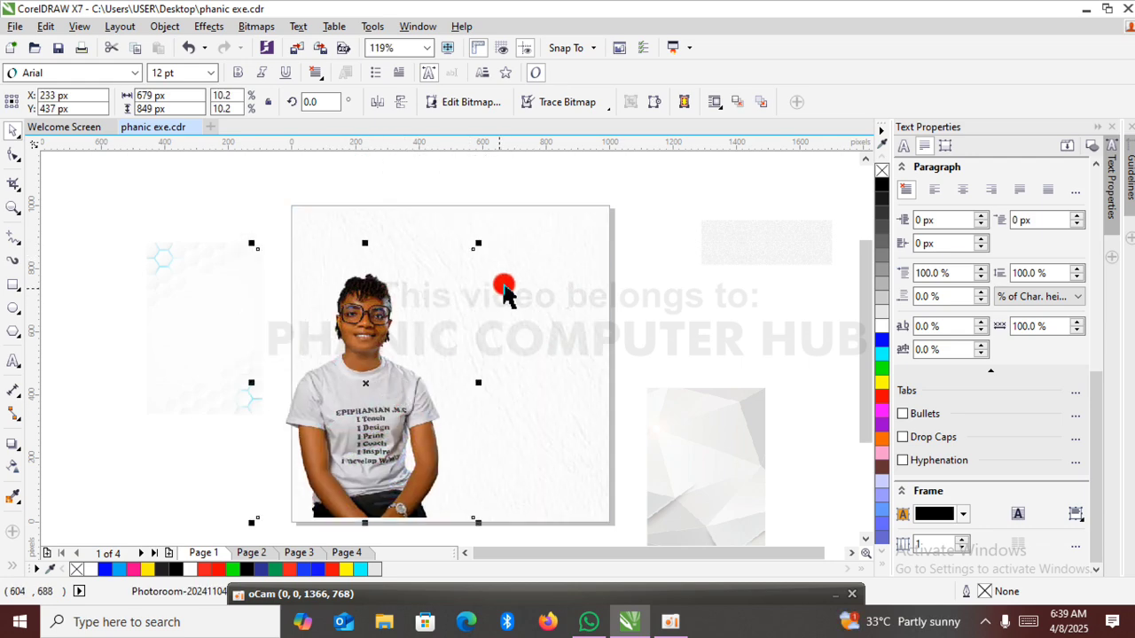
left_click_drag(481, 244, 518, 219)
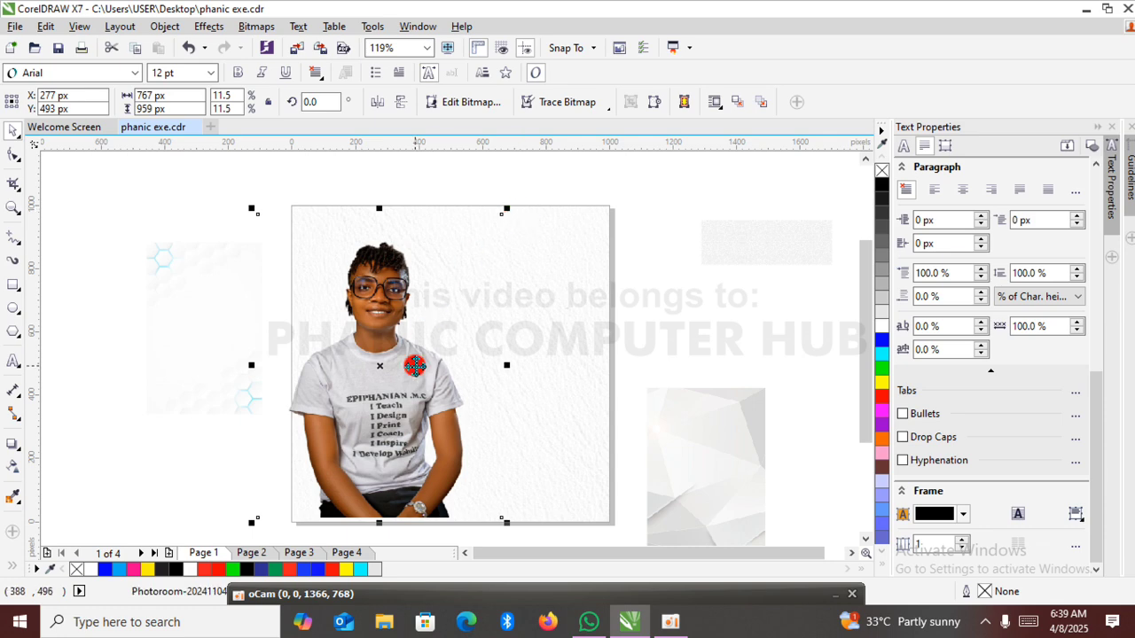
left_click_drag(397, 408, 384, 428)
PowerClip the portrait cutout inside the leather-textured rectangle.
right_click(384, 422)
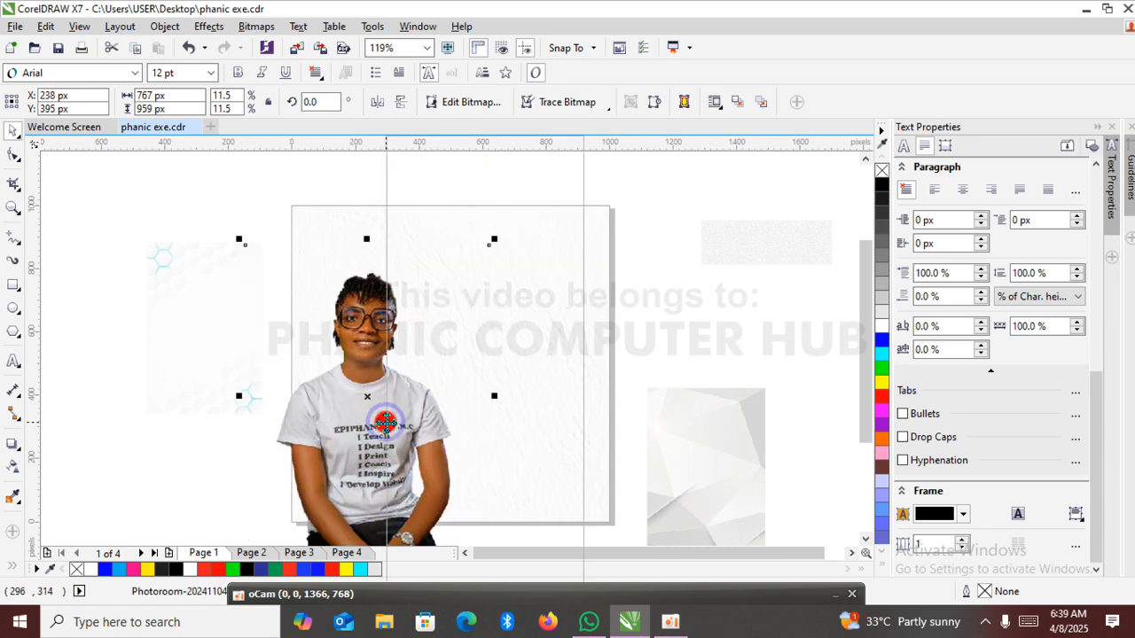
left_click(498, 145)
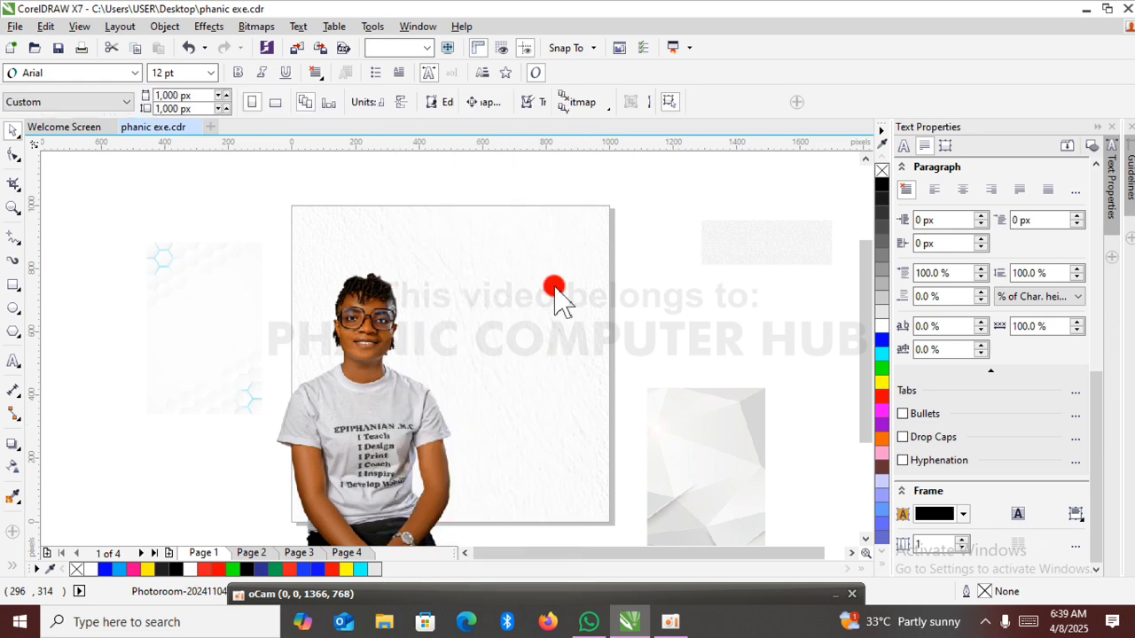
left_click(547, 331)
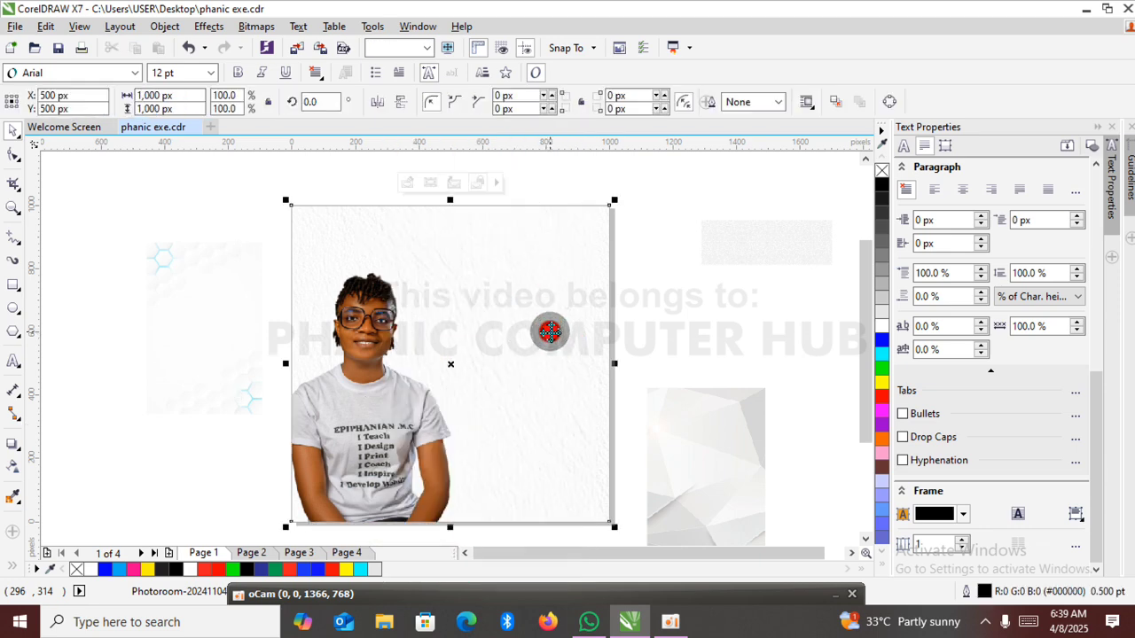
left_click(696, 315)
Enlarge the clipped portrait to slightly under 831 by 1,038 px and shift it right to about X 283, Y 420 px.
mouse_move(867, 336)
left_mouse_down()
mouse_move(868, 372)
mouse_move(867, 350)
left_mouse_up()
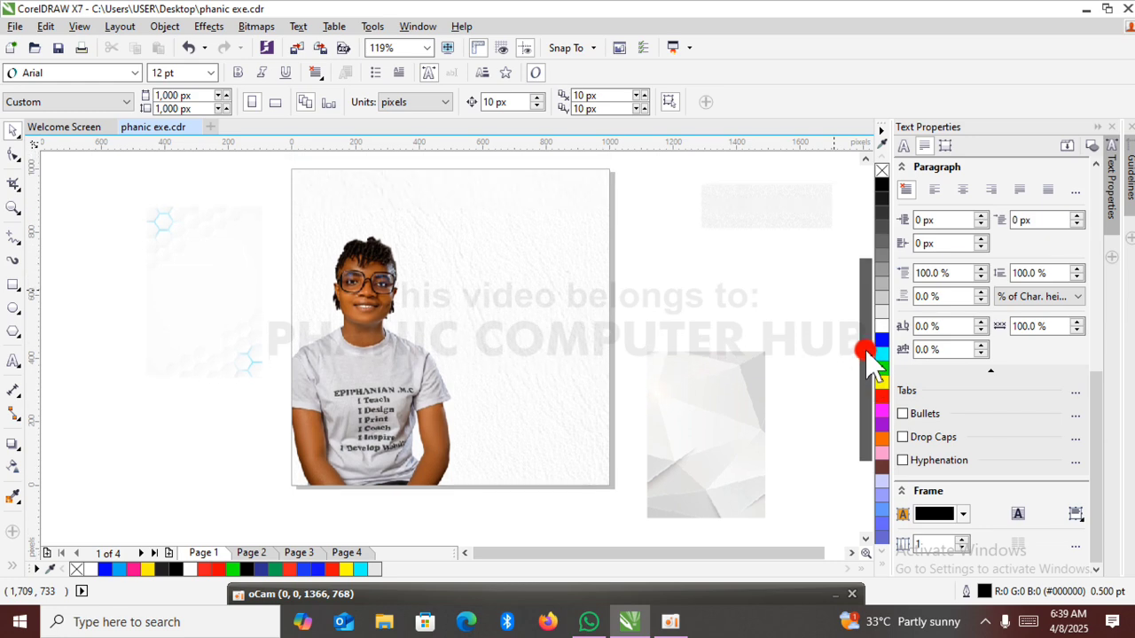
left_click(371, 420)
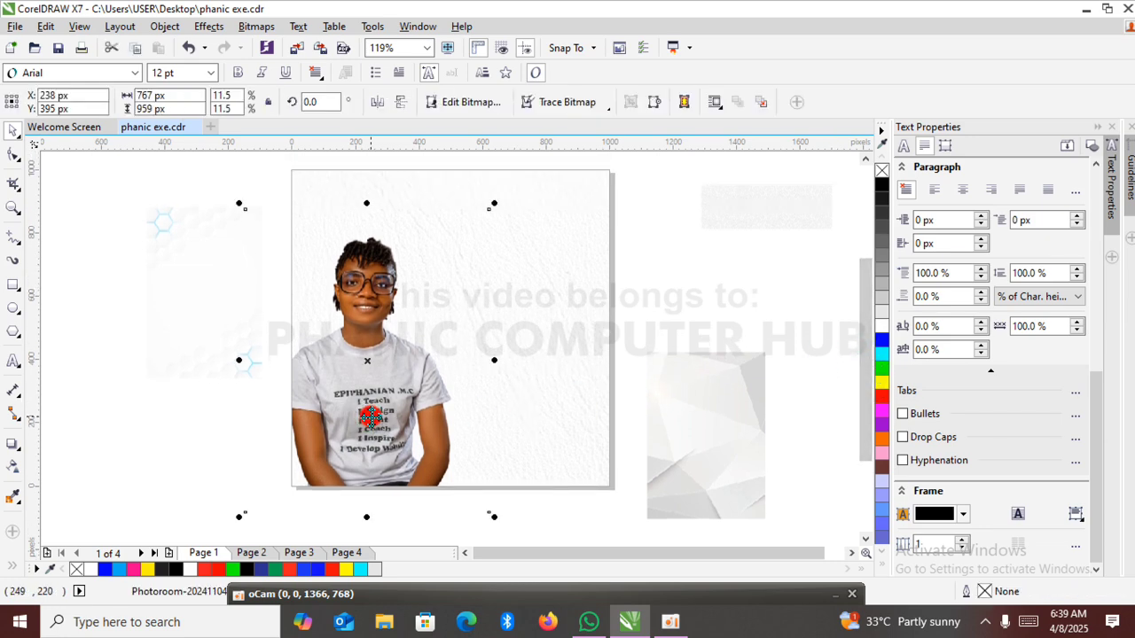
left_click_drag(243, 205, 219, 180)
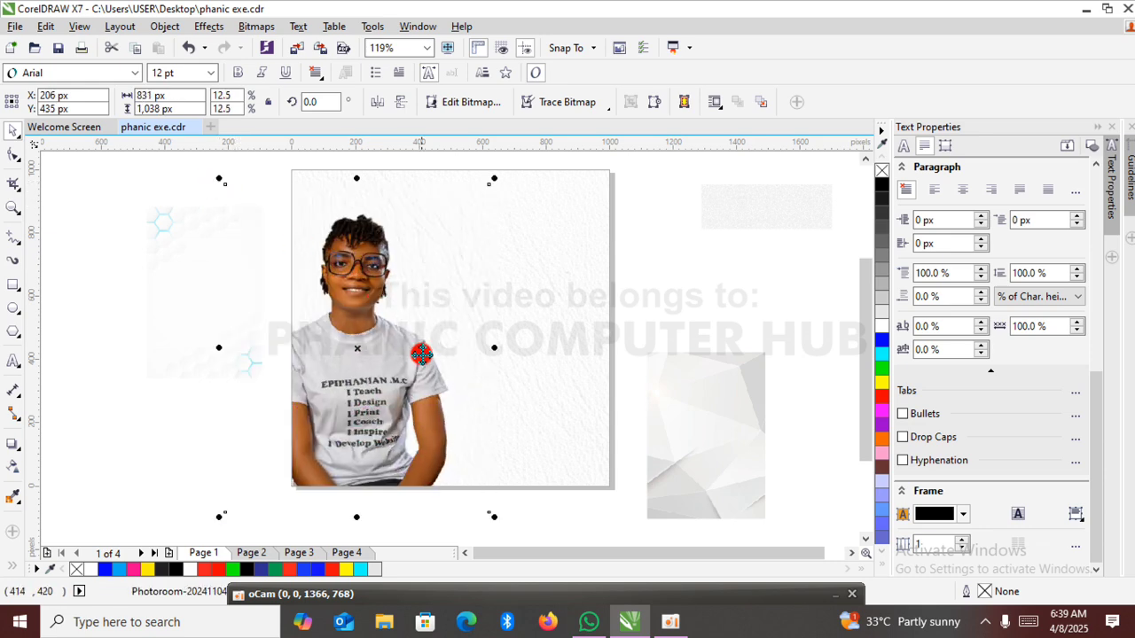
left_click_drag(359, 351, 382, 354)
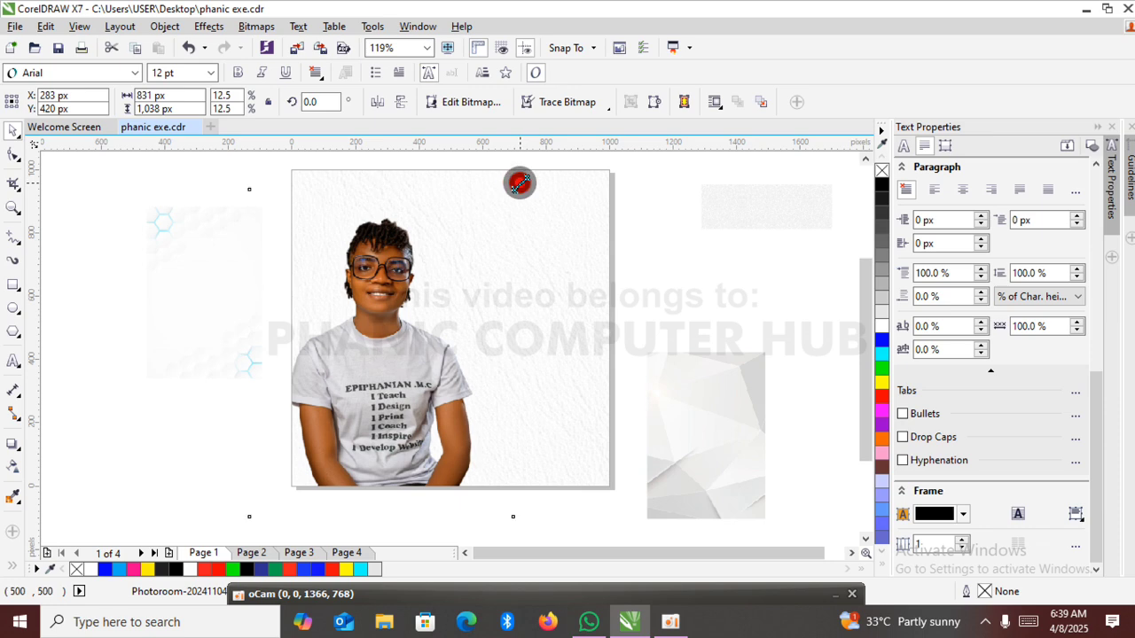
left_click_drag(520, 183, 511, 192)
left_click(715, 296)
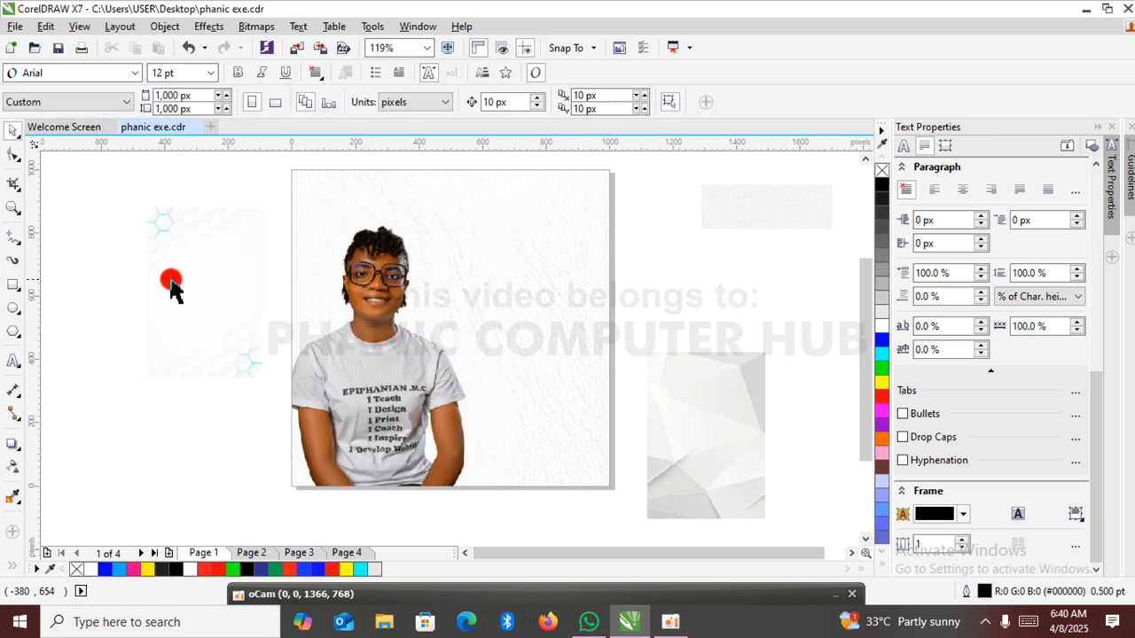
Add the artistic text "Happy Birthday" in Arial 24 pt beside the portrait's head and move it to about X 886, Y 680 px.
left_click(15, 357)
left_click(549, 283)
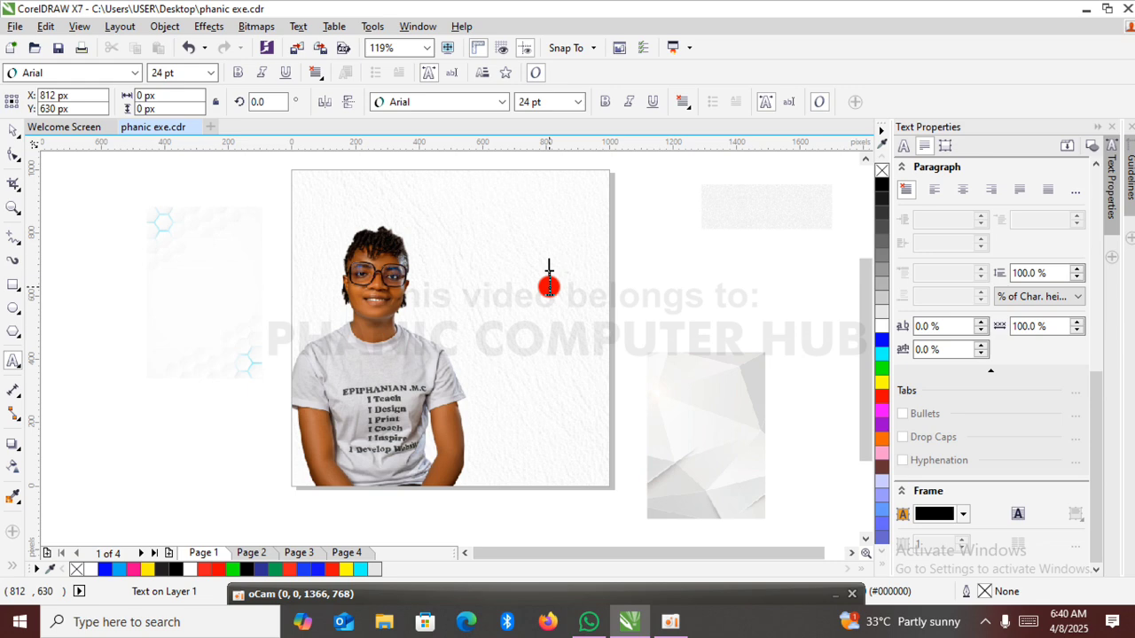
left_click(550, 282)
type("Happy B")
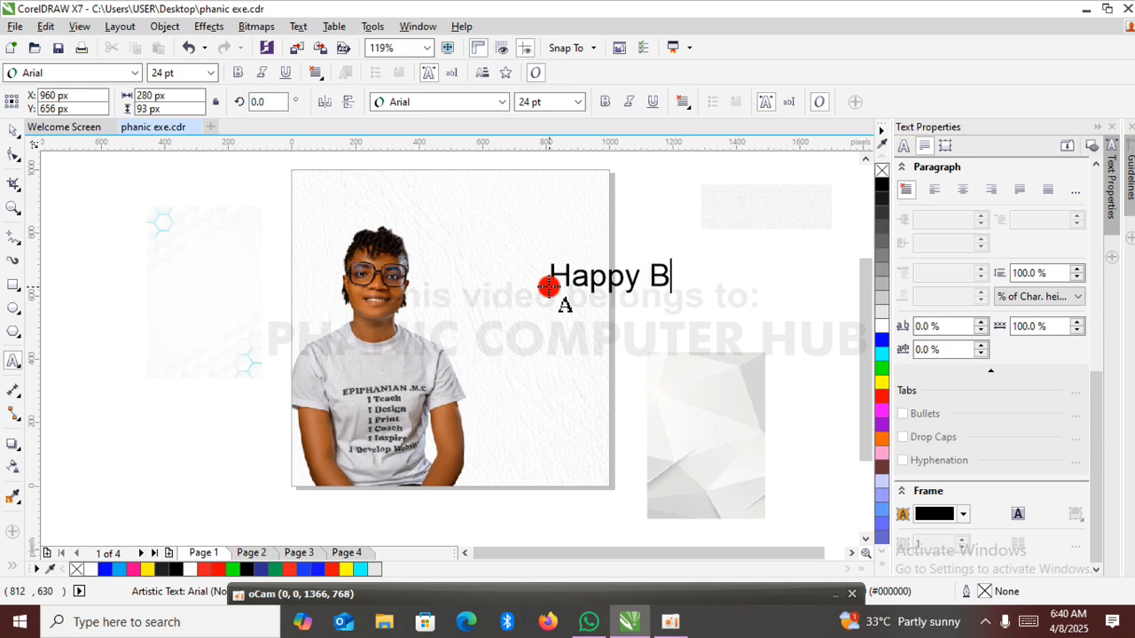
type("irths")
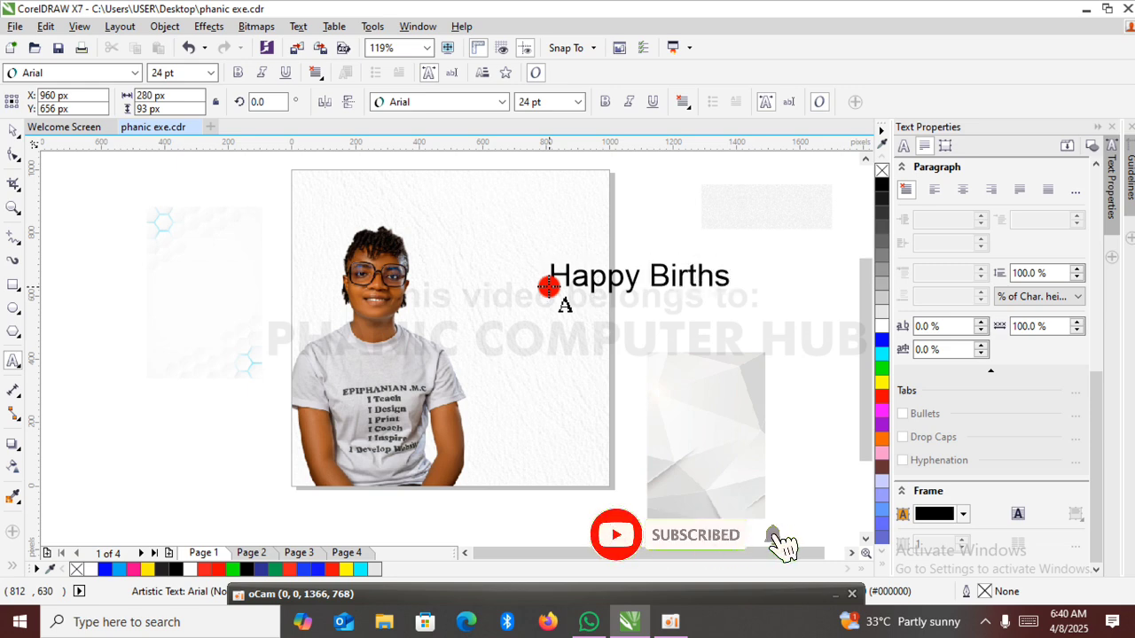
key("BackSpace")
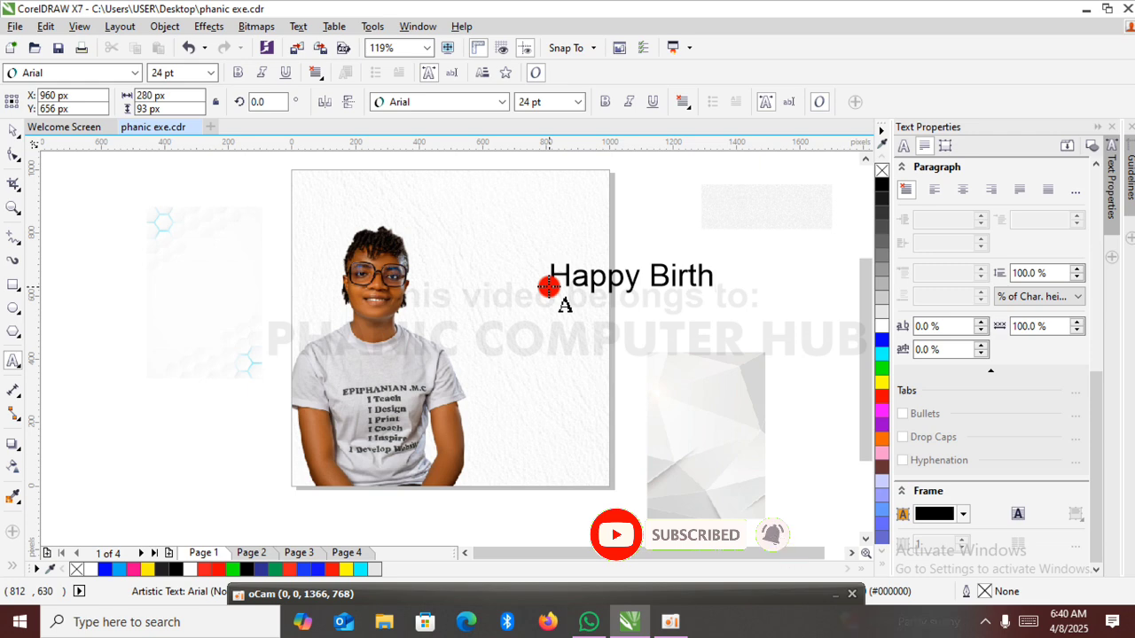
key("Escape")
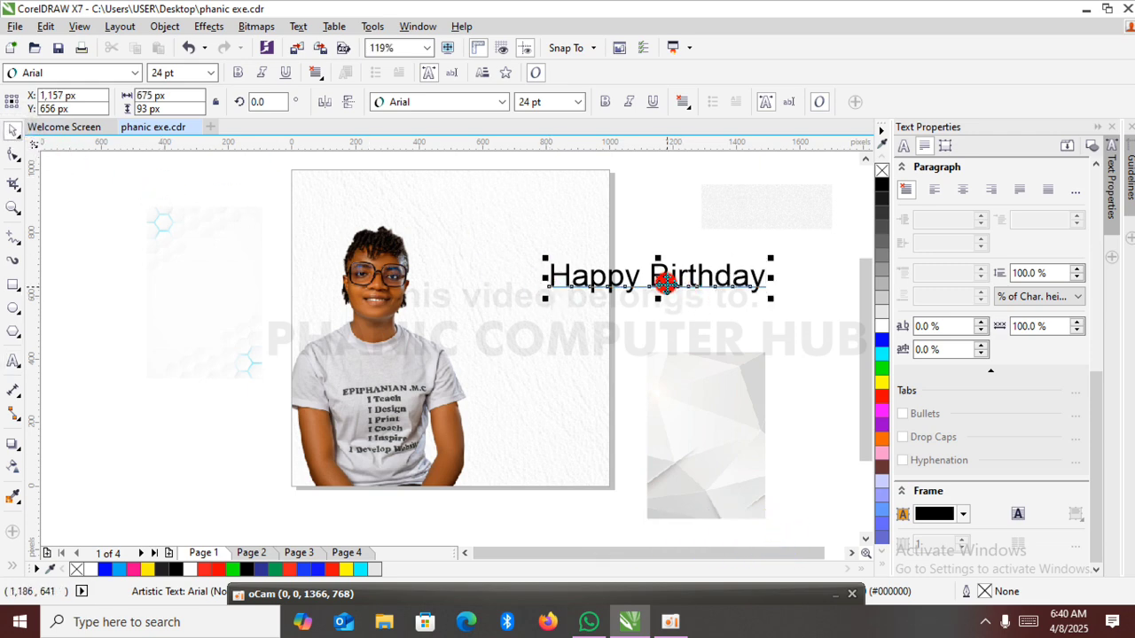
left_click_drag(662, 273, 572, 271)
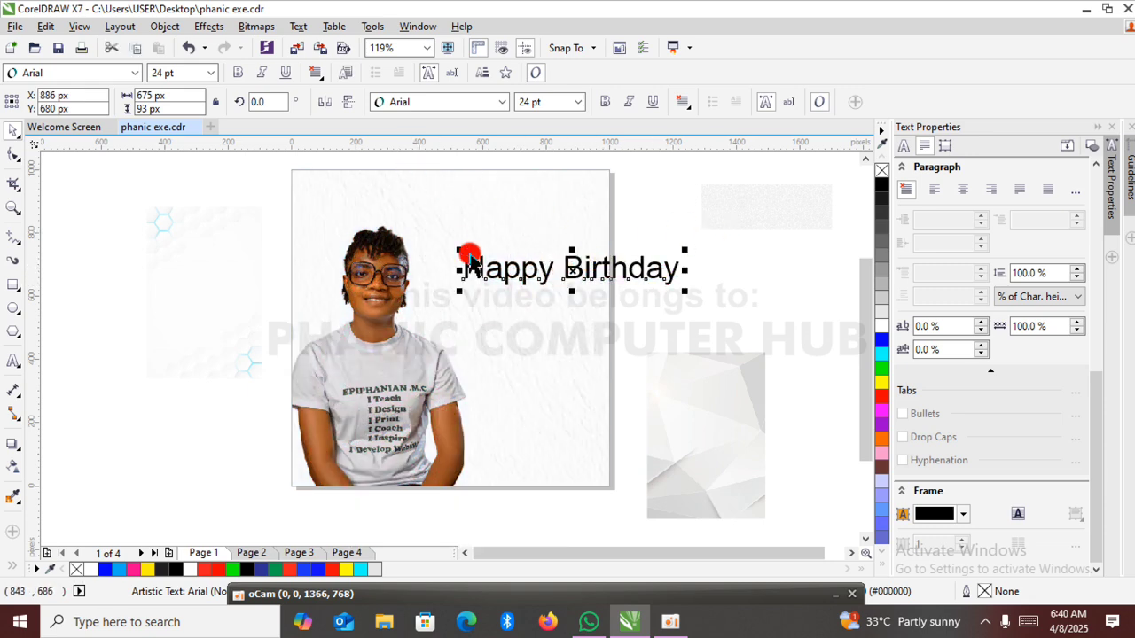
Break the "Happy Birthday" text apart into words and move "Birthday" below "Happy" at about X 717, Y 549 px.
left_click(162, 26)
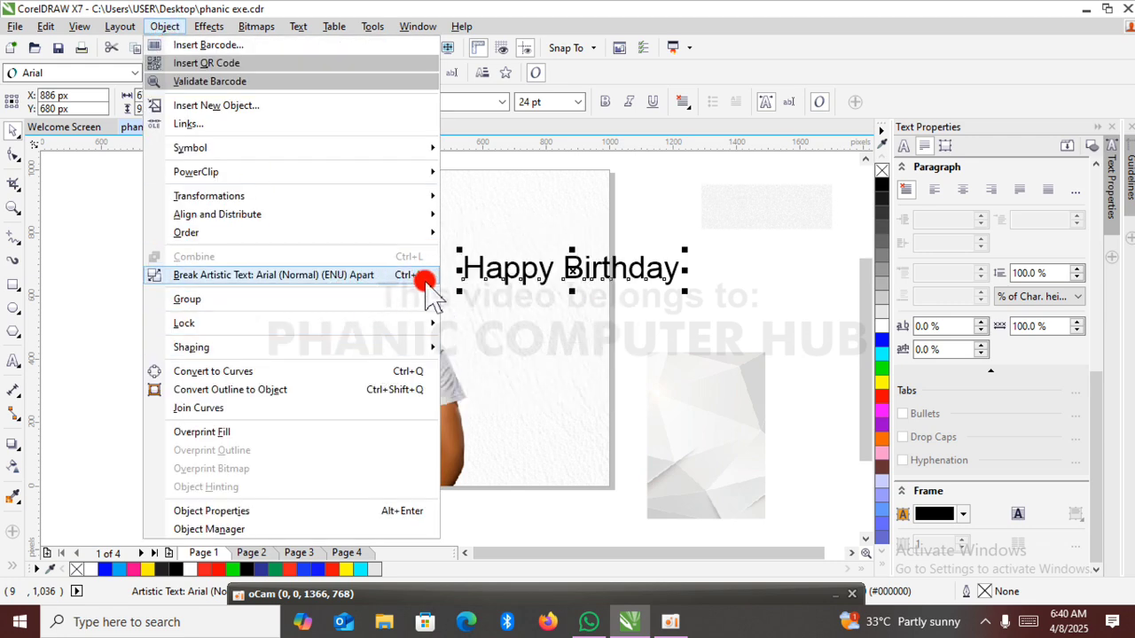
left_click(379, 274)
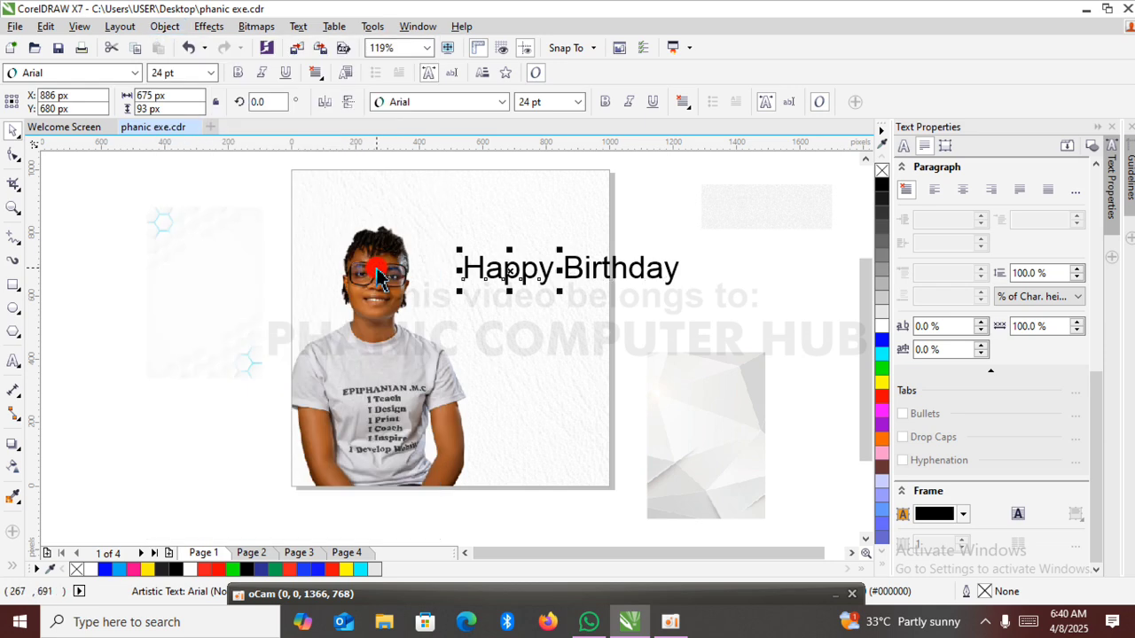
left_click(515, 282)
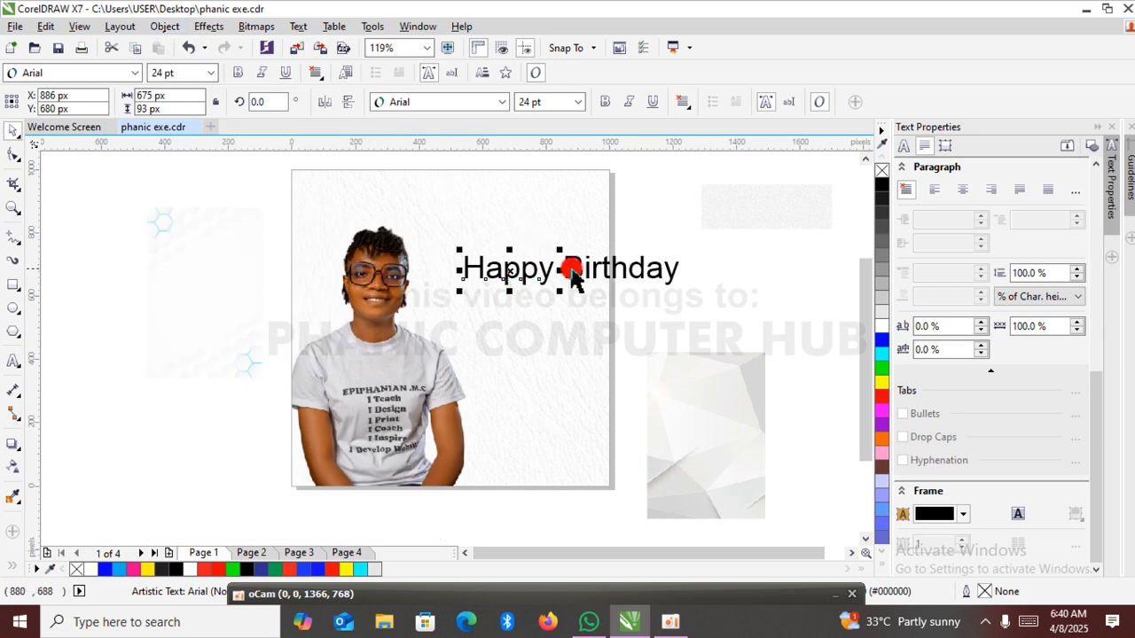
left_click(607, 269)
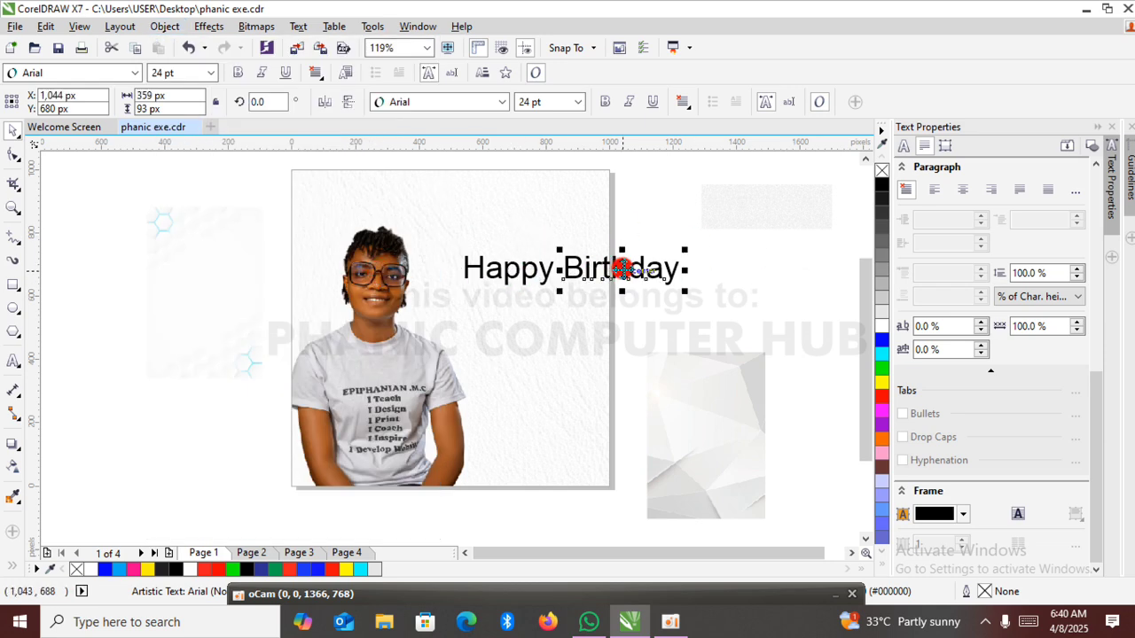
left_click_drag(622, 267, 518, 309)
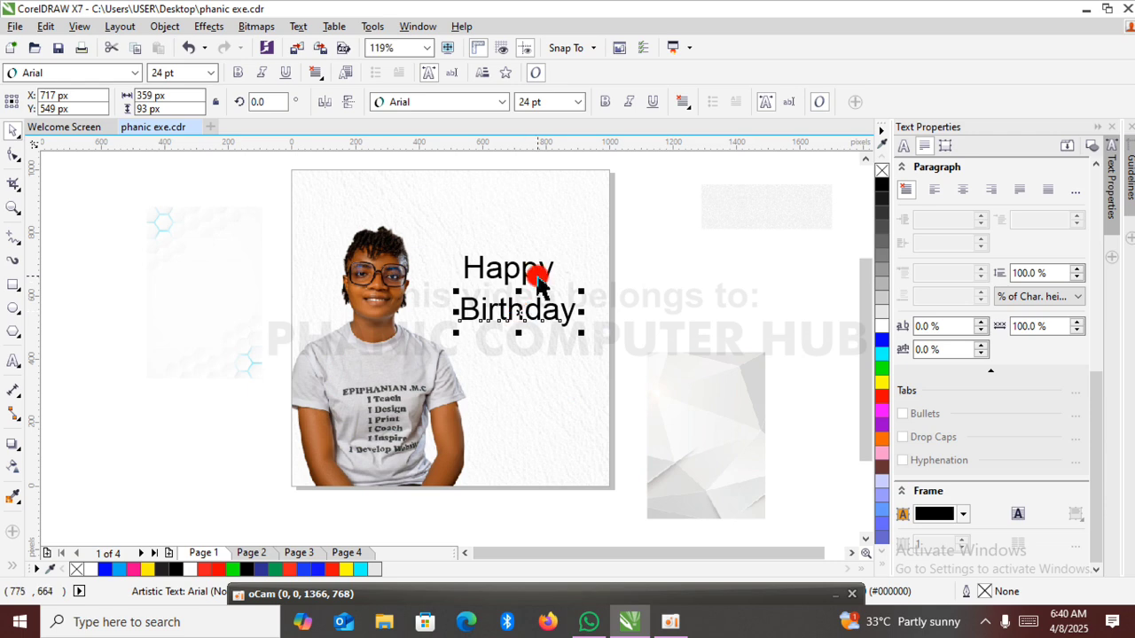
Try the word "Happy" in Script MT Bold and in Parchment, enlarging it to about 61.5 pt.
left_click(528, 277)
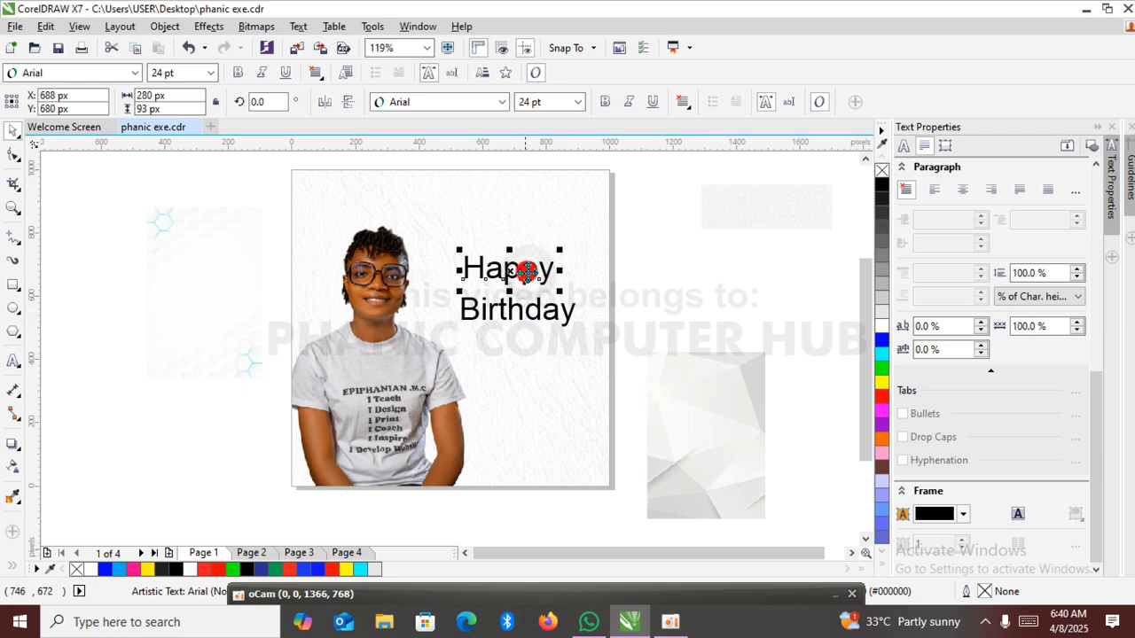
left_click(502, 101)
left_click(499, 168)
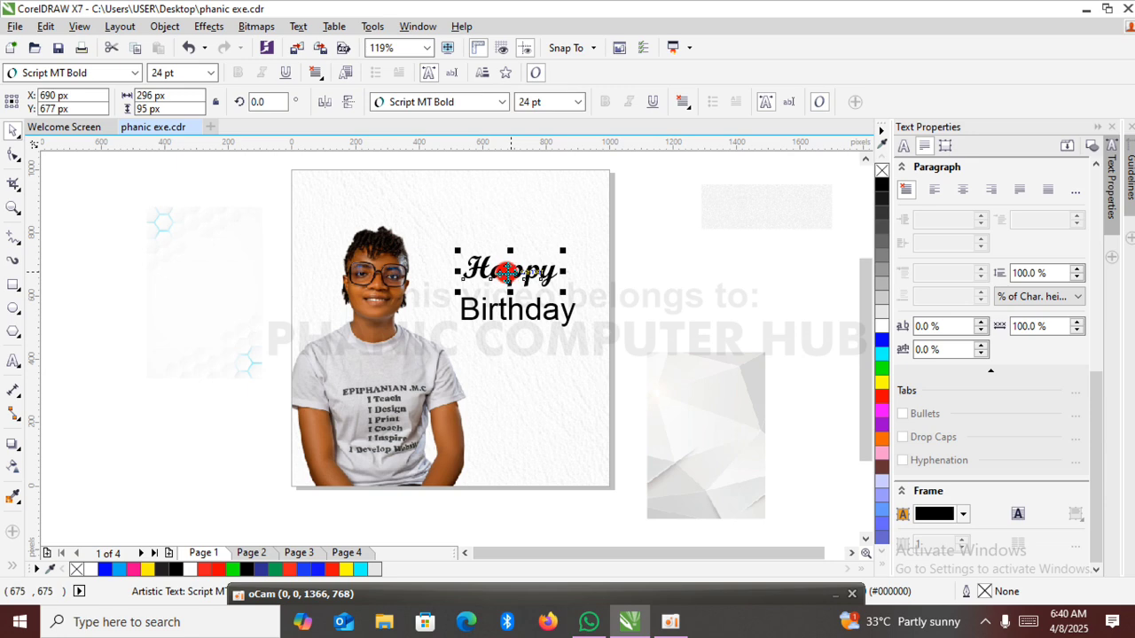
left_click(503, 101)
mouse_move(525, 269)
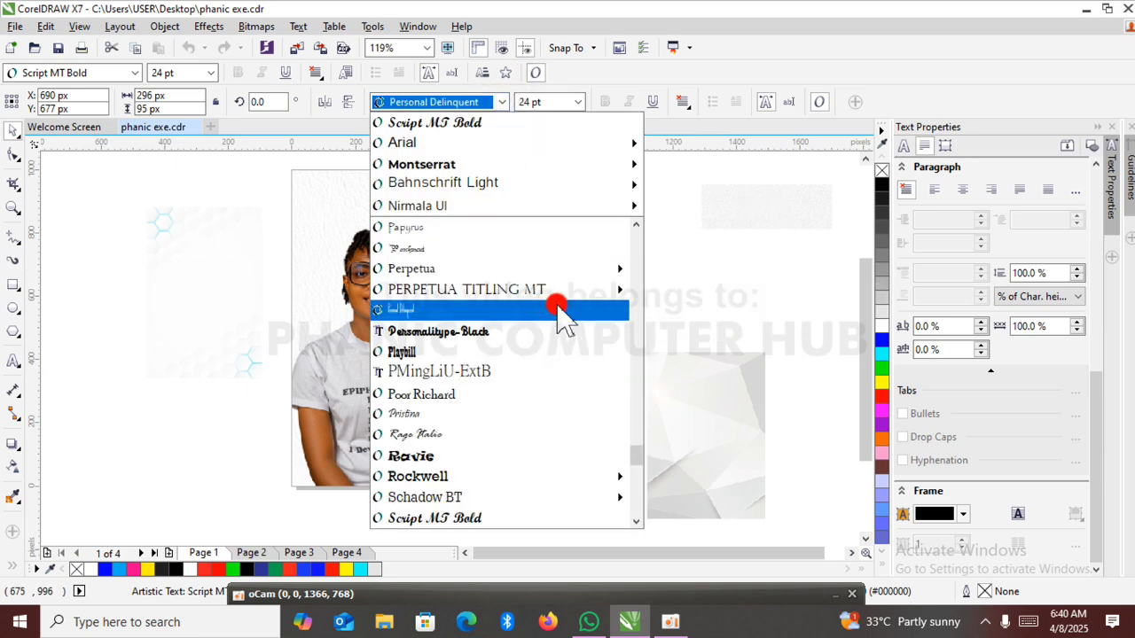
left_click_drag(639, 454, 636, 216)
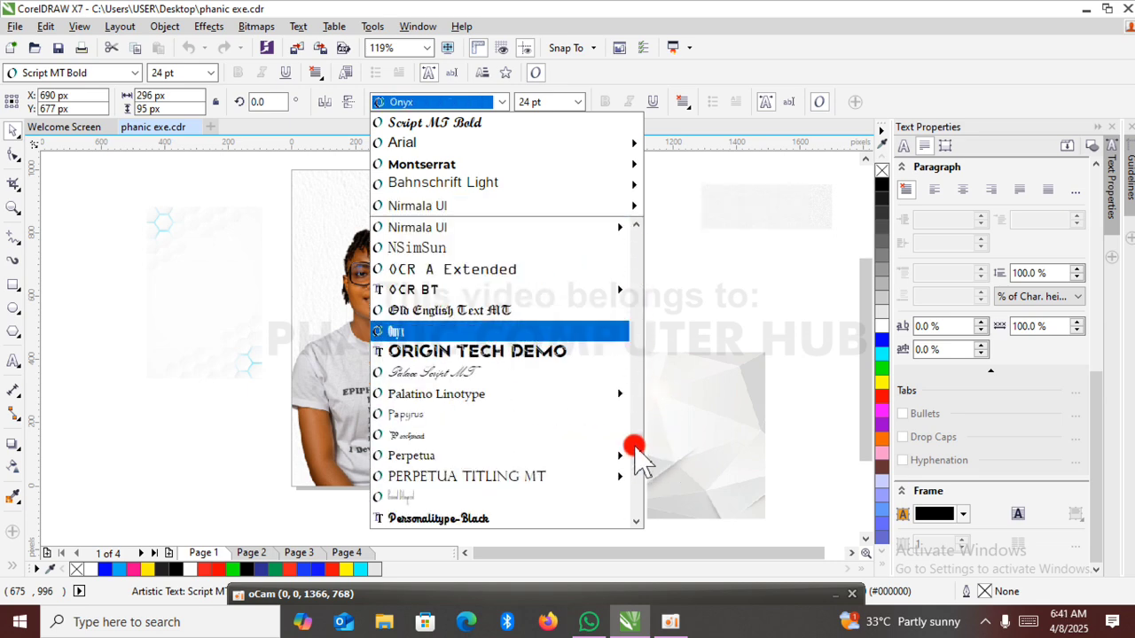
left_click(468, 436)
left_click_drag(522, 248, 610, 165)
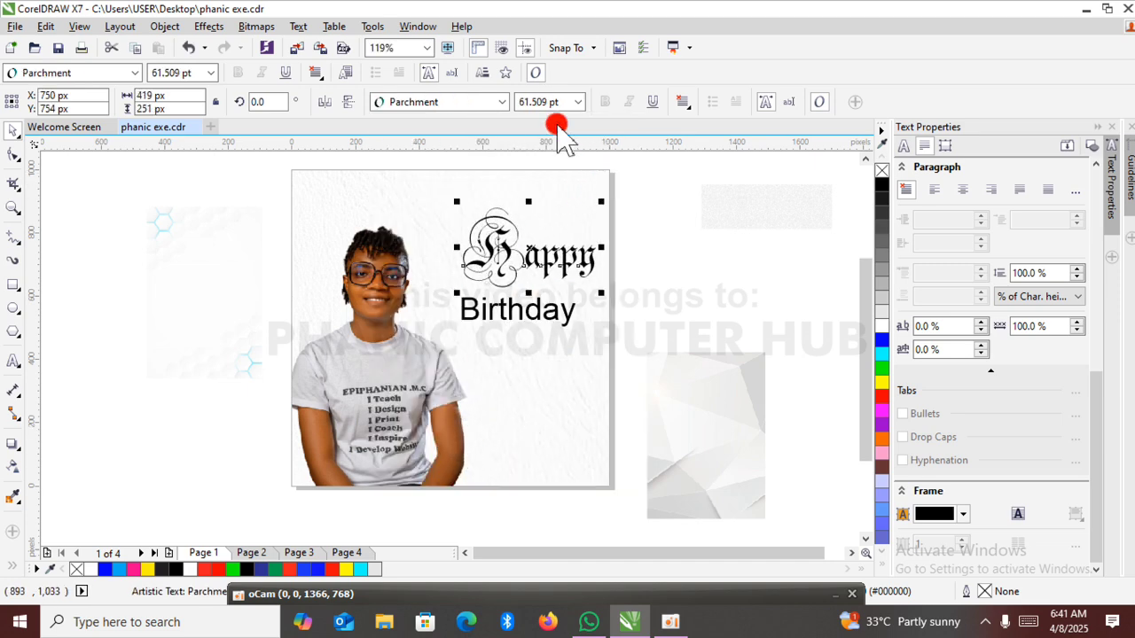
Try "Happy" in Personal Delinquent and in Astronout, enlarging it to about 80 pt.
left_click(503, 103)
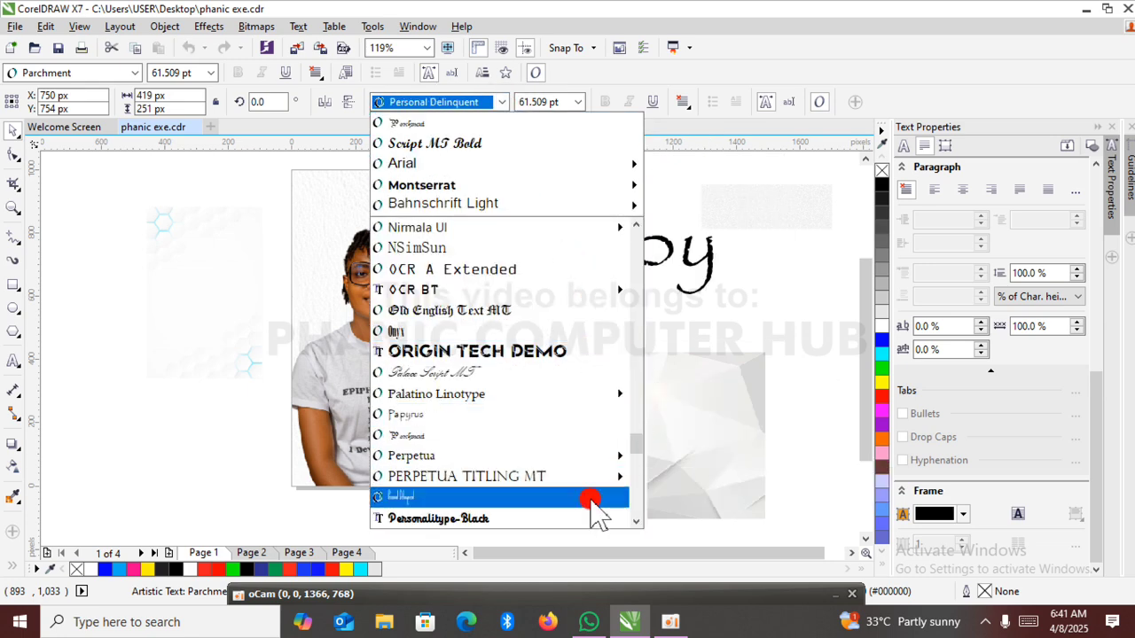
left_click(503, 102)
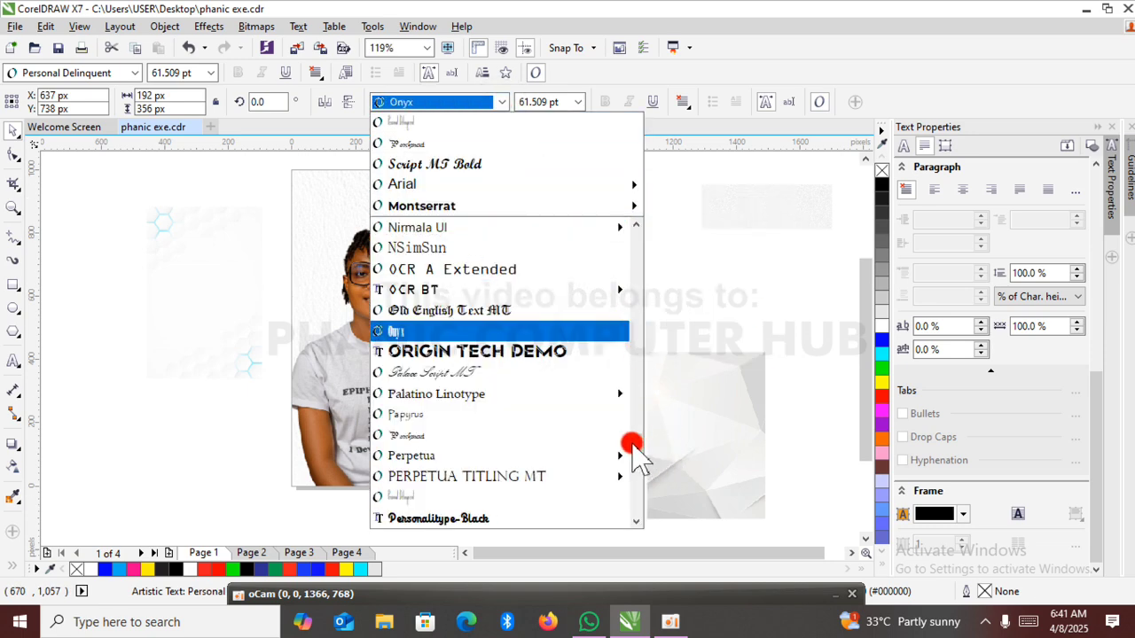
left_click_drag(637, 441, 620, 229)
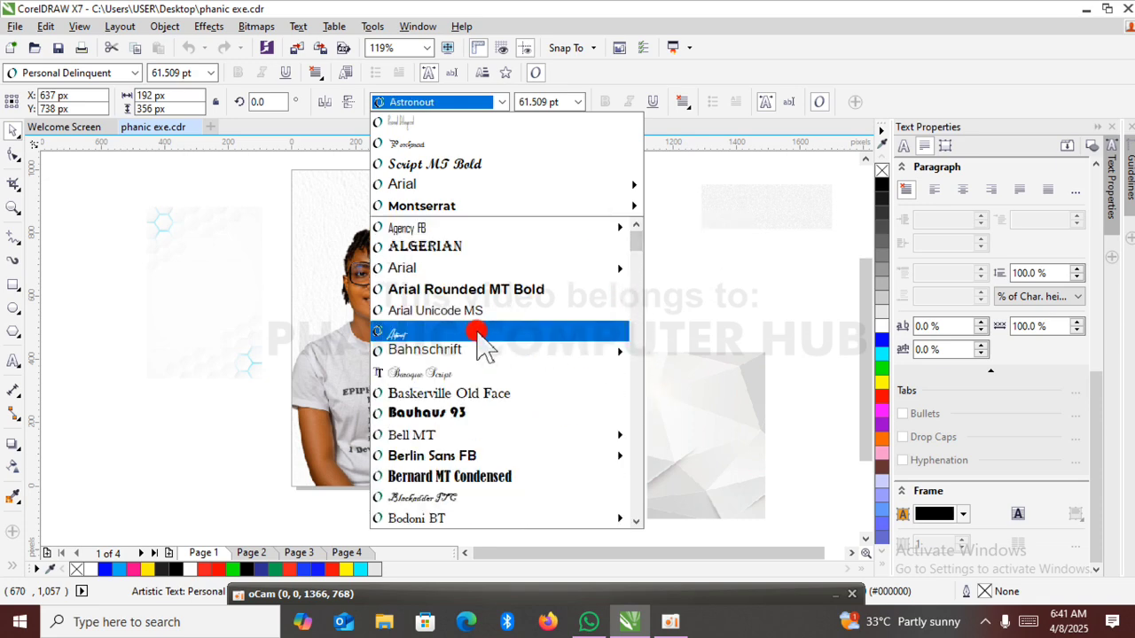
left_click(479, 332)
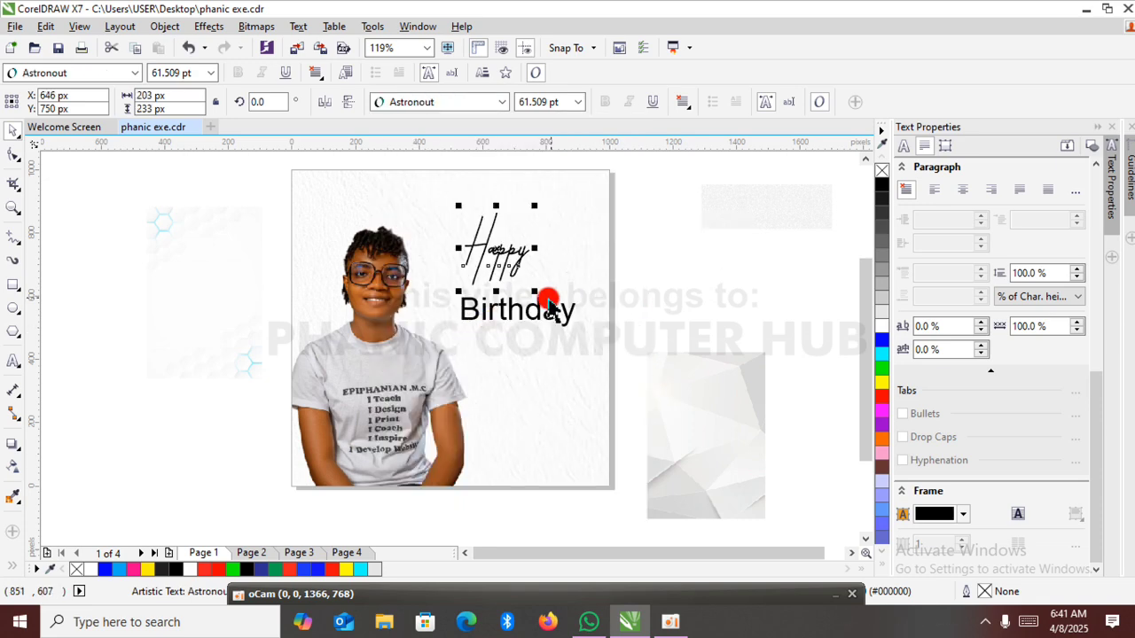
left_click_drag(538, 295, 553, 313)
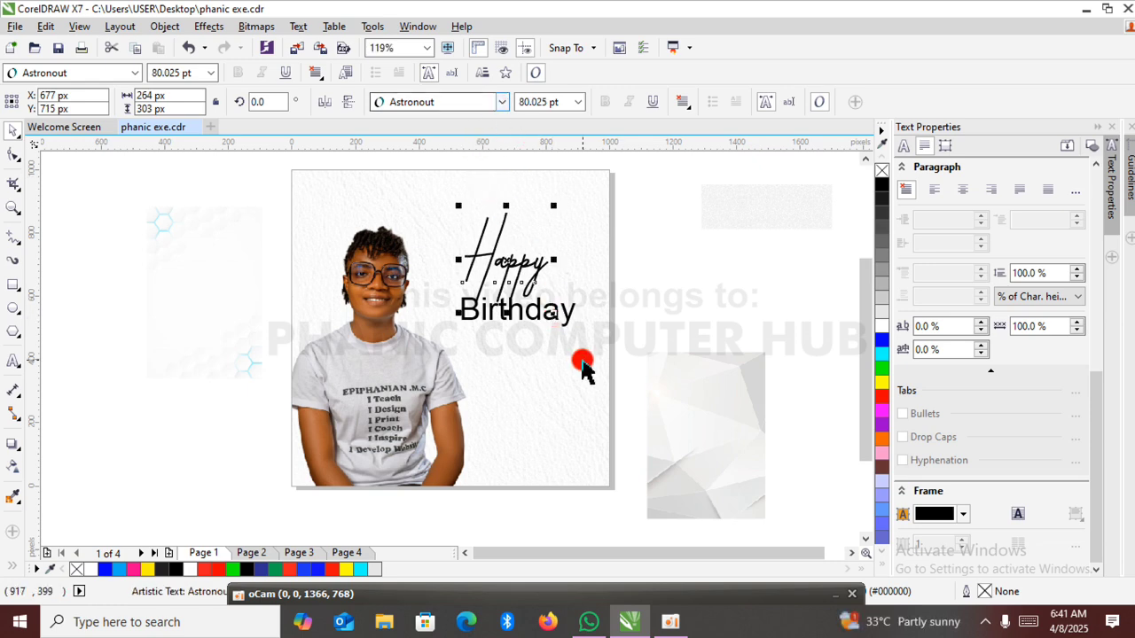
Set "Birthday" in Baroque Script and shrink it to about 16.2 pt, roughly 374 by 135 px.
double_click(568, 317)
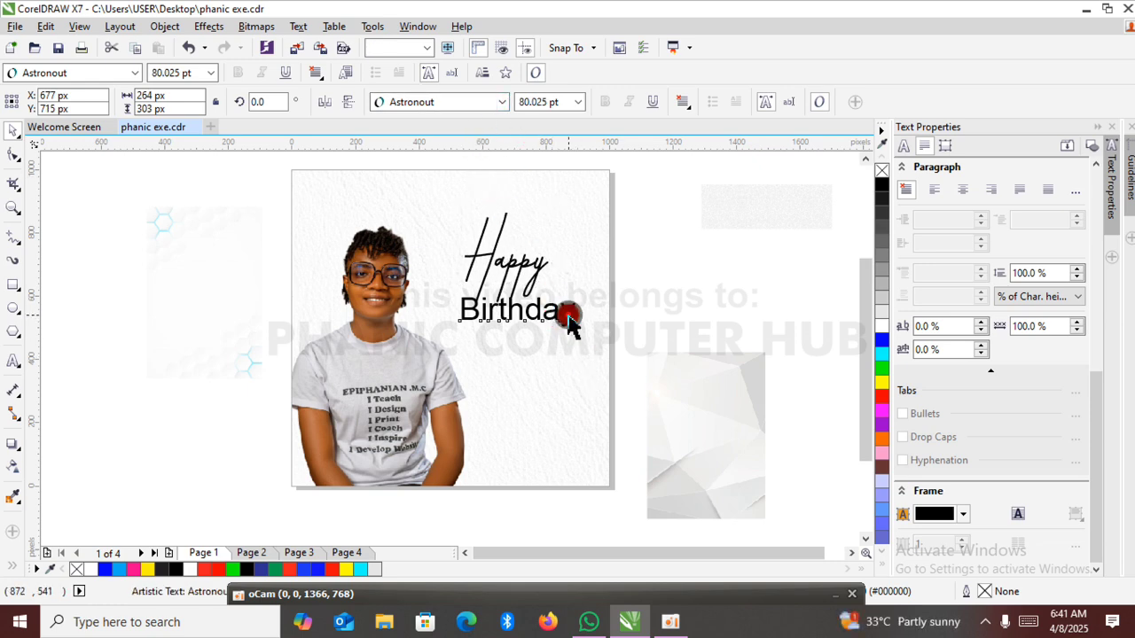
left_click(502, 101)
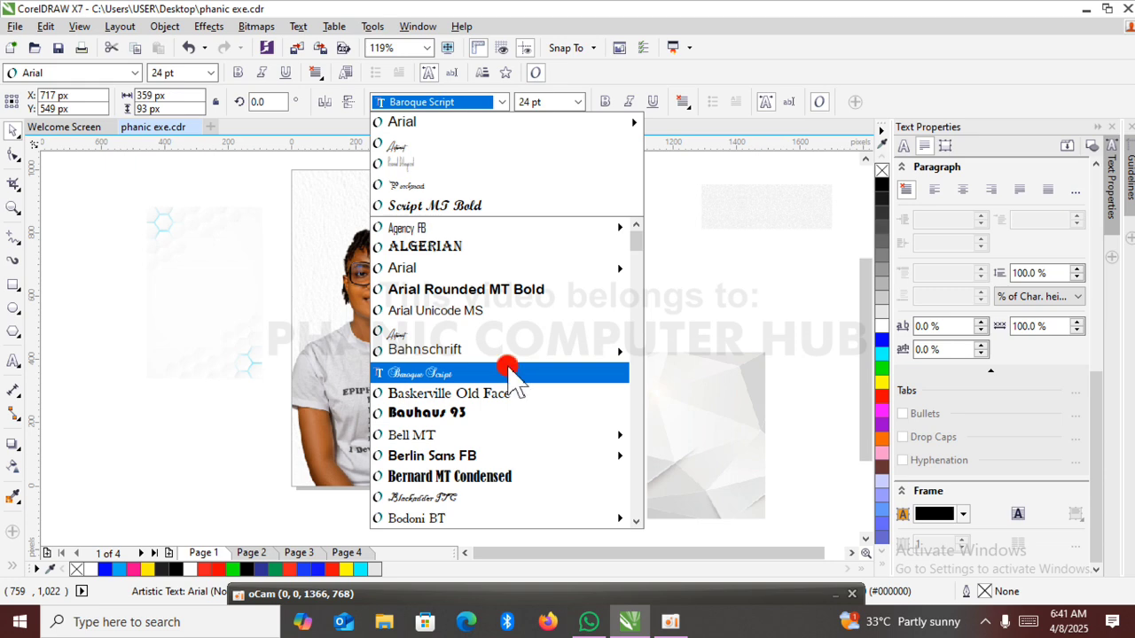
left_click(512, 373)
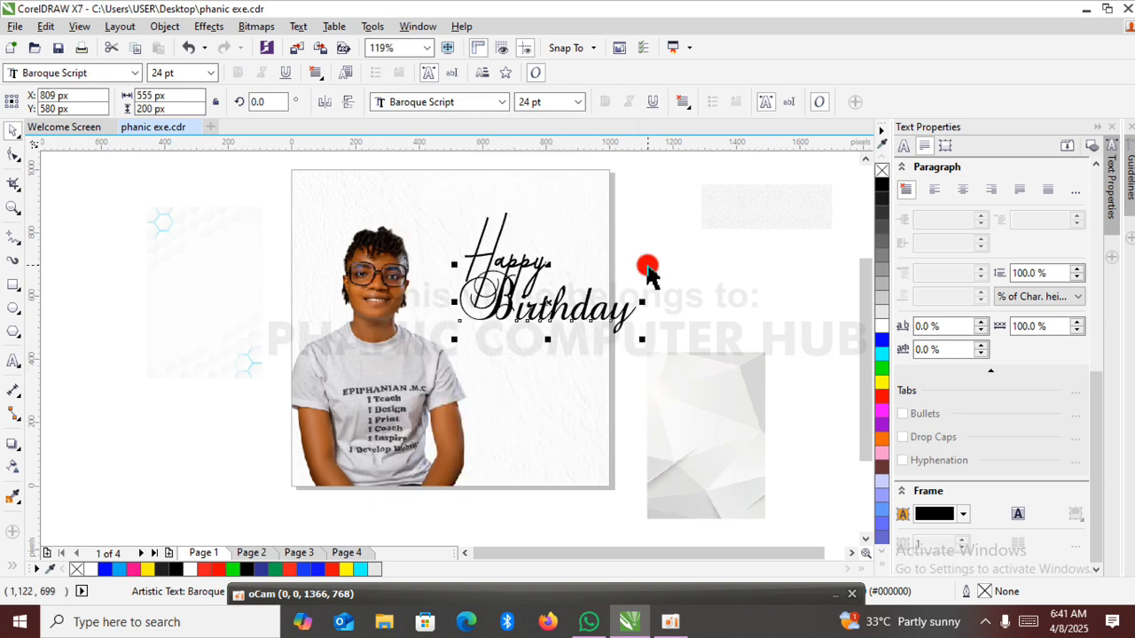
left_click_drag(643, 263, 555, 326)
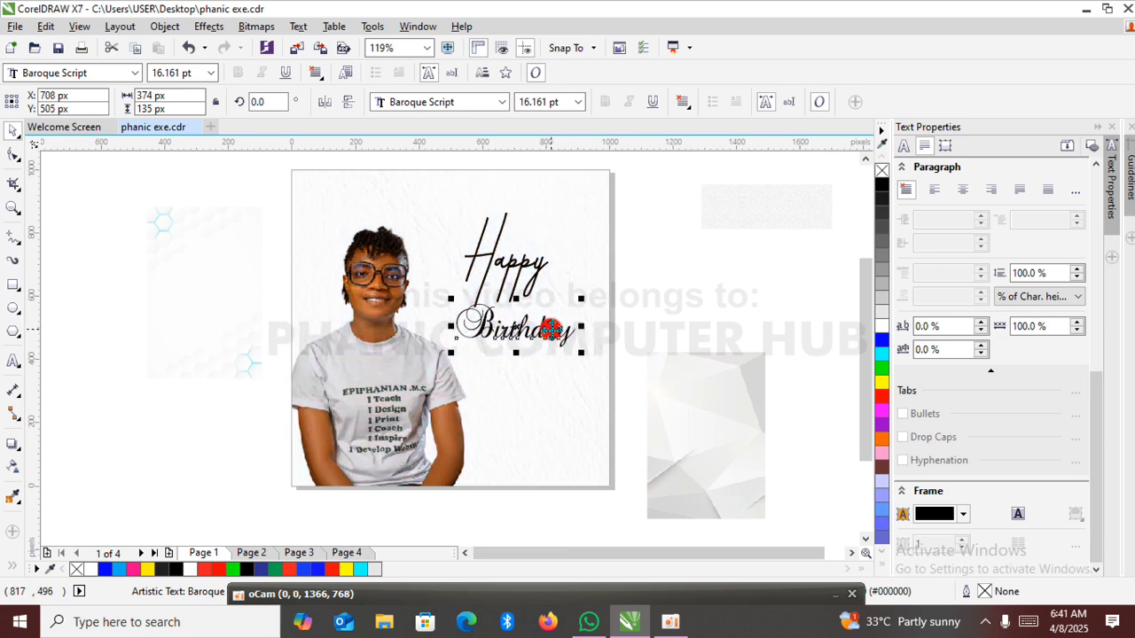
Enlarge "Happy" to about 114.5 pt and move "Birthday" down to about X 729, Y 363 px.
left_click(501, 226)
left_click(515, 241)
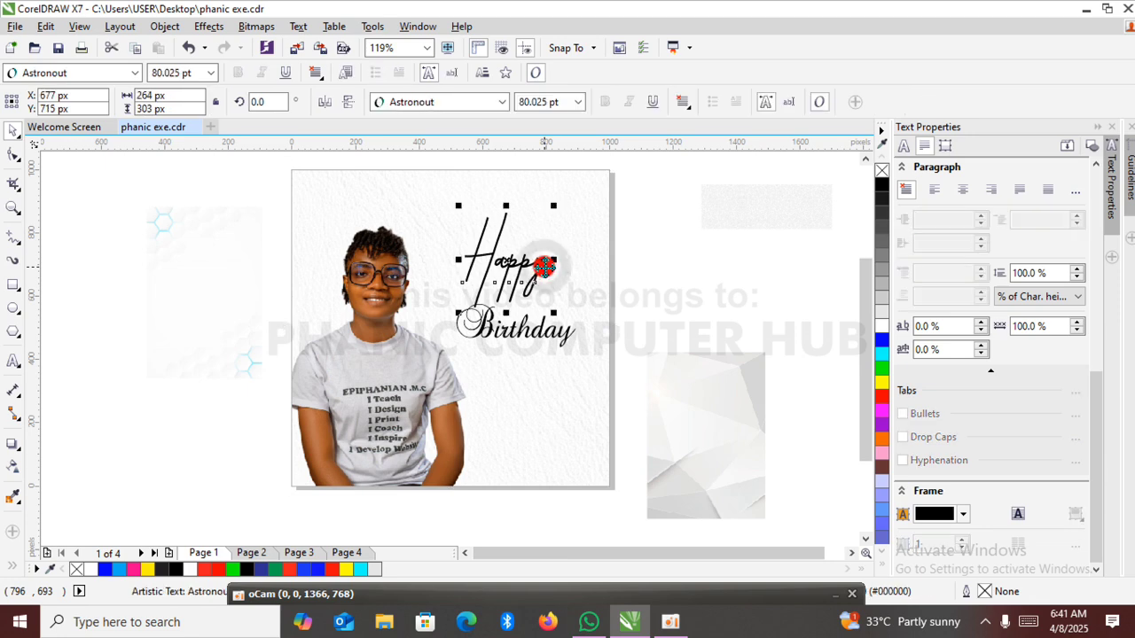
left_click_drag(554, 312, 593, 350)
left_click(695, 279)
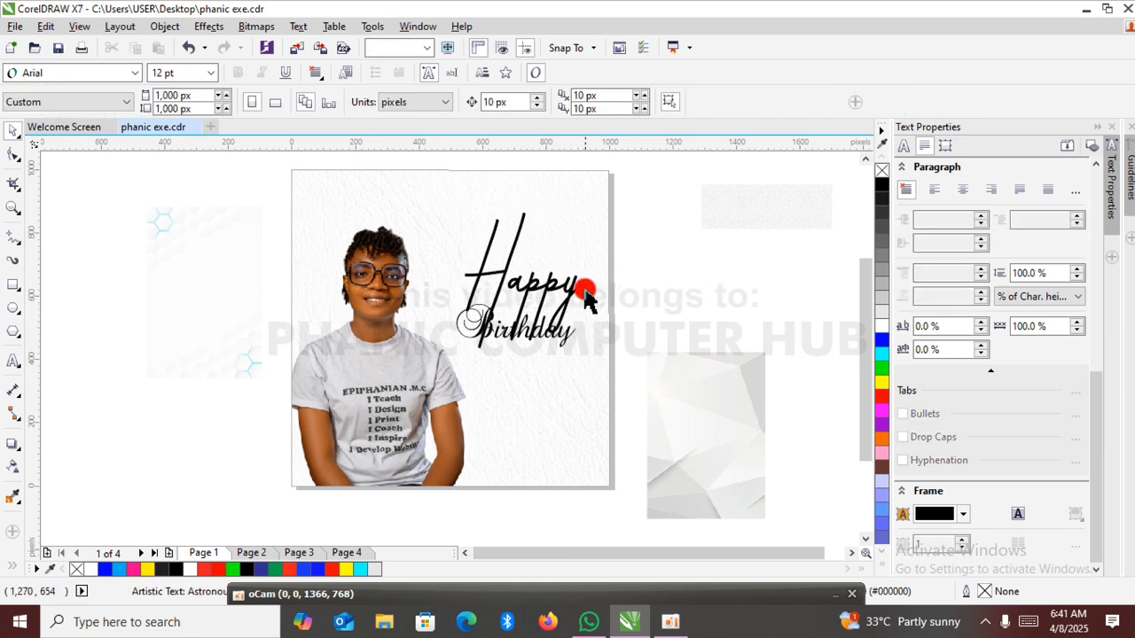
left_click(563, 339)
left_click_drag(562, 339, 567, 380)
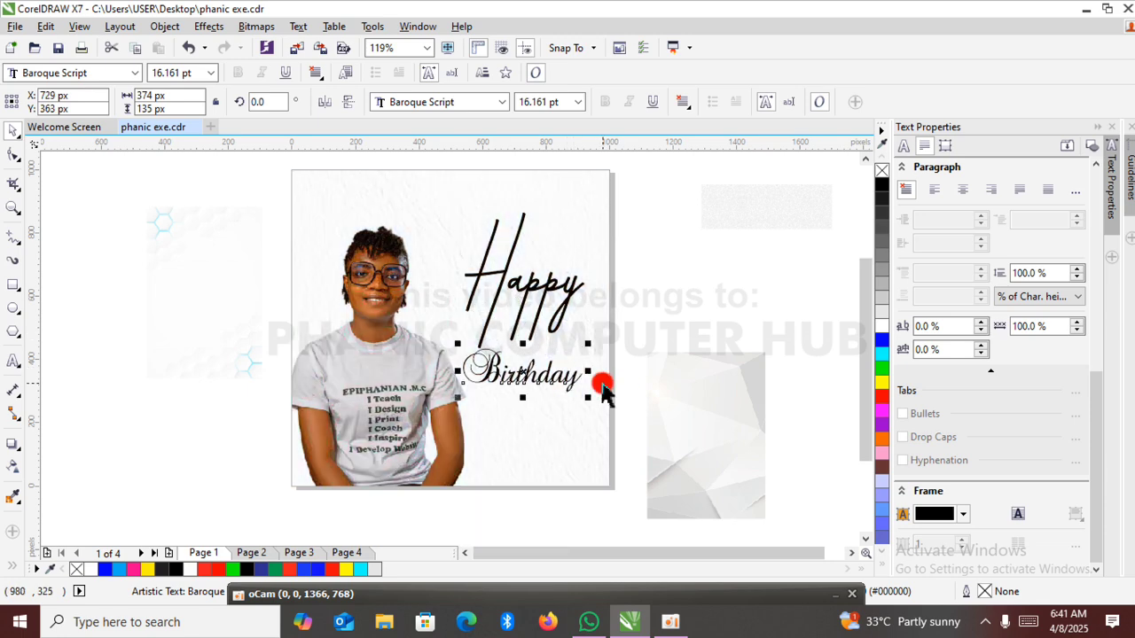
Set "Happy" in Baroque Script and move the oversized word back over the page to about X 680, Y 419 px.
left_click(569, 286)
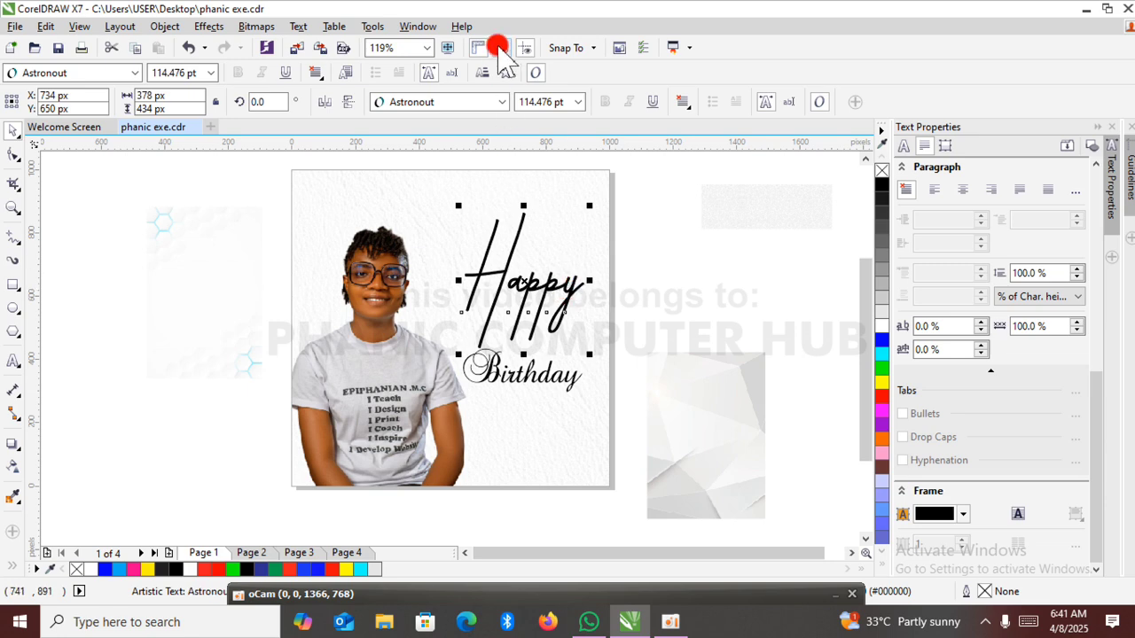
left_click(502, 102)
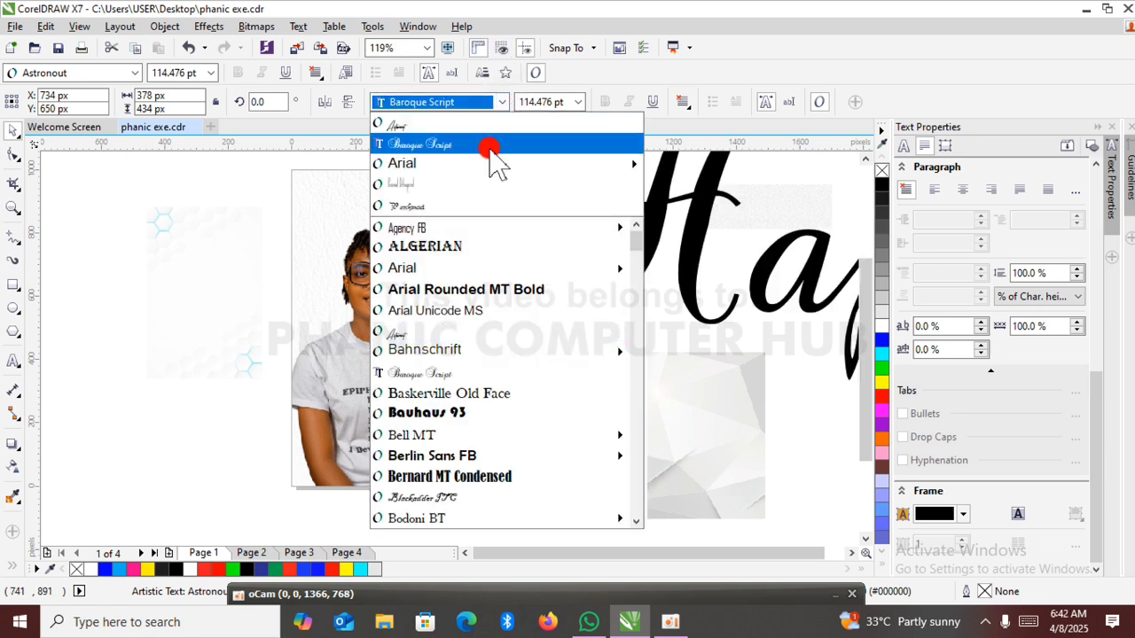
left_click(489, 149)
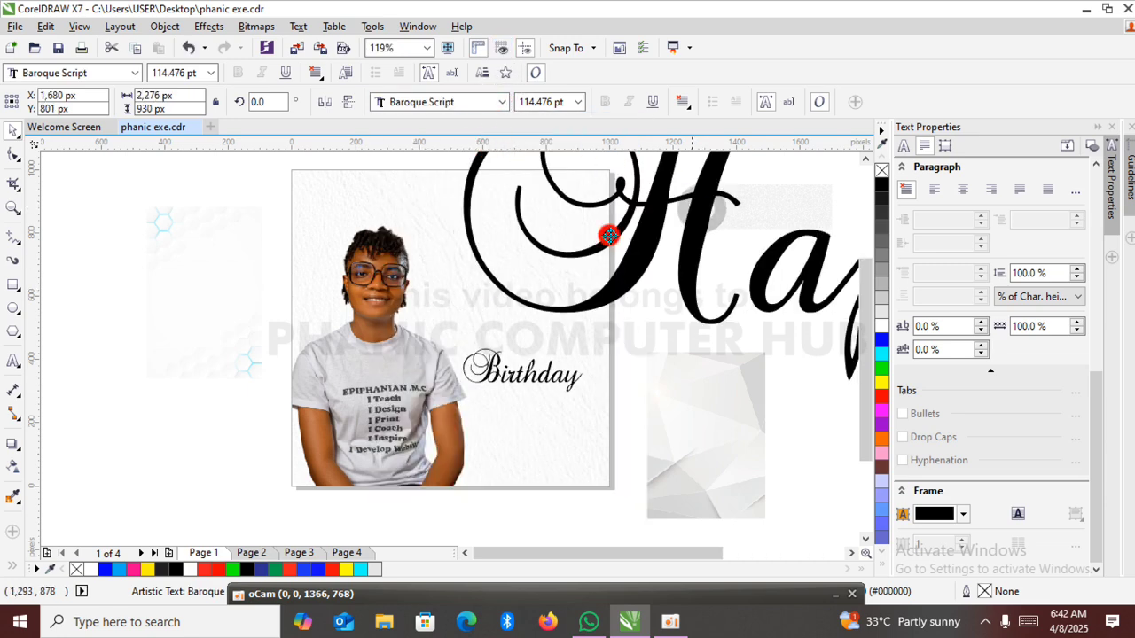
left_click_drag(608, 234, 380, 335)
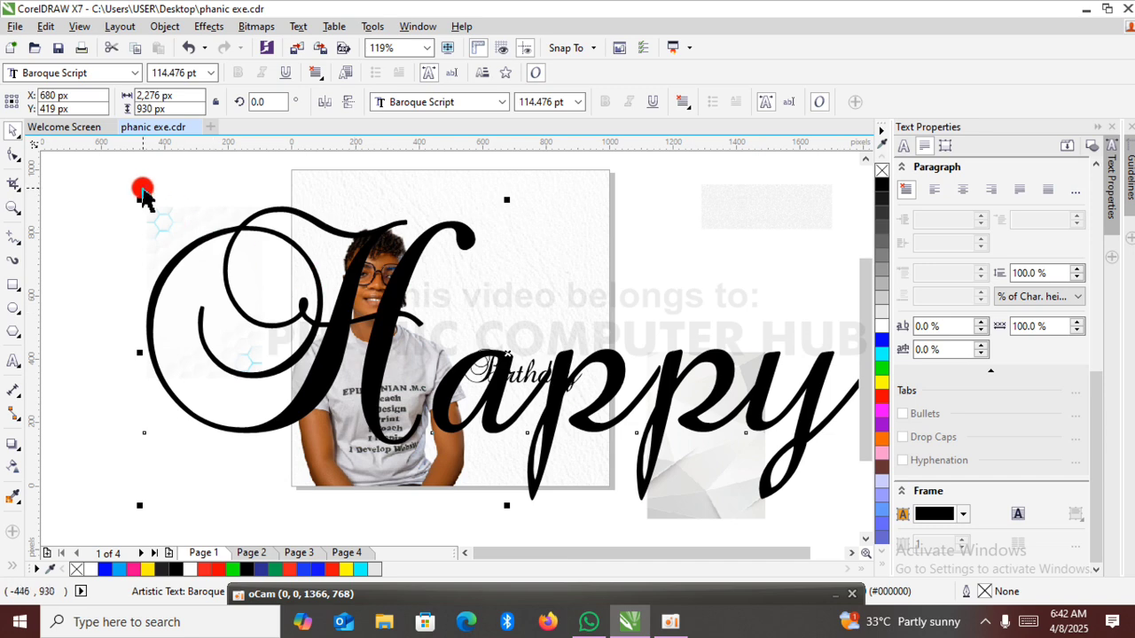
Shrink "Happy" to about 22 pt (438 by 179 px) and place it above "Birthday" at about X 701, Y 599 px.
left_click_drag(140, 200, 343, 245)
left_click_drag(410, 272, 445, 284)
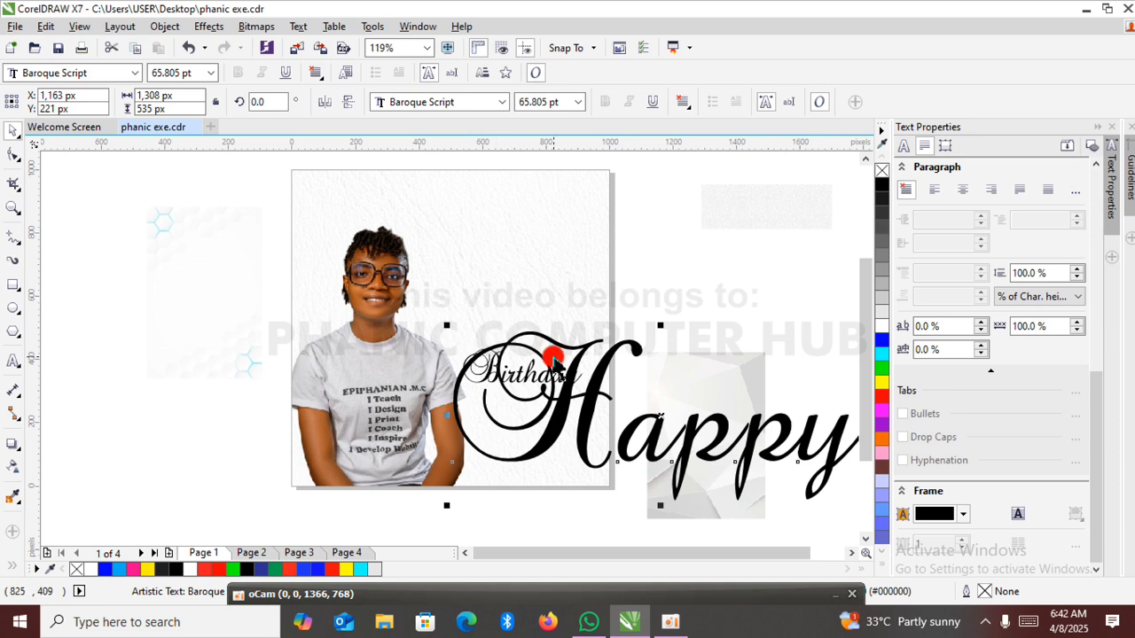
left_click_drag(589, 388, 309, 233)
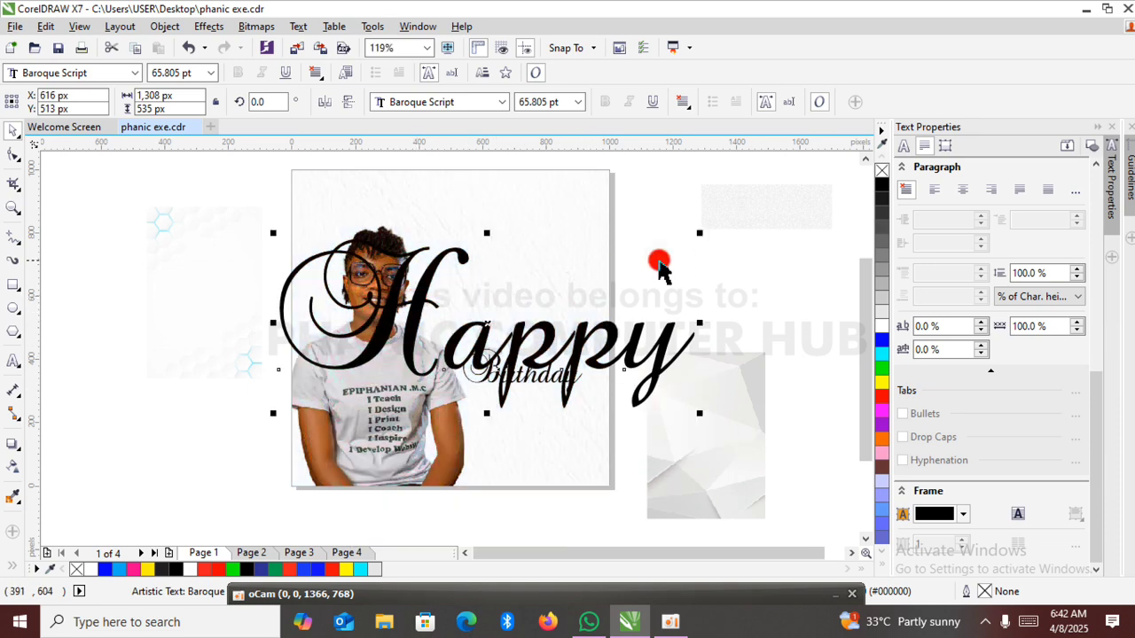
left_click_drag(701, 230, 470, 327)
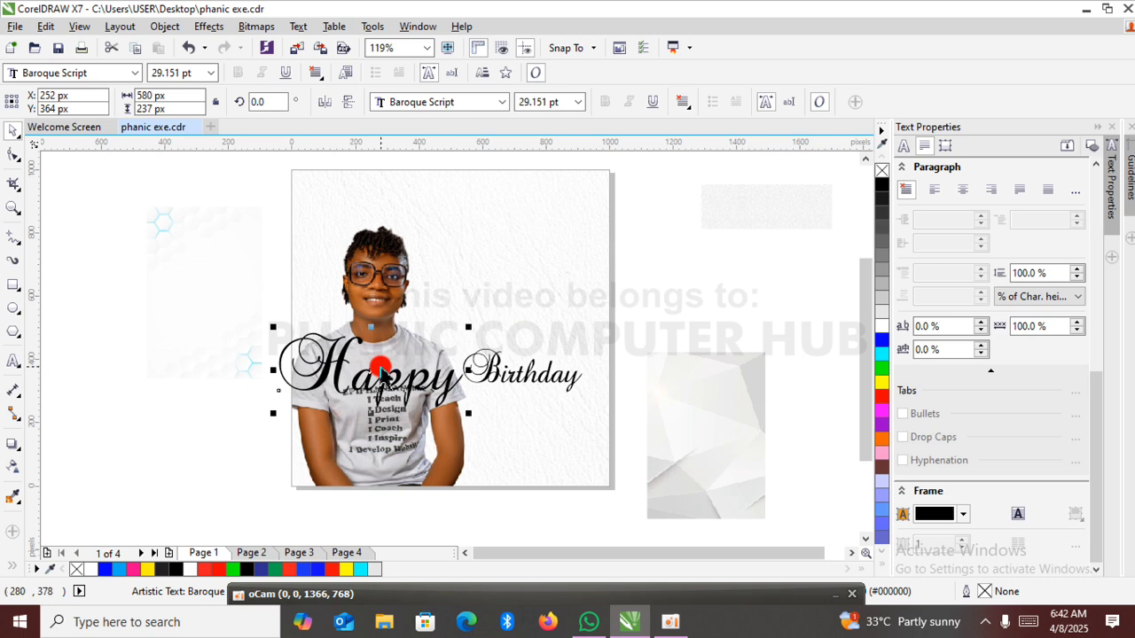
left_click_drag(374, 373, 446, 293)
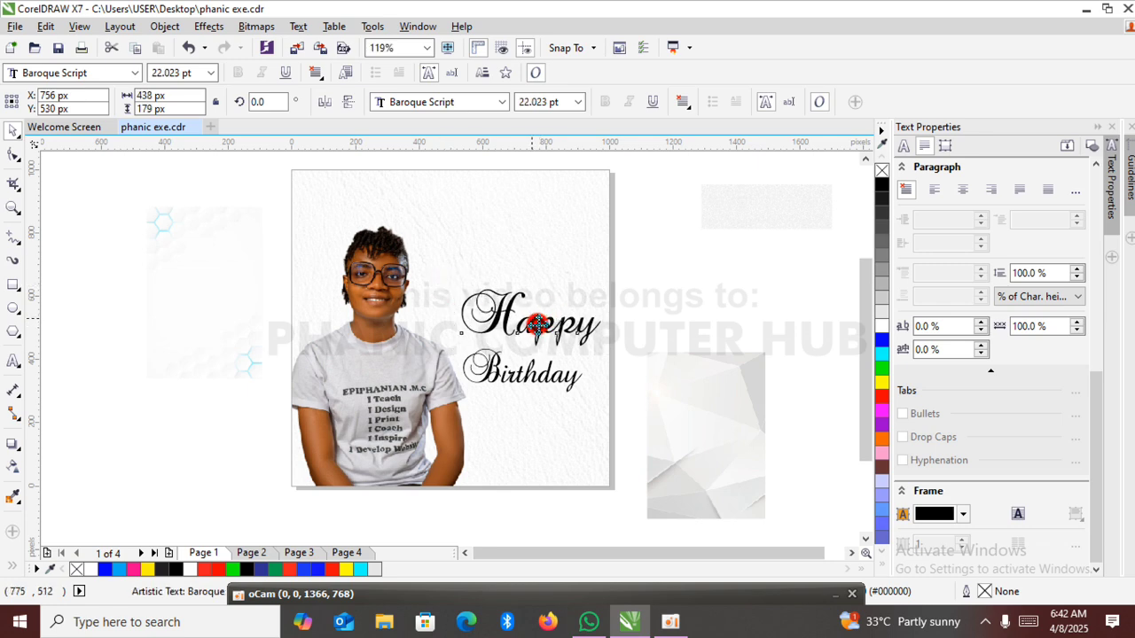
left_click_drag(537, 324, 514, 296)
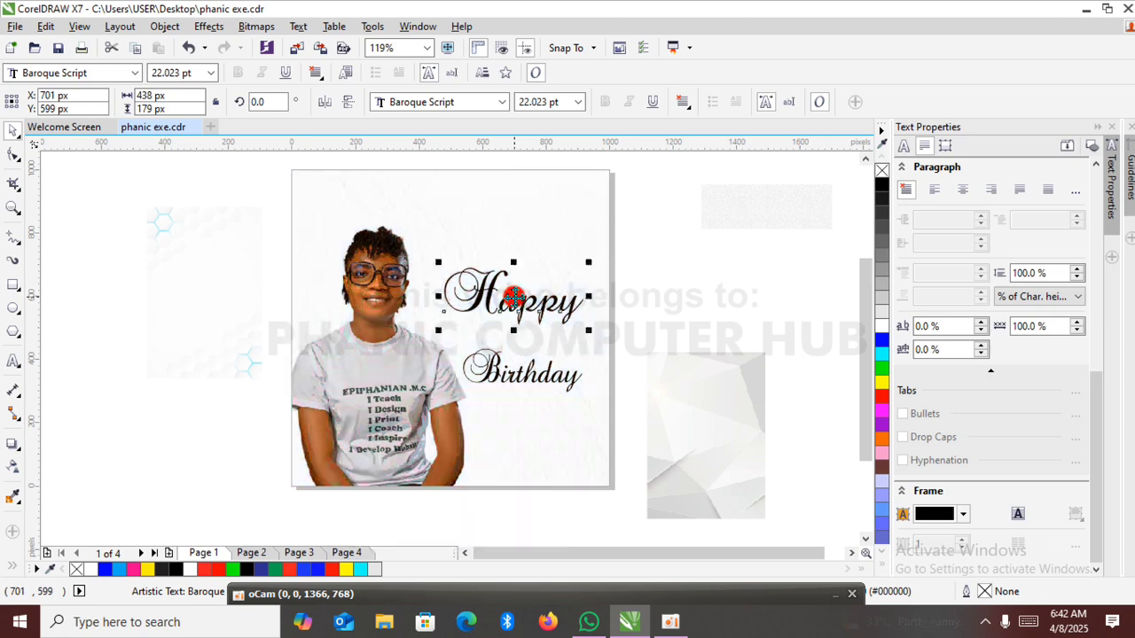
Change the font of "Birthday" to Agency FB Bold.
left_click(545, 380)
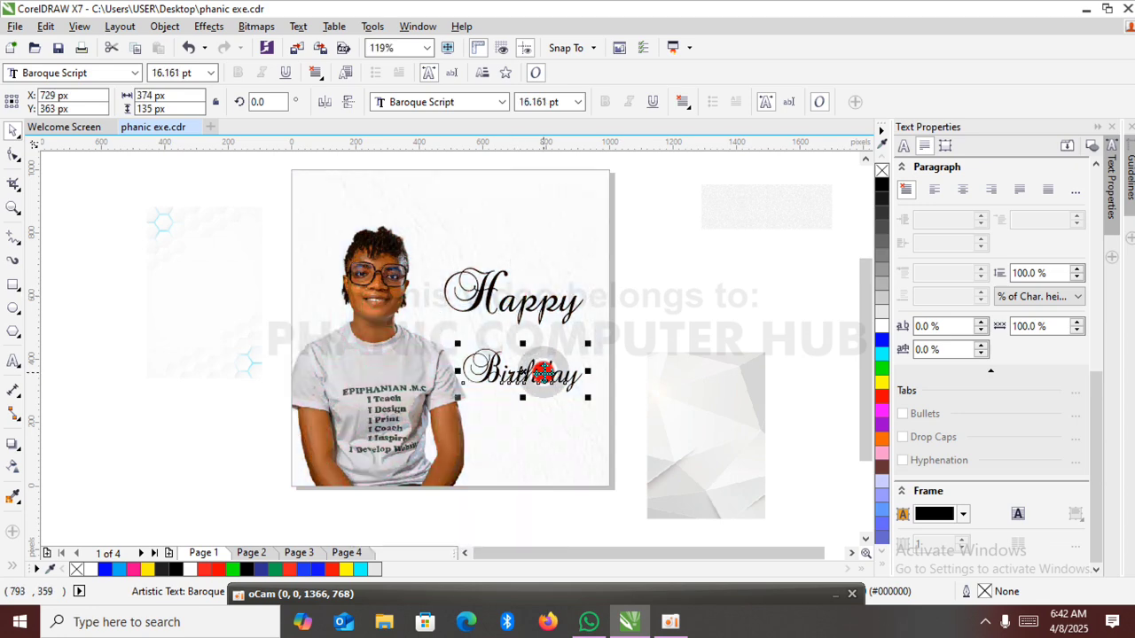
left_click(502, 102)
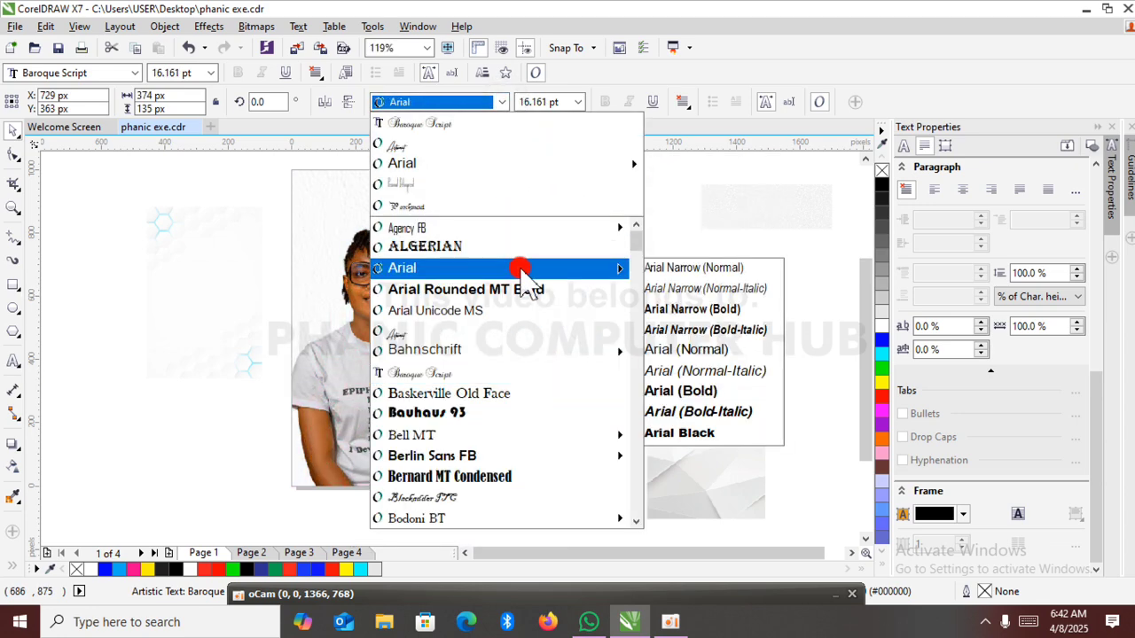
mouse_move(519, 233)
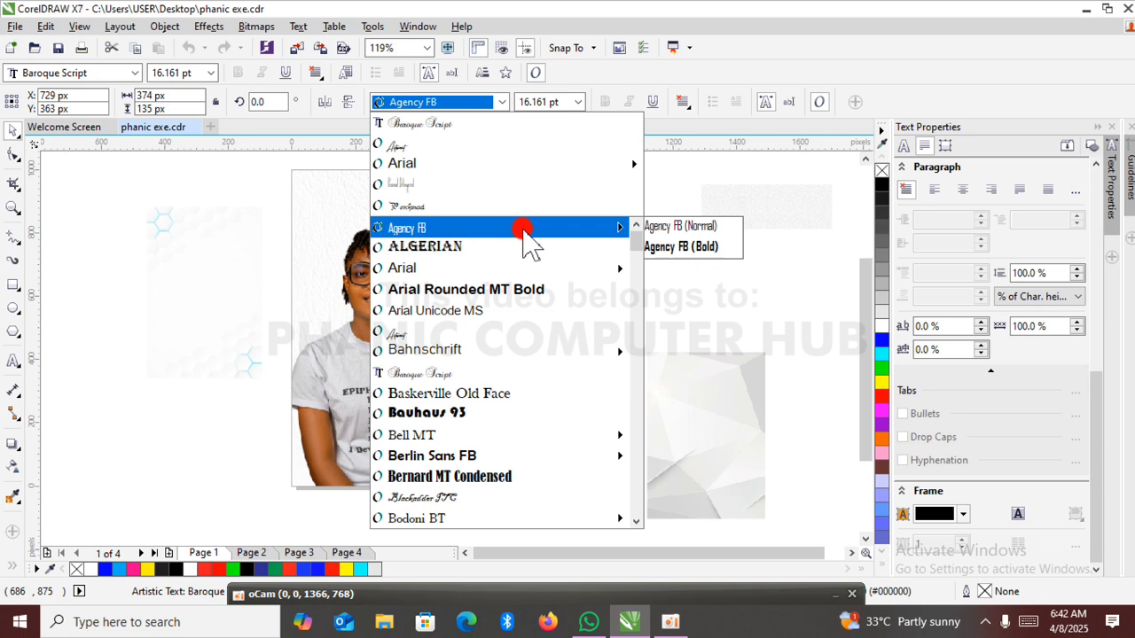
left_click(661, 246)
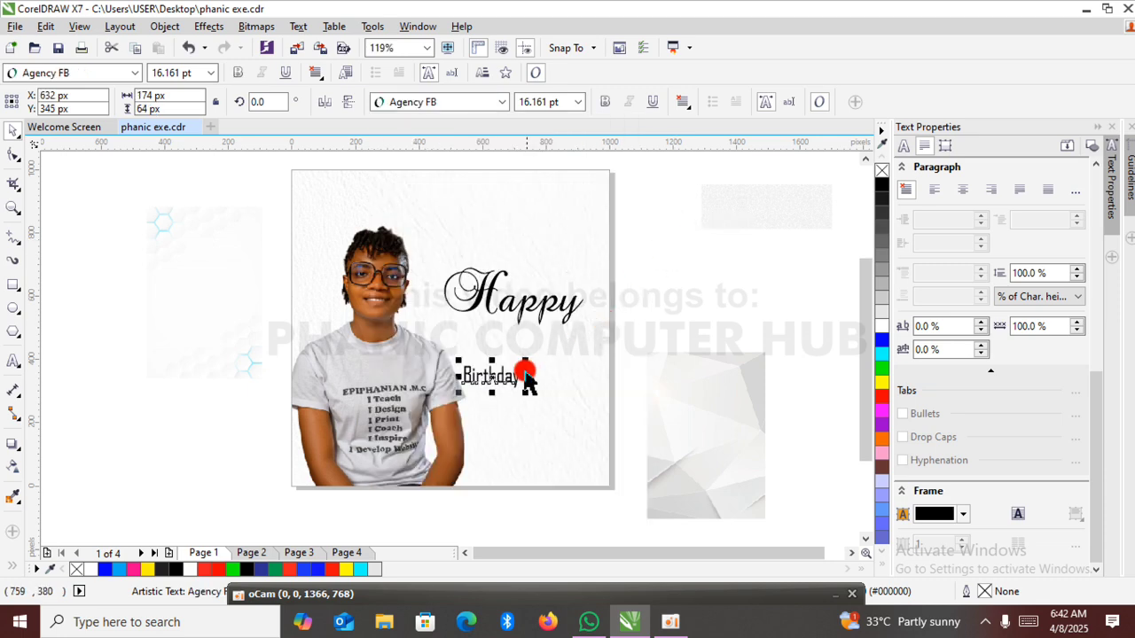
Move "Birthday" up beneath "Happy", then enlarge both words together to about 461 by 255 px at about X 708, Y 573 px.
left_click_drag(527, 379, 518, 335)
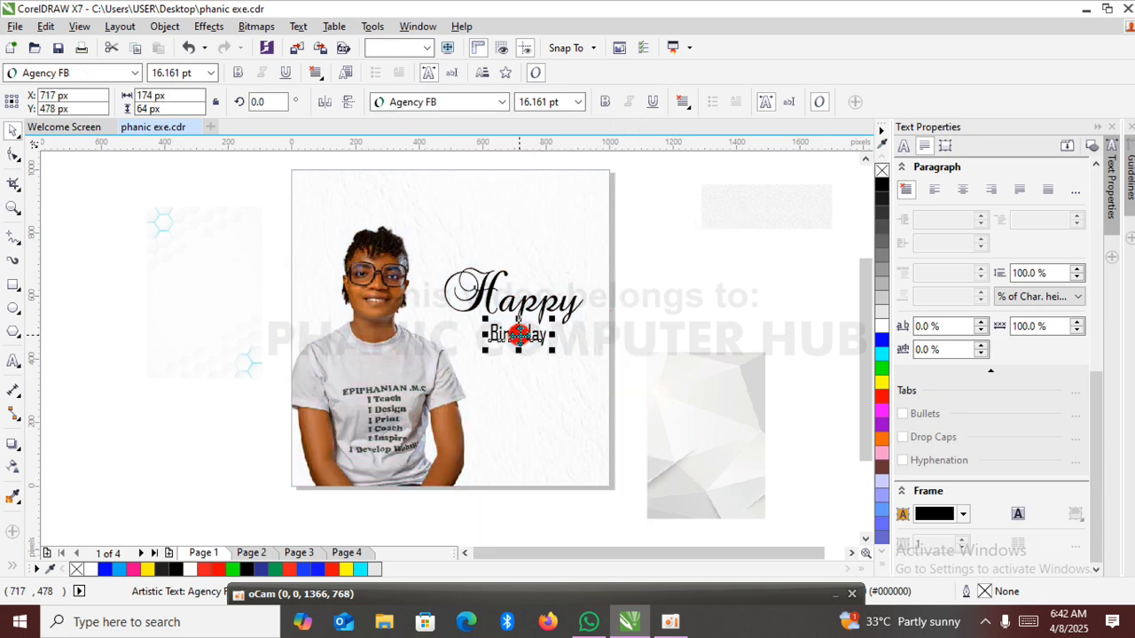
left_click_drag(646, 214, 426, 393)
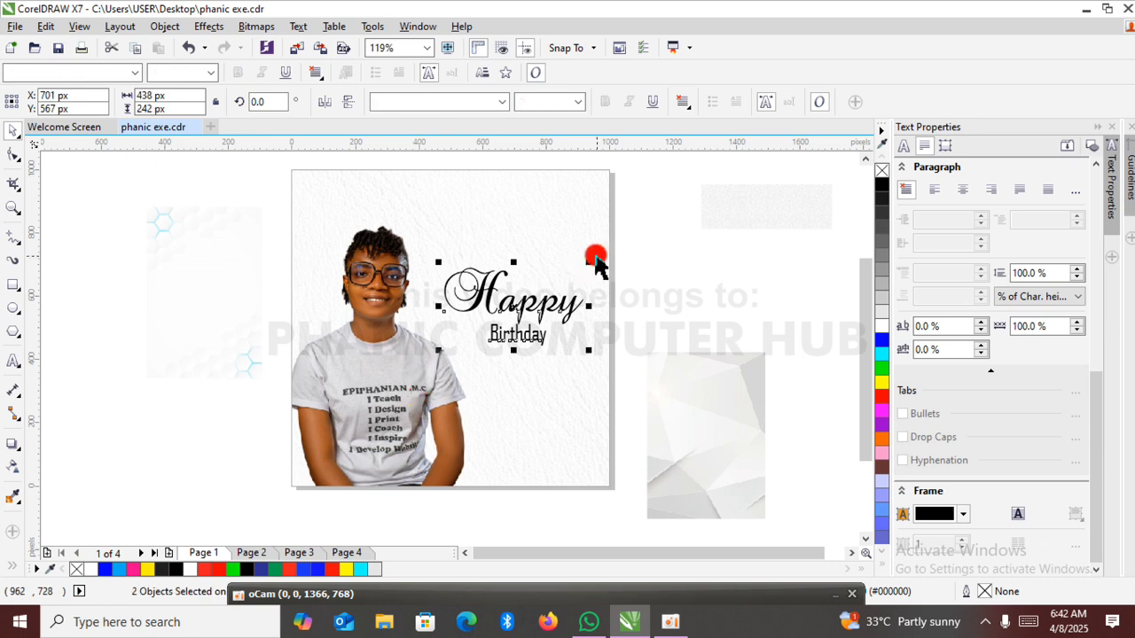
left_click_drag(588, 259, 596, 258)
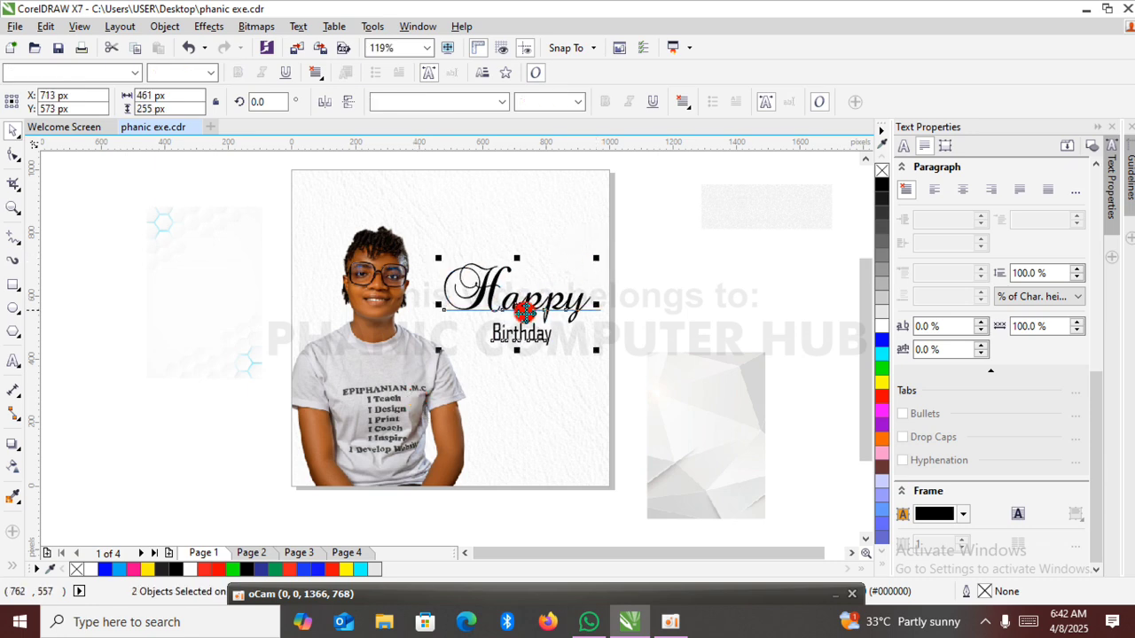
left_click_drag(520, 308, 516, 308)
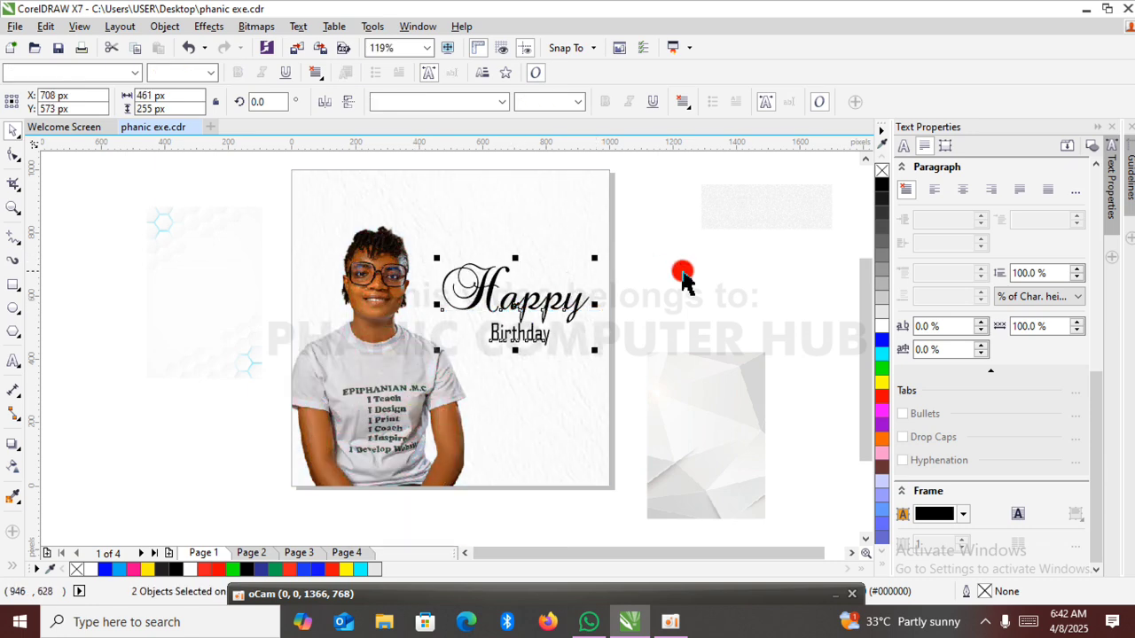
Enlarge only the word "Birthday" to about 20.1 pt (216 by 79 px).
left_click(682, 275)
left_click(525, 341)
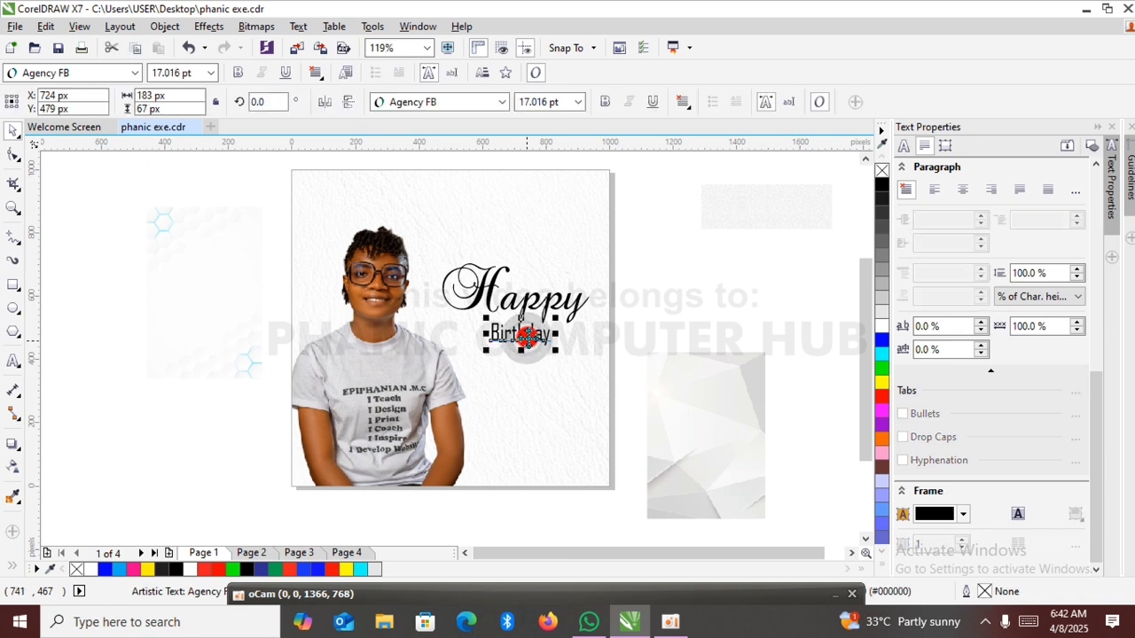
left_click_drag(555, 317, 567, 312)
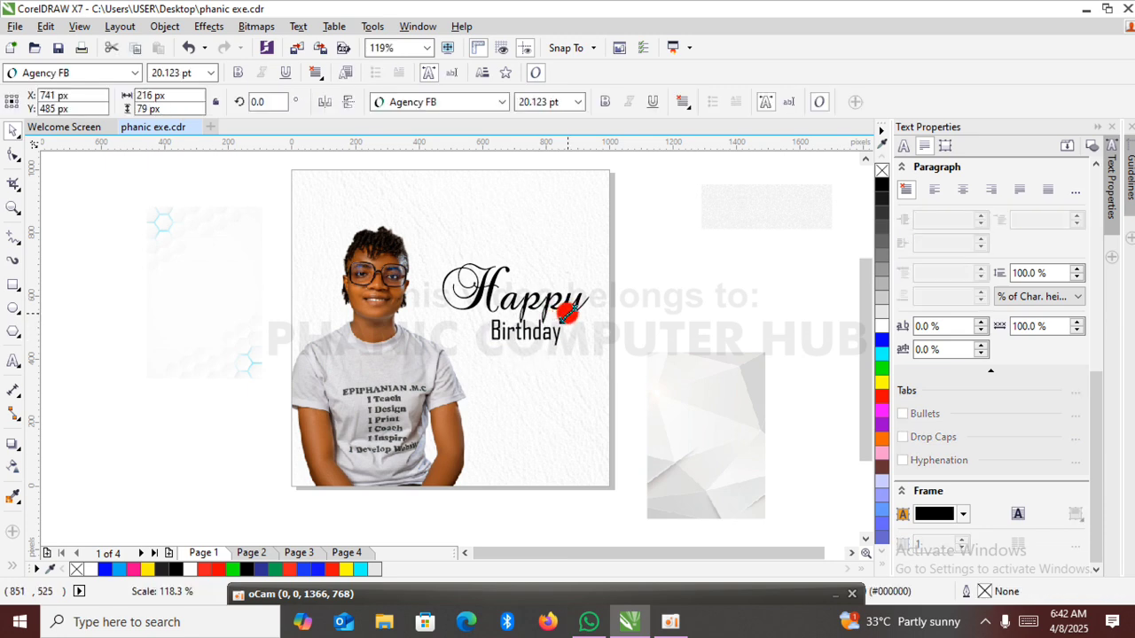
left_click(659, 305)
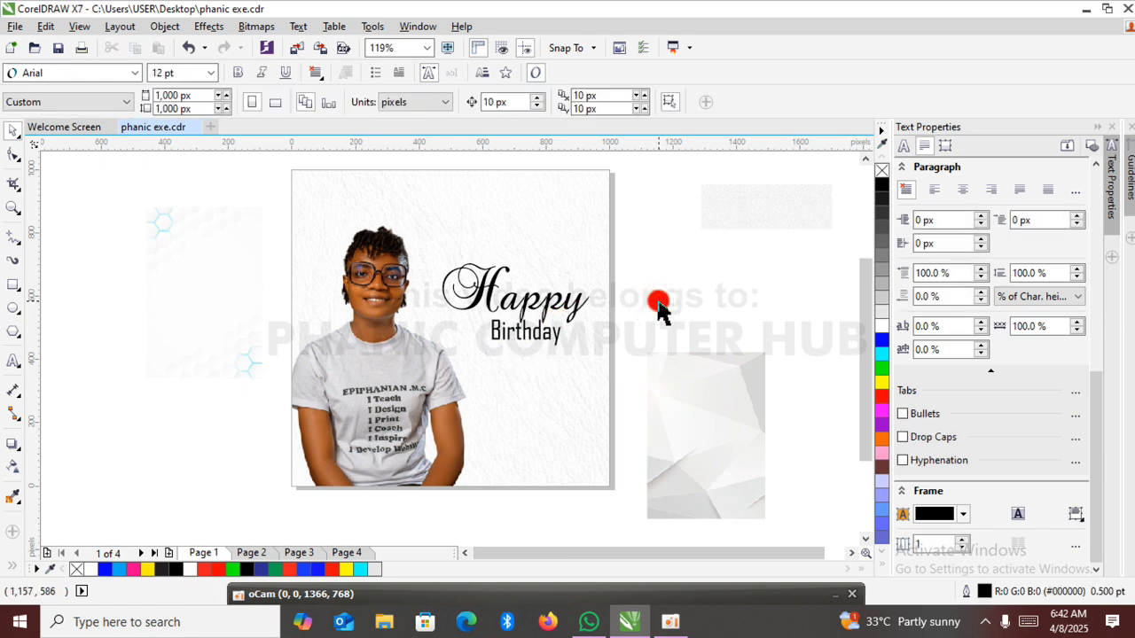
Add the celebrant's name in capitals, as printed on the T-shirt, as a new artistic text line below "Birthday".
left_click(12, 361)
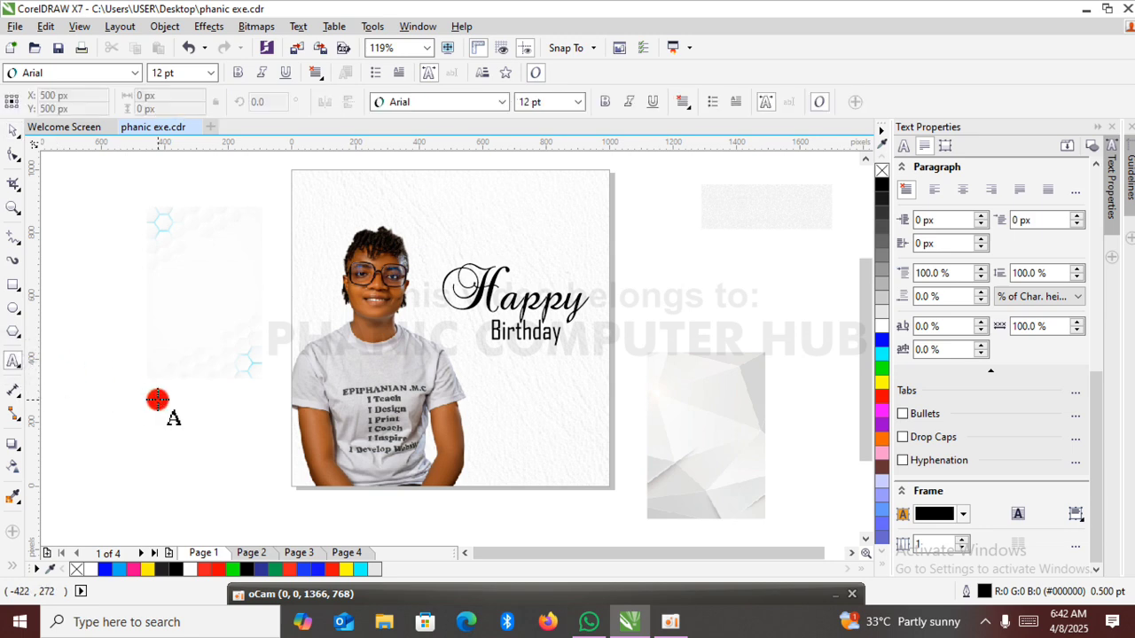
left_click(523, 424)
type("EPIPHANIAN")
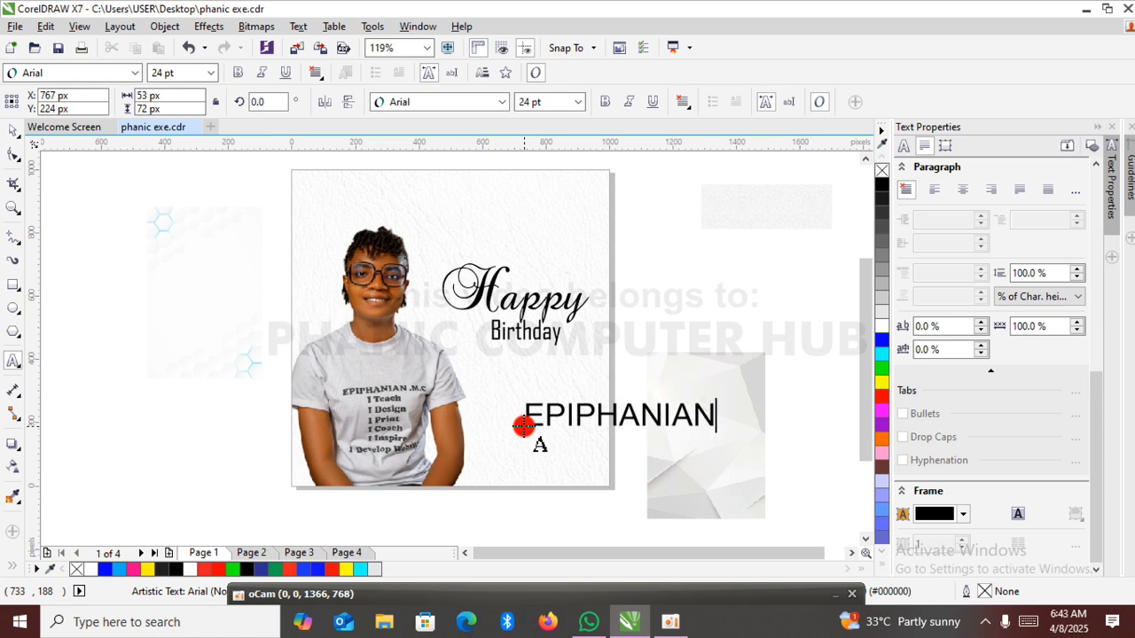
key("Escape")
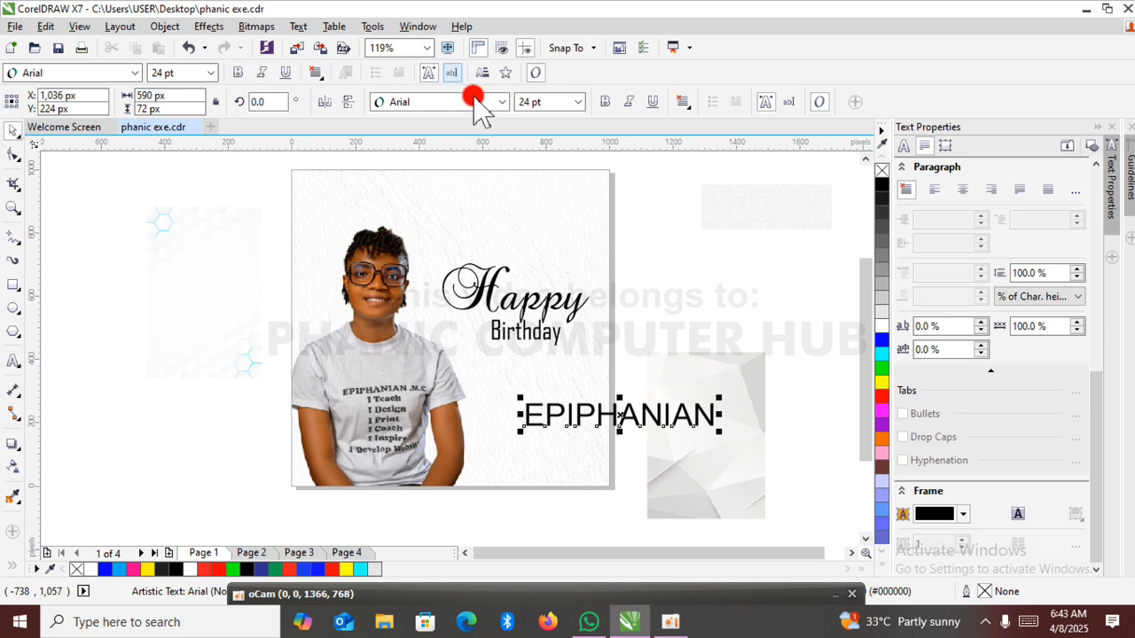
Set the celebrant's name in Bauhaus 93 and shrink it to about 16.6 pt at about X 725, Y 346 px.
left_click(501, 102)
mouse_move(524, 229)
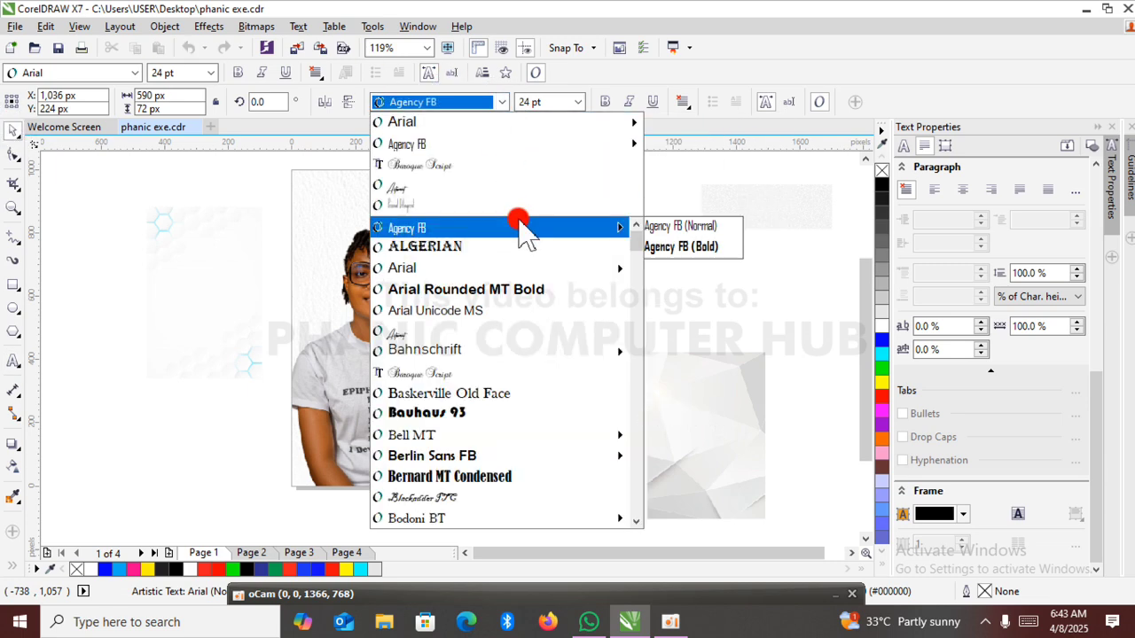
mouse_move(529, 438)
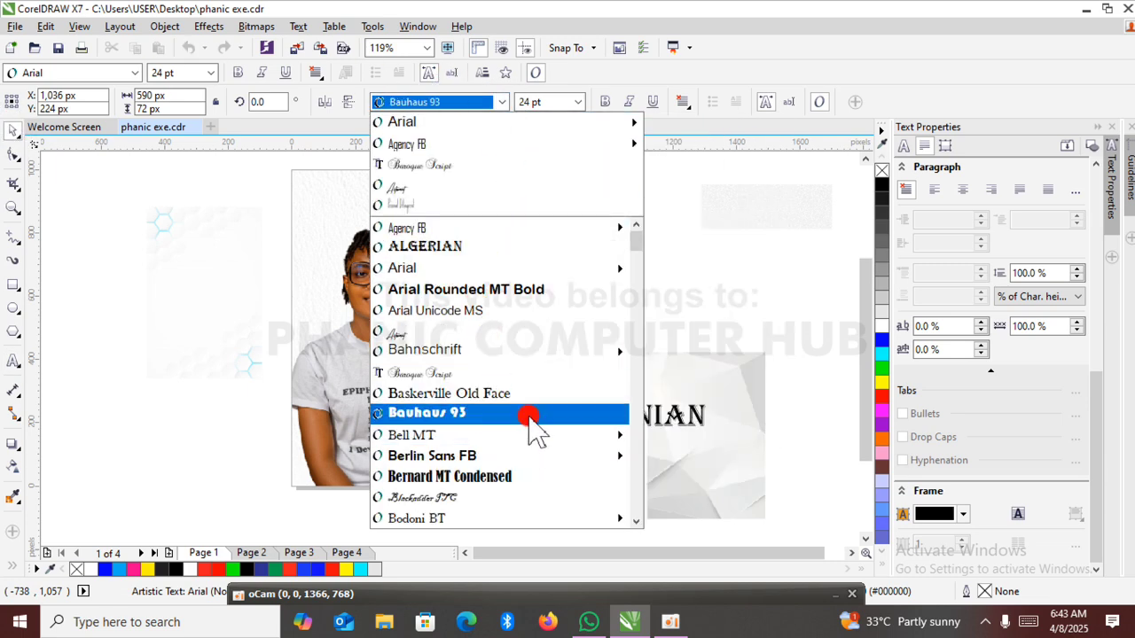
left_click(529, 415)
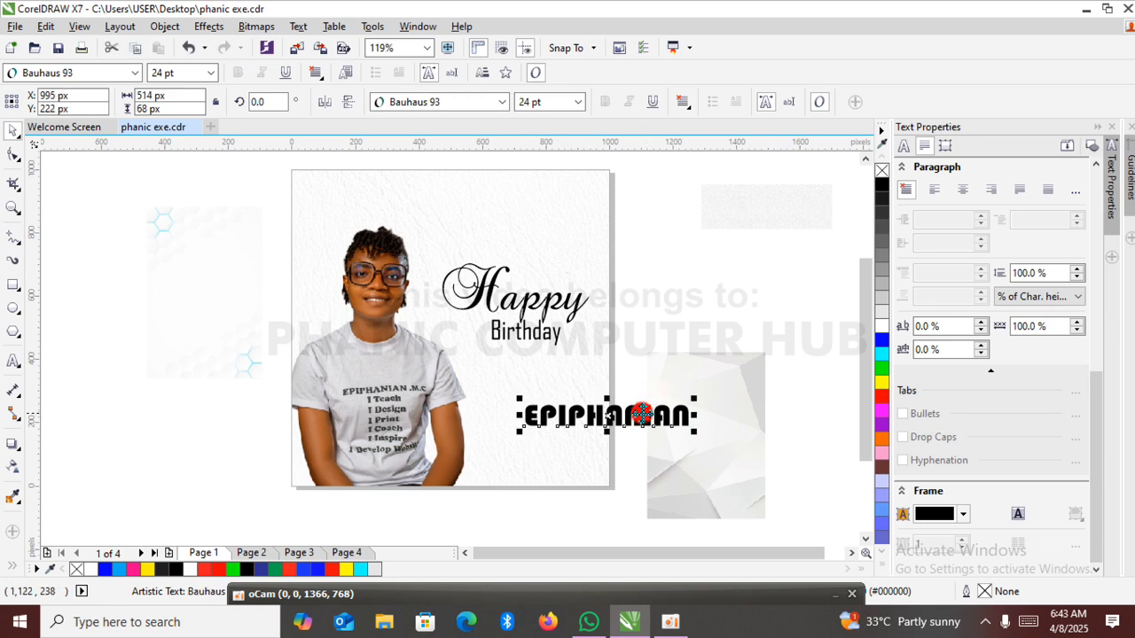
left_click_drag(610, 415, 550, 374)
left_click_drag(634, 357, 609, 363)
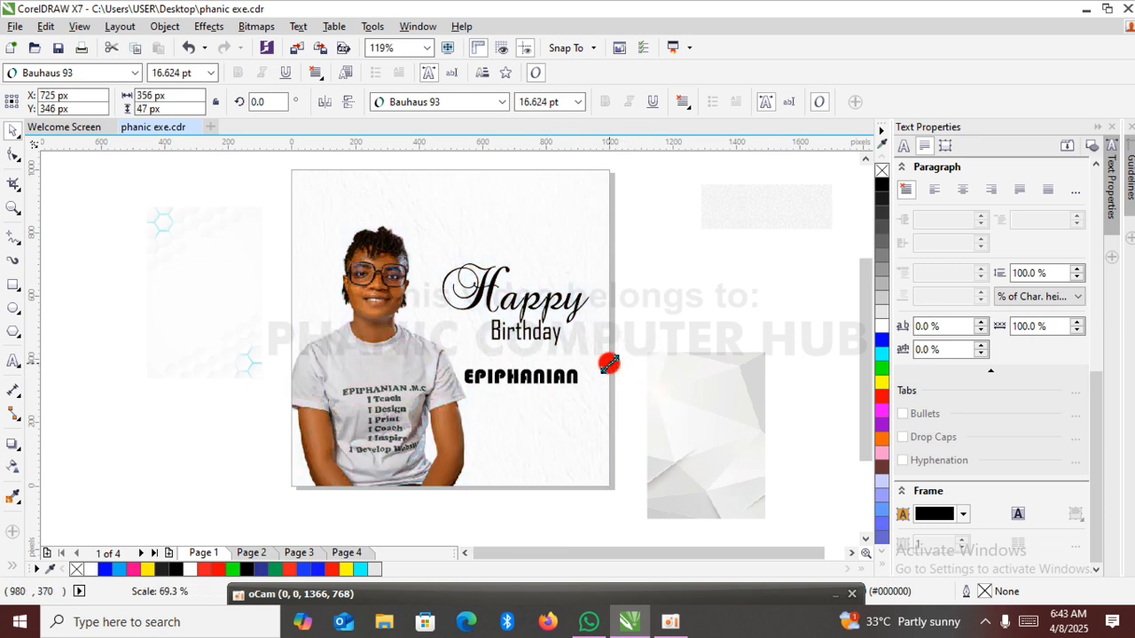
left_click(600, 332)
right_click(596, 329)
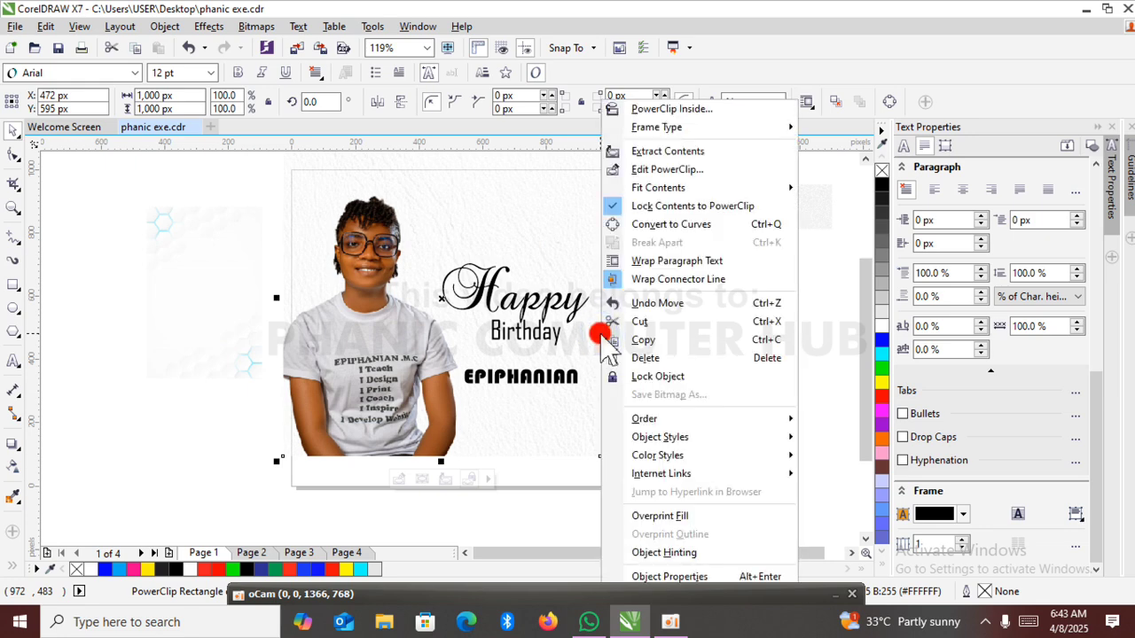
left_click(189, 410)
key("ctrl+z")
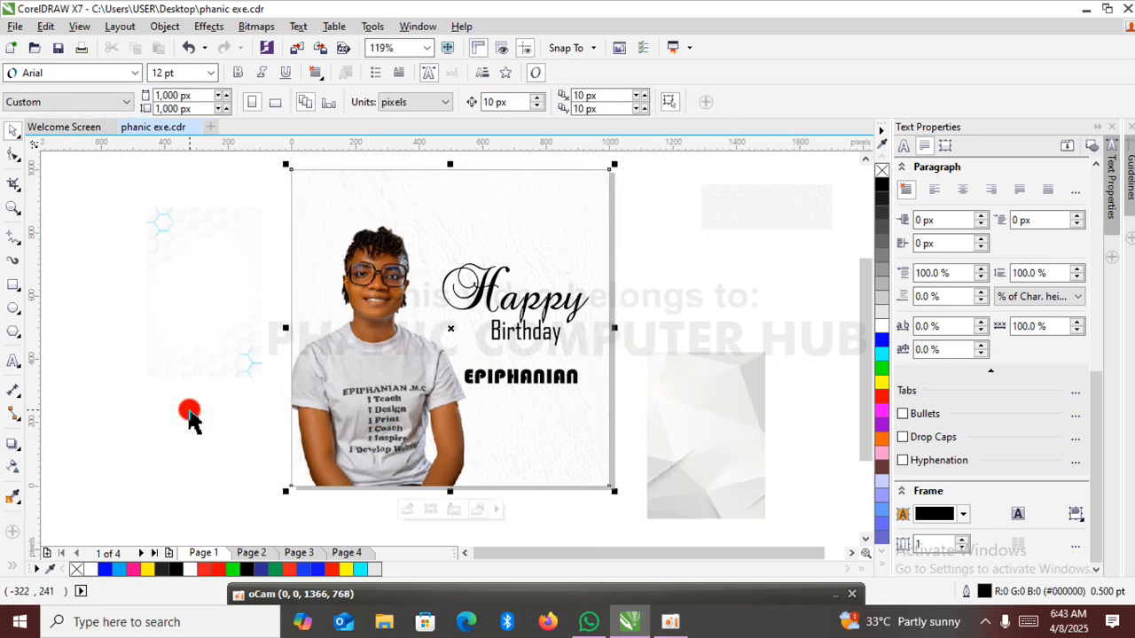
Change the celebrant's name to Agency FB Bold and move it up to sit centred just below "Birthday".
left_click(536, 377)
left_click(501, 102)
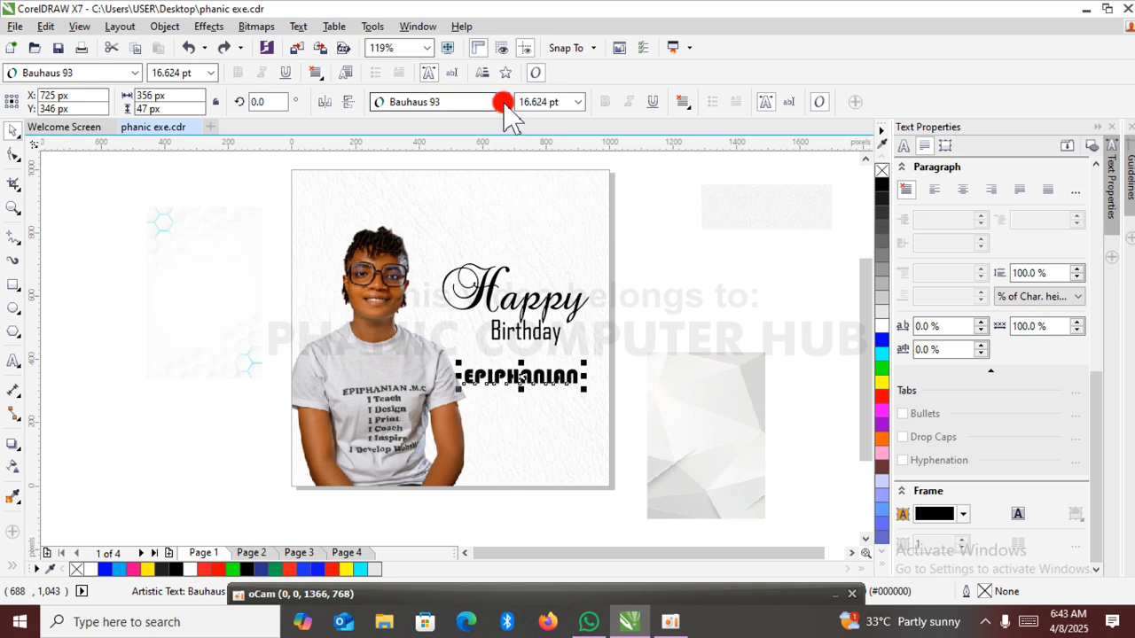
mouse_move(502, 172)
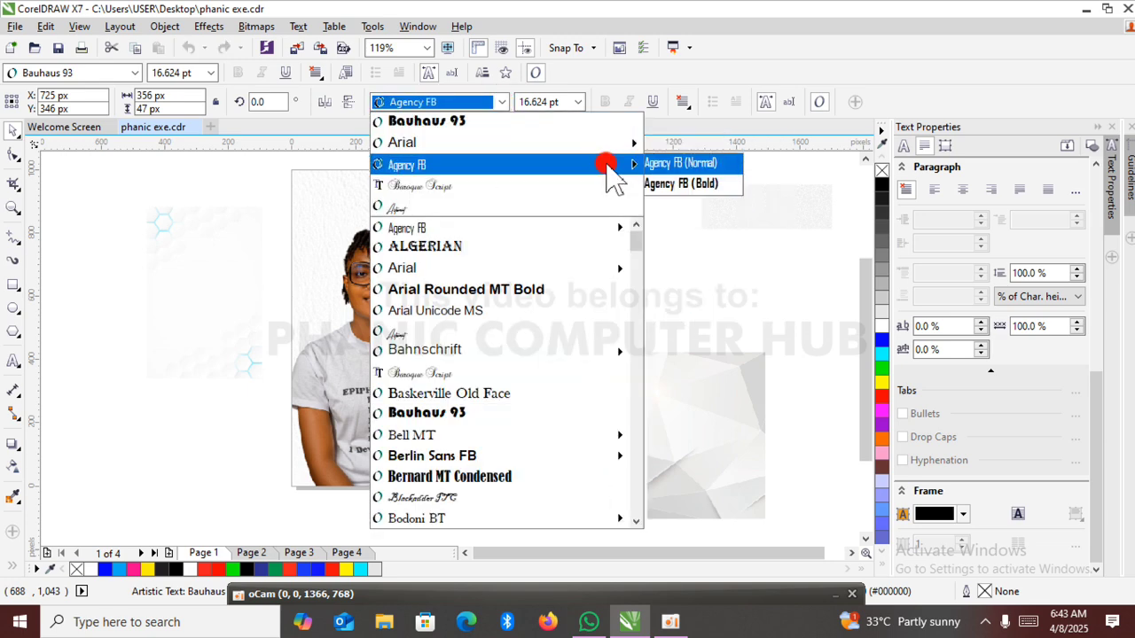
left_click(674, 183)
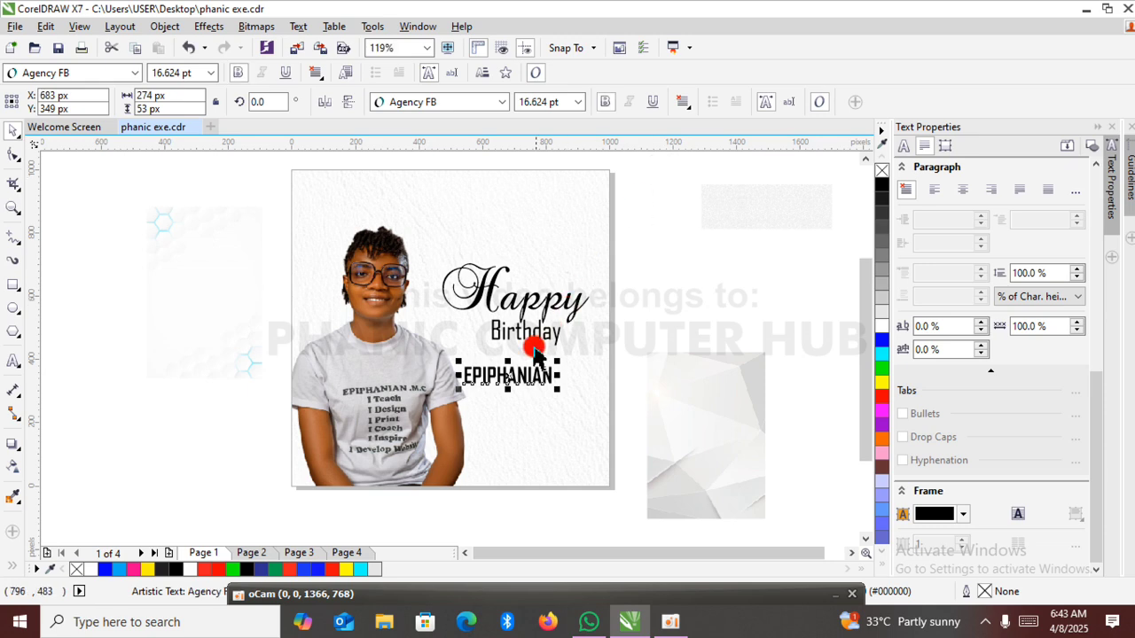
left_click_drag(508, 374, 527, 364)
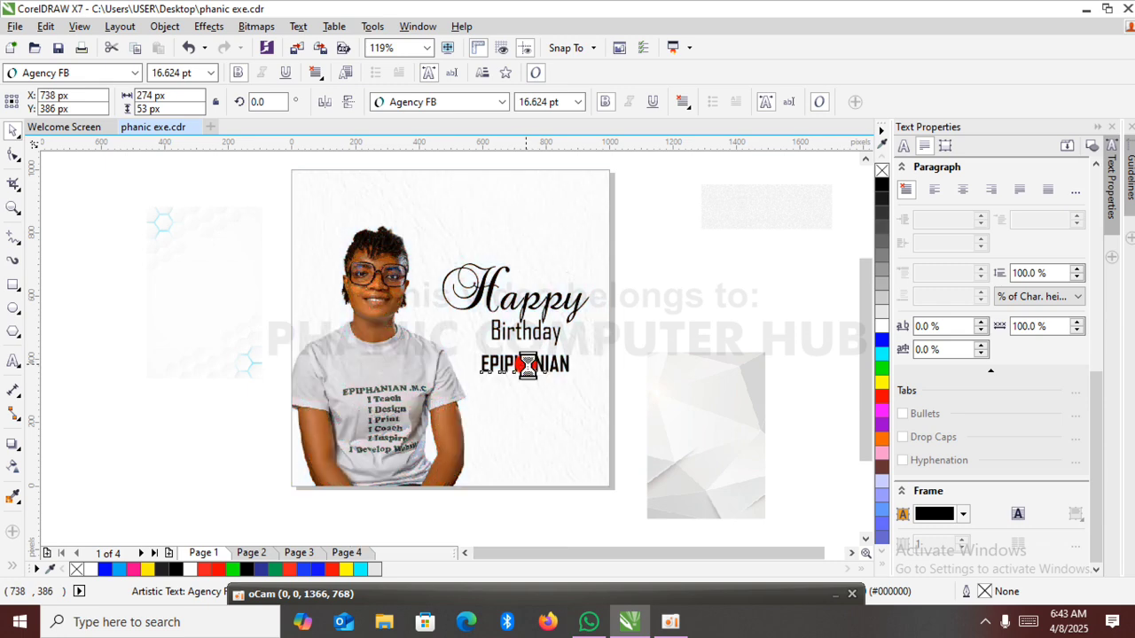
left_click(660, 328)
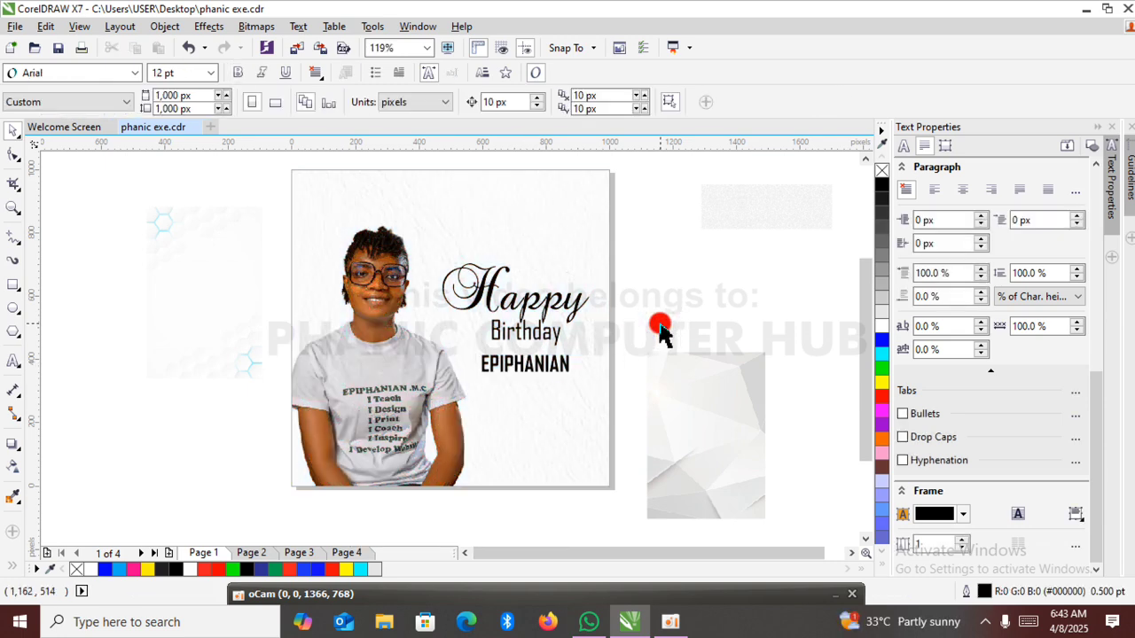
Add the artistic text "Live long and Flourish always. we love you.", correcting the spelling of "Flourish".
left_click(13, 360)
left_click(187, 393)
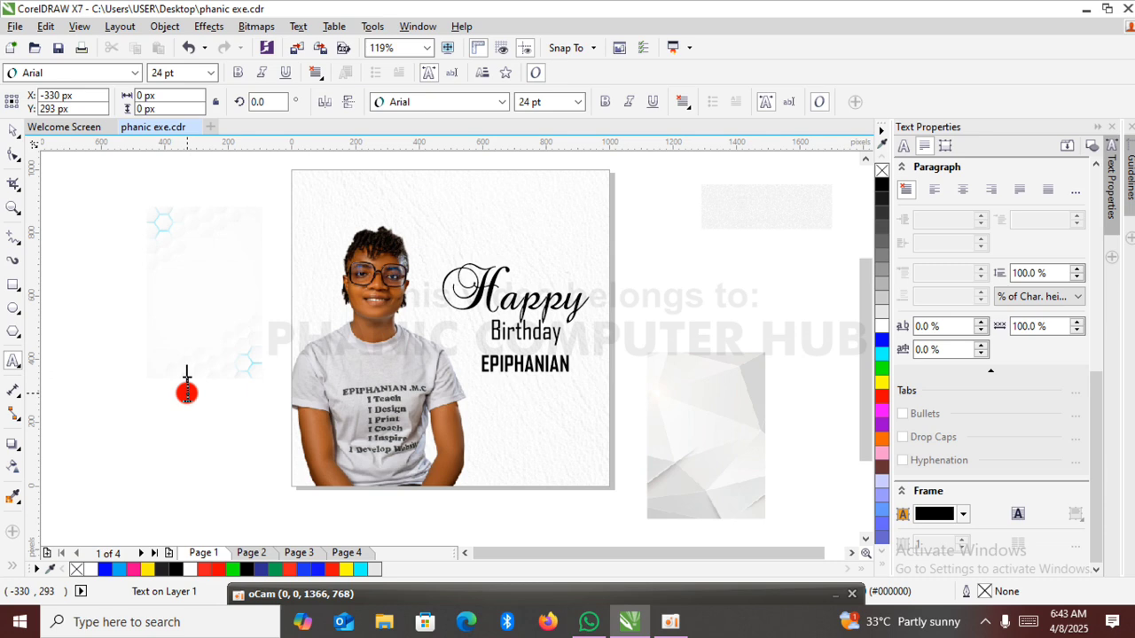
type("i")
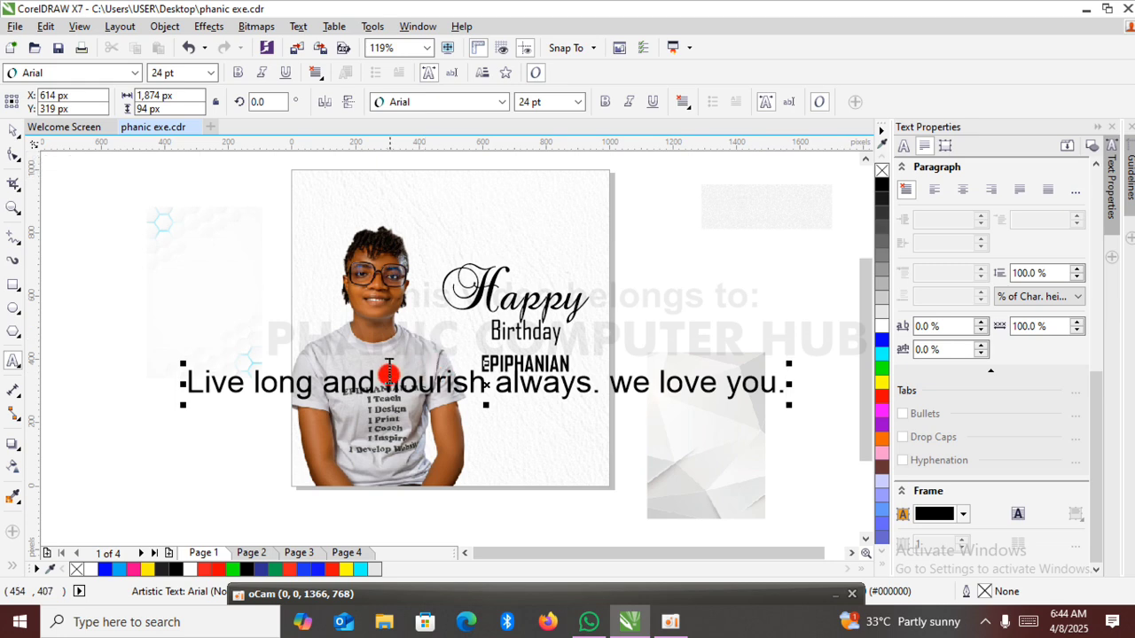
left_click(391, 380)
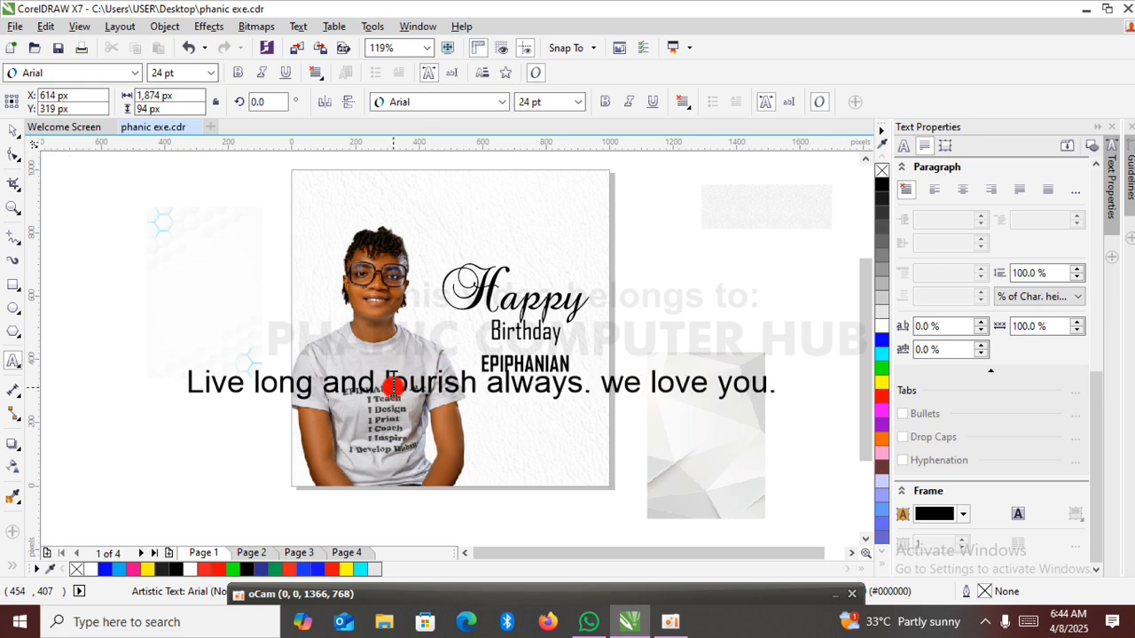
type("lo")
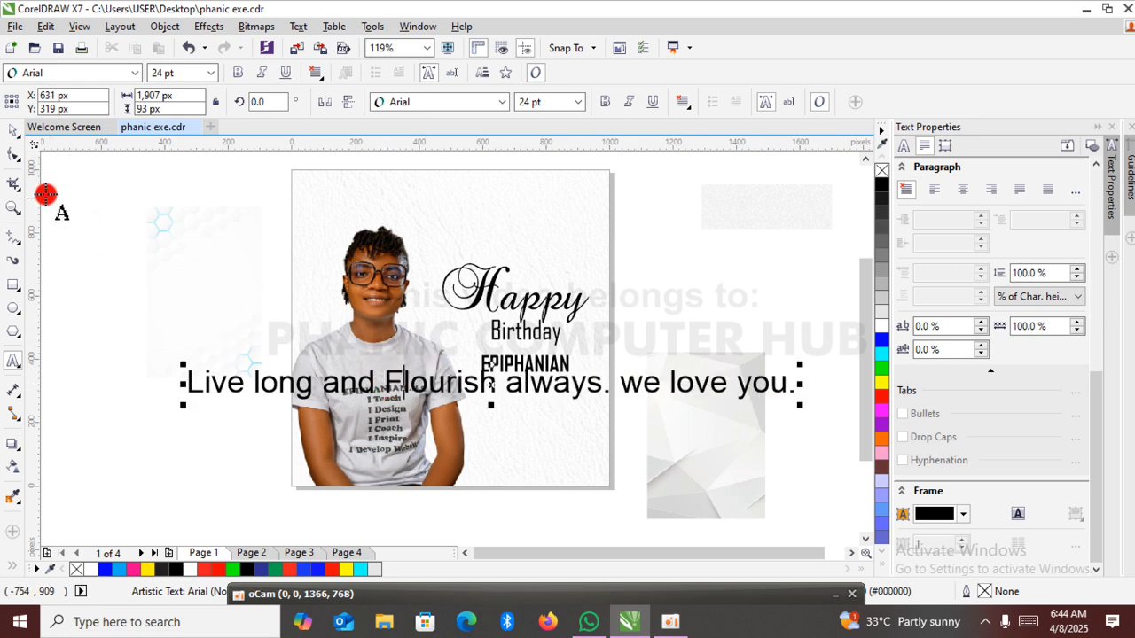
left_click(13, 130)
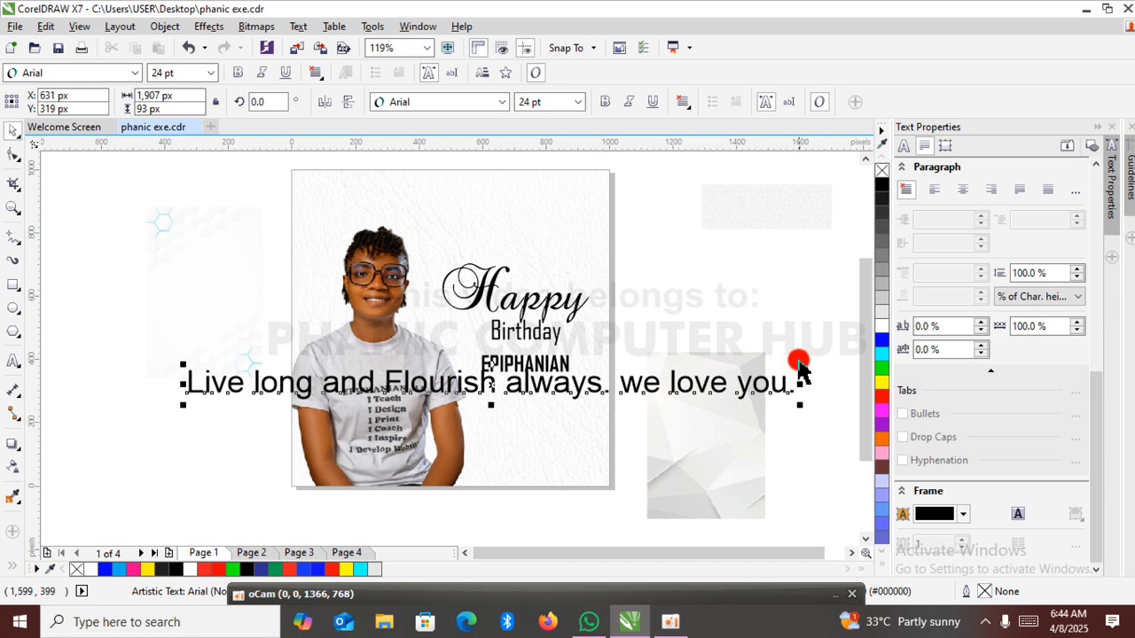
Shrink the message to about 11.6 pt, move it under the celebrant's name and break the line before "we love you.".
left_click_drag(800, 364, 716, 379)
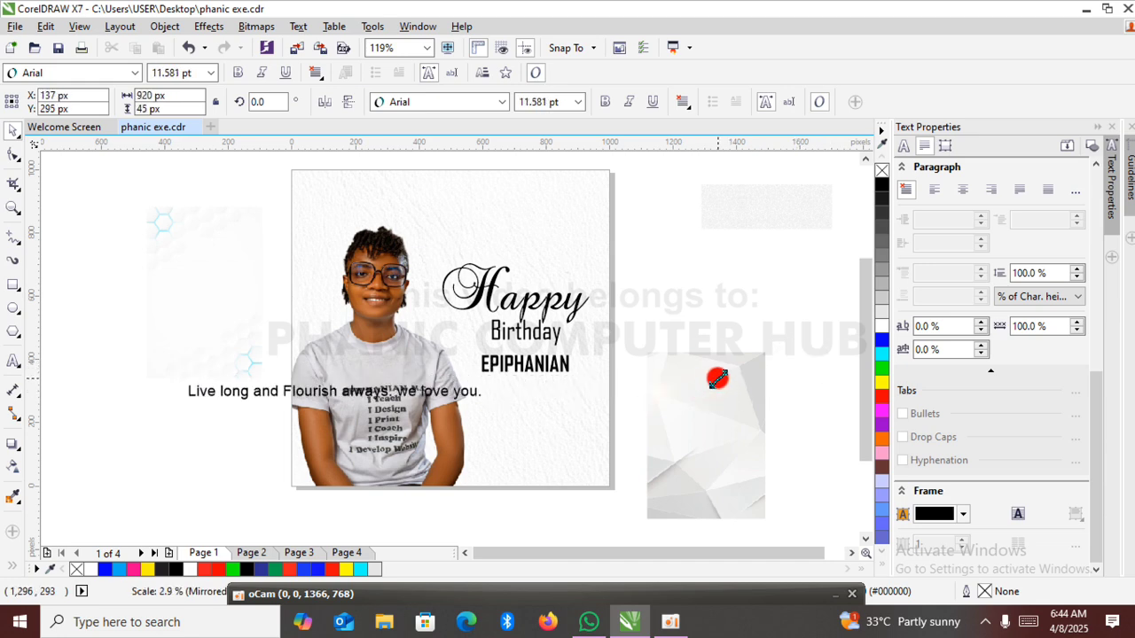
left_click_drag(334, 391, 616, 385)
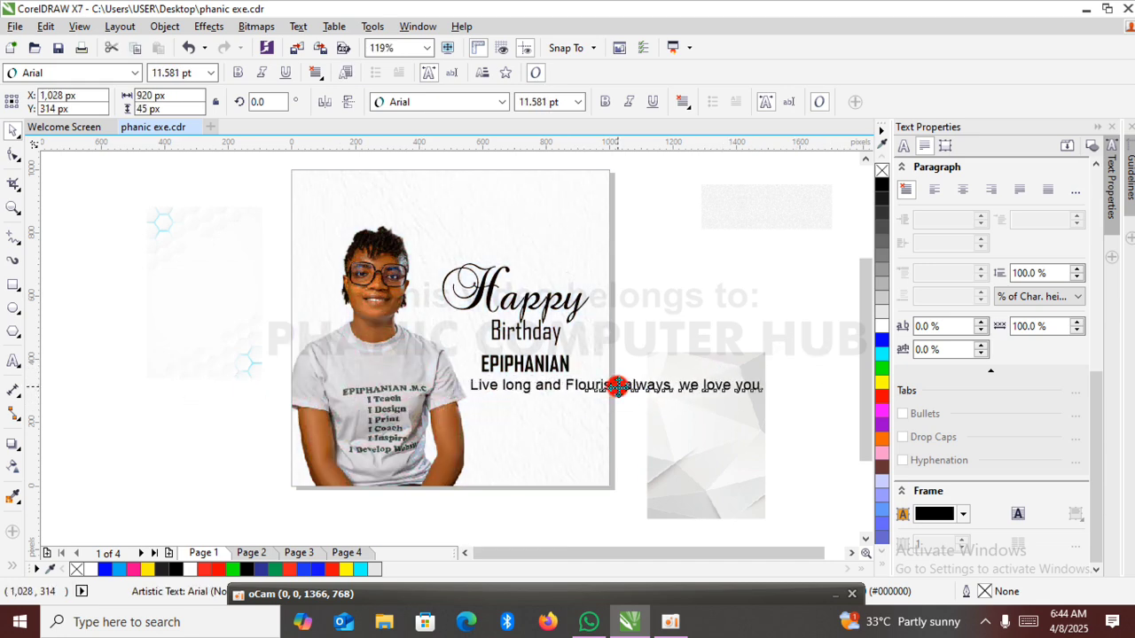
double_click(683, 383)
key("Return")
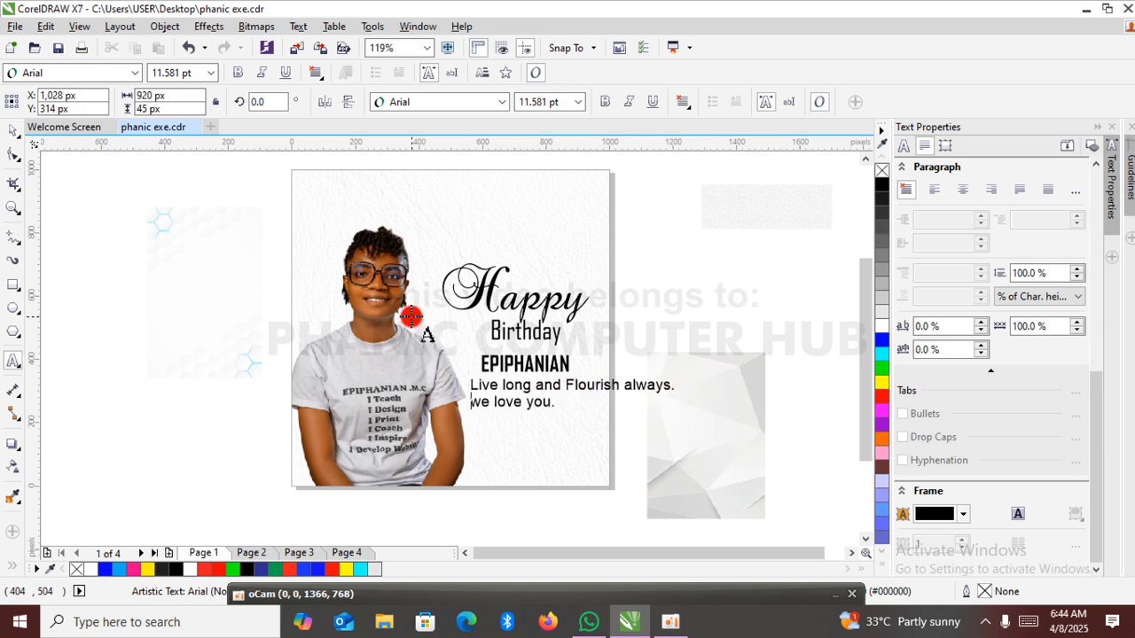
left_click(11, 135)
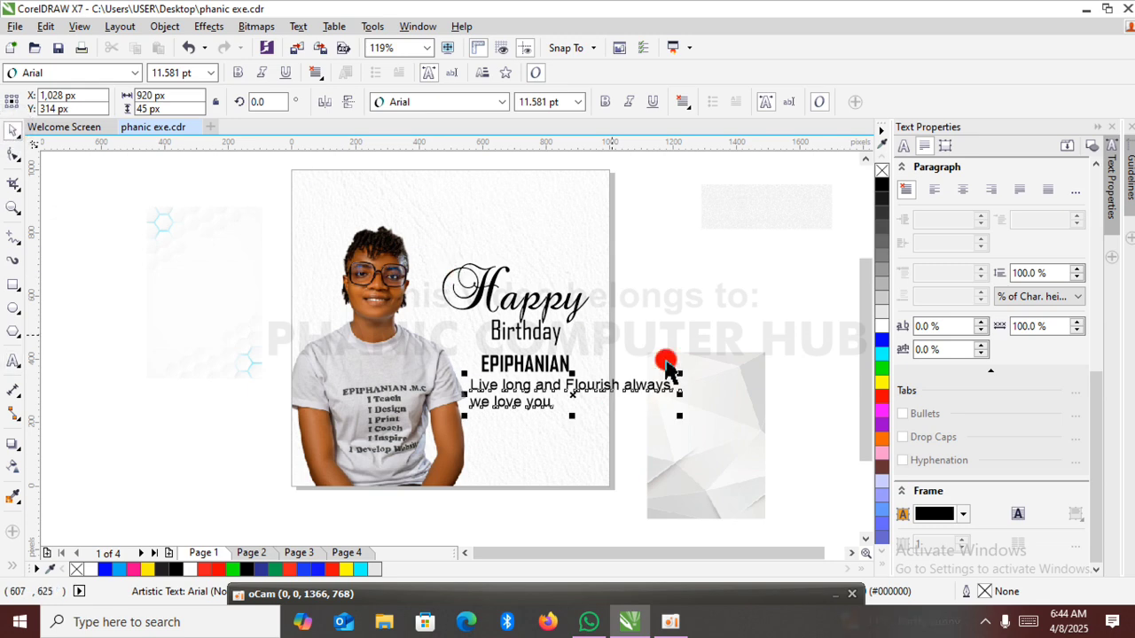
Shrink the two-line message to about 7.3 pt (403 by 62 px) and set it in Bell MT Normal.
left_click_drag(681, 418, 620, 406)
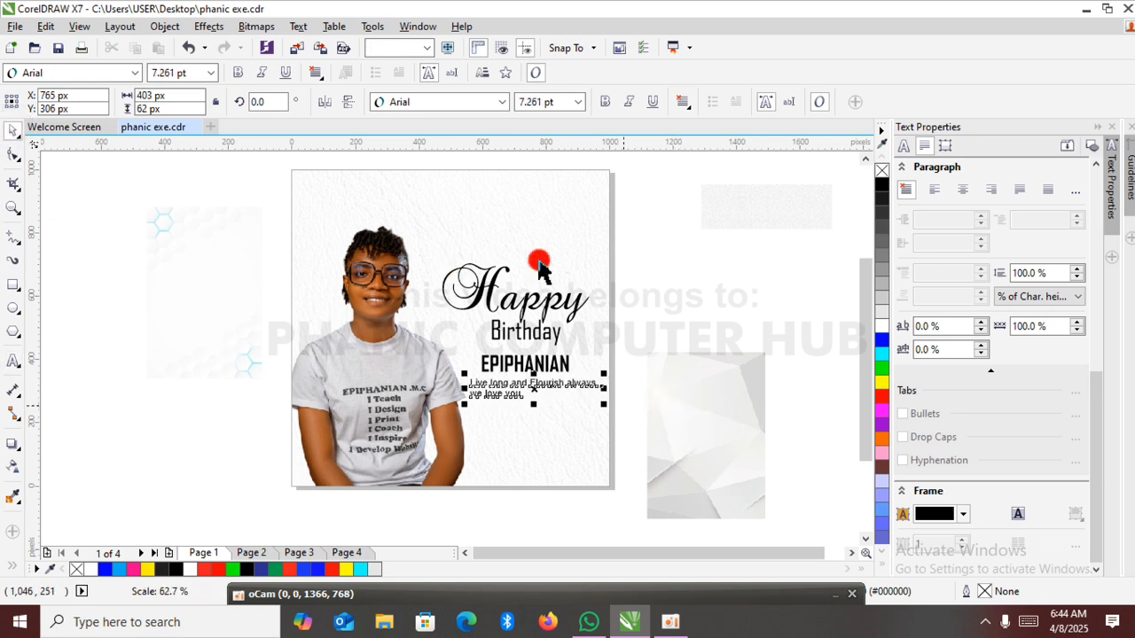
left_click(502, 101)
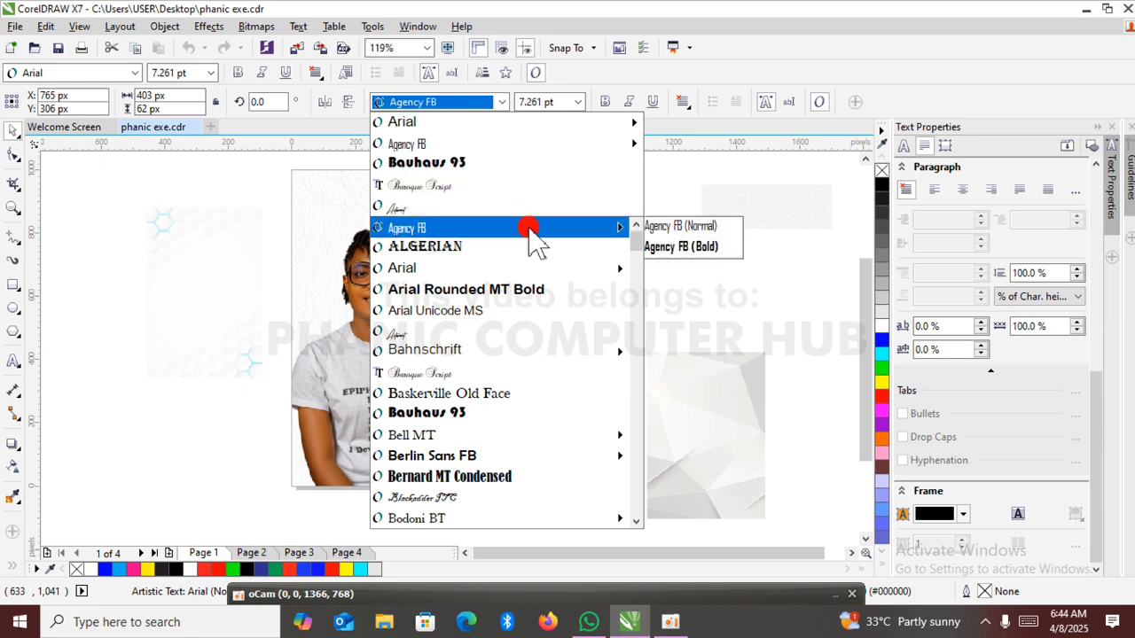
mouse_move(586, 351)
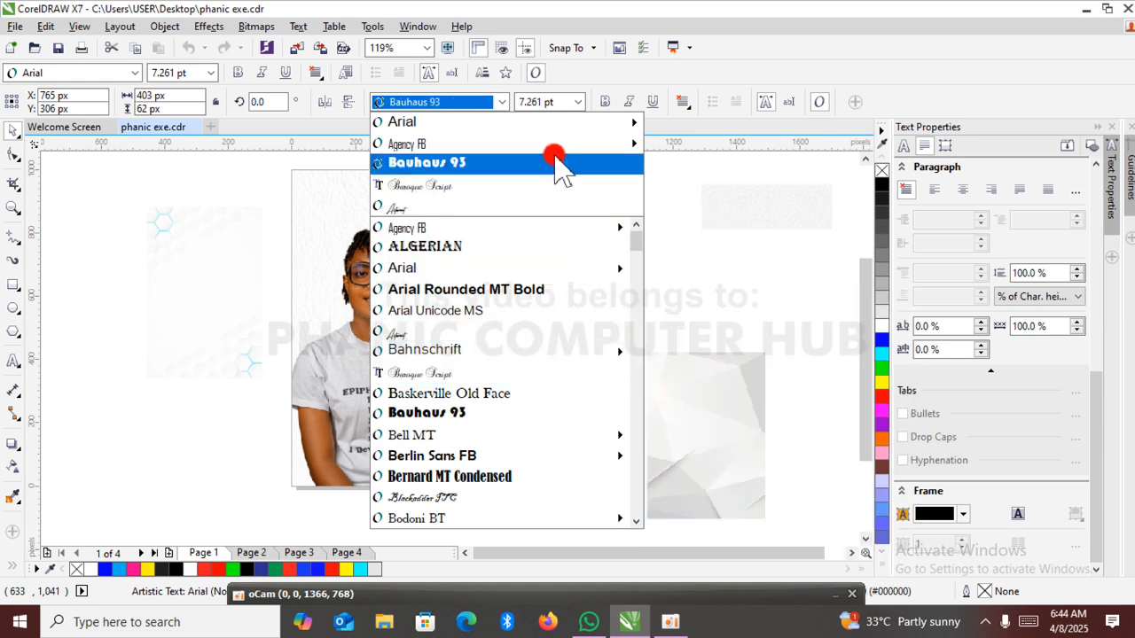
mouse_move(621, 435)
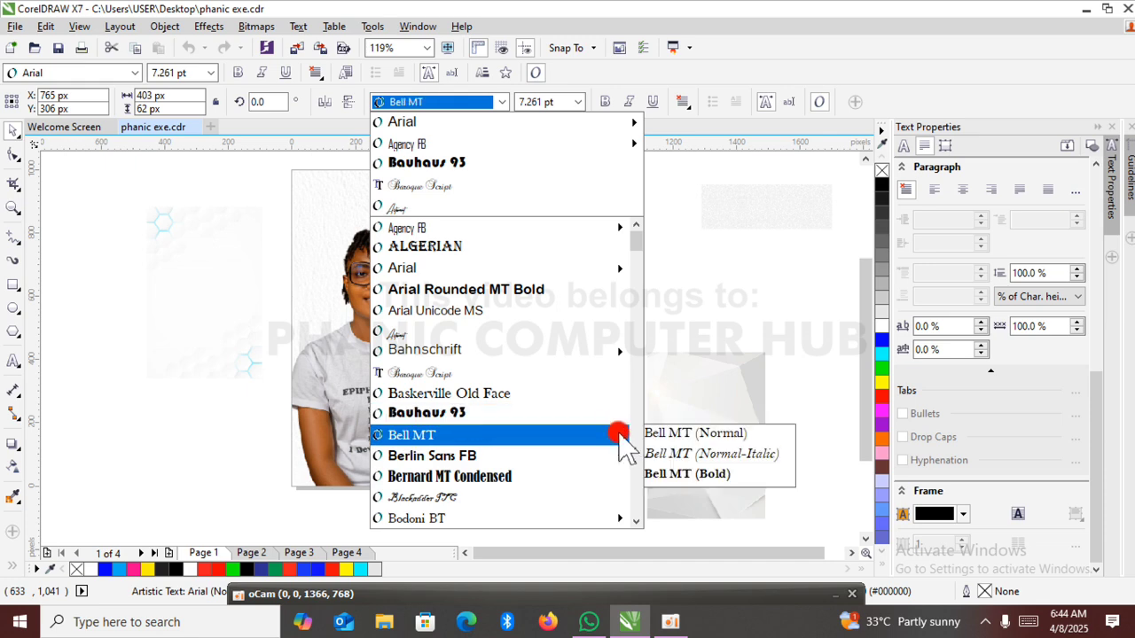
left_click(656, 433)
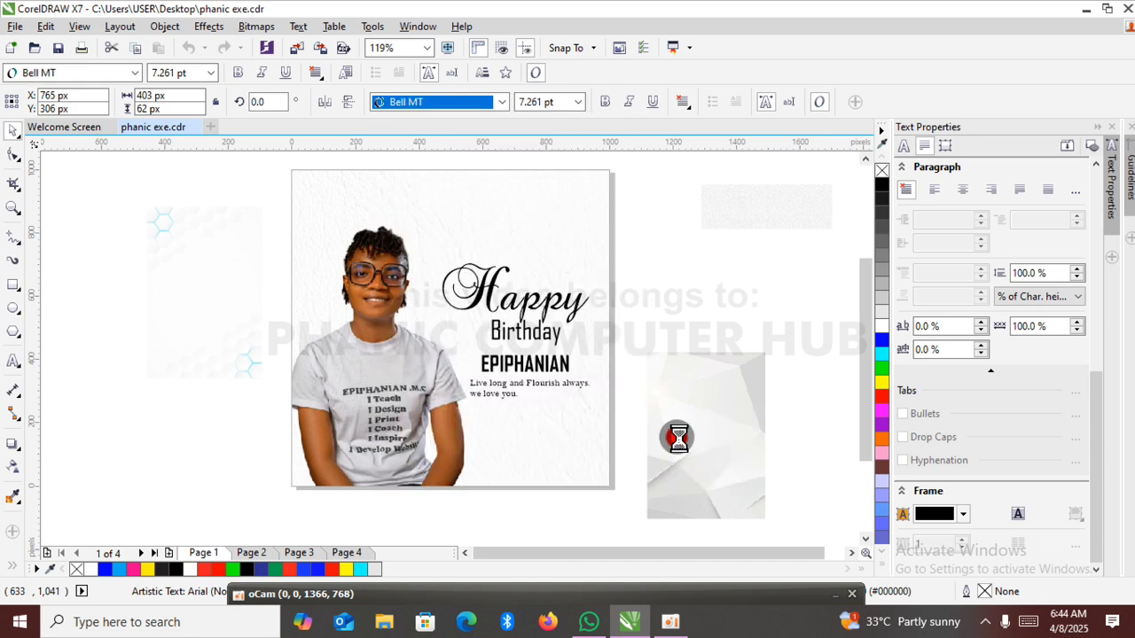
Centre-align the two lines of the message under the celebrant's name.
left_click(670, 284)
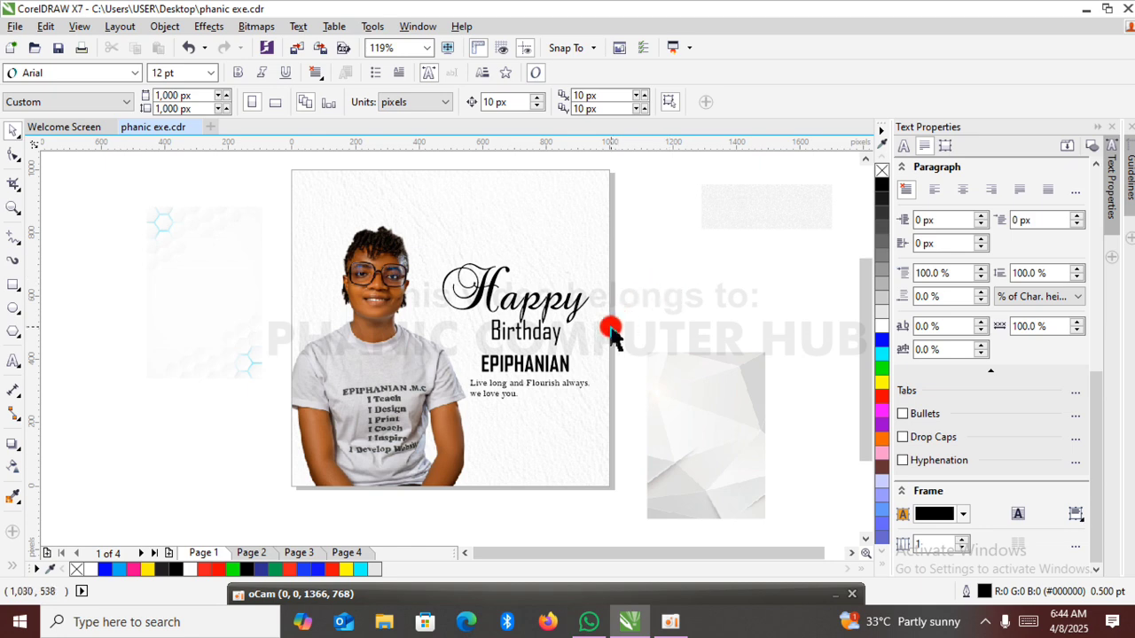
left_click(589, 395)
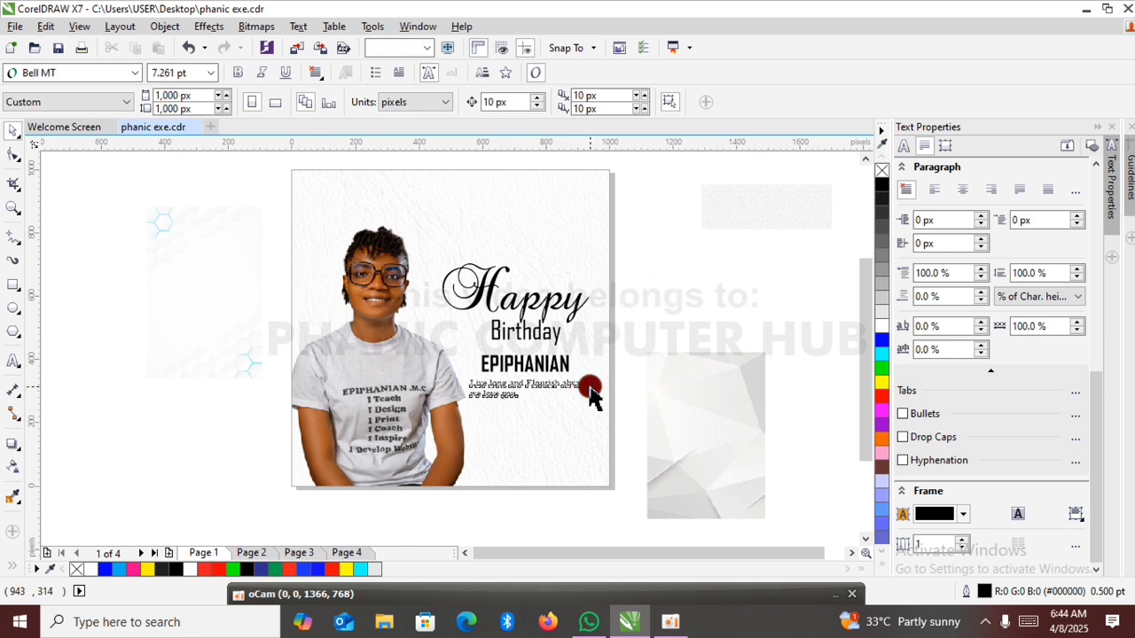
left_click(682, 103)
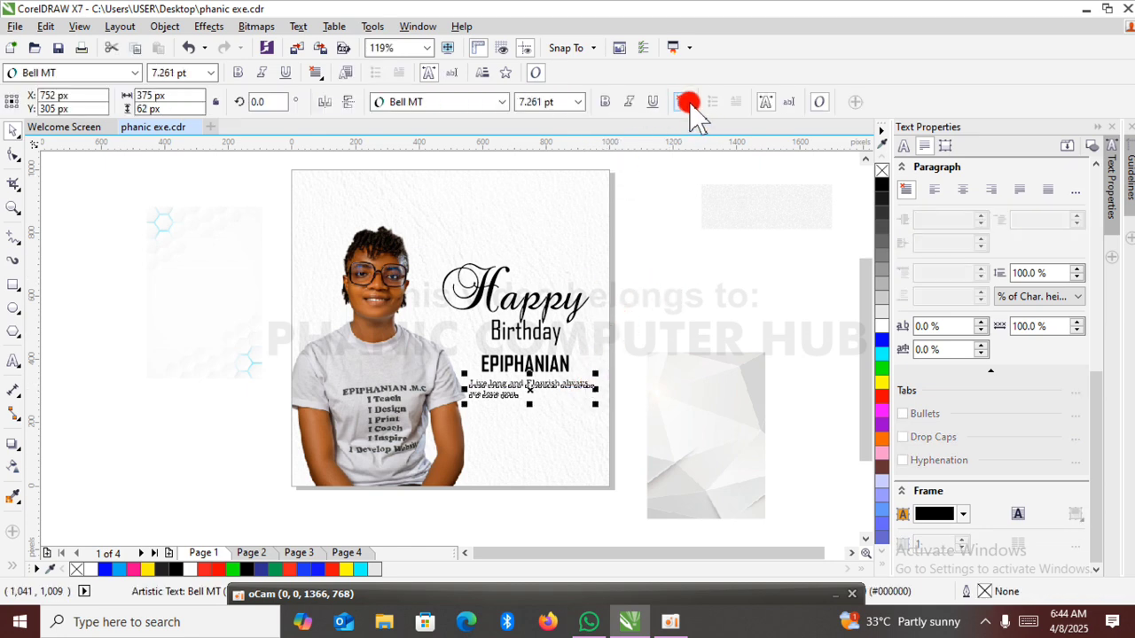
left_click(725, 161)
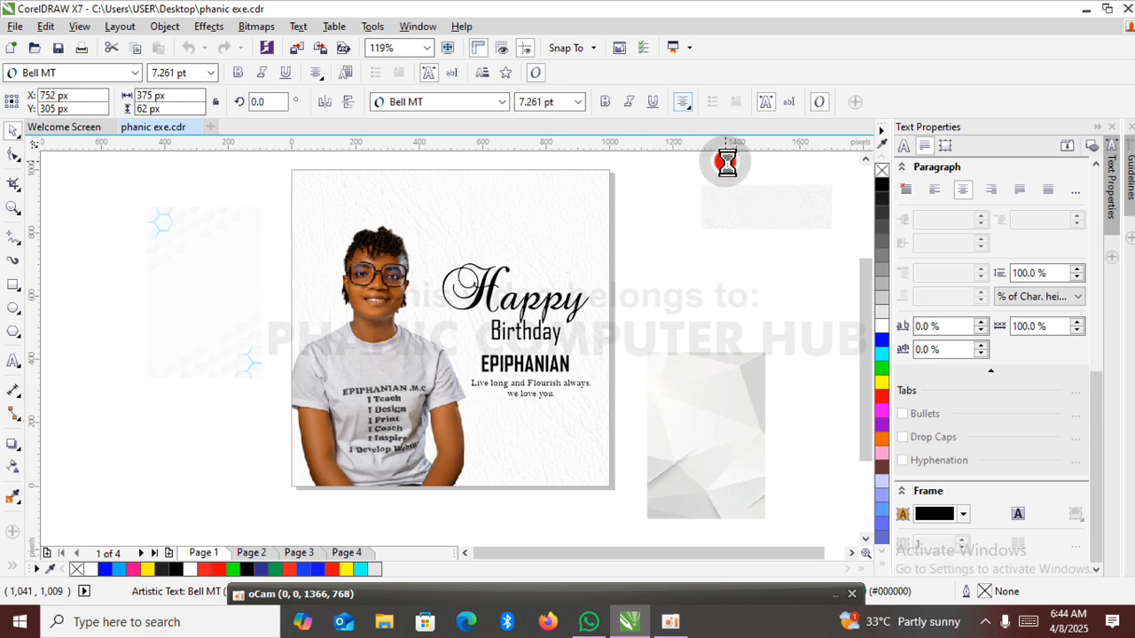
left_click(654, 305)
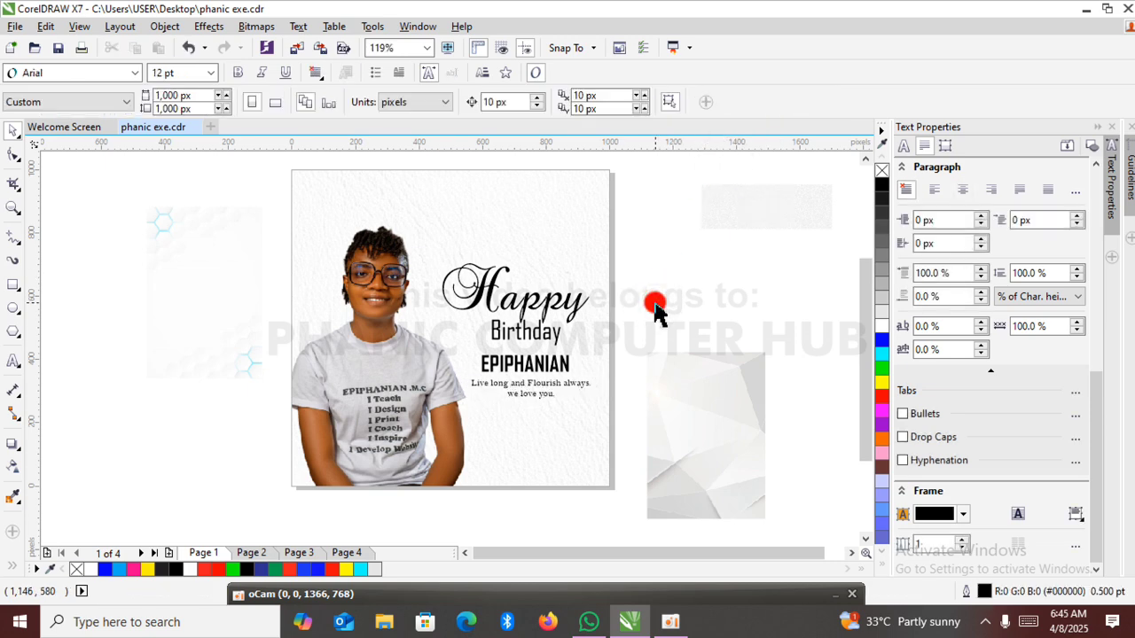
Enlarge the message to about 9.1 pt and break its first line before "Flourish".
left_click(563, 391)
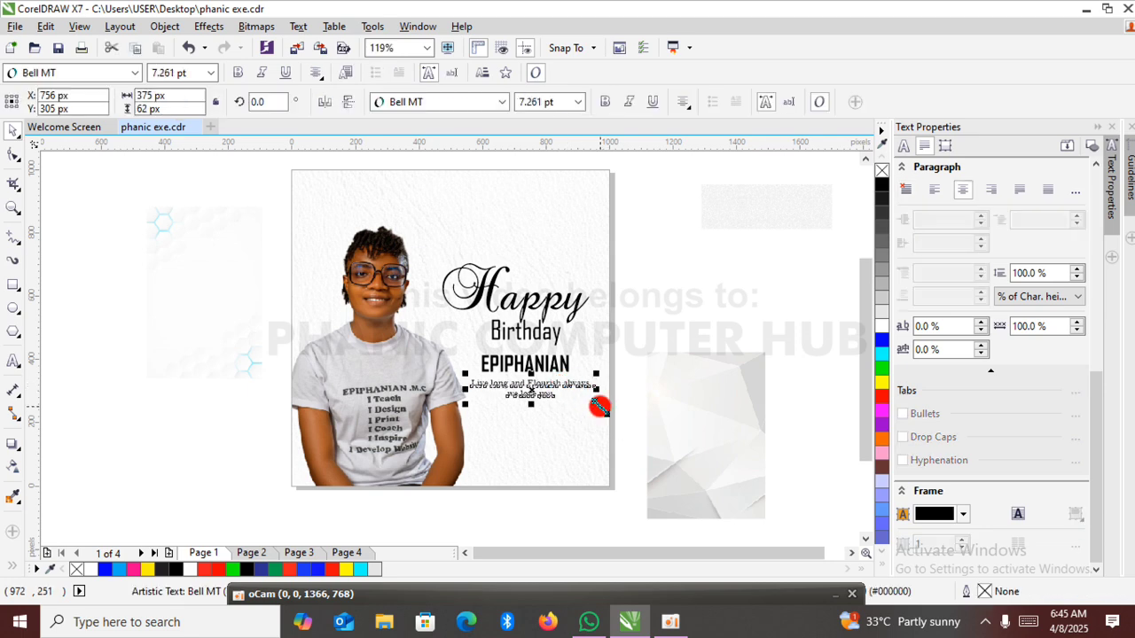
left_click_drag(600, 406, 626, 409)
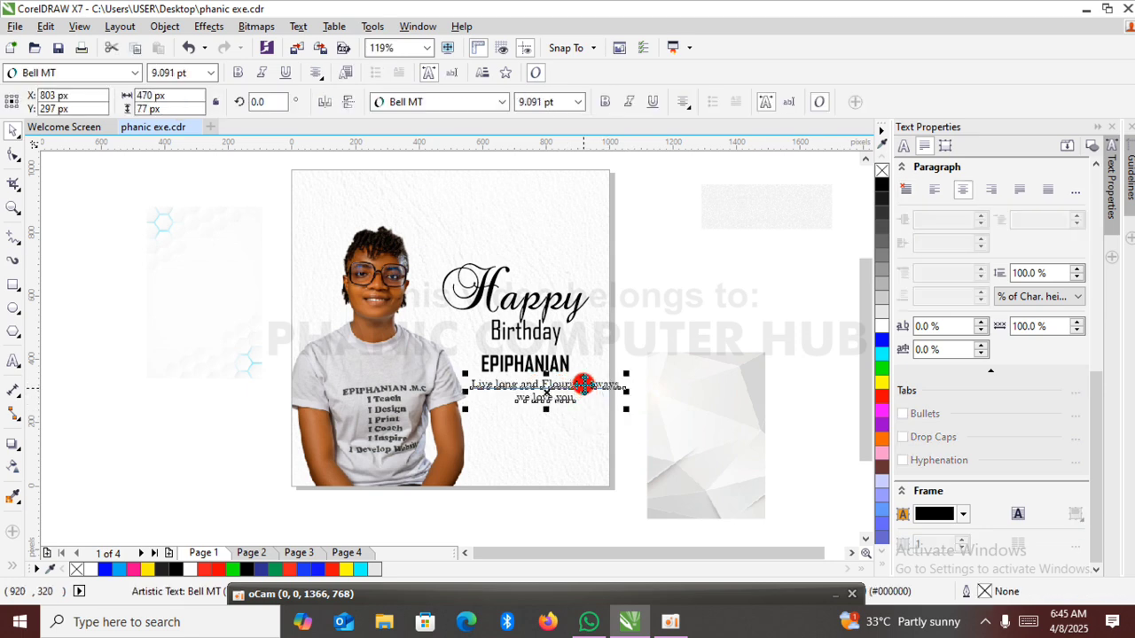
double_click(541, 386)
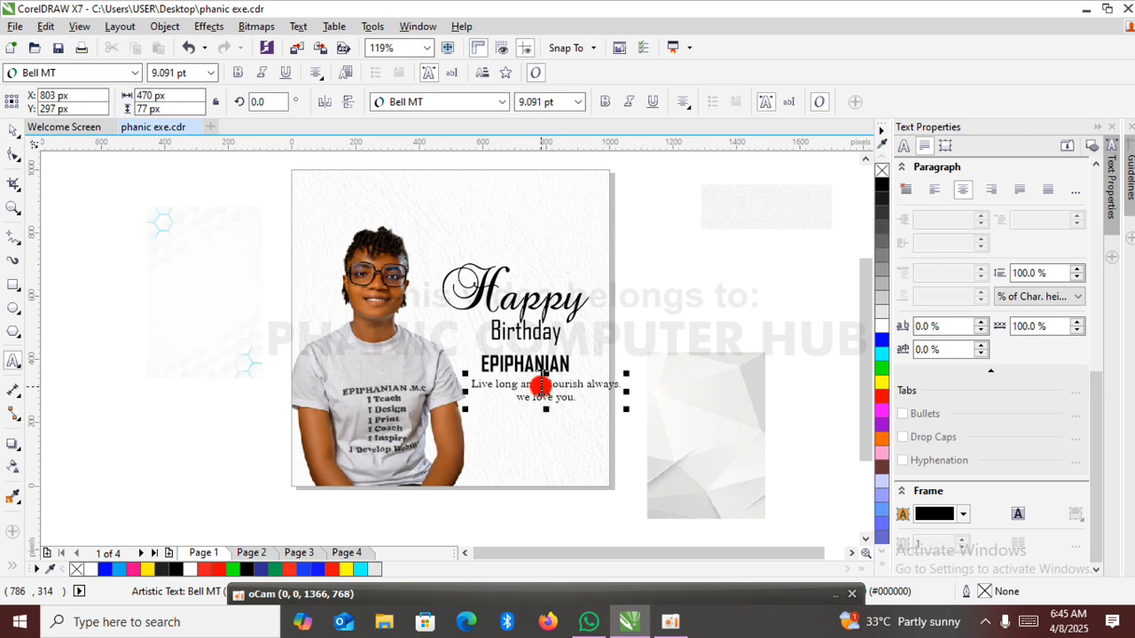
key("Return")
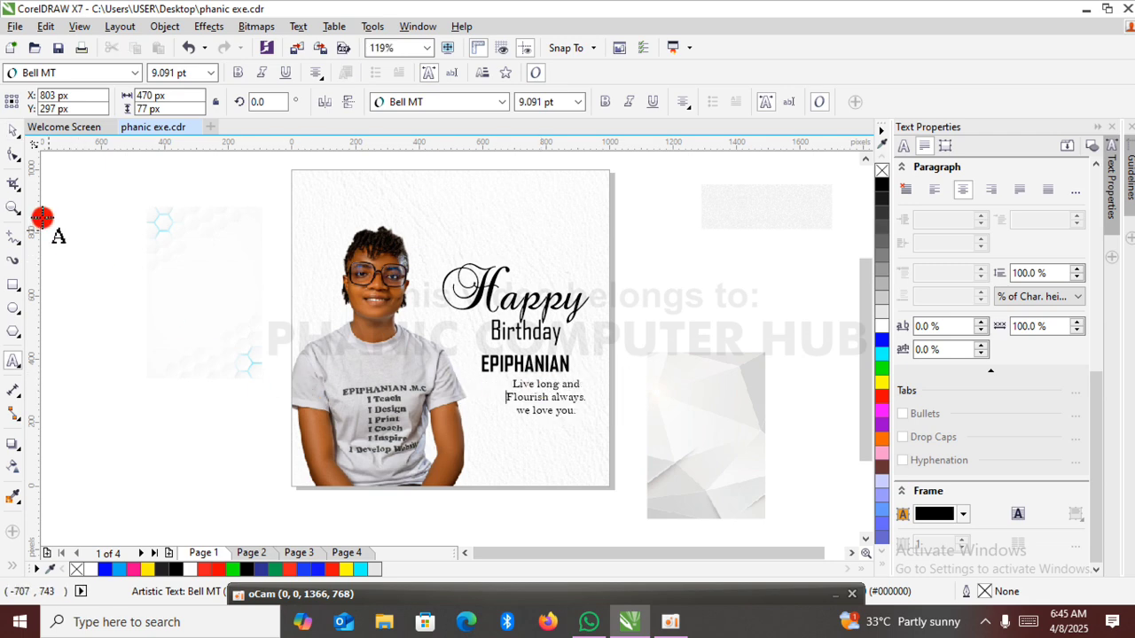
Move the three-line message so it sits centred below the celebrant's name with a small gap.
left_click(12, 127)
left_click(581, 405)
left_click(548, 406)
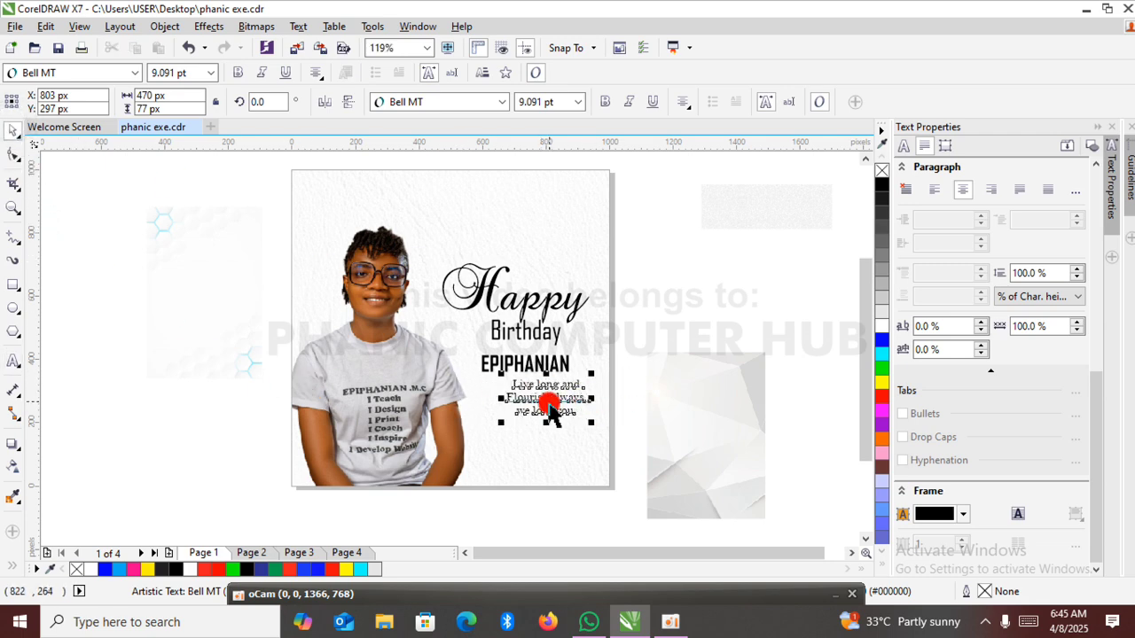
left_click_drag(546, 396, 530, 413)
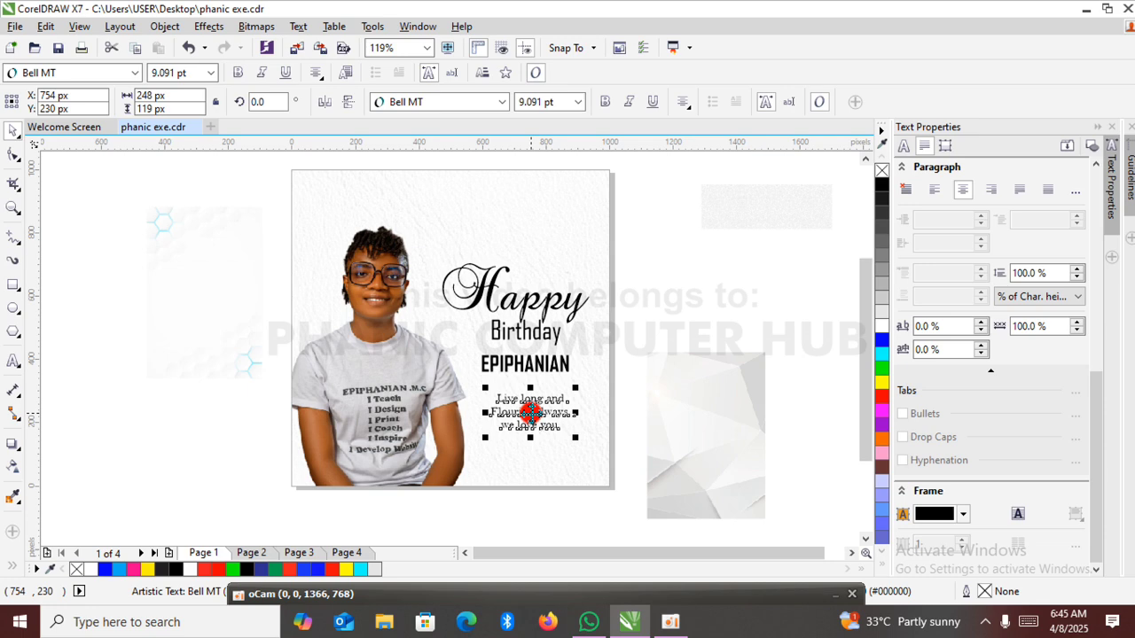
Set the message text in Bell MT Bold.
left_click(603, 105)
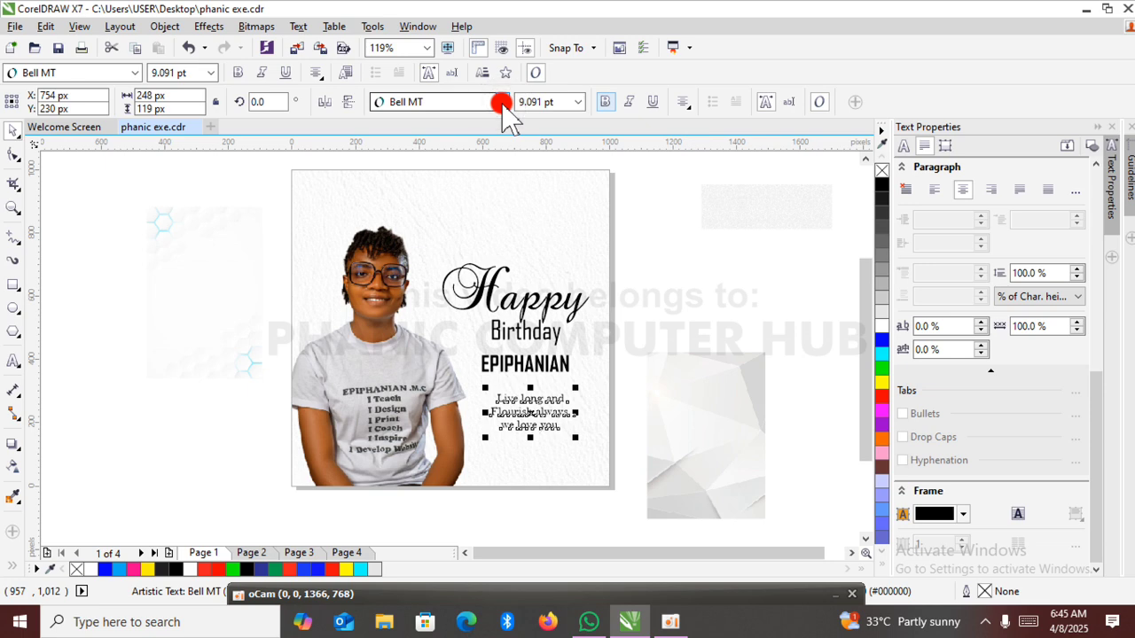
left_click(501, 102)
mouse_move(508, 149)
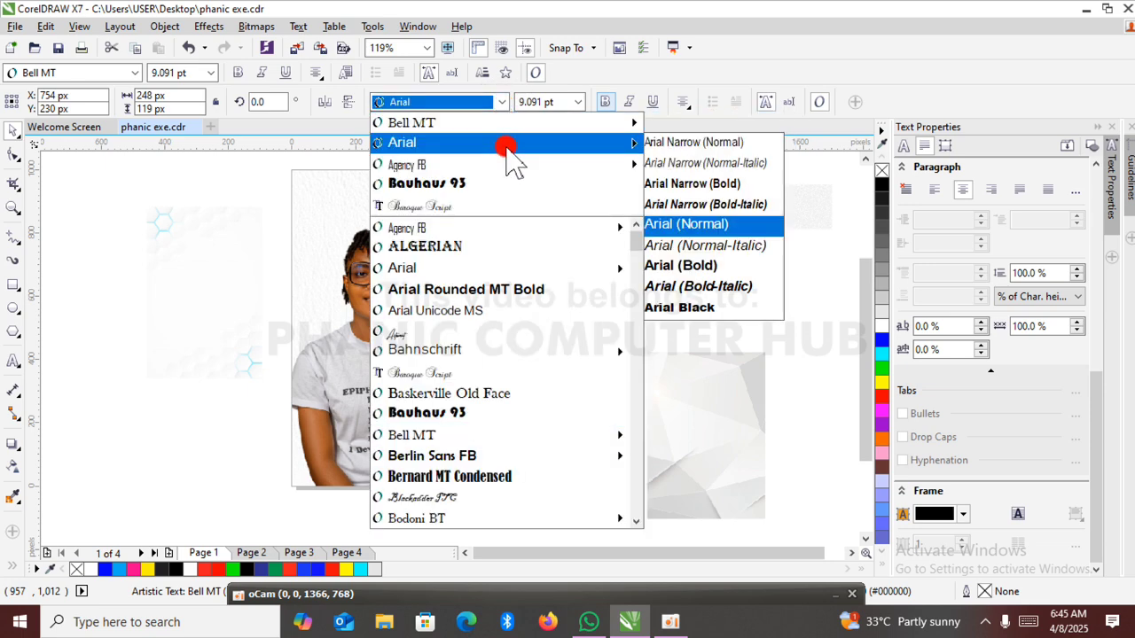
mouse_move(532, 129)
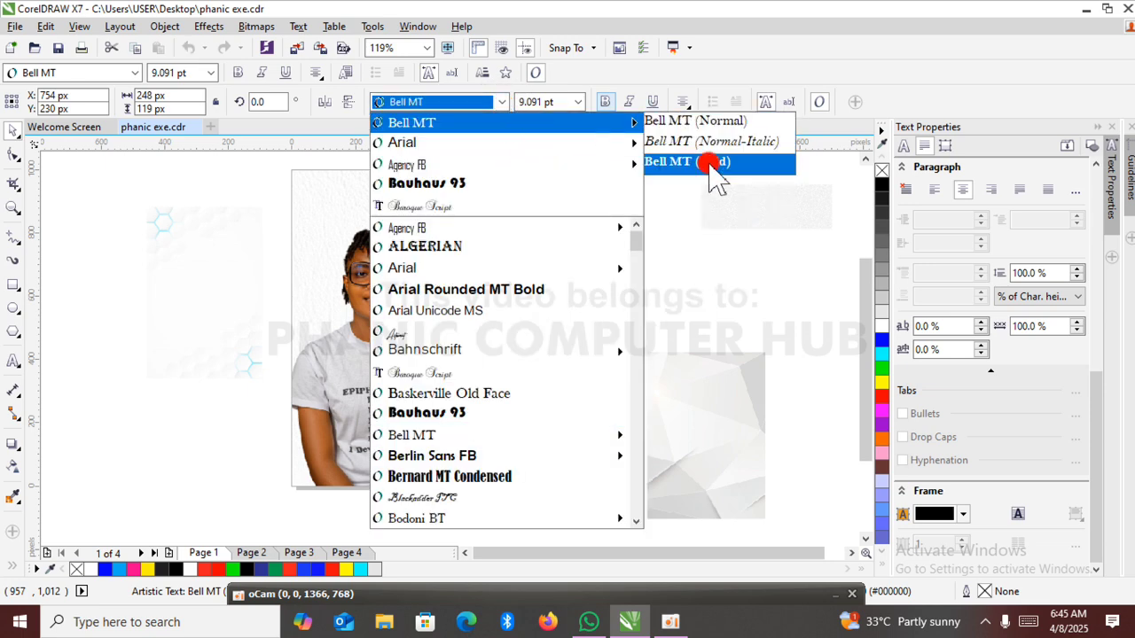
left_click(709, 161)
left_click(687, 302)
left_click(645, 321)
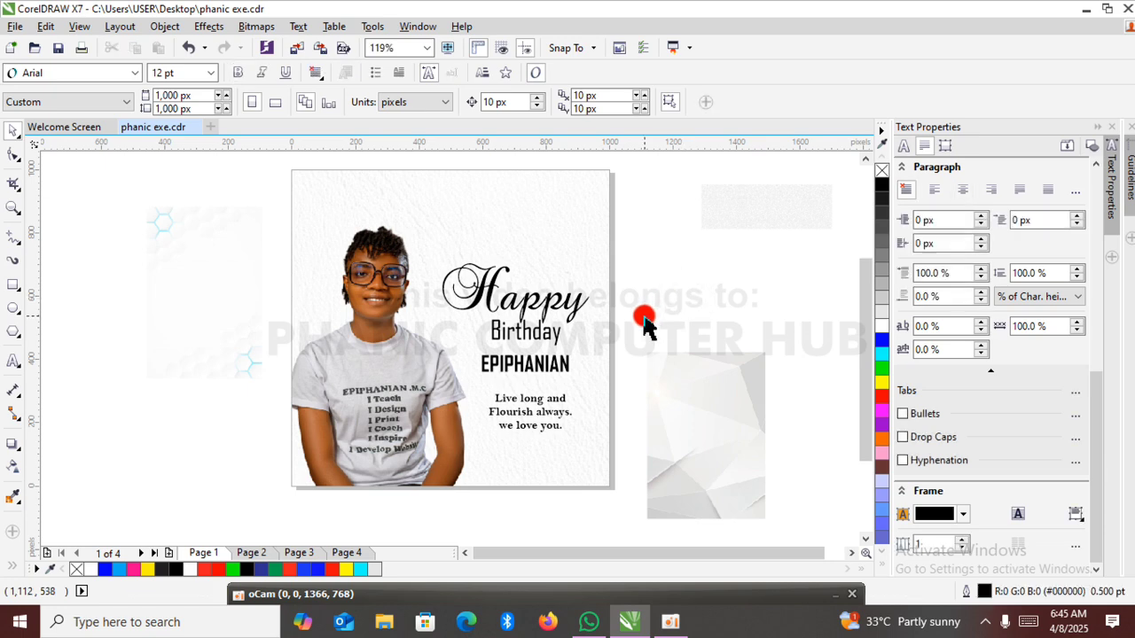
Colour the word "Birthday" red.
left_click(645, 243)
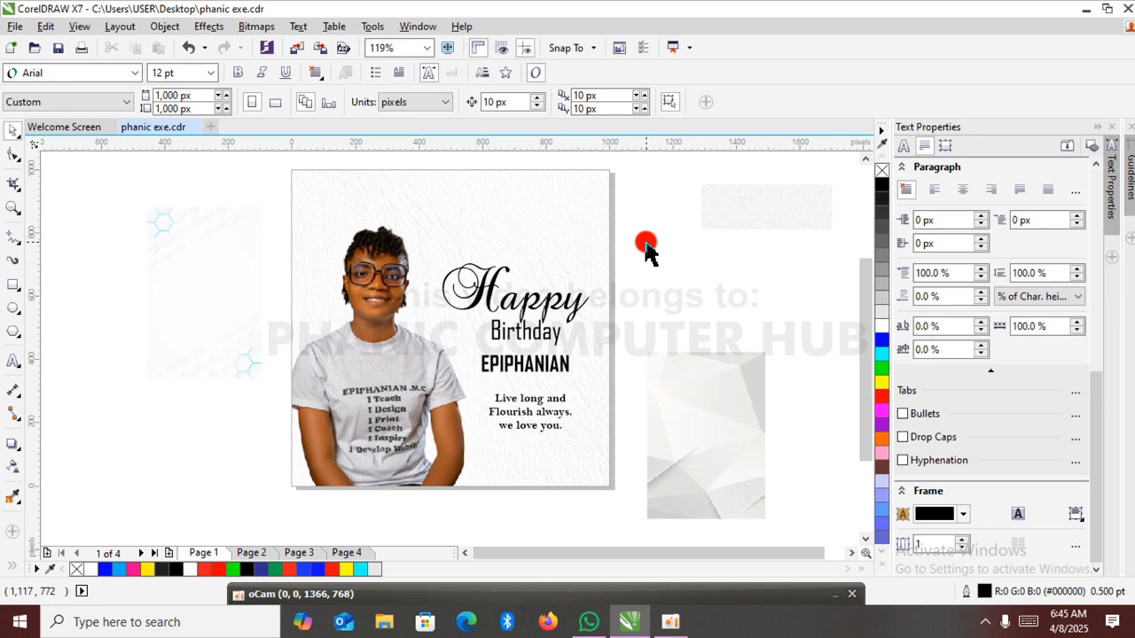
left_click(598, 206)
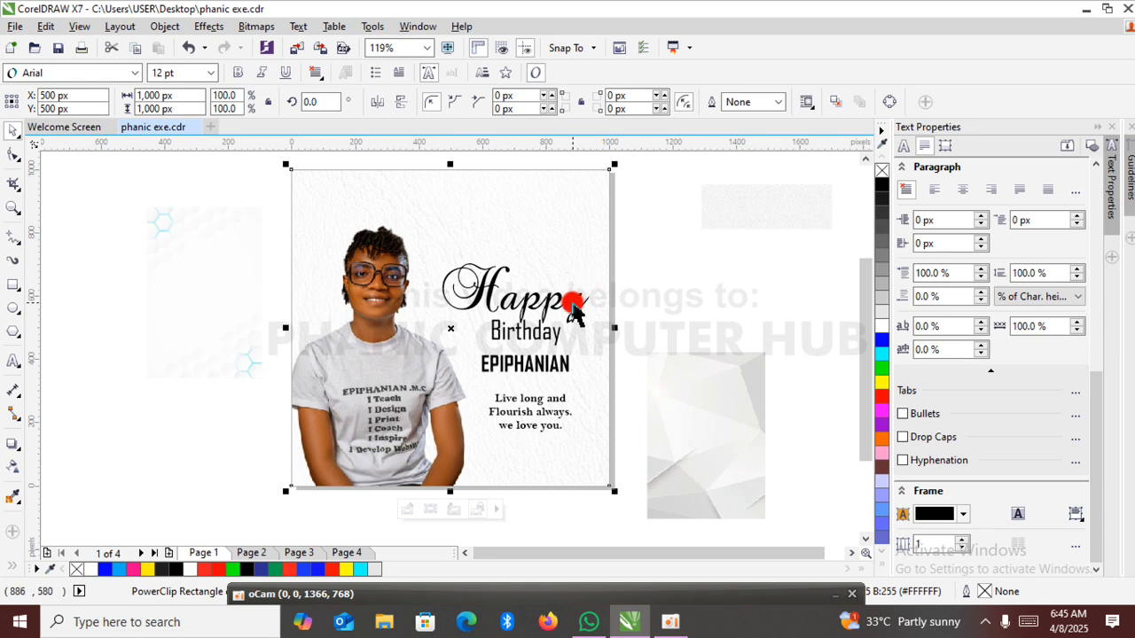
left_click(666, 278)
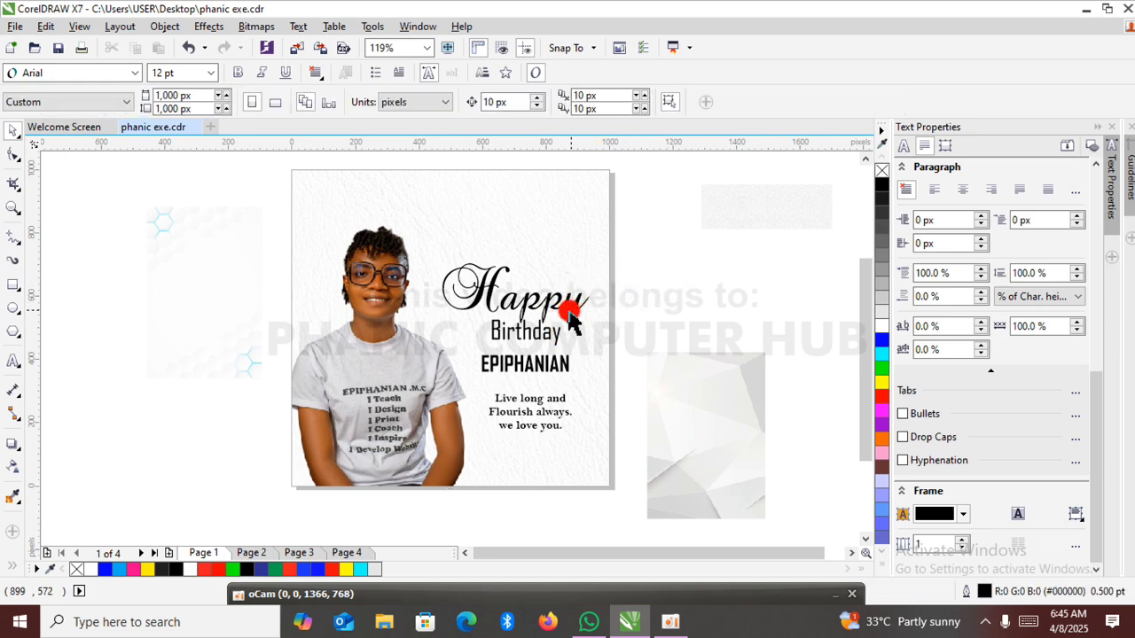
left_click(546, 344)
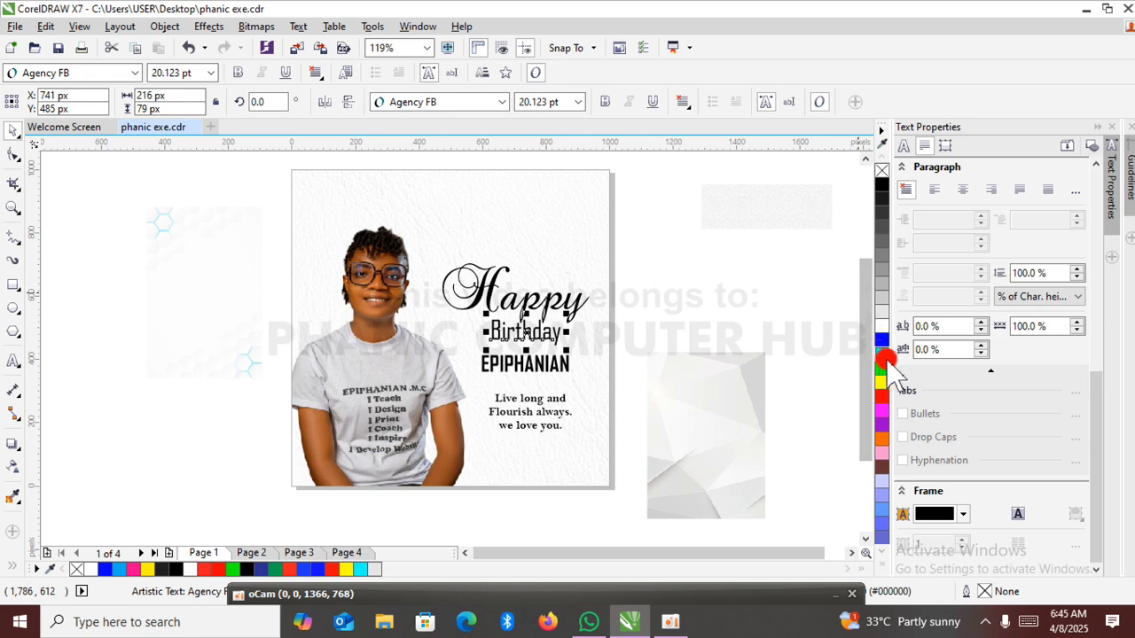
left_click(883, 396)
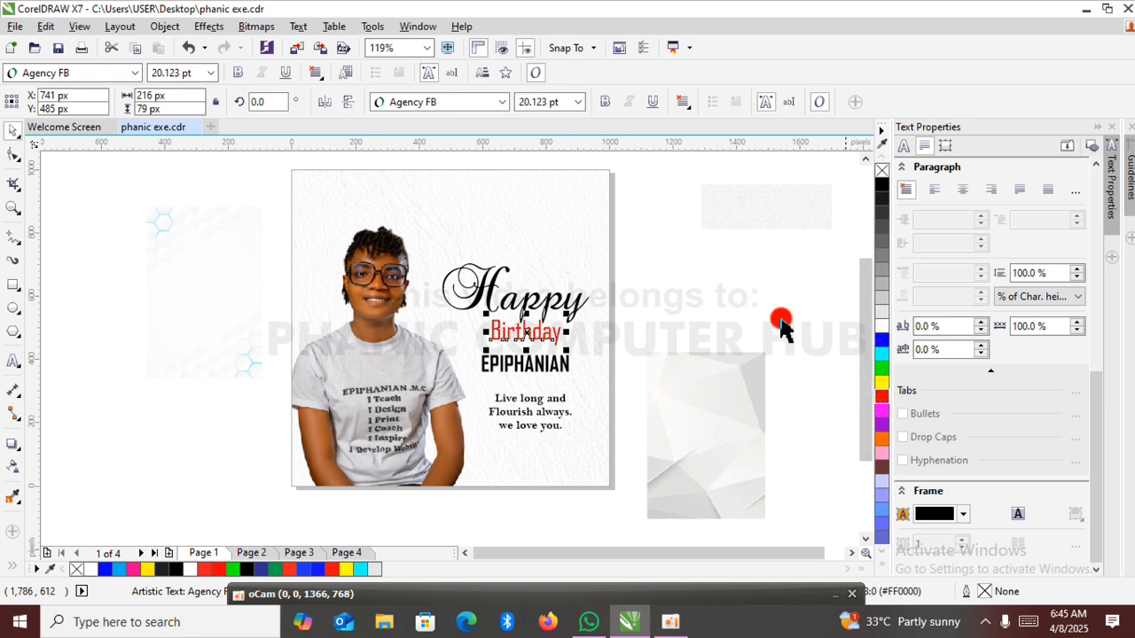
left_click(674, 277)
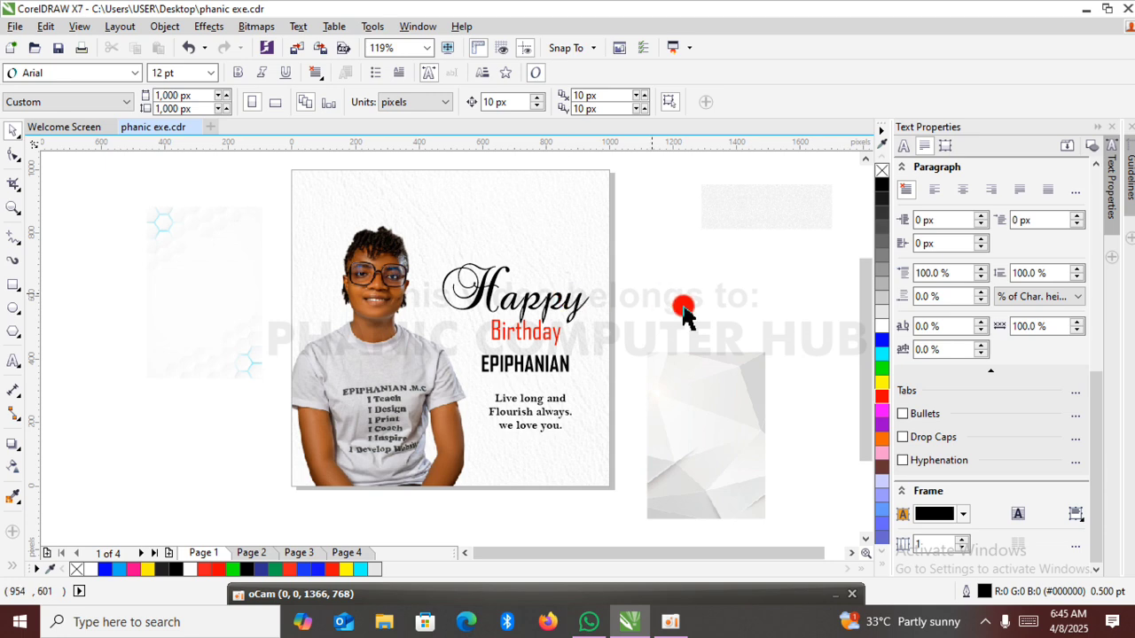
Draw a circle about 347 px in diameter beside the page, filled red and without an outline.
left_click(13, 308)
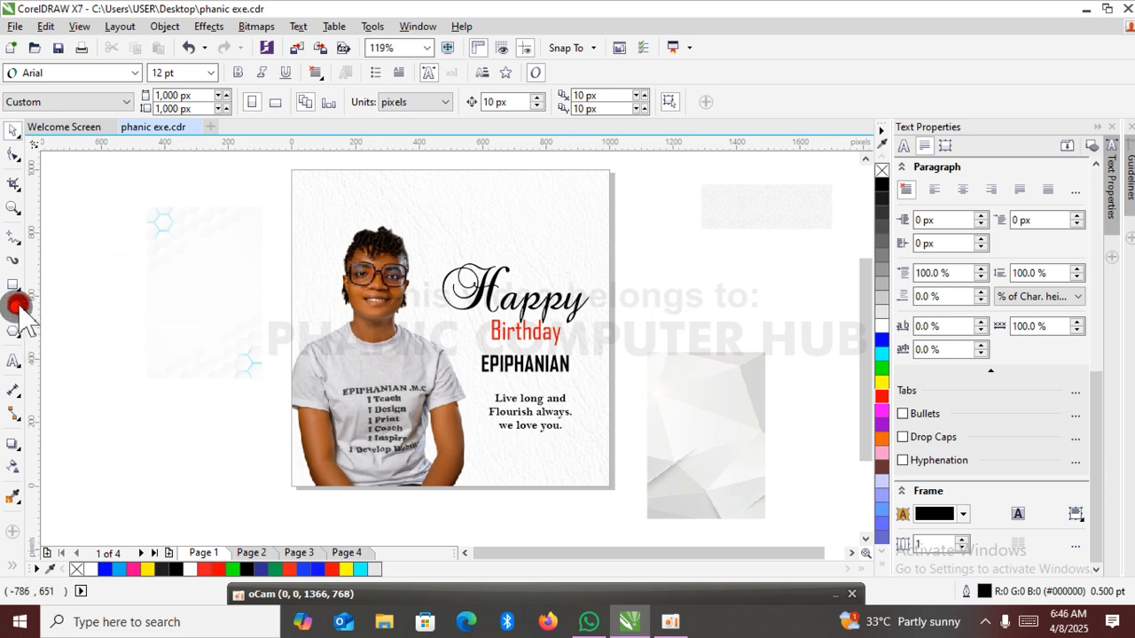
left_click_drag(195, 283, 306, 359)
key("ctrl")
left_click(18, 127)
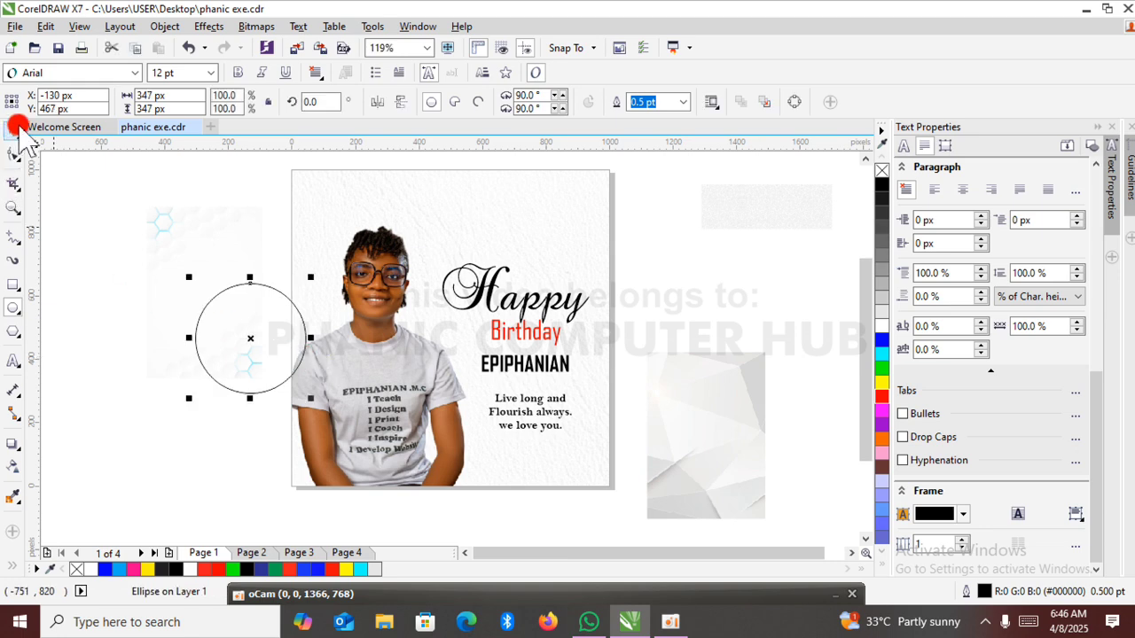
left_click(883, 396)
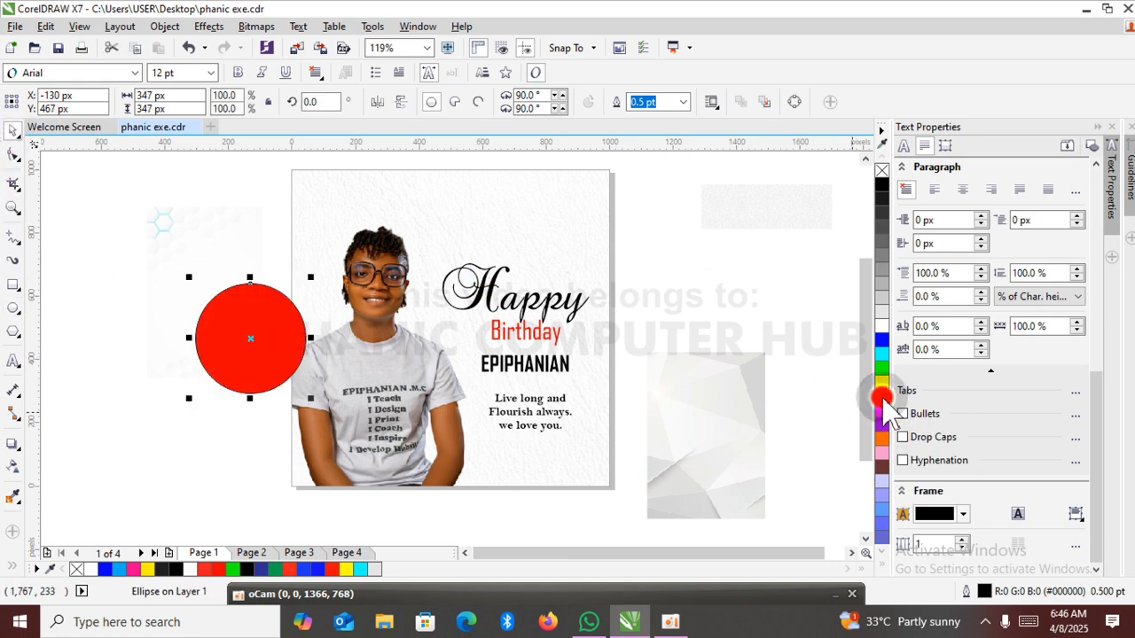
right_click(877, 170)
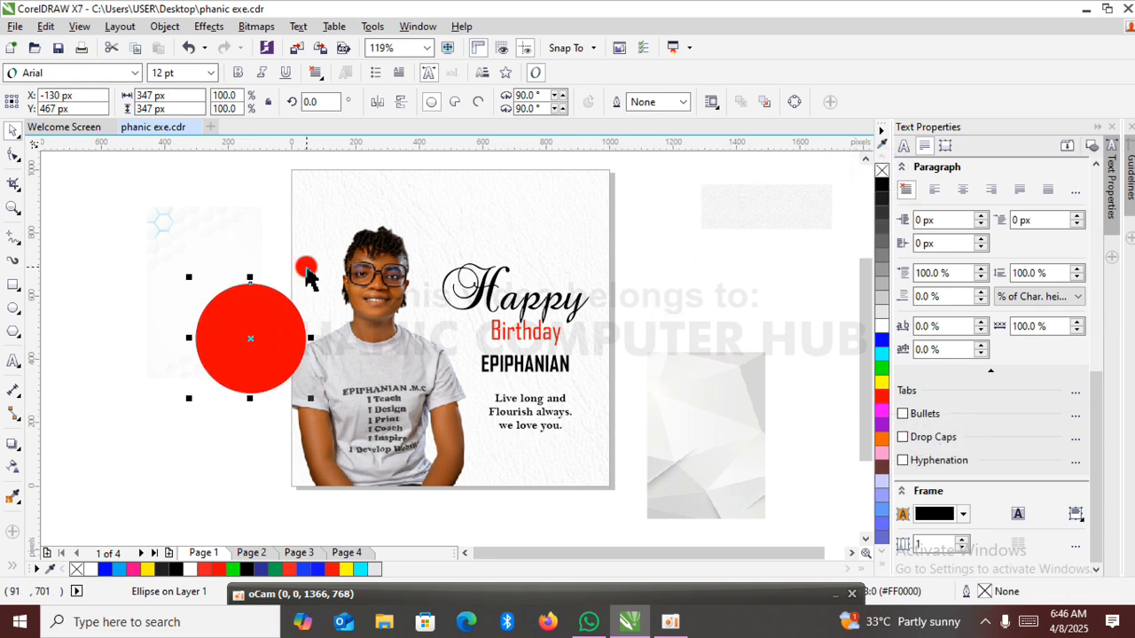
Shrink the red circle to about 233 px over the page's top-left corner and place copies over the other three corners.
left_click_drag(250, 345, 300, 184)
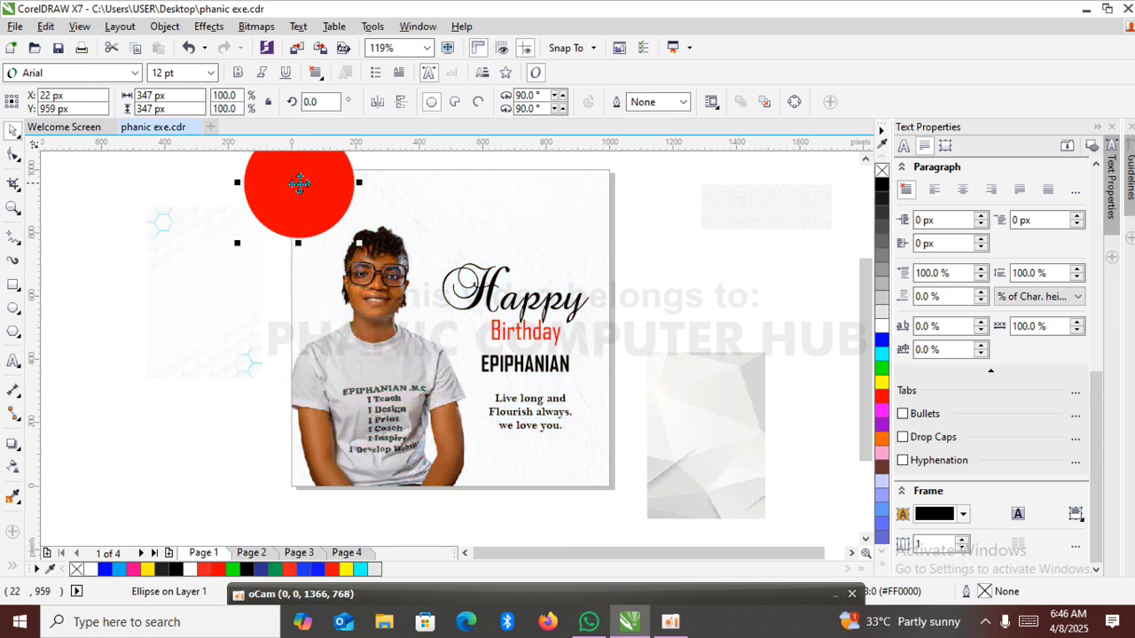
left_click_drag(240, 245, 254, 234)
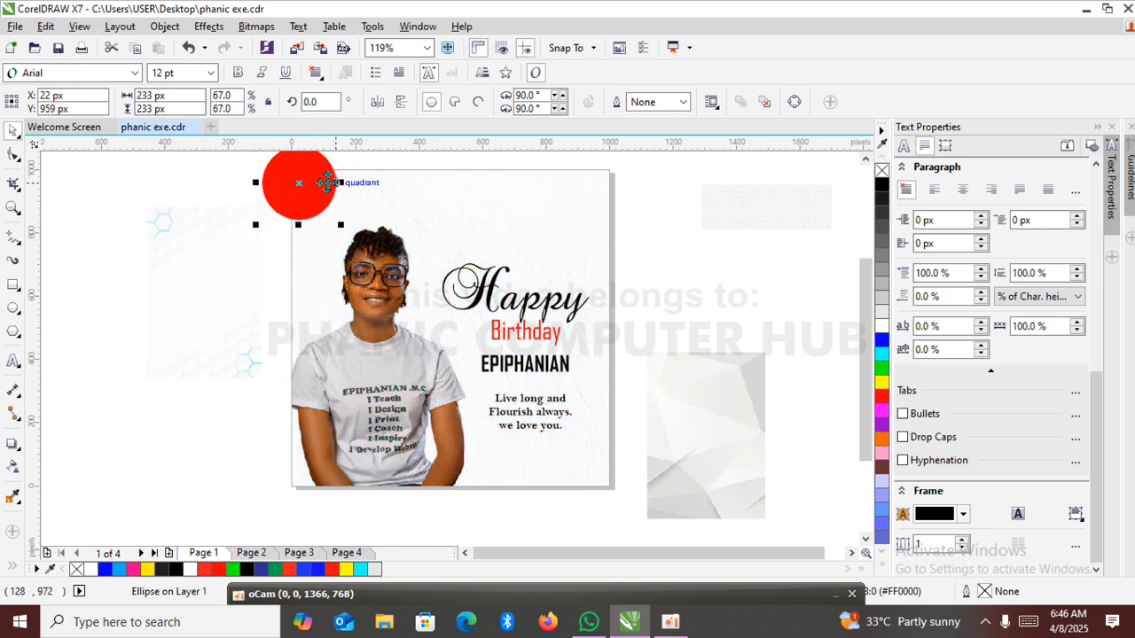
left_click_drag(317, 182, 625, 477)
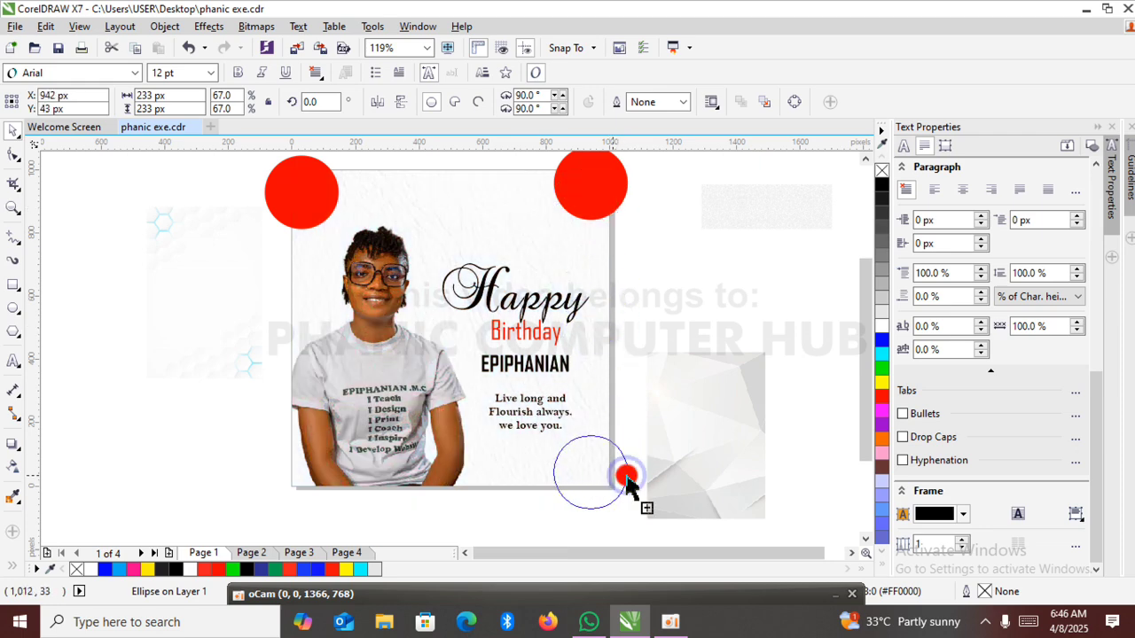
left_click_drag(626, 479, 320, 484)
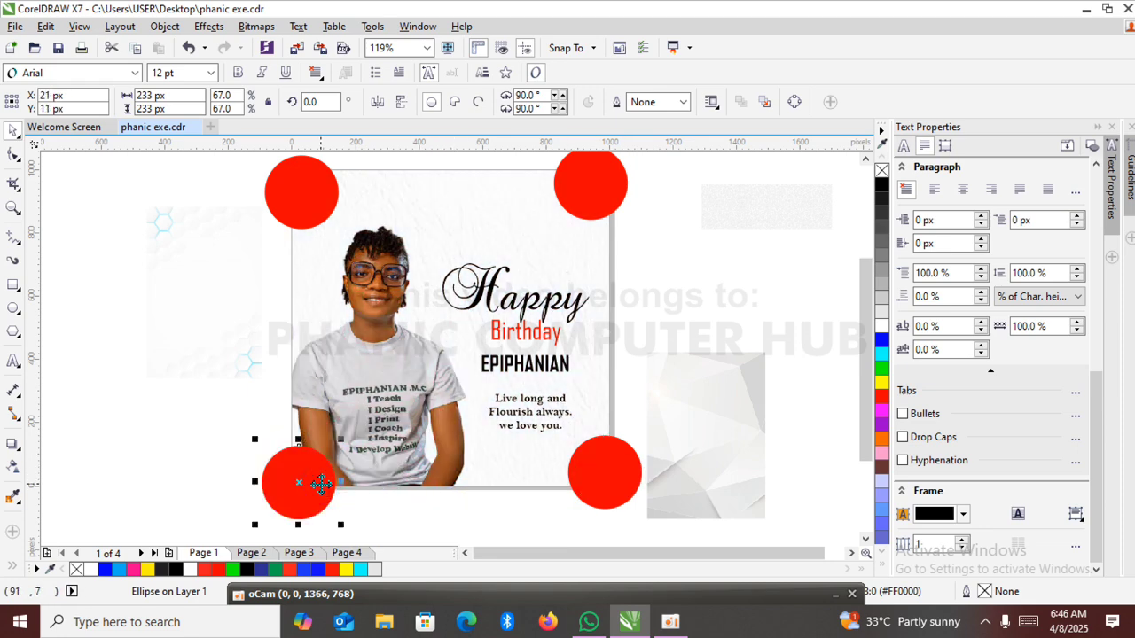
Align the two upper circles level with the top-right one and the two lower circles level with the bottom-right one.
left_click(305, 201)
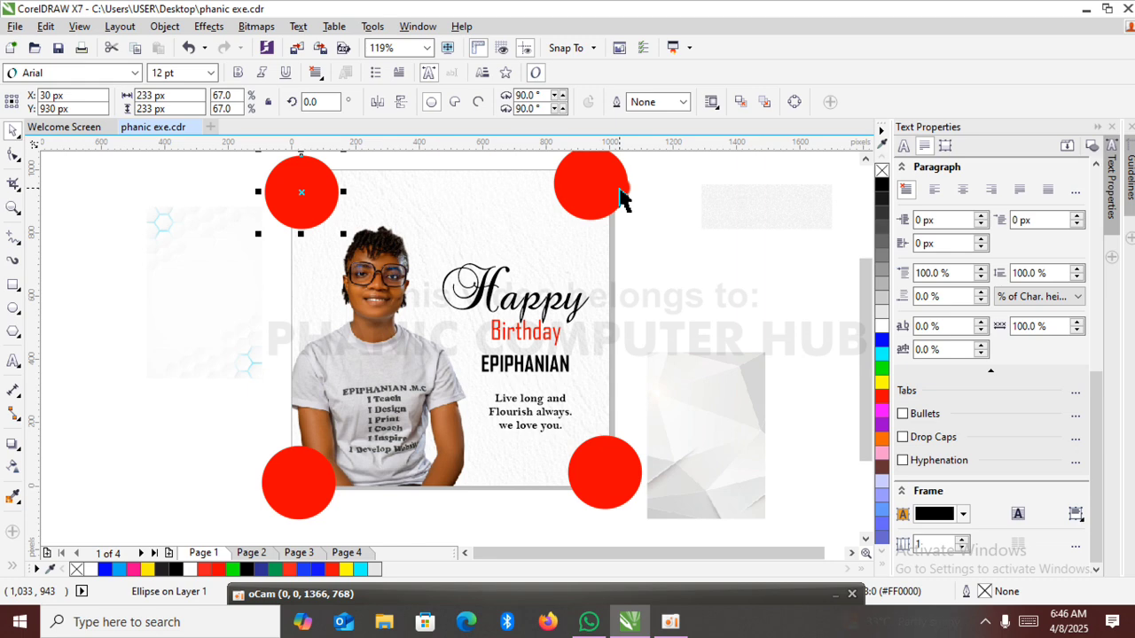
left_click(620, 194, "shift")
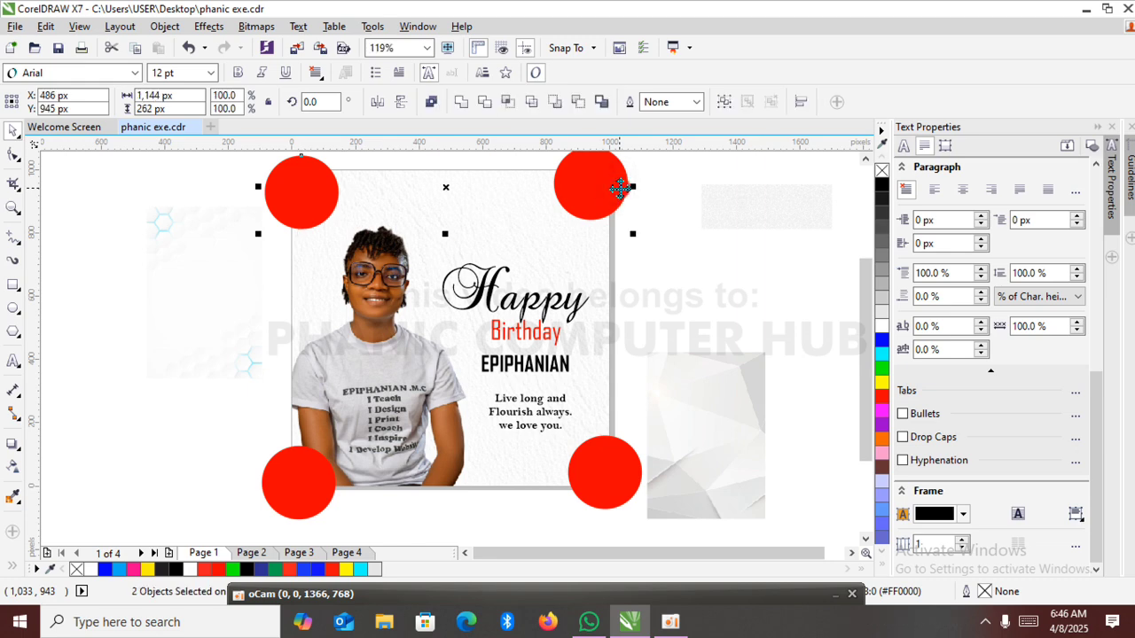
left_click(303, 486)
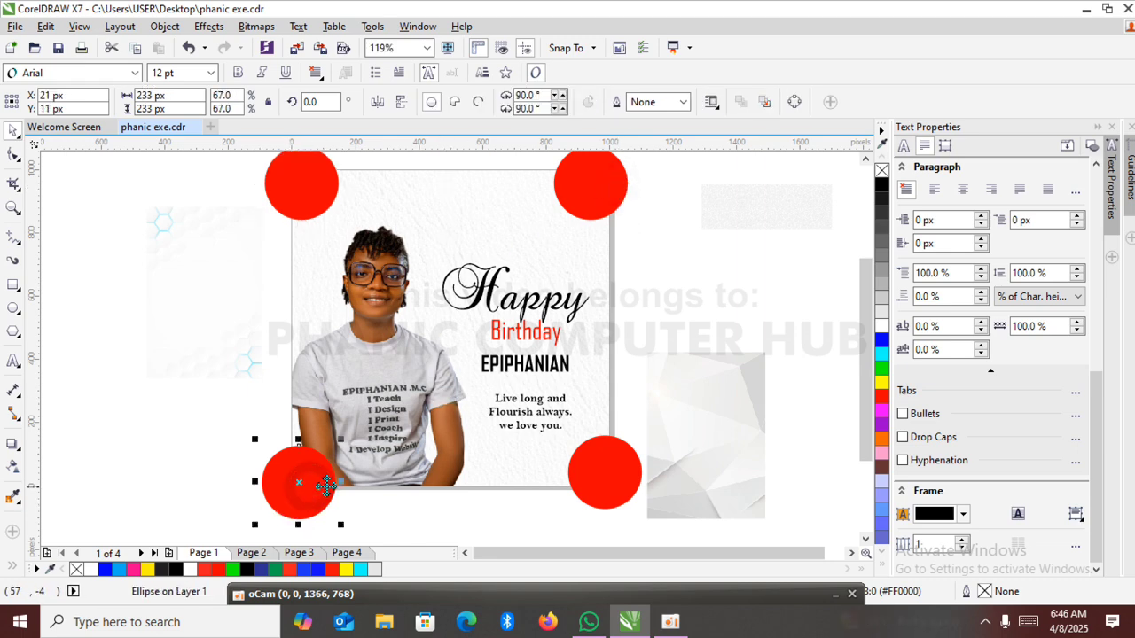
left_click(624, 488, "shift")
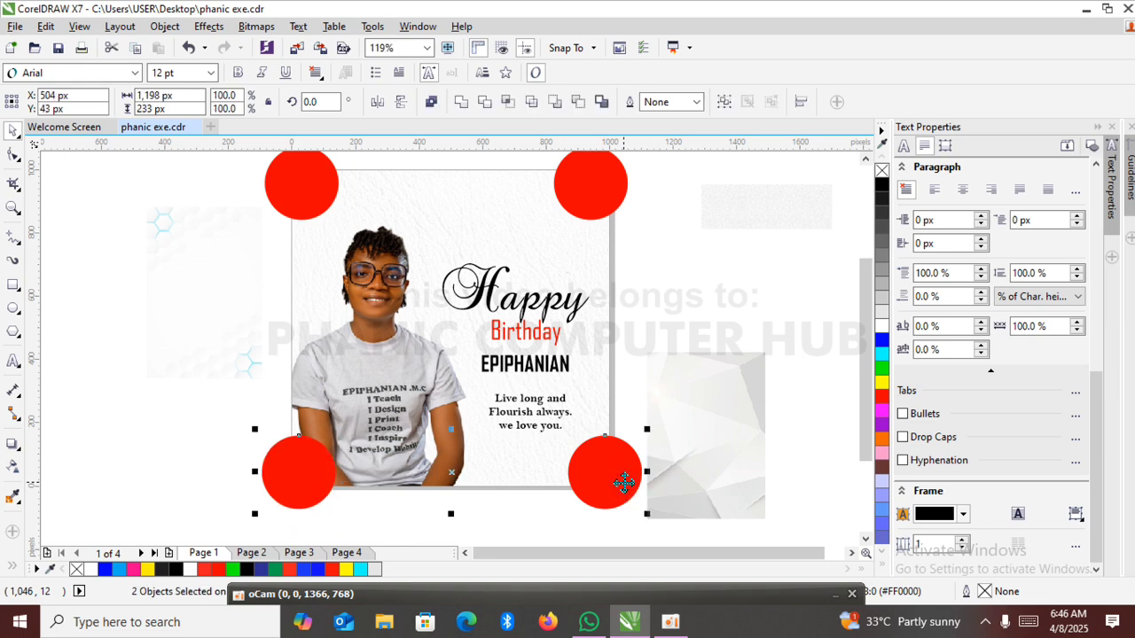
left_click(725, 285)
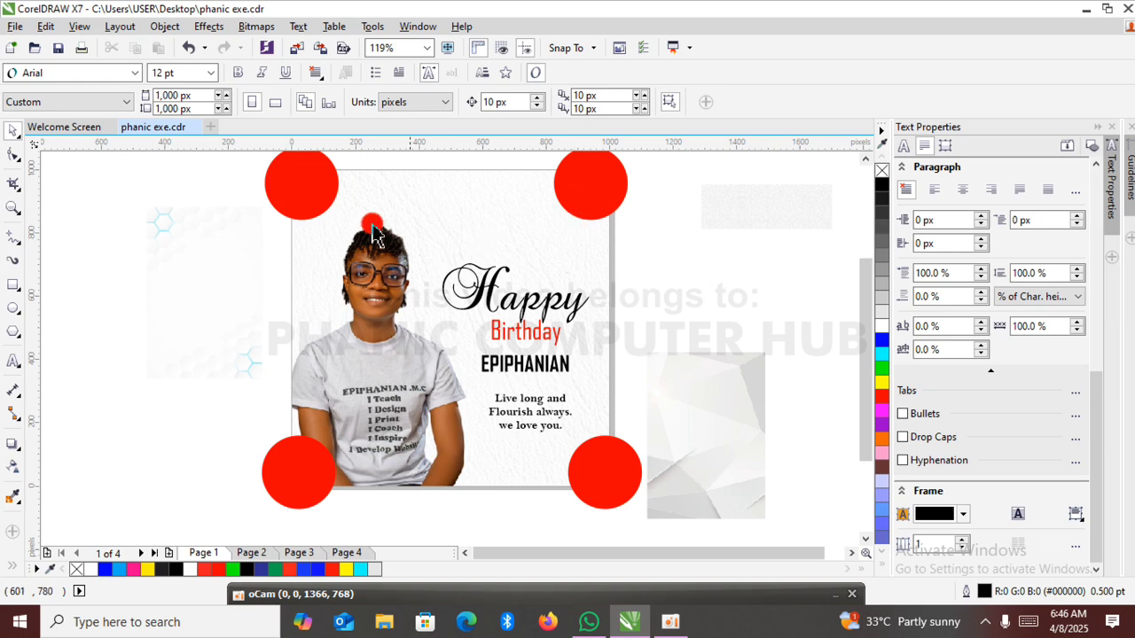
PowerClip the red circle at the page's top-left corner inside the leather background rectangle.
left_click(297, 196)
right_click(298, 195)
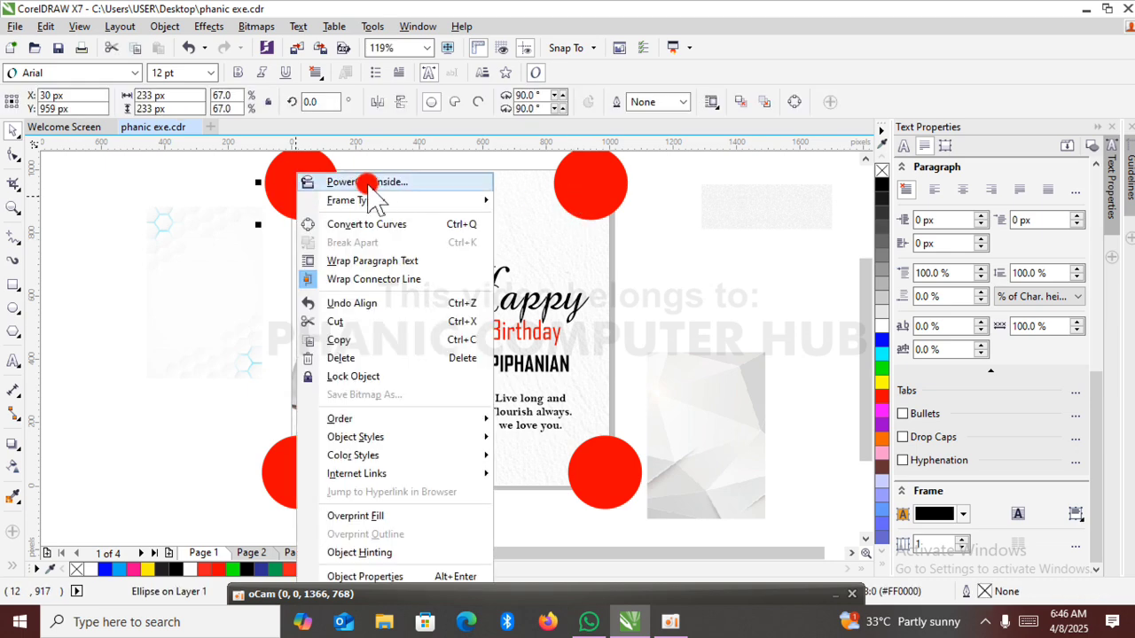
left_click(367, 181)
left_click(377, 184)
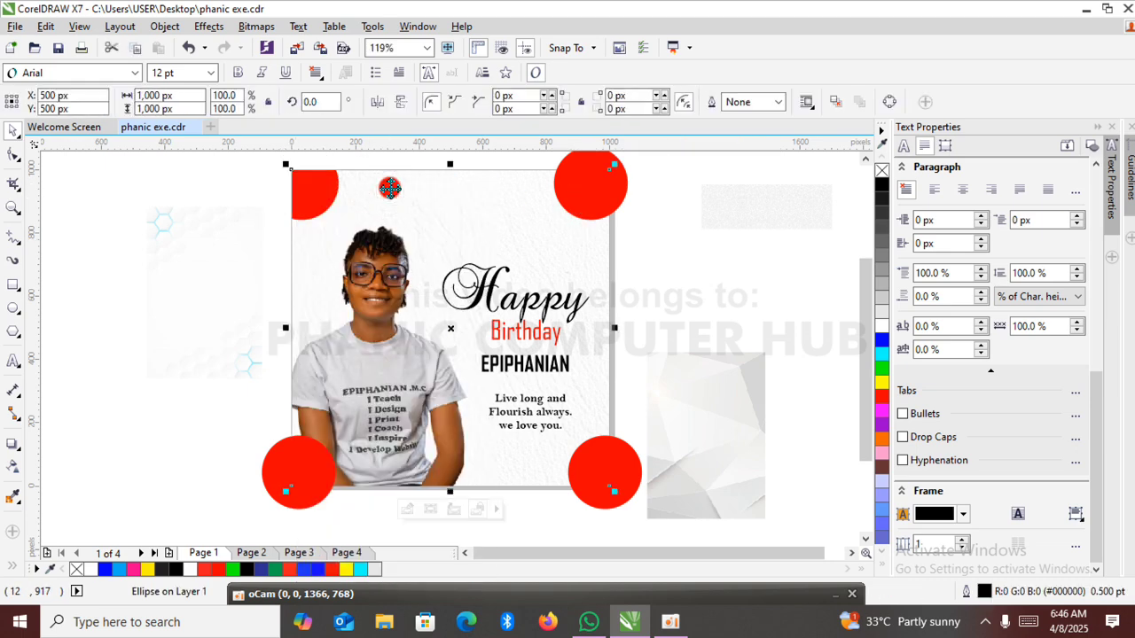
left_click(170, 226)
Try to PowerClip the top-right circle inside the background rectangle, and undo the placement.
left_click(589, 186)
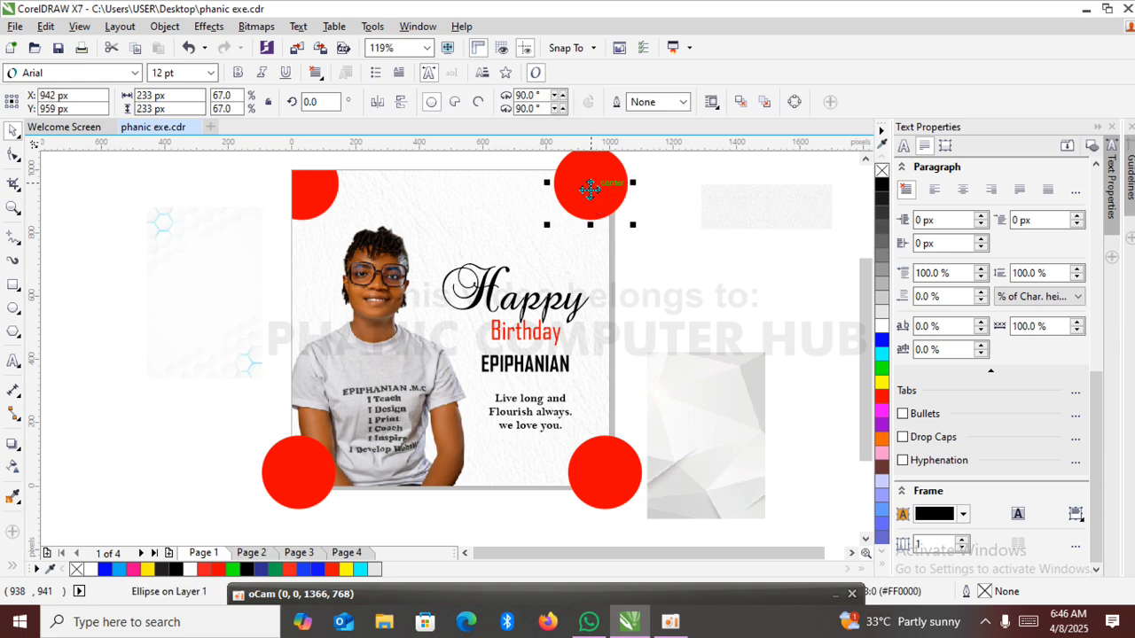
right_click(589, 189)
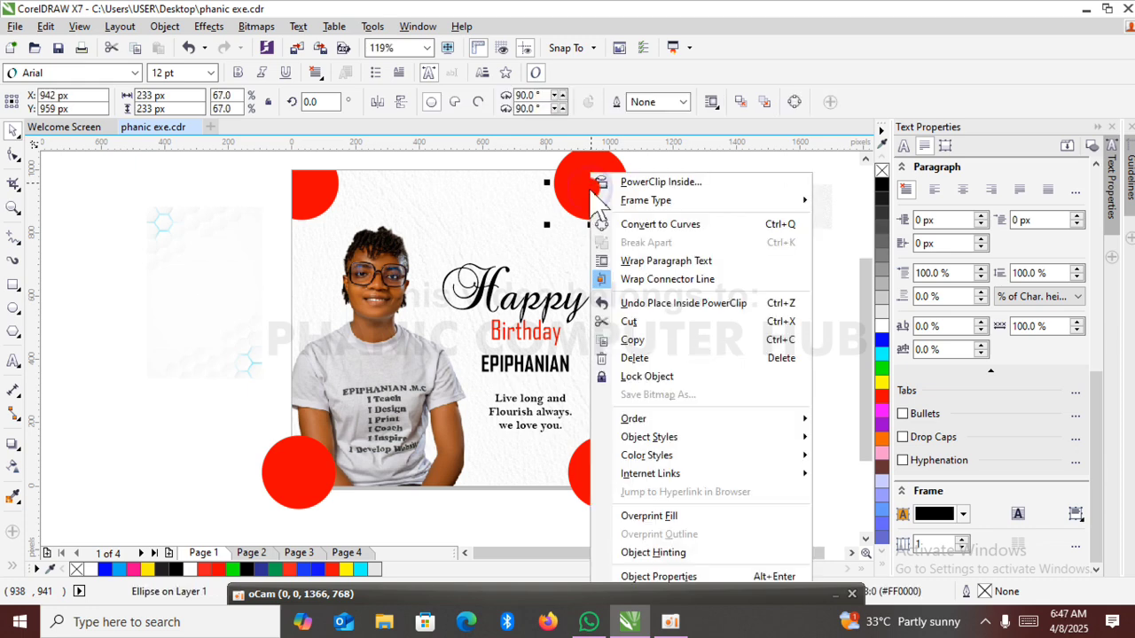
left_click(667, 184)
left_click(521, 213)
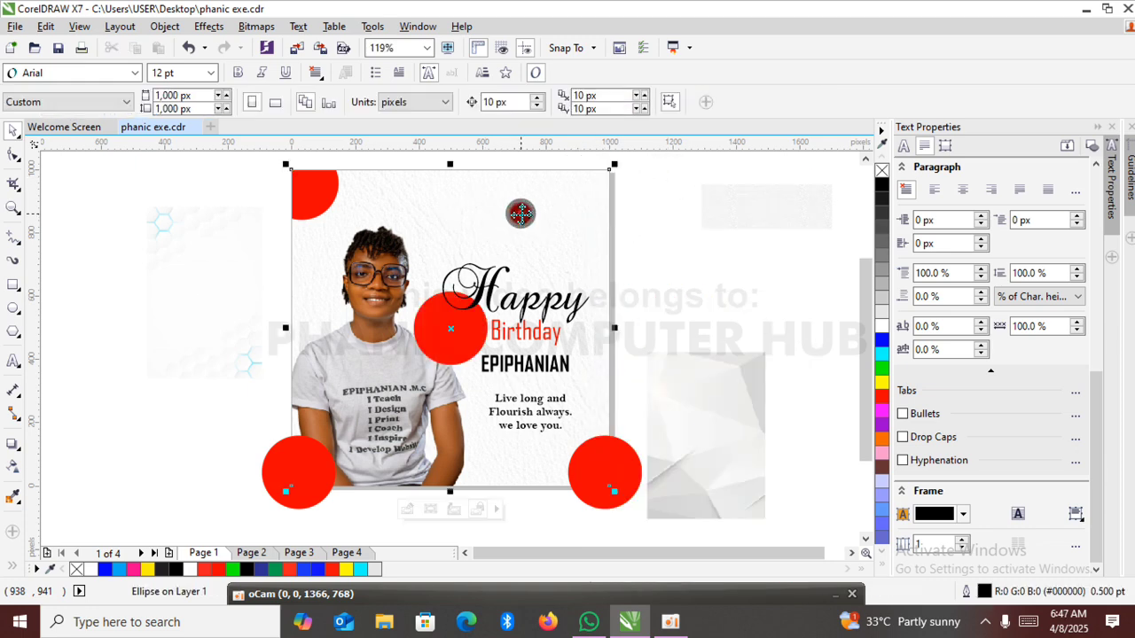
left_click(674, 249)
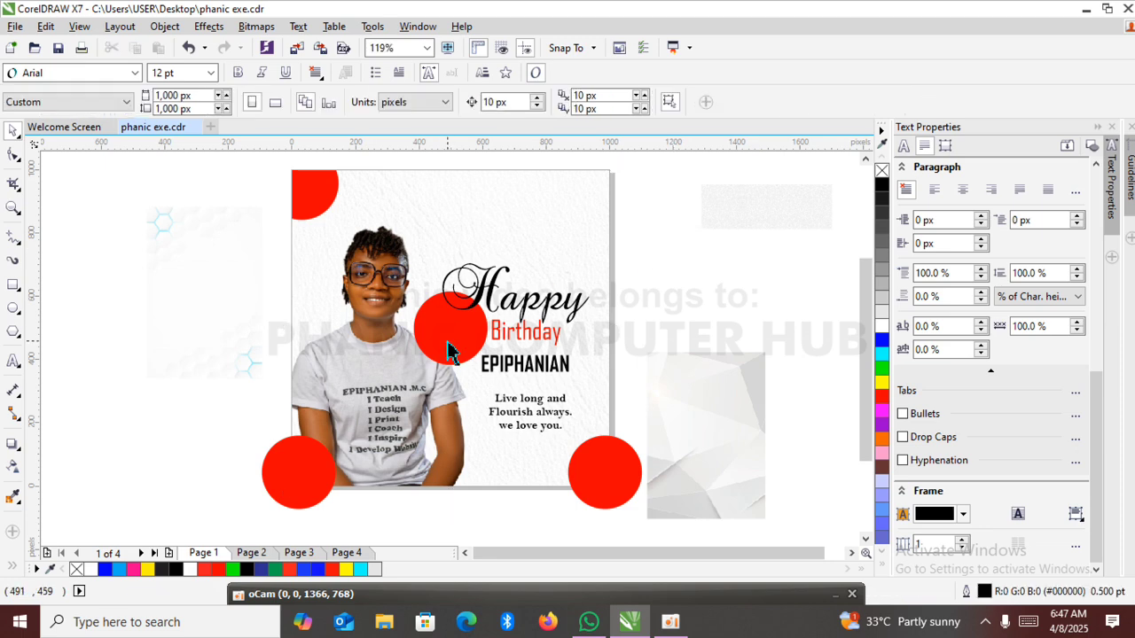
key("ctrl+z")
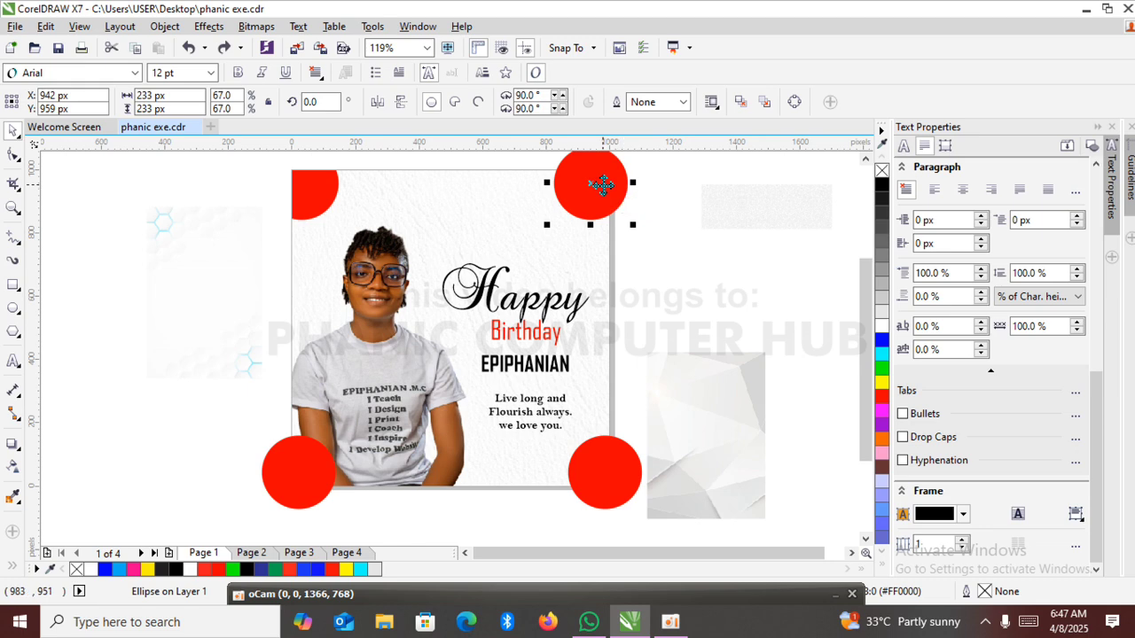
PowerClip the top-right red circle inside the leather background rectangle.
right_click(602, 183)
left_click(663, 182)
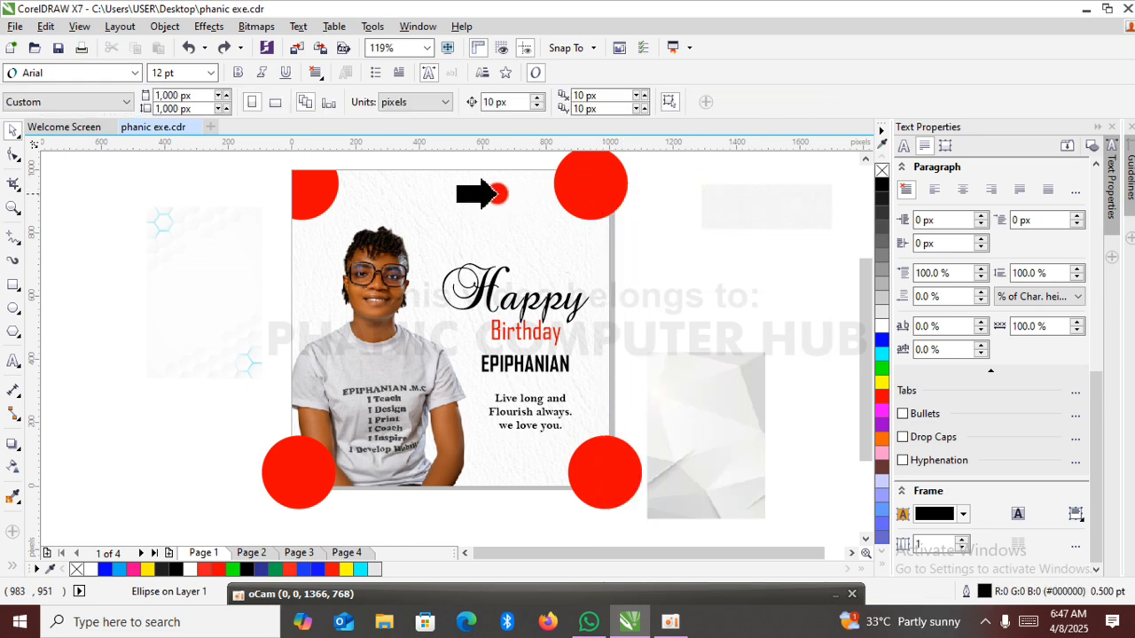
left_click(498, 191)
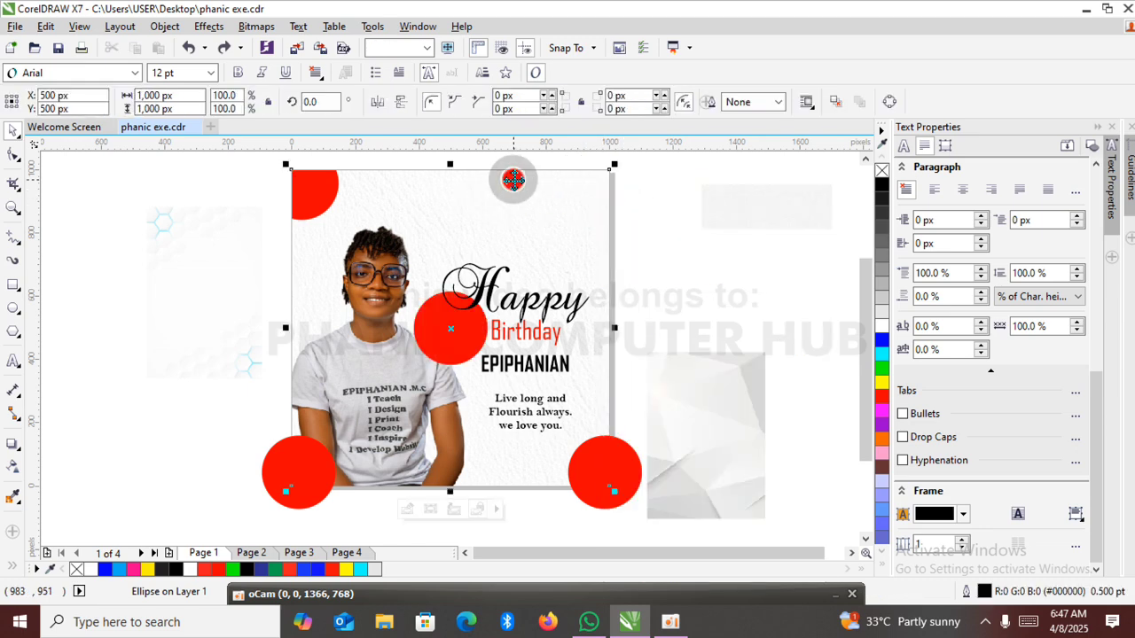
left_click(707, 251)
PowerClip the bottom-right and bottom-left red circles inside the leather background rectangle.
left_click(606, 472)
right_click(603, 469)
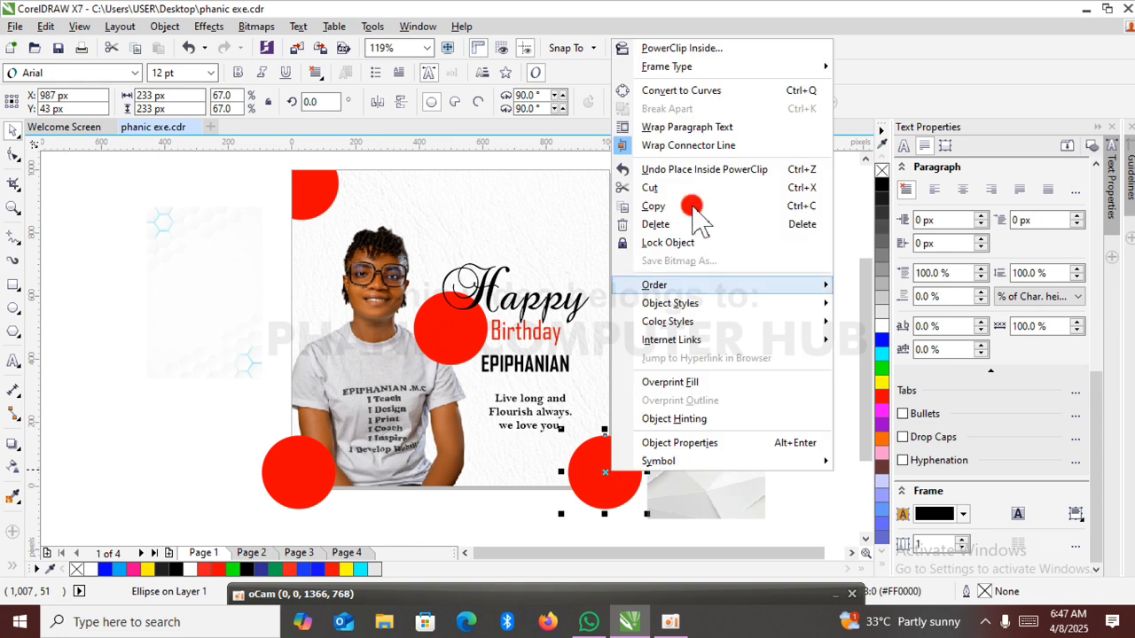
left_click(691, 47)
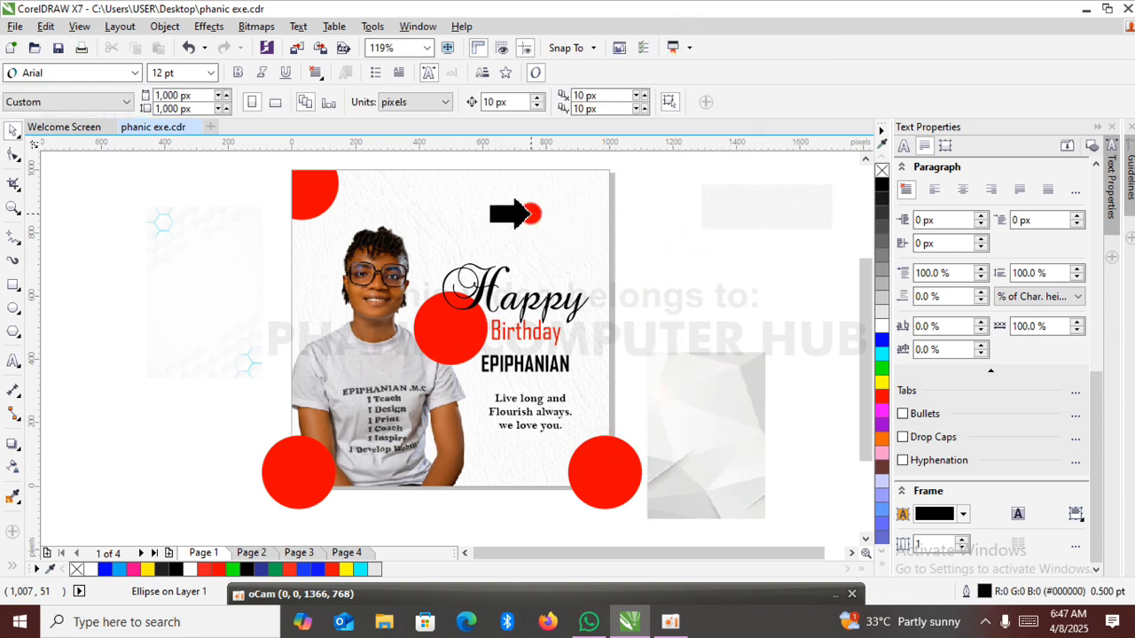
left_click(532, 213)
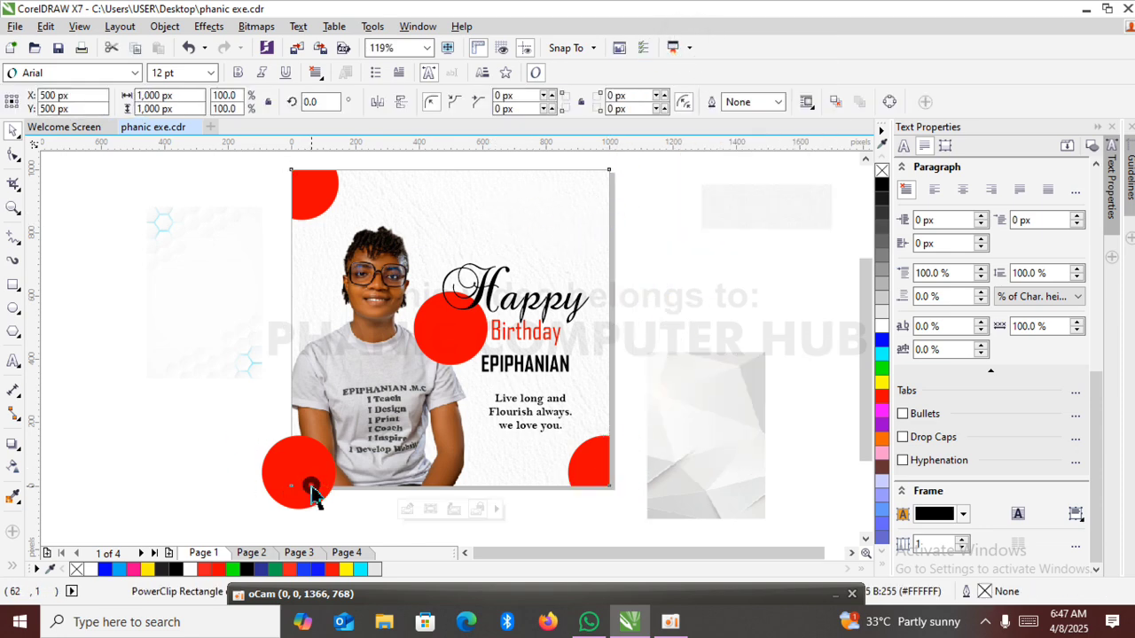
left_click(270, 477)
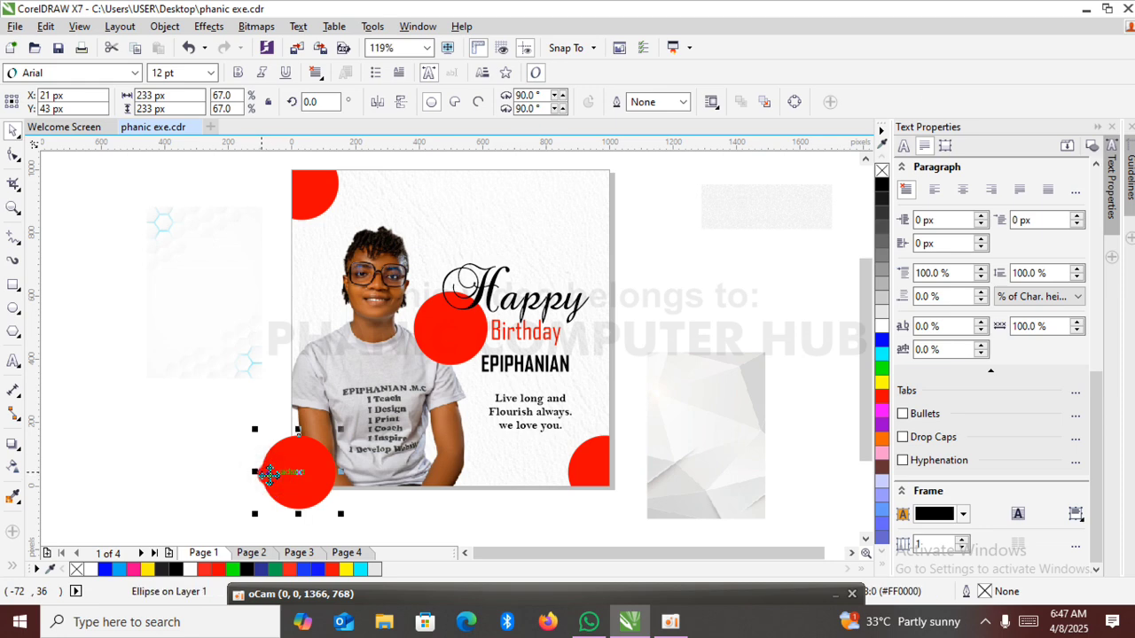
right_click(270, 477)
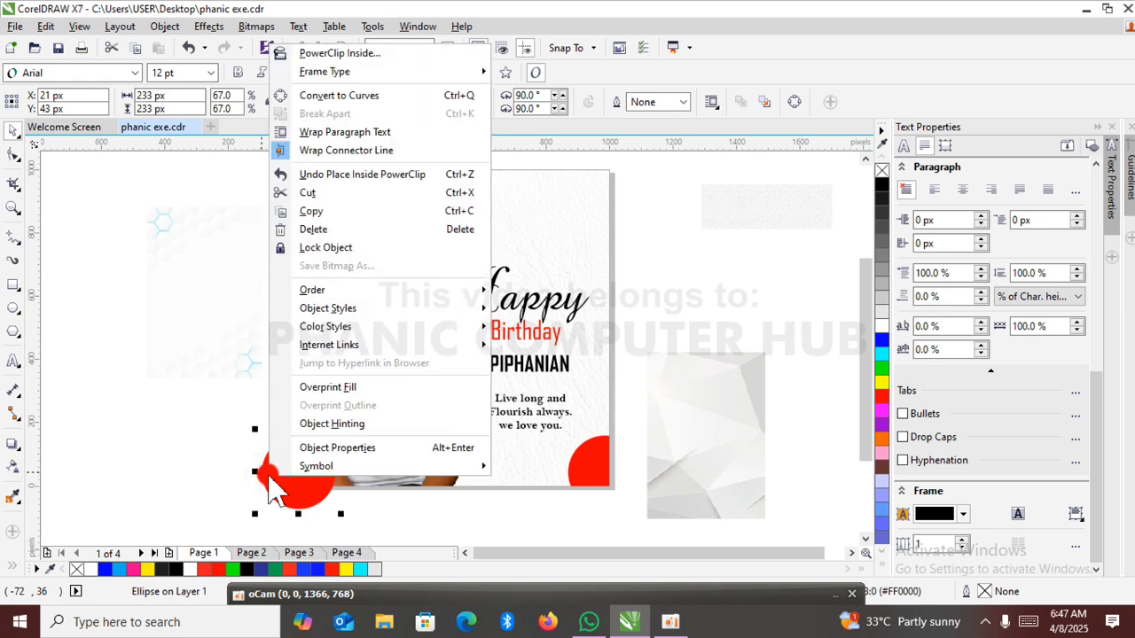
left_click(365, 53)
left_click(470, 230)
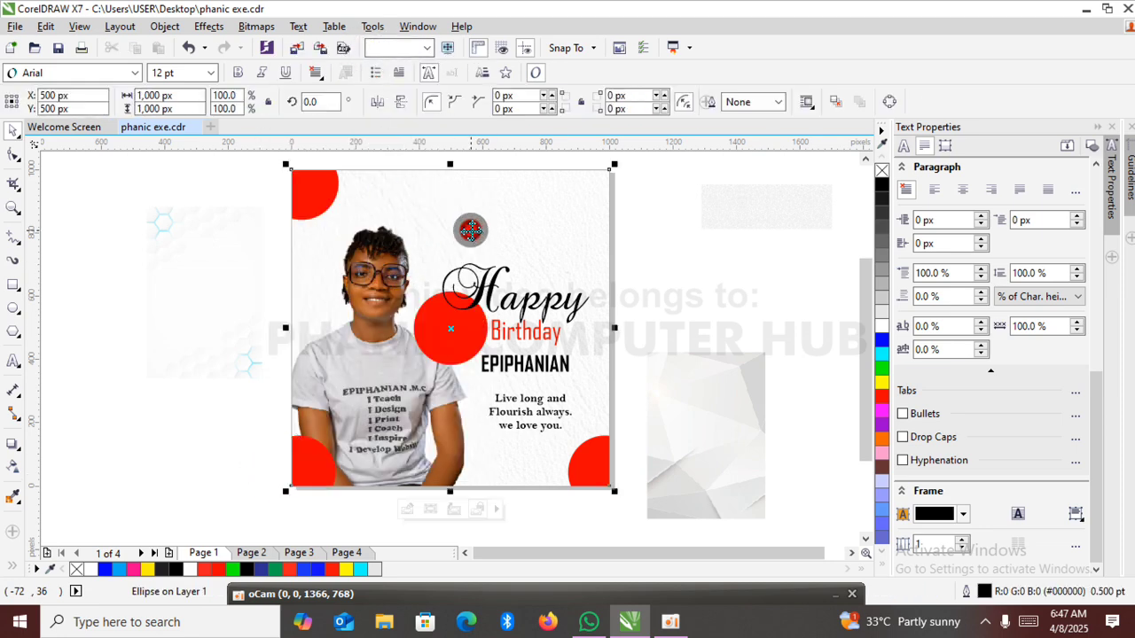
left_click(735, 292)
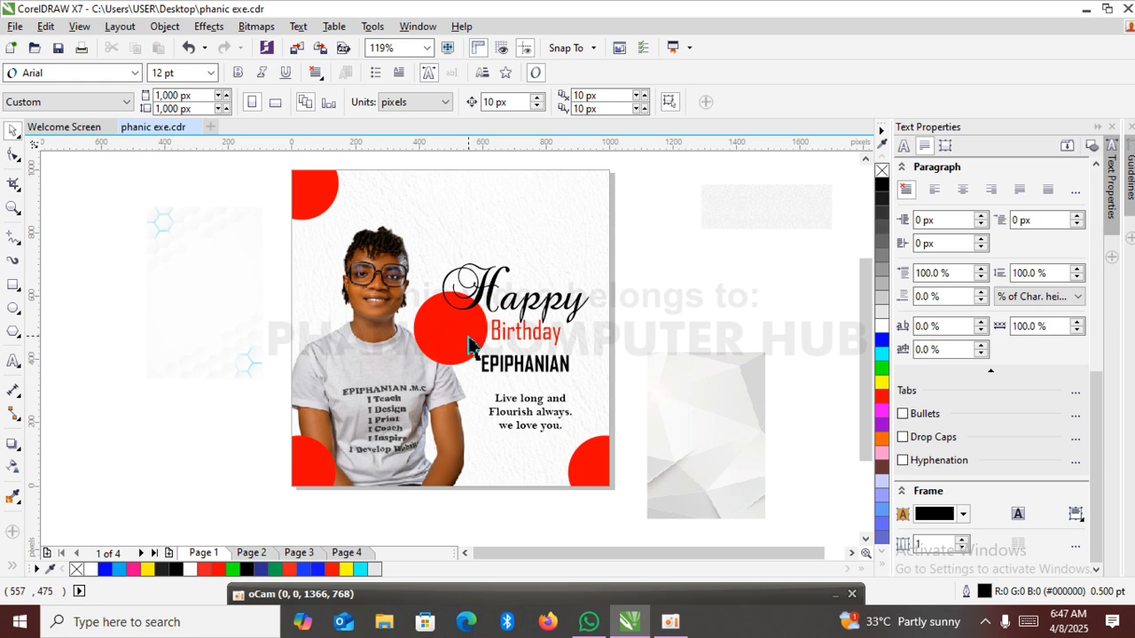
Move the clipped circle from the page centre to the top-right corner, centred at about X 1,000 px, Y 959 px.
left_click(470, 344, "ctrl")
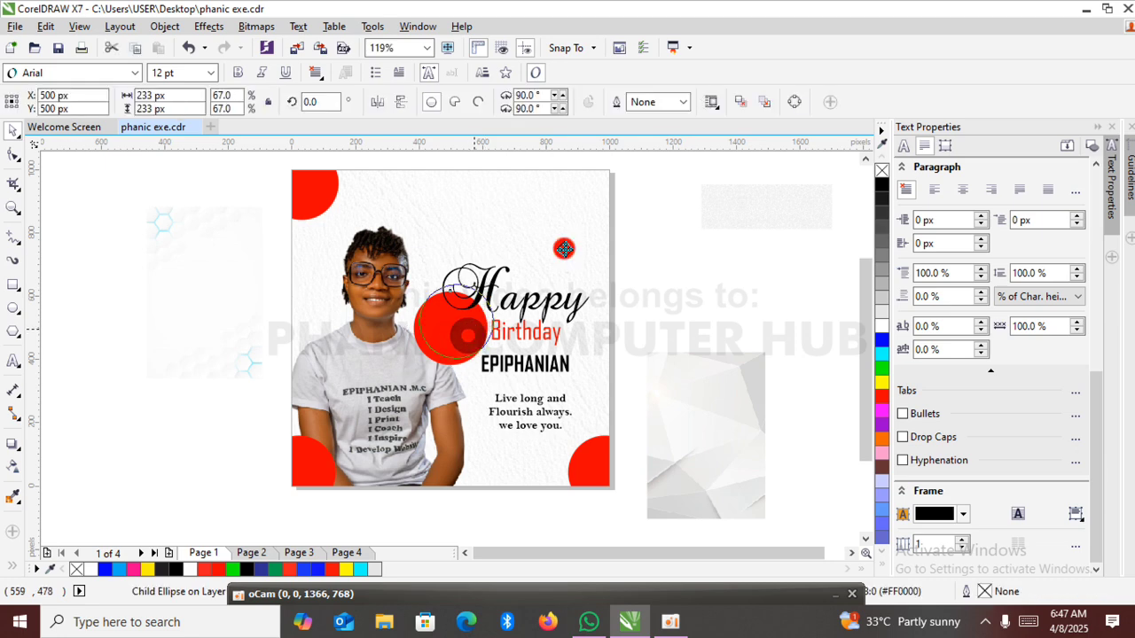
left_click_drag(465, 335, 623, 206)
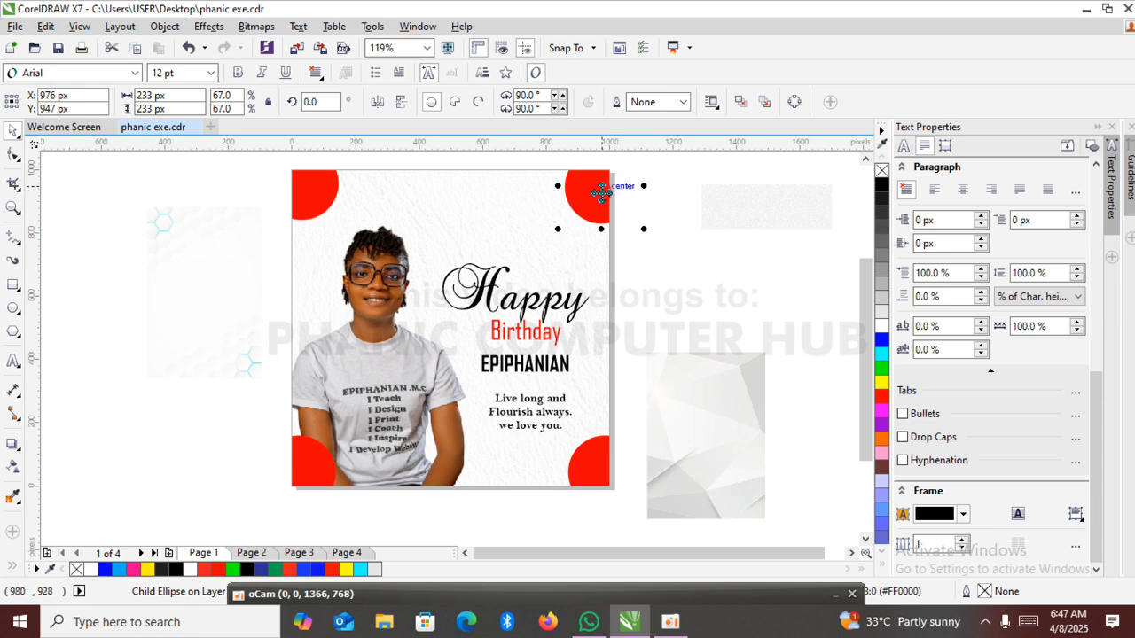
left_click_drag(601, 189, 609, 184)
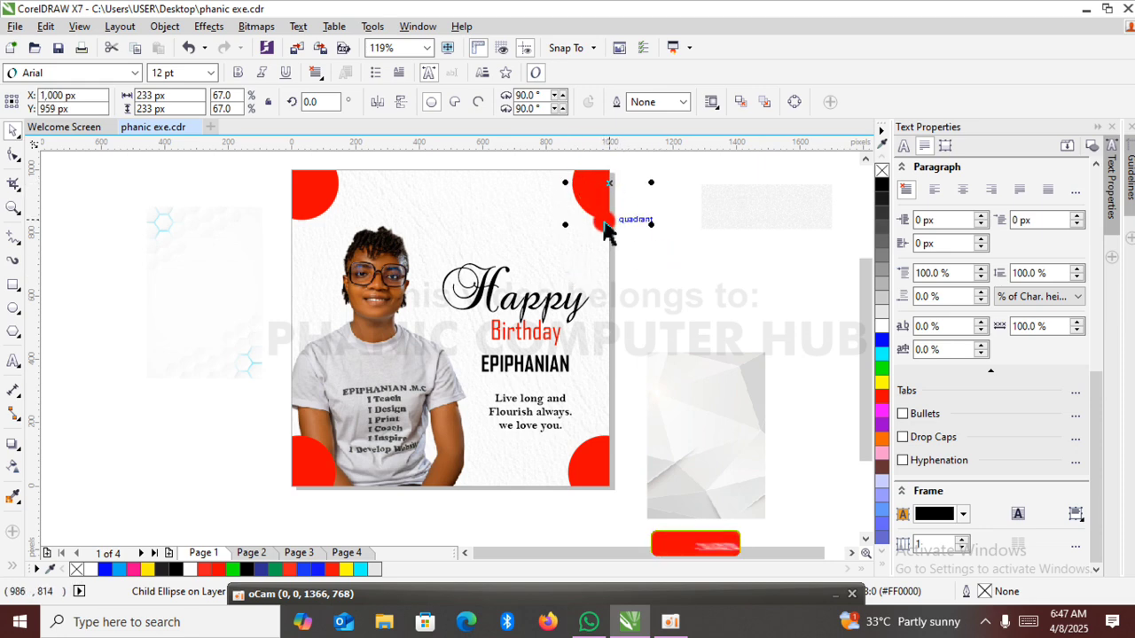
Fill the top-right and bottom-left corner circles with black.
left_click(882, 184)
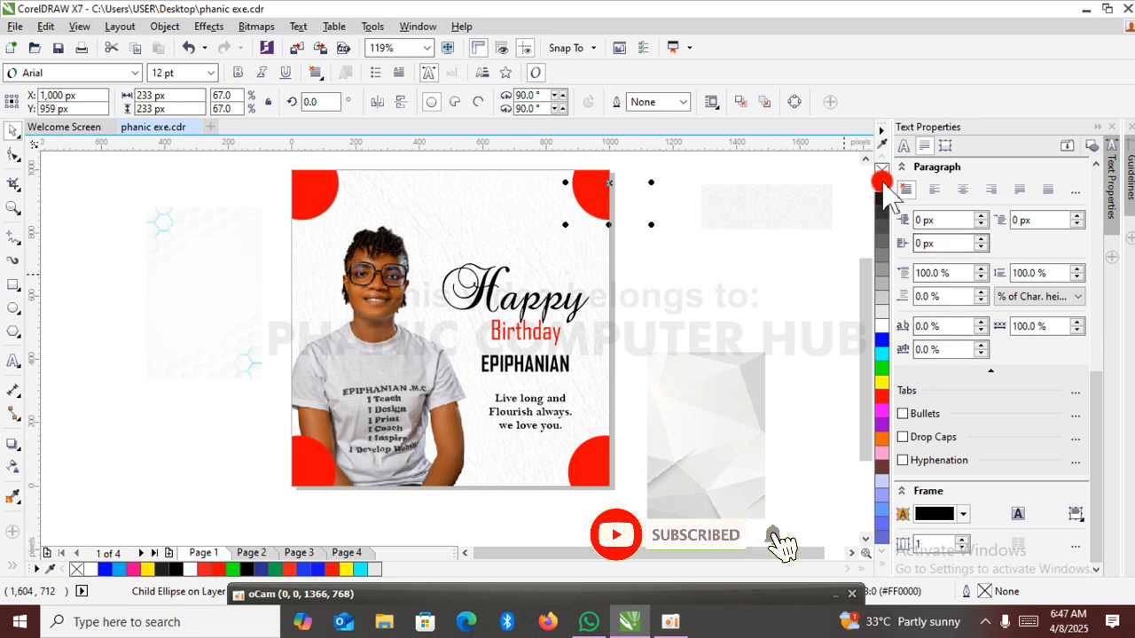
left_click(324, 479)
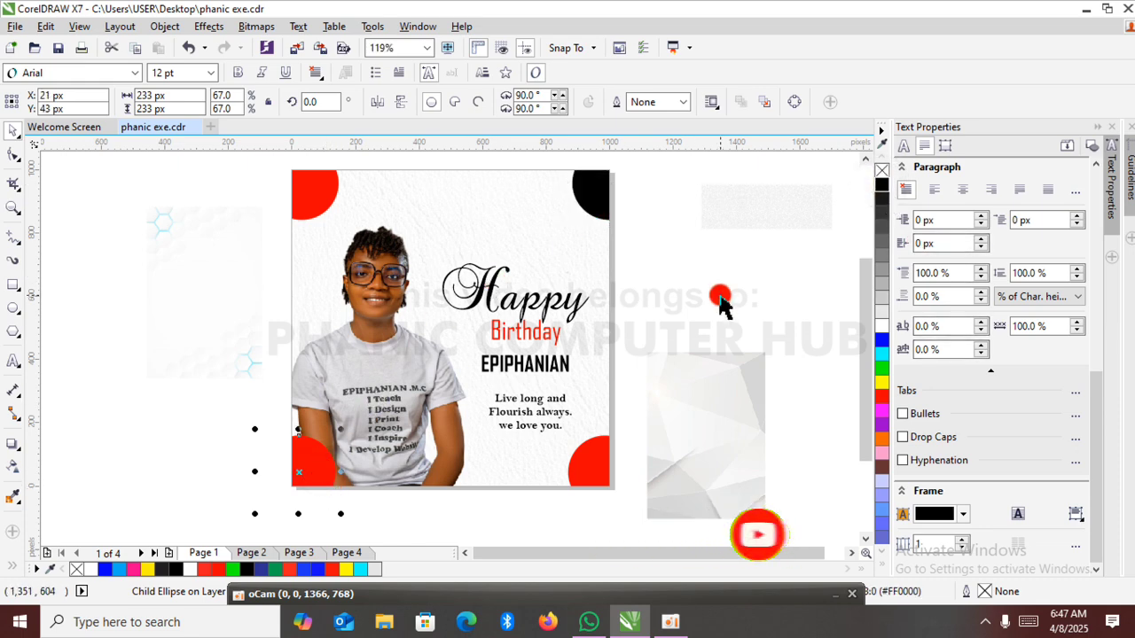
left_click(881, 186)
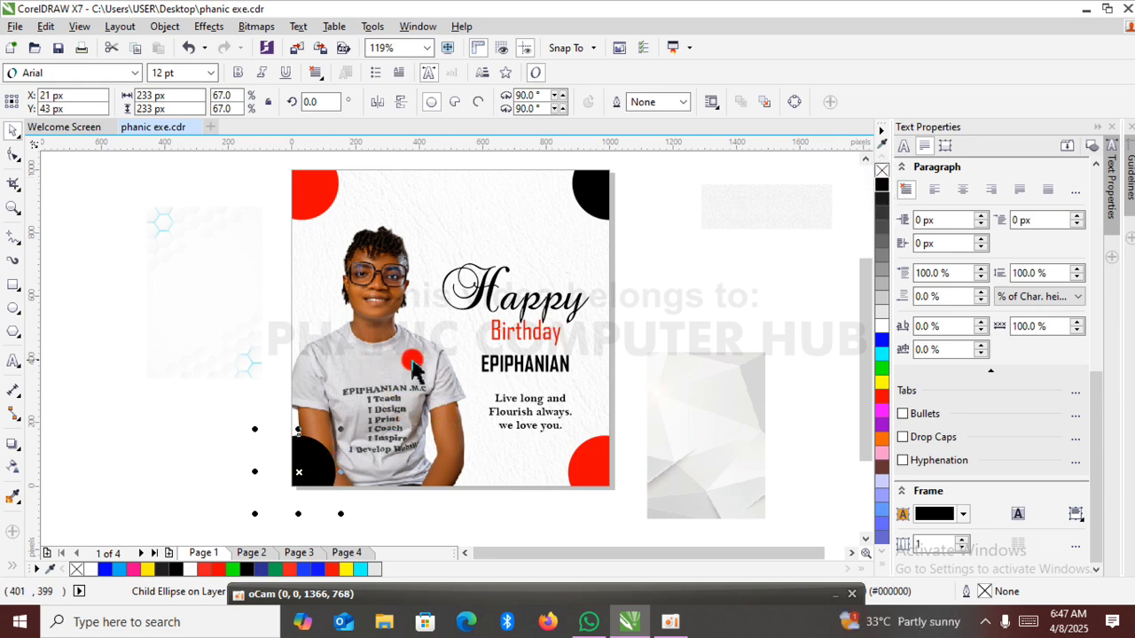
Send the black bottom-left circle to the back so it sits behind the portrait.
mouse_move(312, 467)
left_mouse_down()
mouse_move(282, 474)
mouse_move(306, 462)
mouse_move(306, 512)
mouse_move(324, 465)
left_mouse_up()
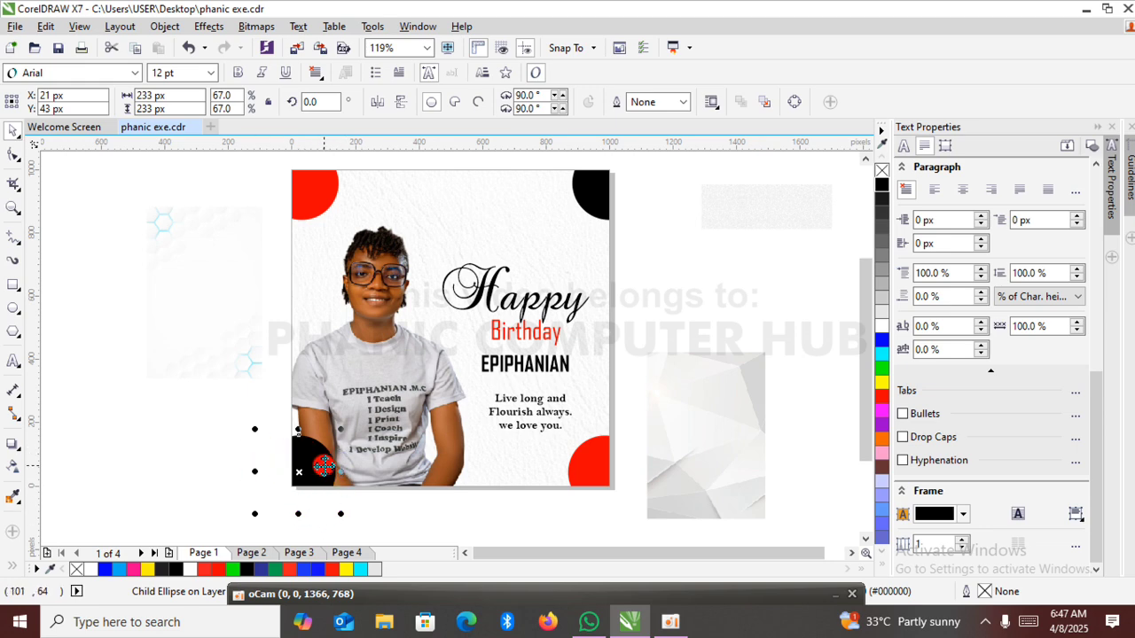
key("shift+Page_Down")
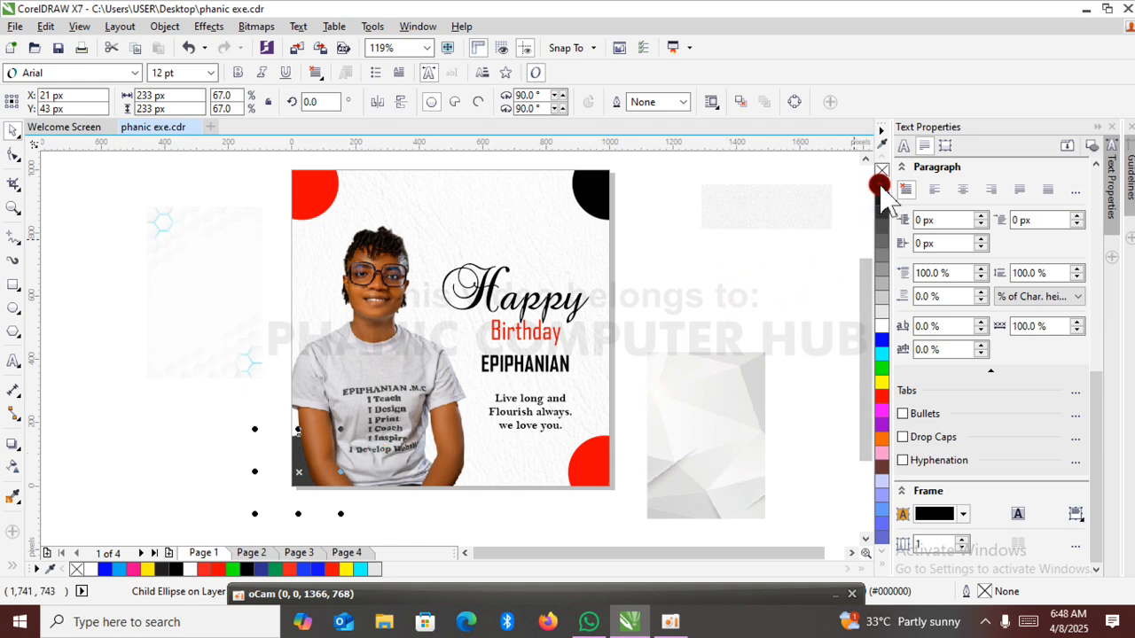
left_click(728, 297)
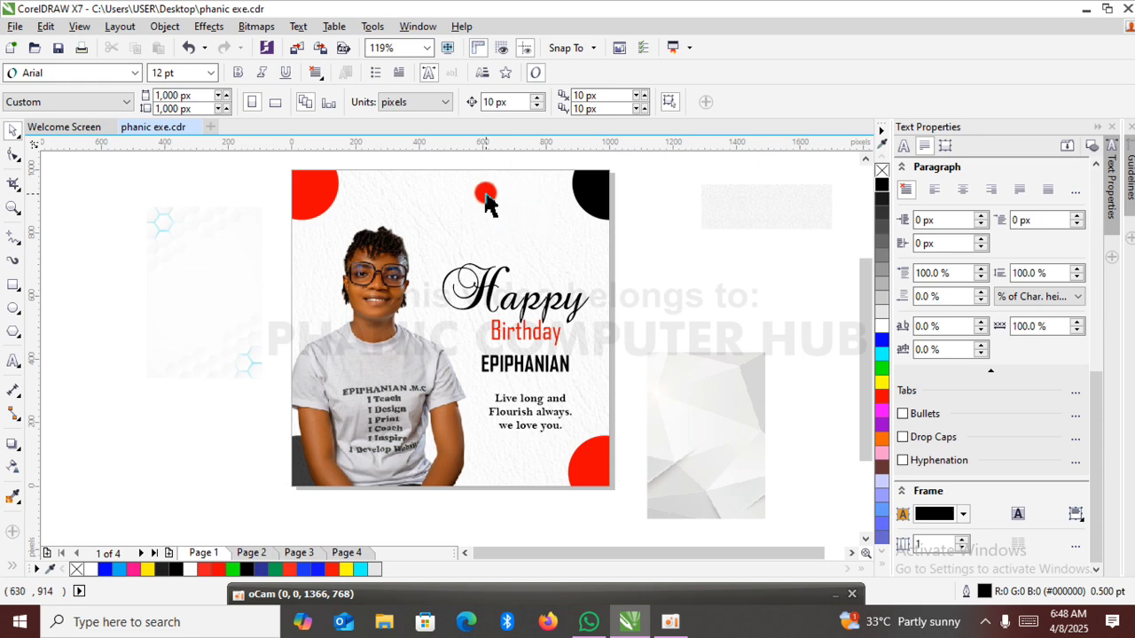
left_click(312, 486)
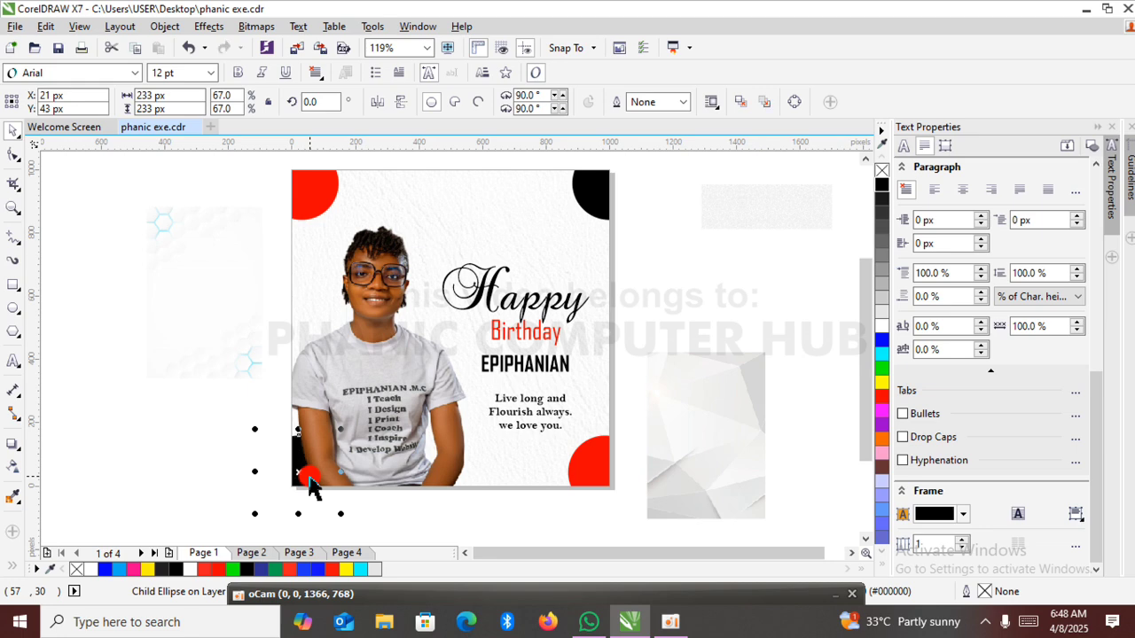
left_click(685, 260)
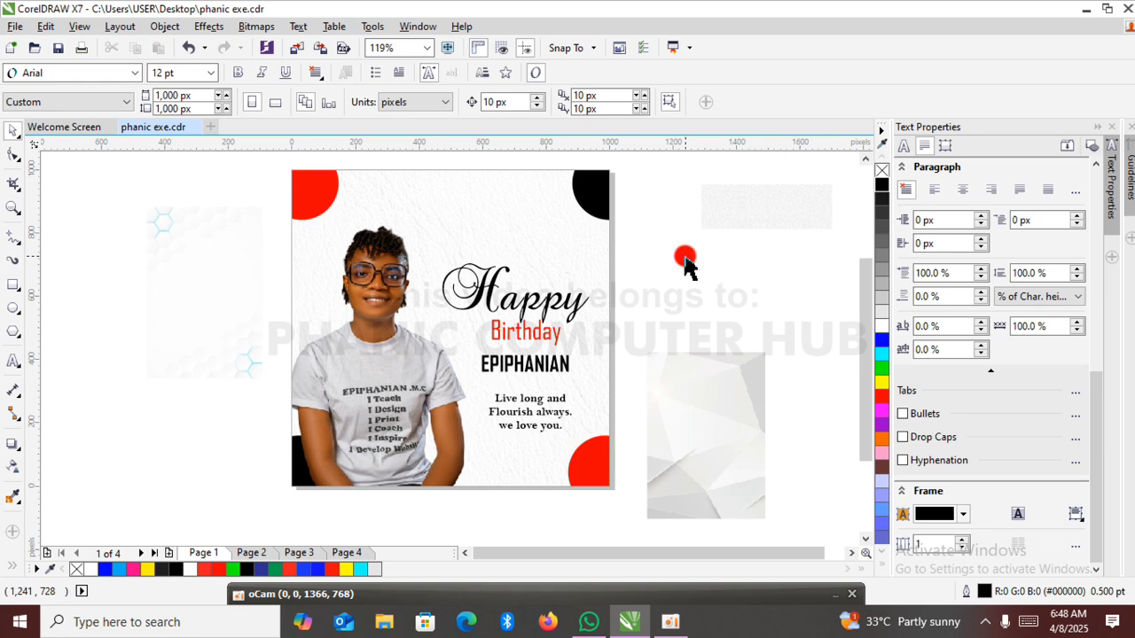
Add the text "PHANIC 2025" beside the page and shrink it to about 295 px wide.
left_click(12, 359)
left_click(162, 346)
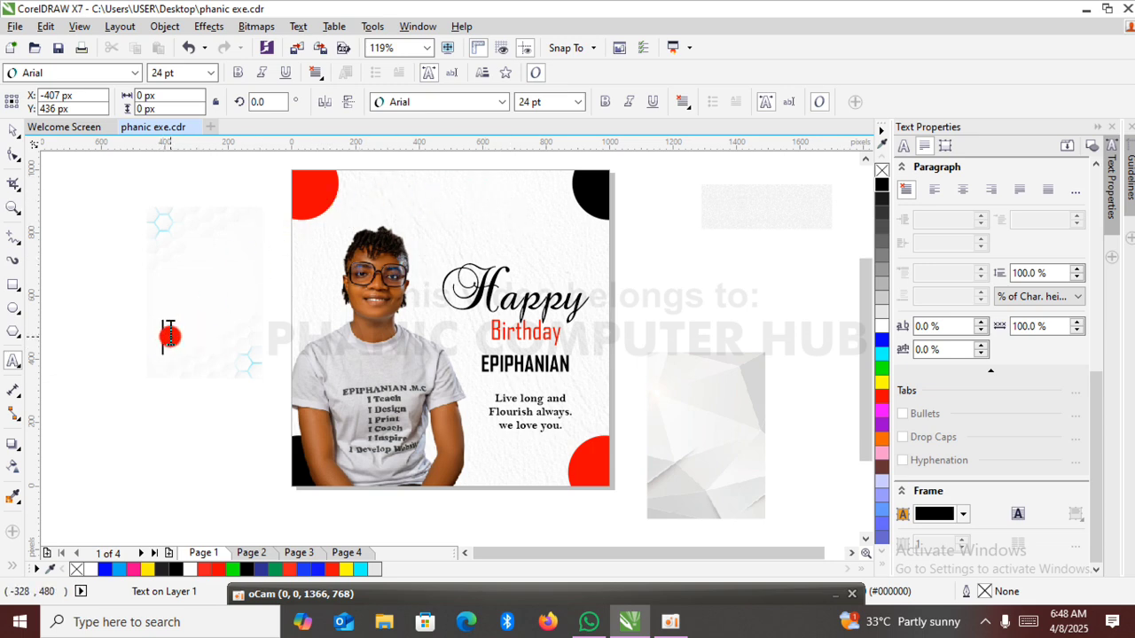
type("HANIC 2025")
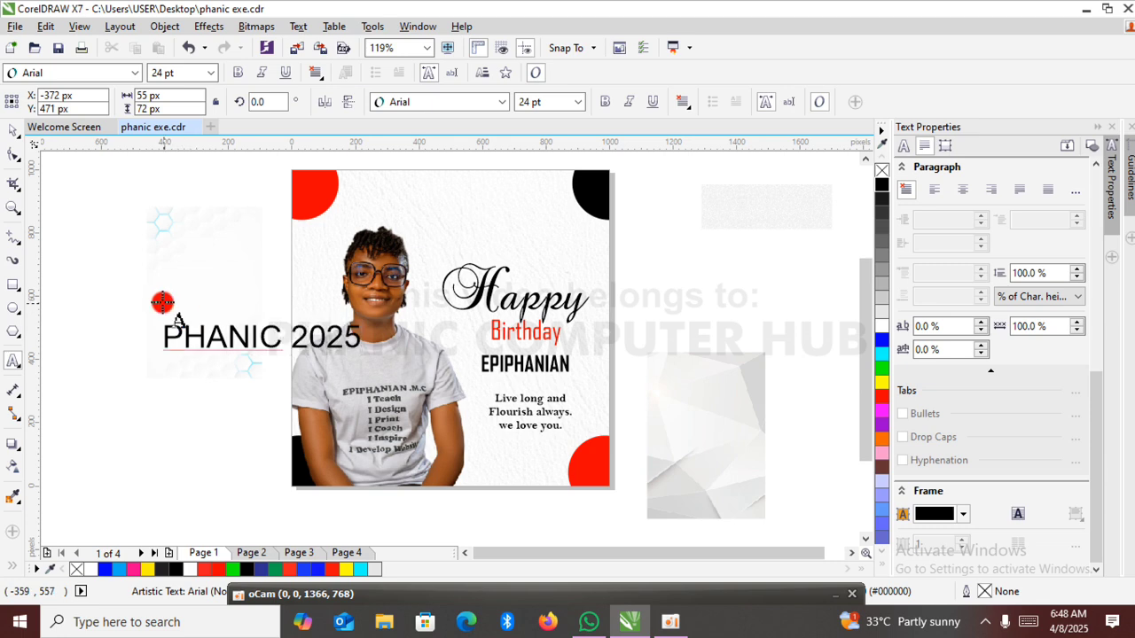
left_click(14, 130)
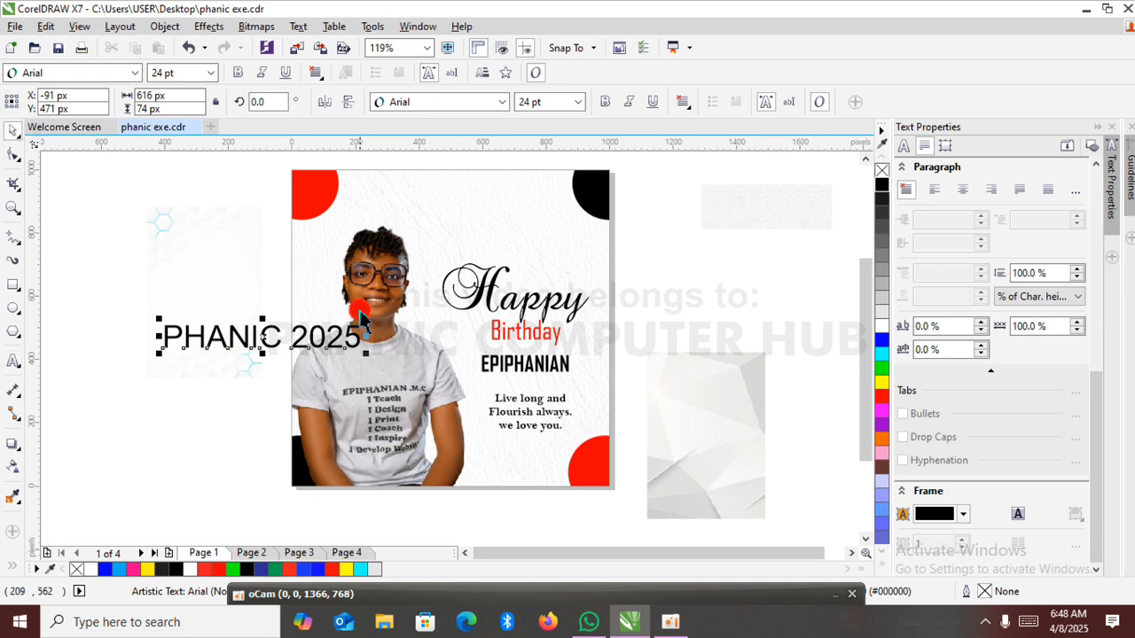
left_click_drag(365, 320, 282, 332)
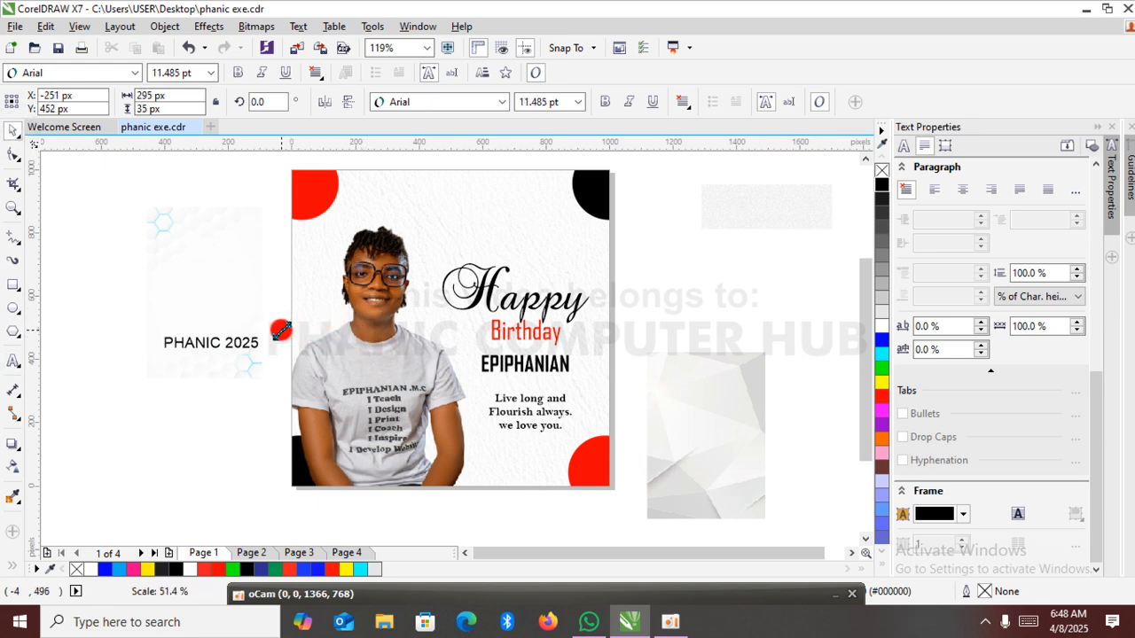
Set the "PHANIC 2025" text to Agency FB Bold, then place it above the portrait at about 283 px wide.
left_click(500, 102)
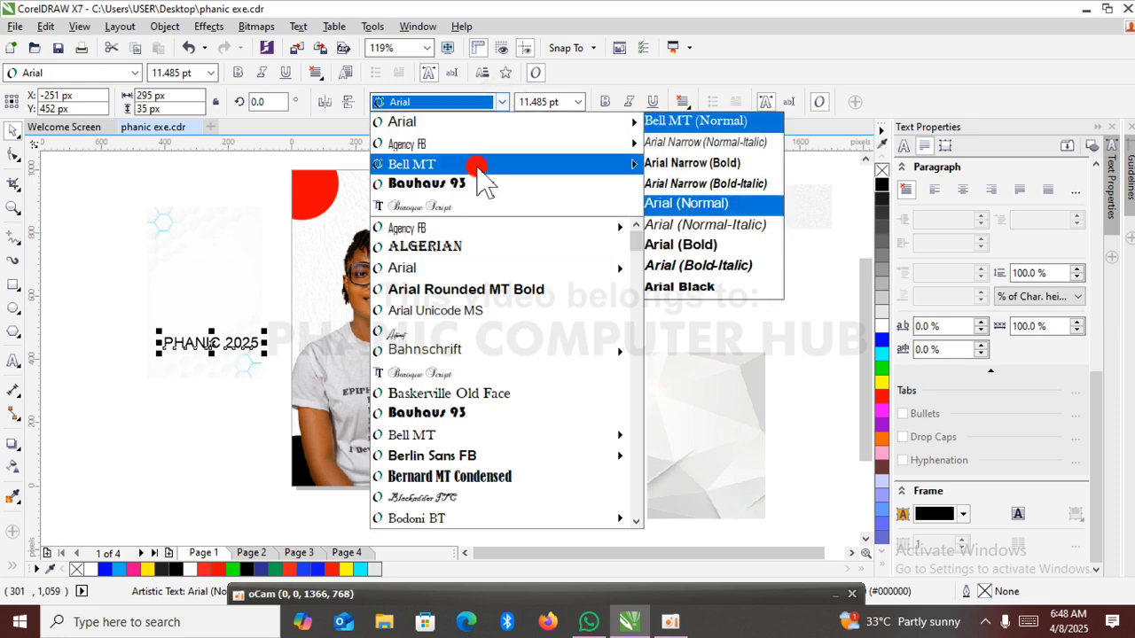
left_click(492, 183)
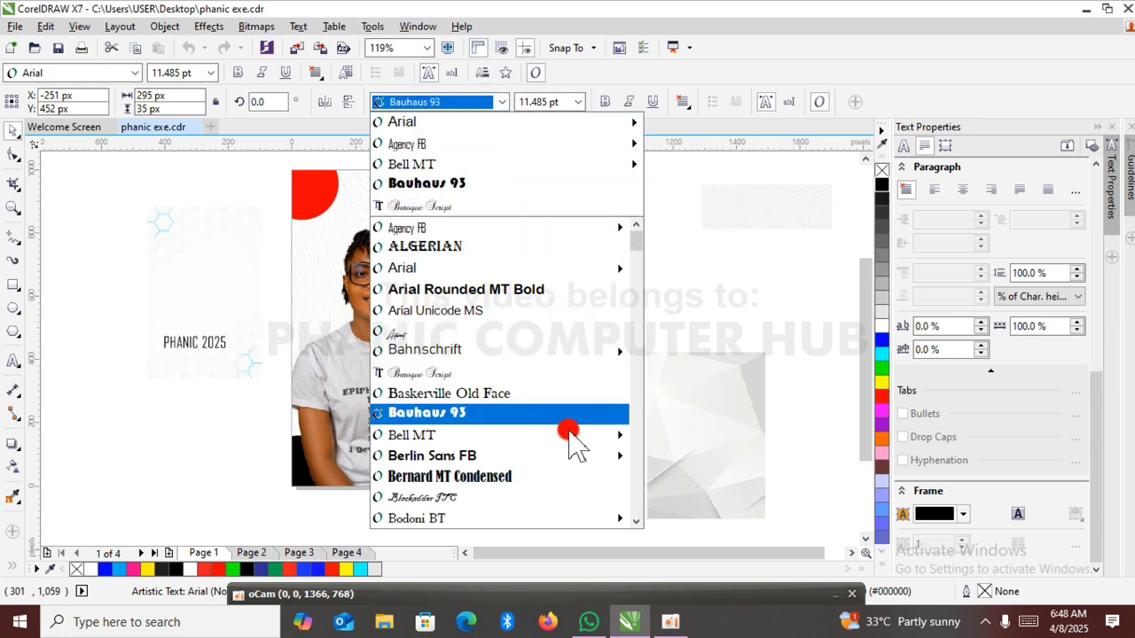
mouse_move(564, 457)
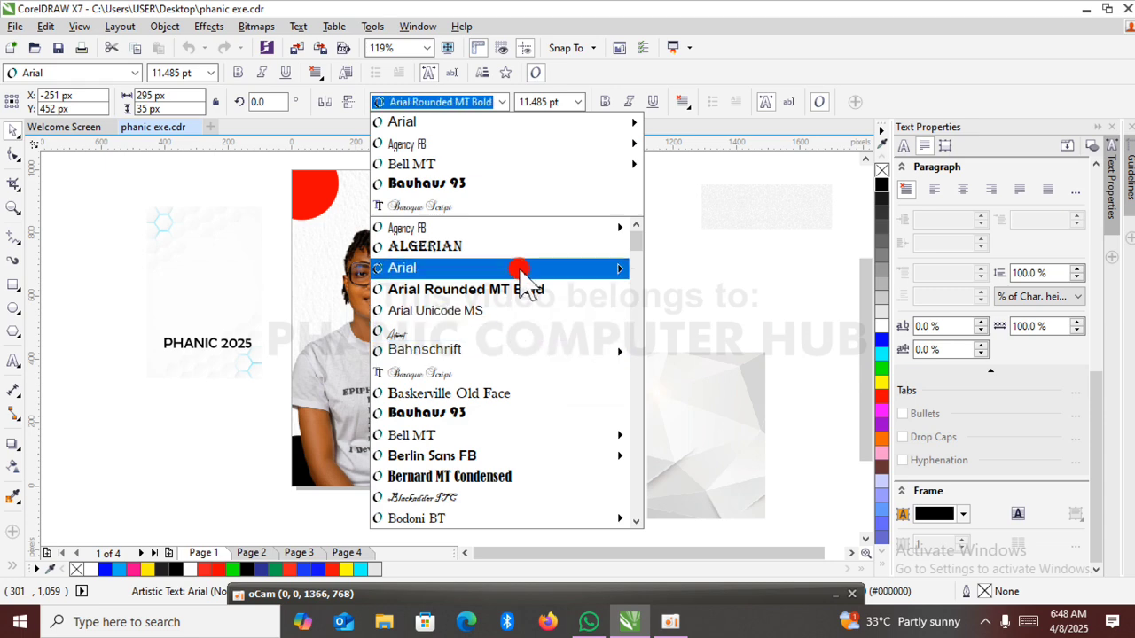
mouse_move(544, 232)
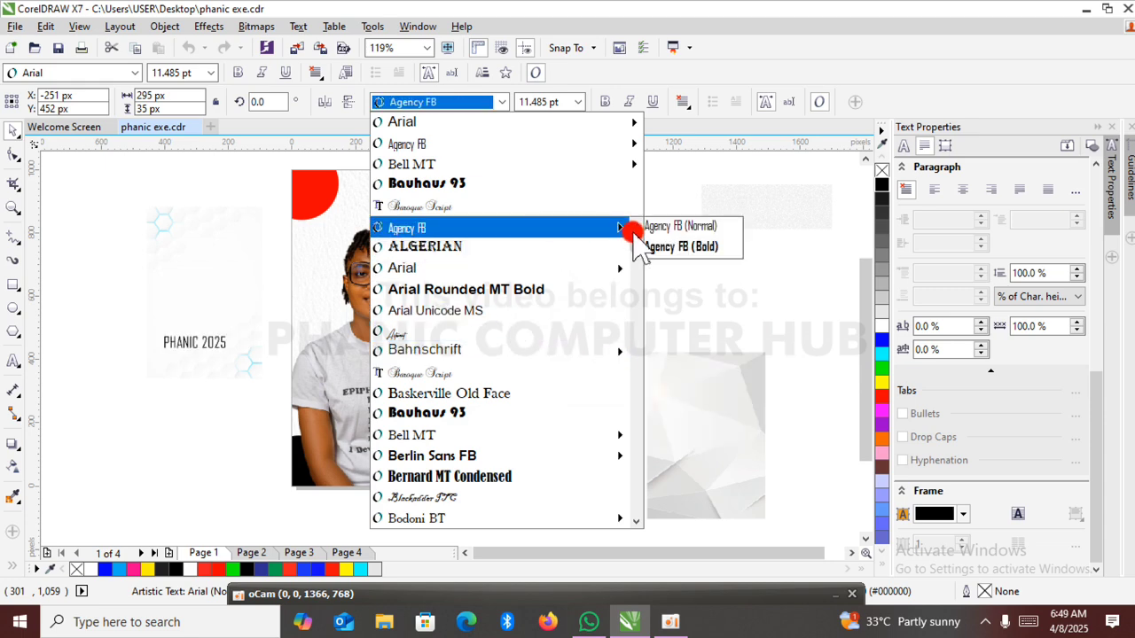
left_click(657, 248)
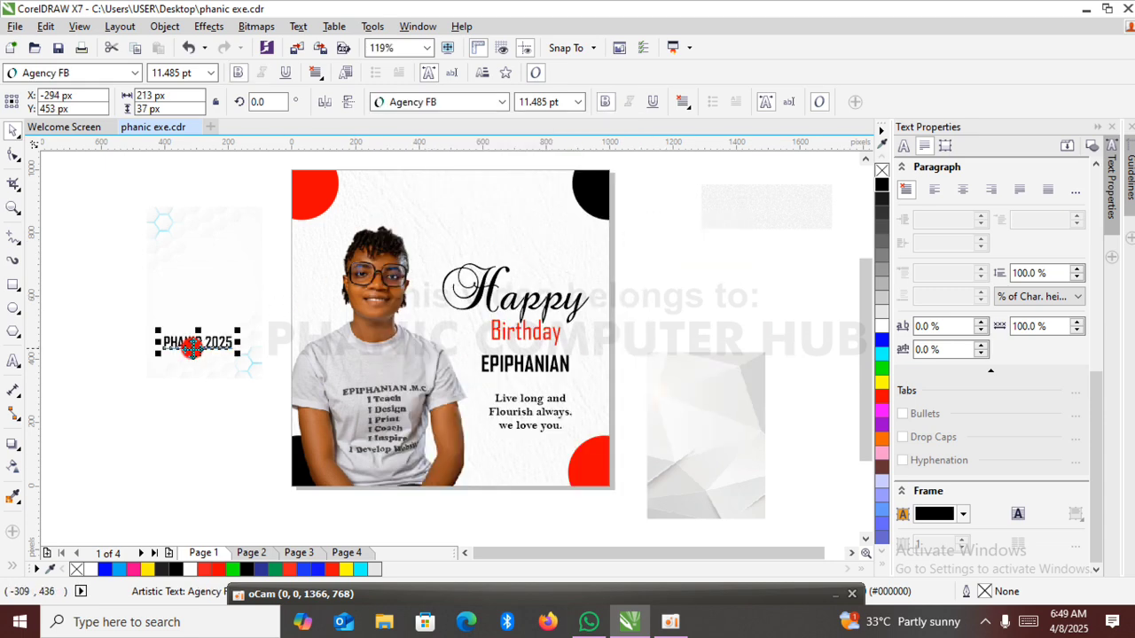
left_click_drag(196, 343, 514, 234)
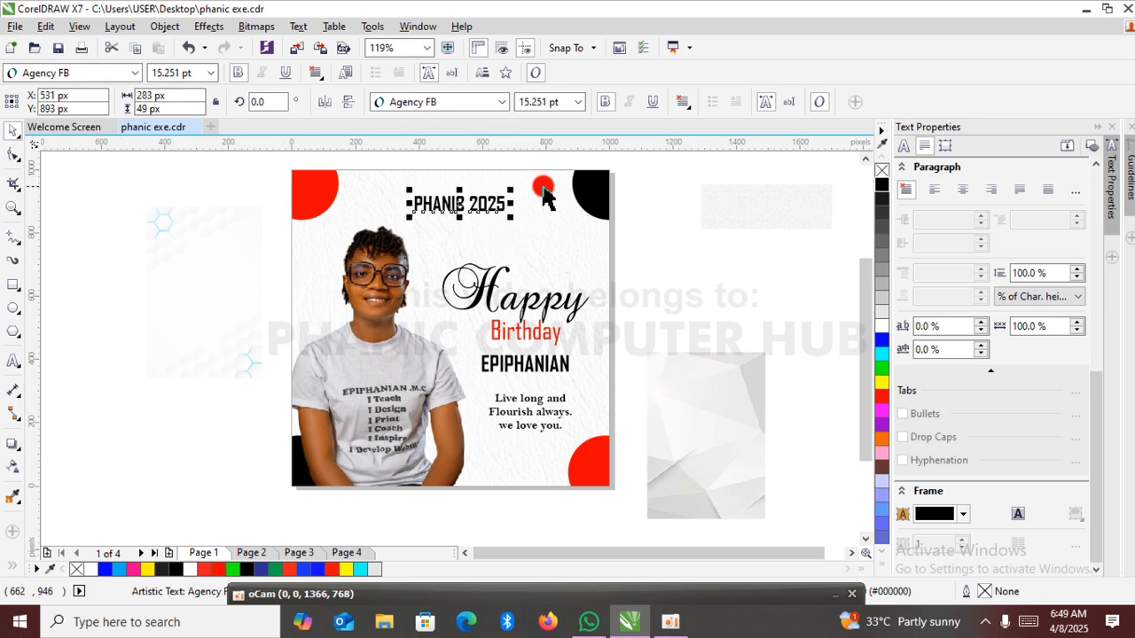
Spread the letters of "PHANIC 2025" with the Shape tool to a character spacing of about 1,068%.
left_click(12, 152)
left_click(446, 198)
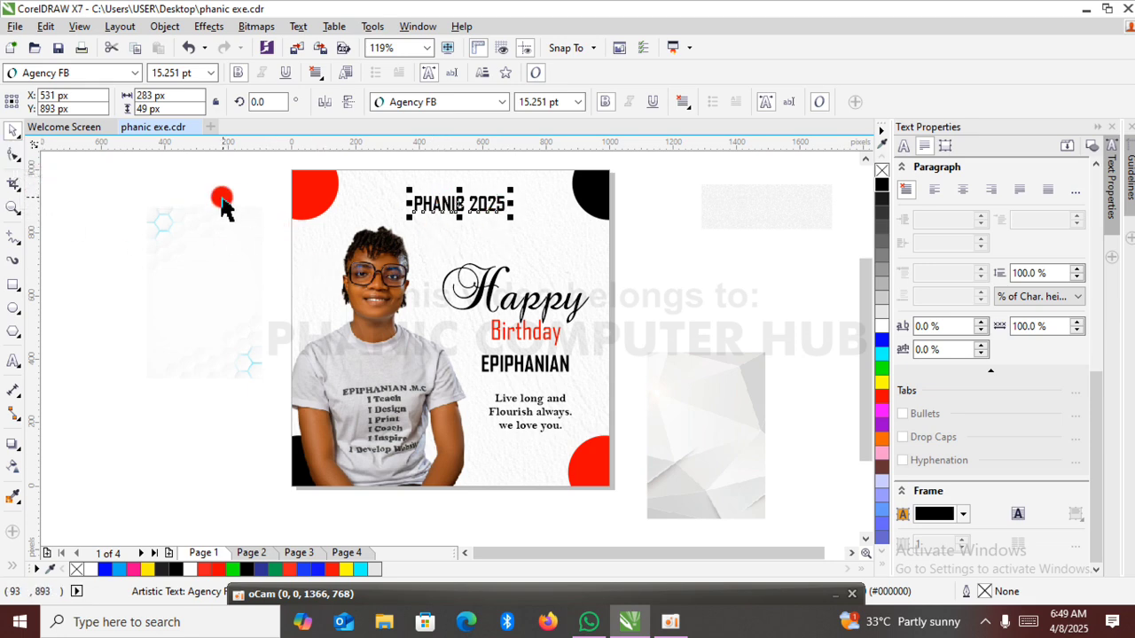
left_click(13, 154)
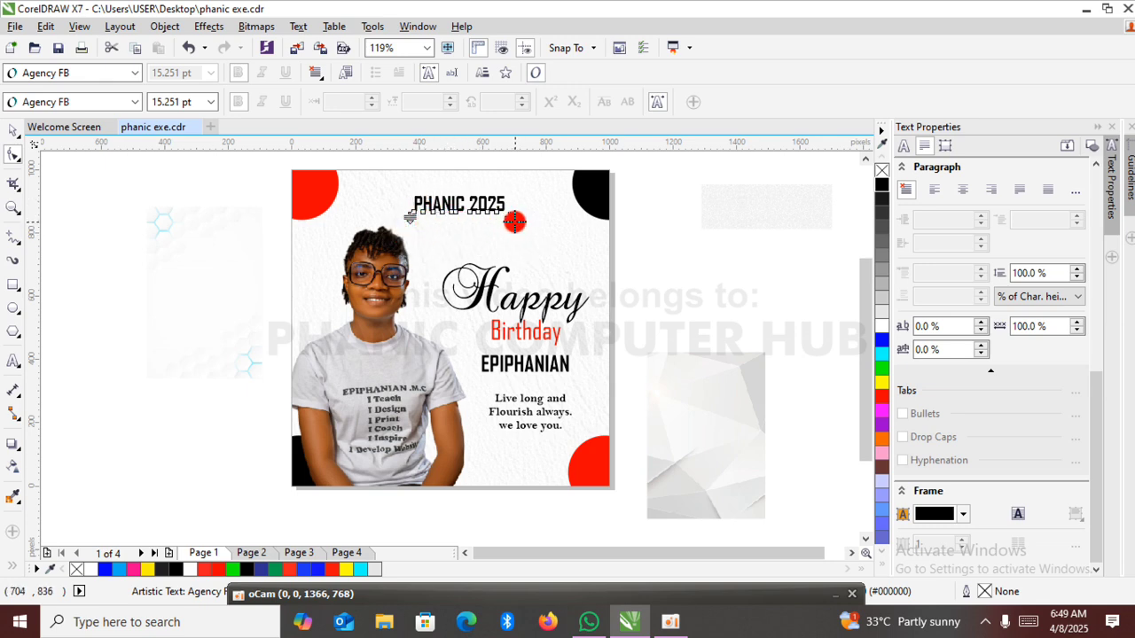
left_click_drag(512, 218, 867, 216)
left_click(864, 214)
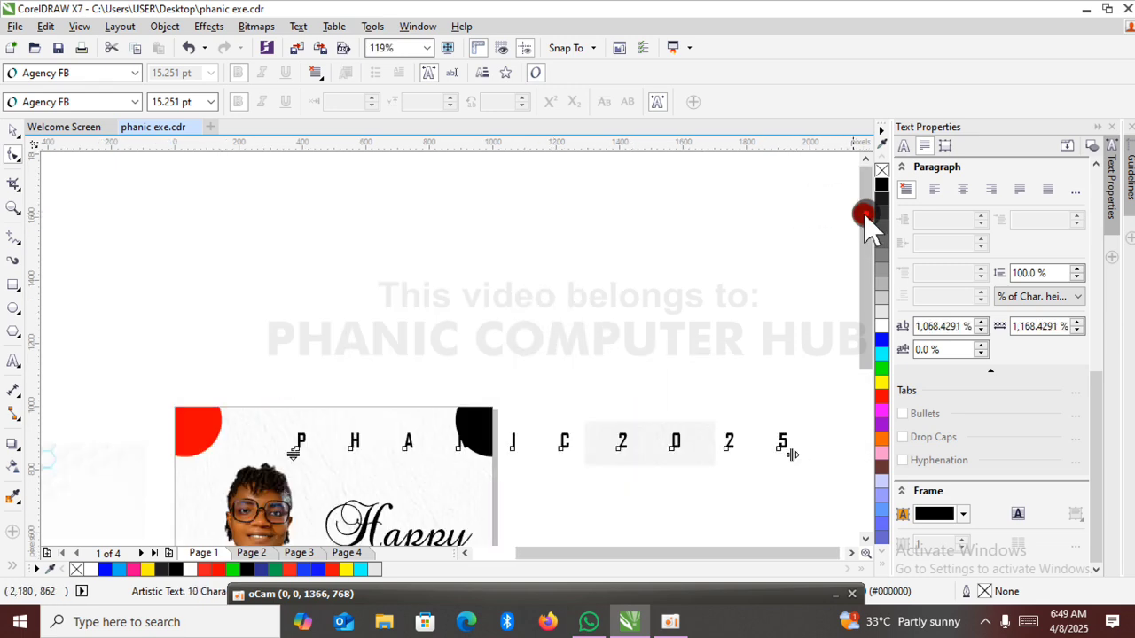
Shrink the spaced "PHANIC 2025" text to about 677 px wide and fit it between the two upper corner circles.
left_click(12, 131)
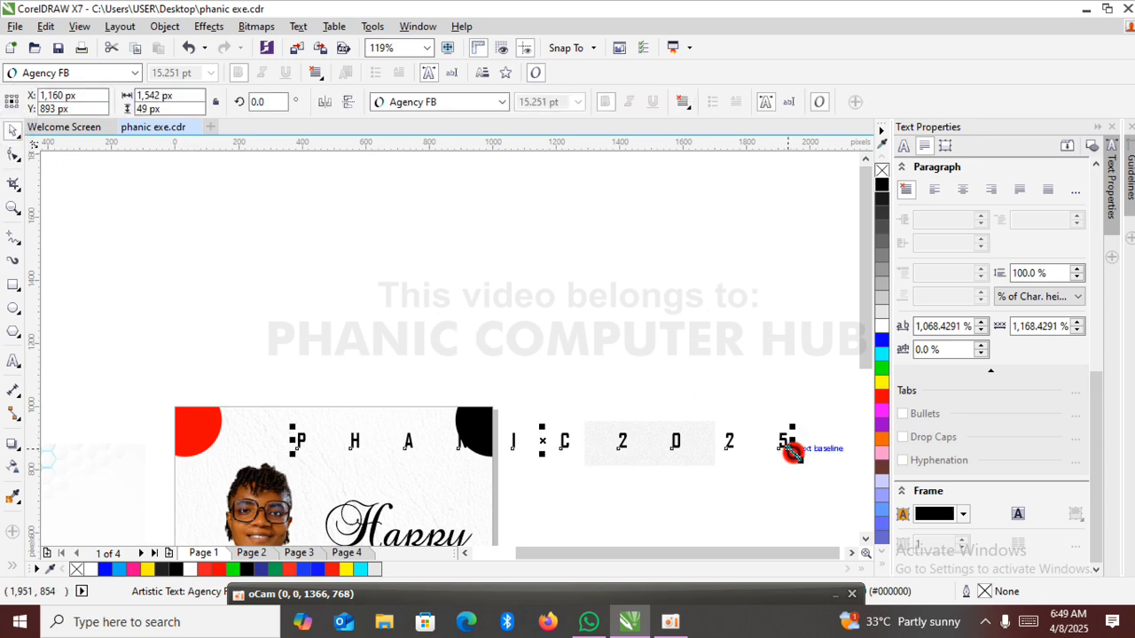
left_click_drag(792, 450, 396, 449)
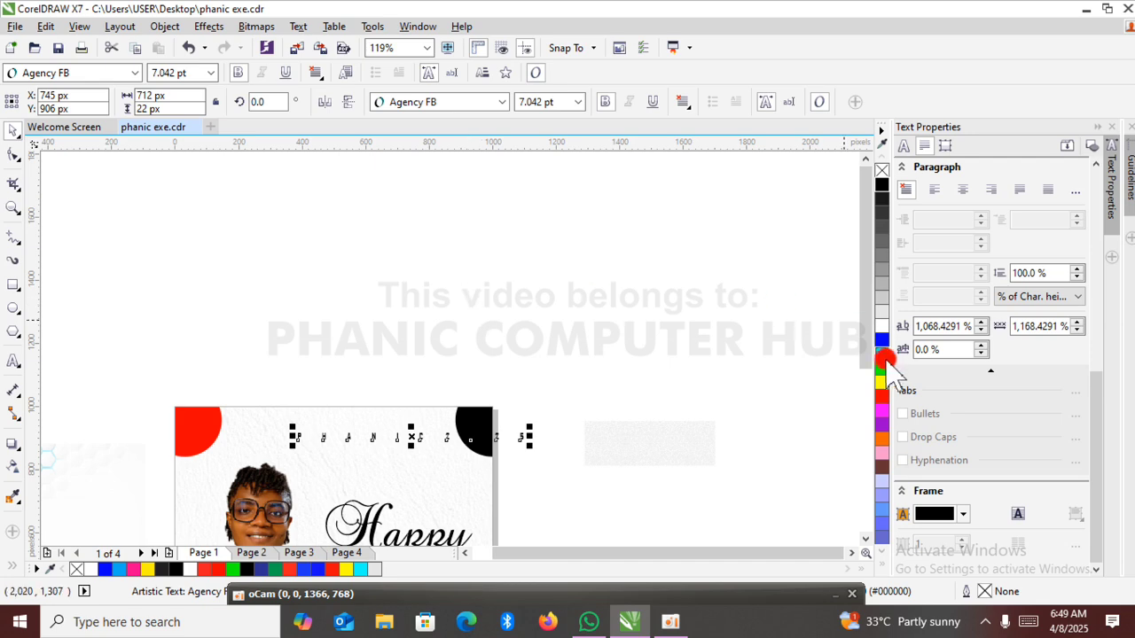
left_click_drag(861, 329, 865, 380)
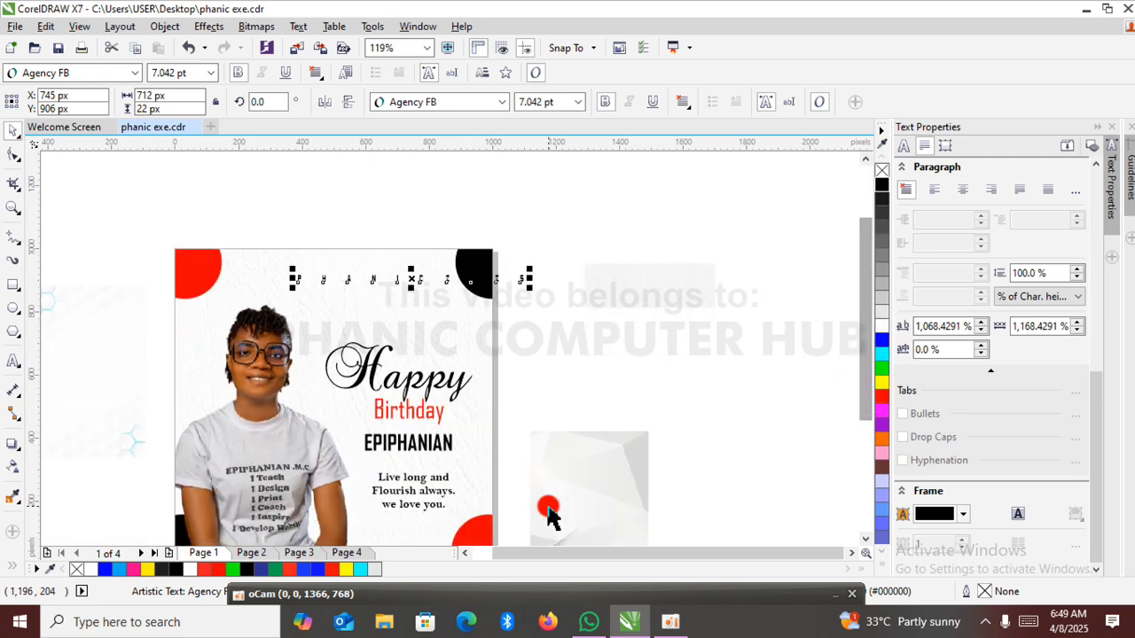
left_click_drag(565, 553, 537, 553)
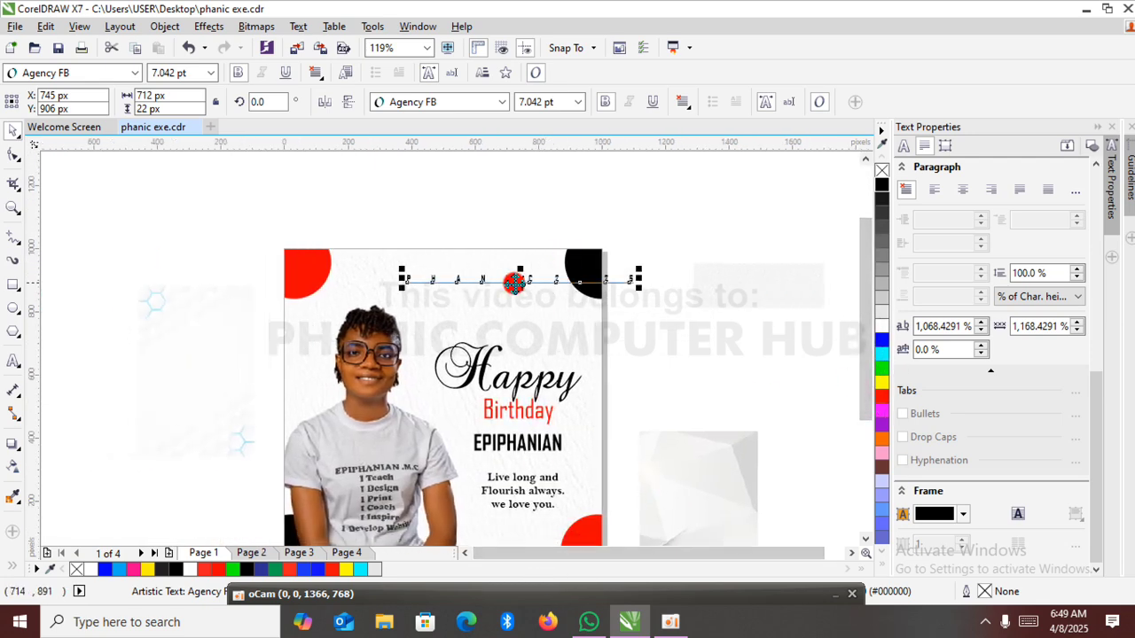
left_click_drag(520, 280, 452, 282)
mouse_move(571, 289)
left_mouse_down()
mouse_move(548, 290)
mouse_move(559, 296)
left_mouse_up()
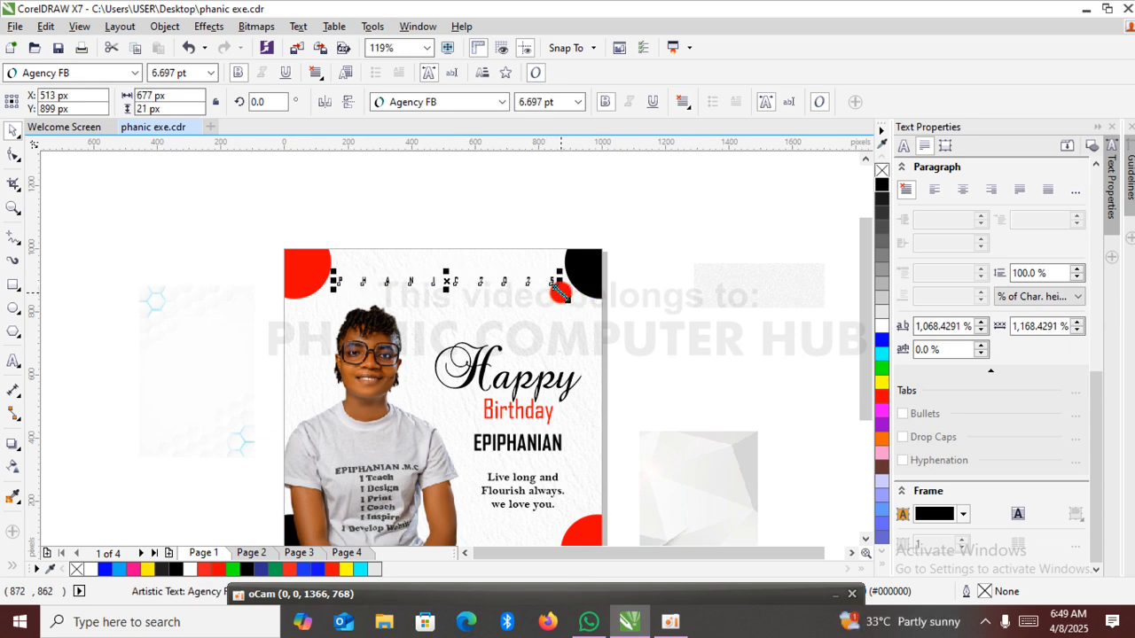
Tighten the "PHANIC 2025" character spacing to about 429% and enlarge the text to about 585 px wide.
scroll(559, 295, "down", 1)
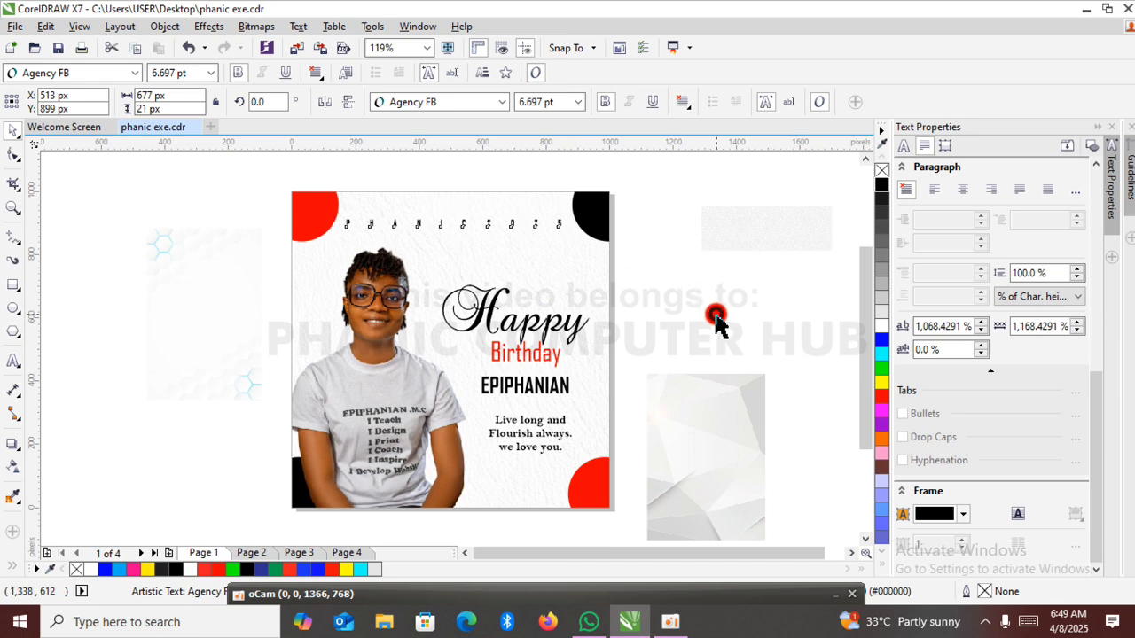
left_click(716, 317)
left_click(564, 233)
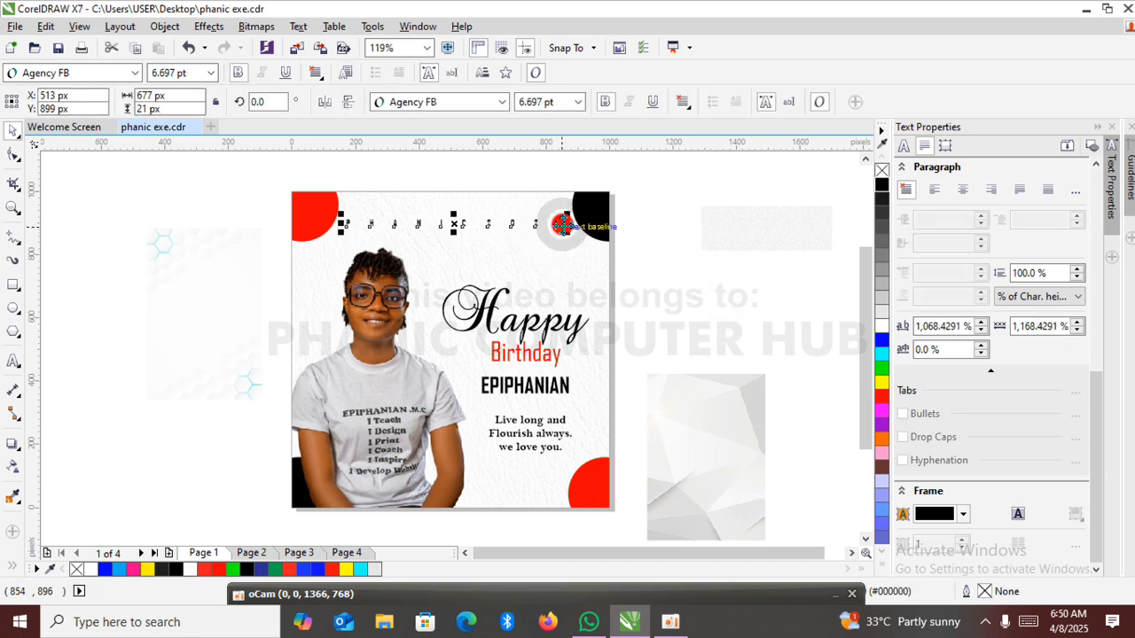
left_click(15, 152)
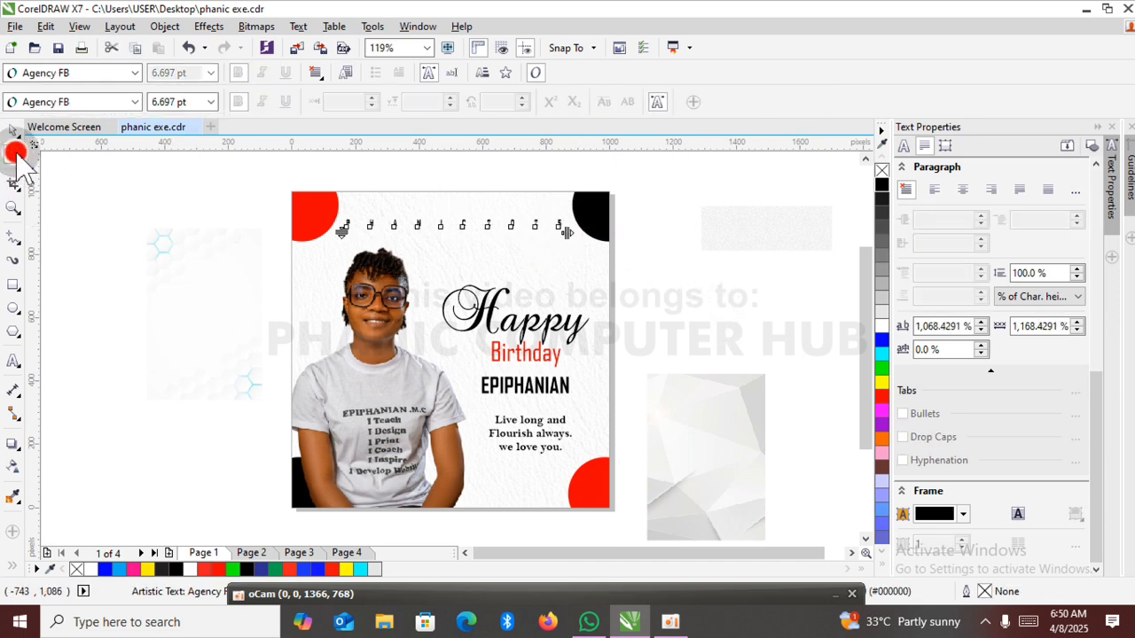
left_click_drag(566, 234, 540, 192)
left_click(13, 130)
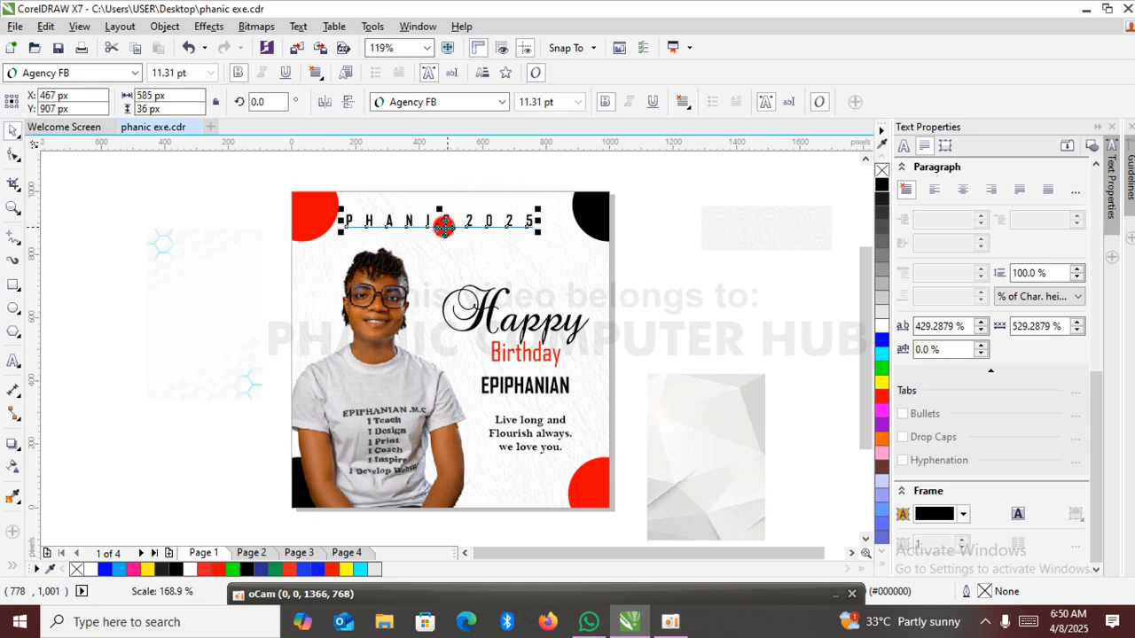
Raise the "PHANIC 2025" text towards the page's upper edge and shrink it to about 458 px wide.
left_click_drag(438, 222, 453, 215)
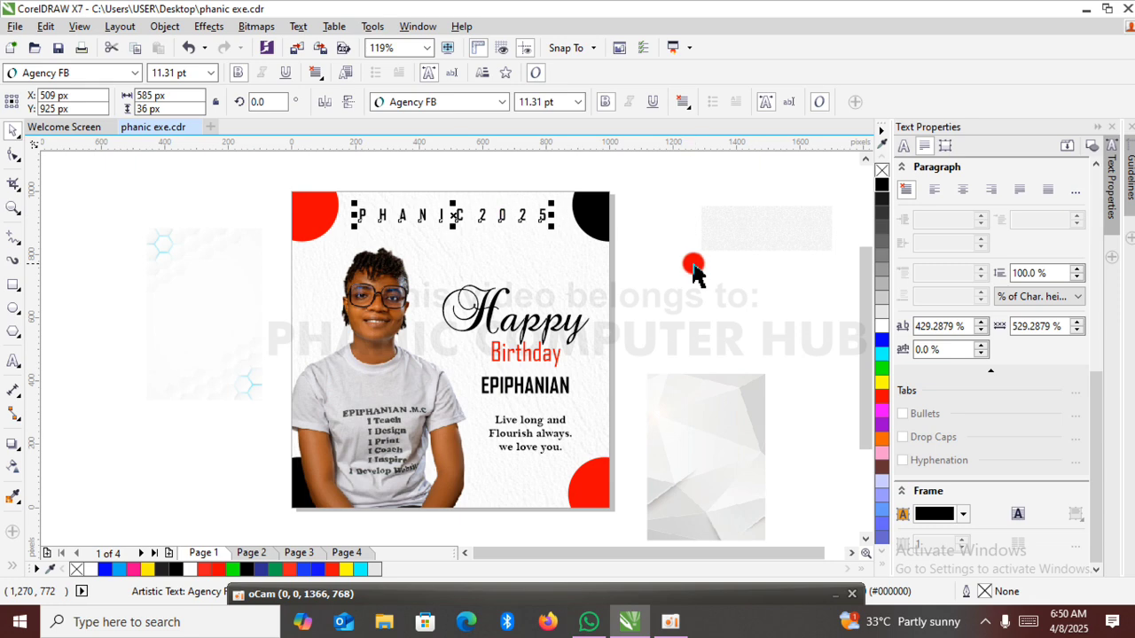
left_click_drag(550, 224, 453, 215)
left_click(715, 316)
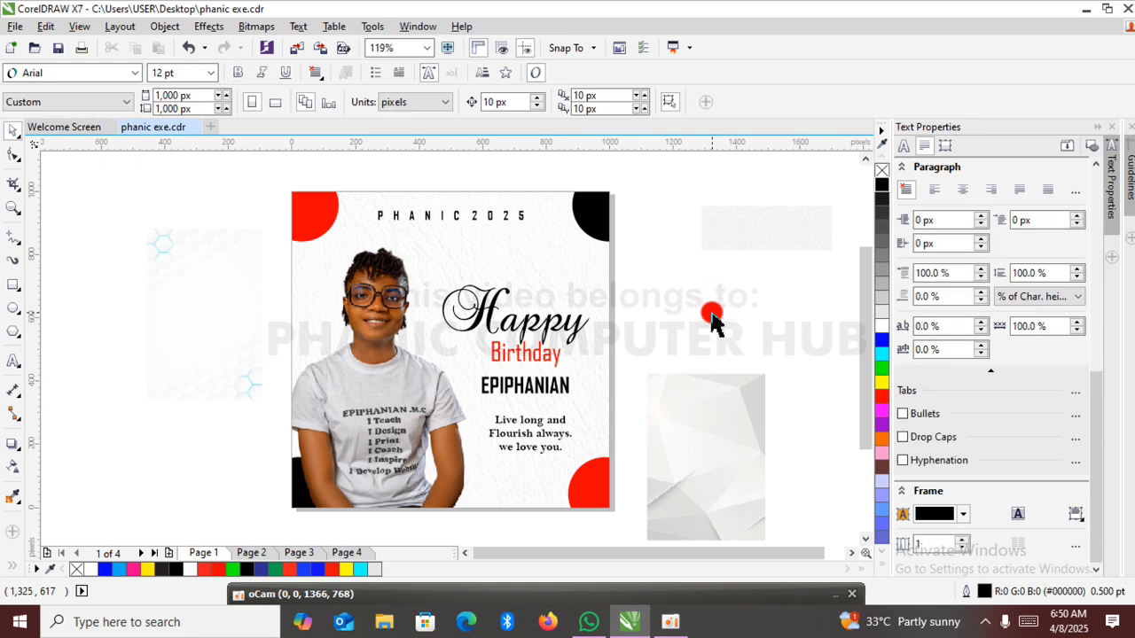
Set the "PHANIC 2025" text to Bell MT Bold and shrink it to about 421 px wide.
left_click(523, 227)
left_click(501, 103)
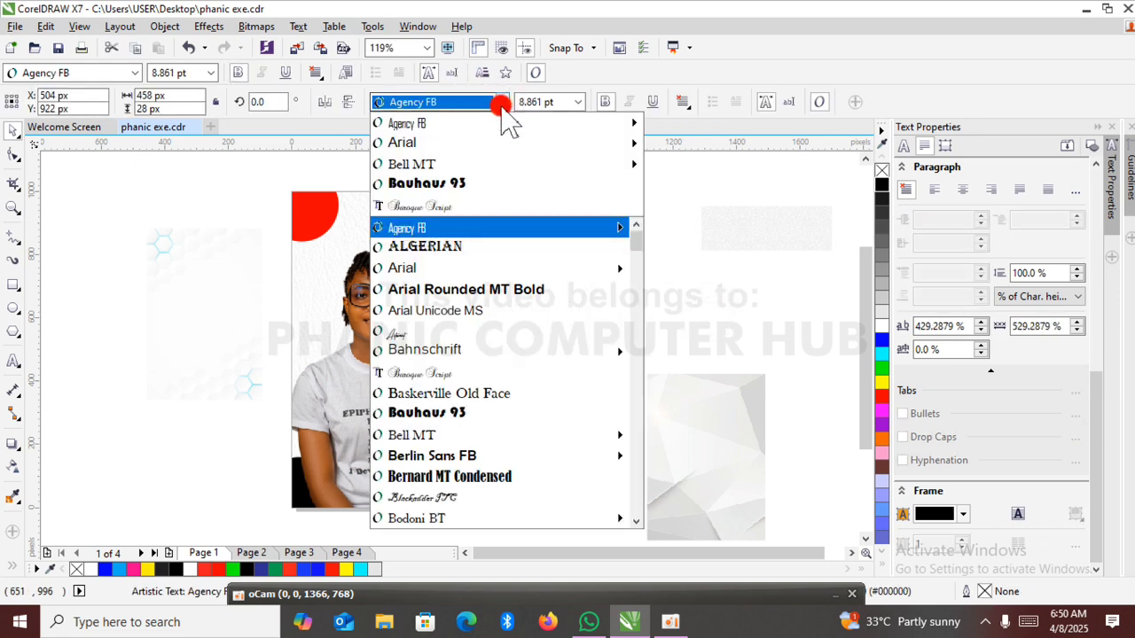
mouse_move(521, 169)
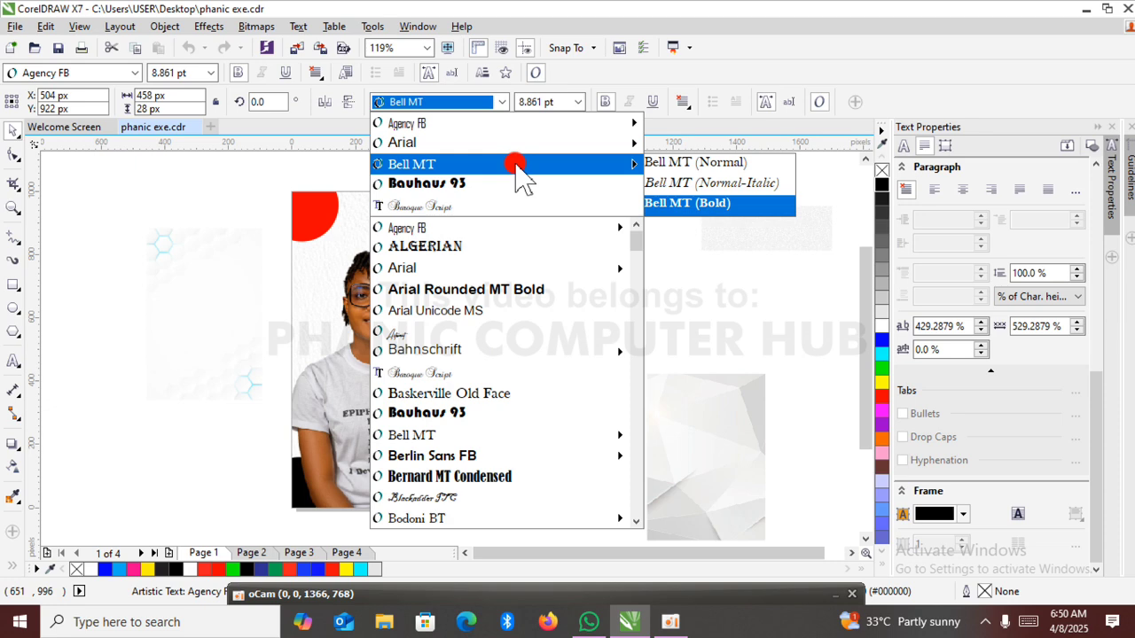
left_click(674, 206)
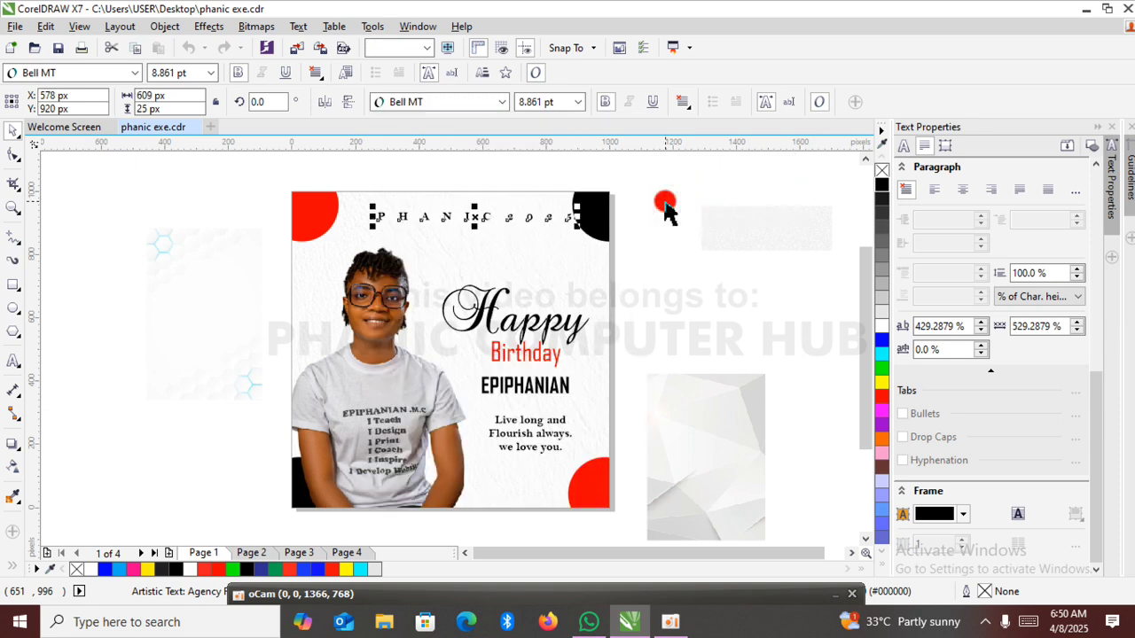
left_click_drag(577, 205, 554, 209)
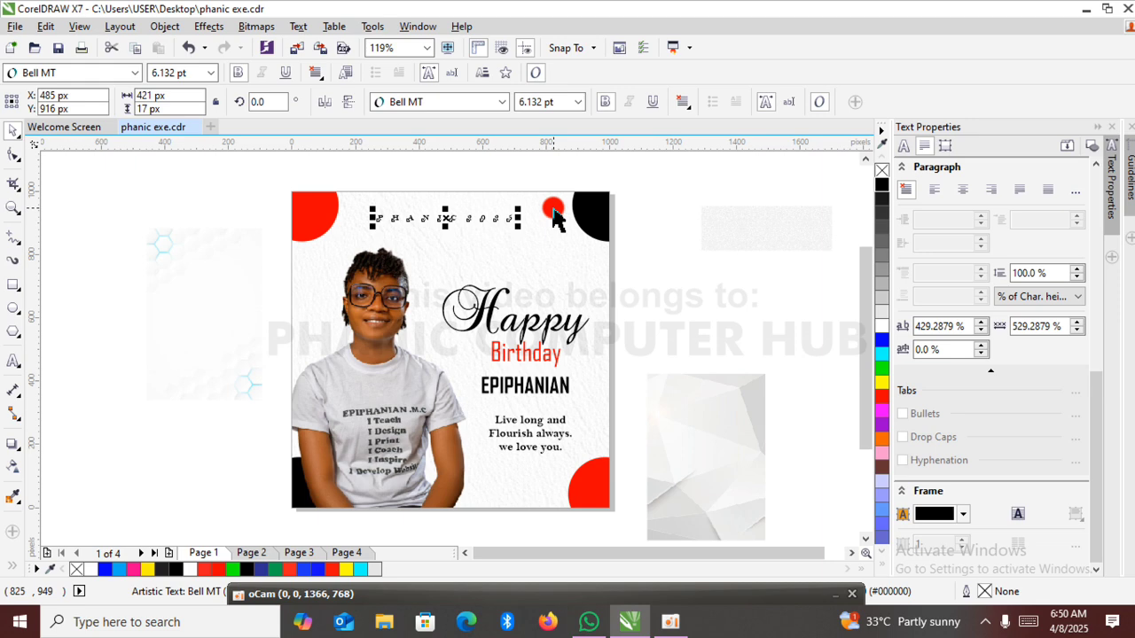
left_click(707, 304)
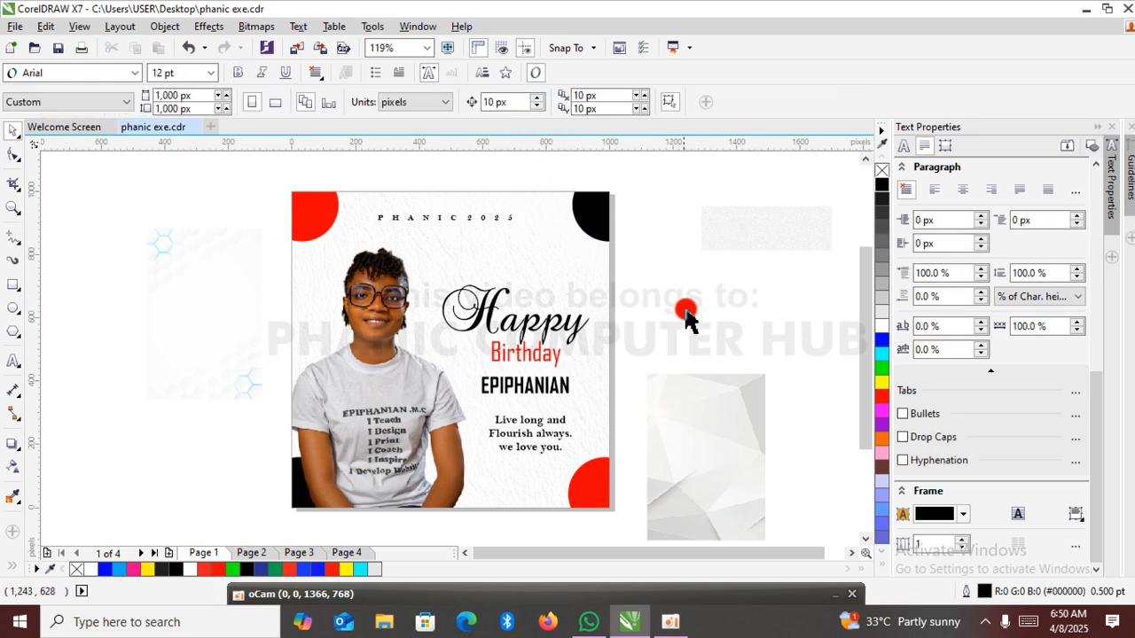
Centre the "PHANIC 2025" text horizontally on the 1,000 px page background.
left_click(500, 219)
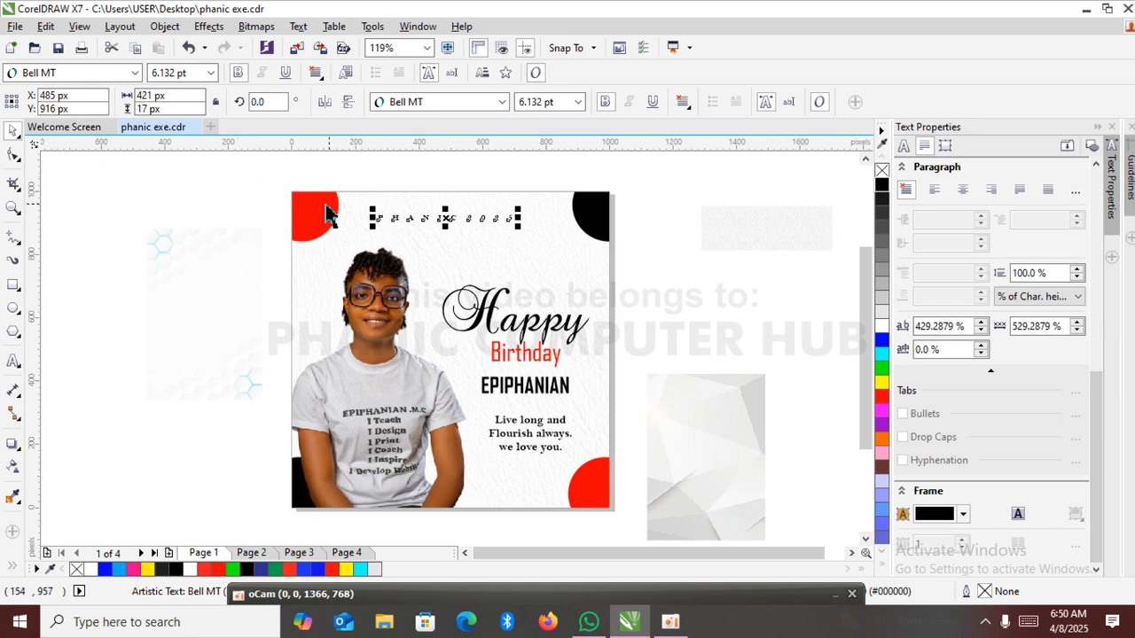
left_click(576, 273, "shift")
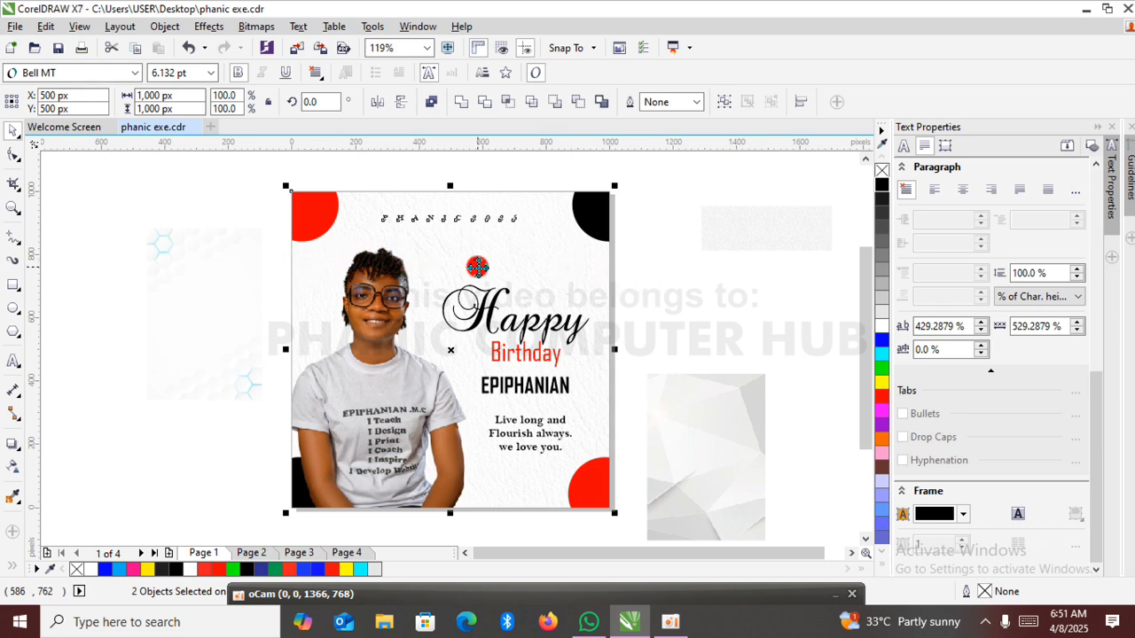
left_click(672, 285)
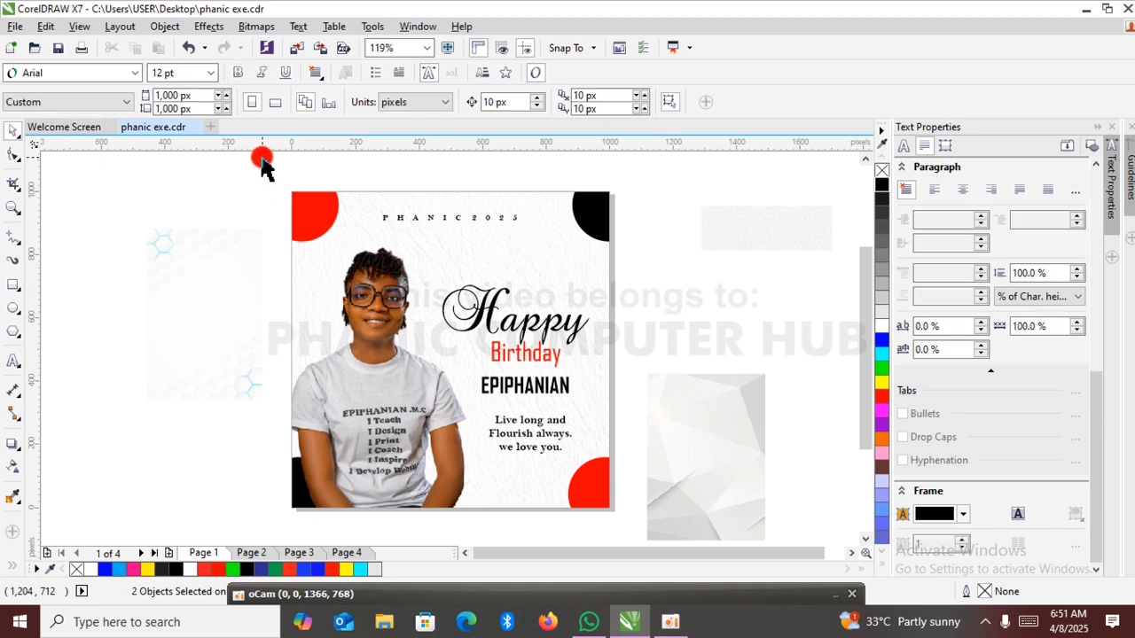
Examine the available Align and Distribute commands.
left_click(165, 25)
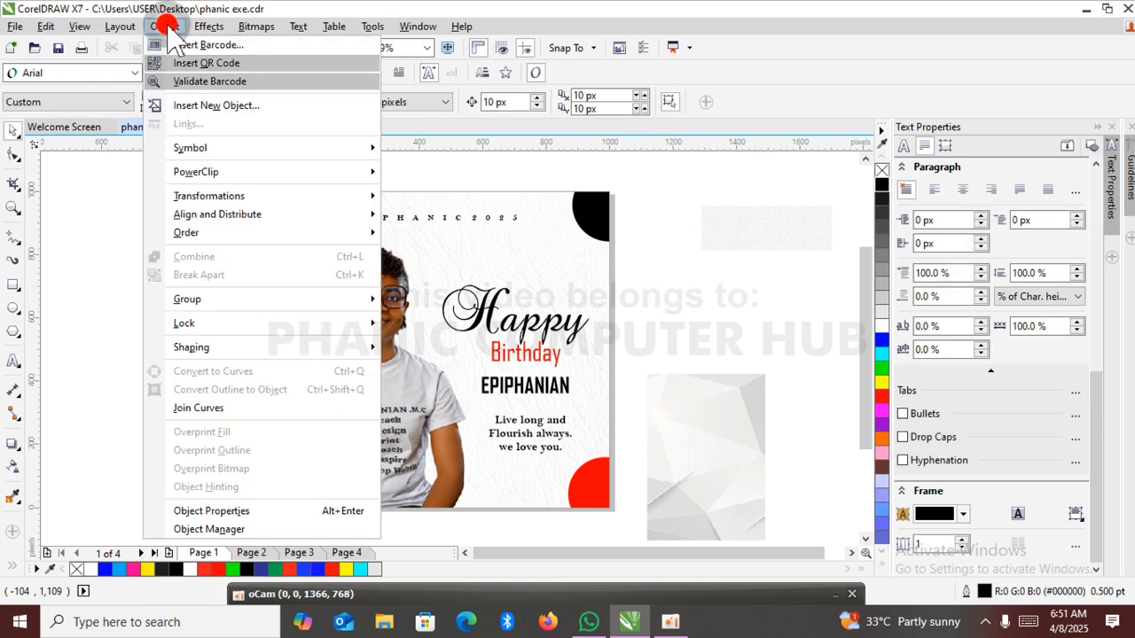
mouse_move(288, 219)
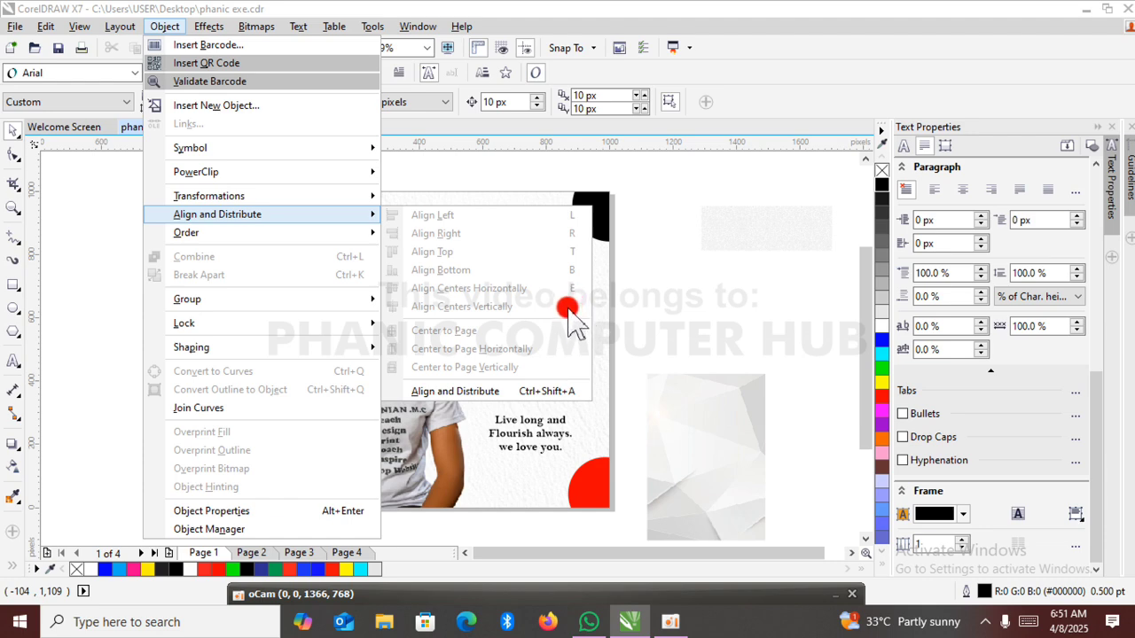
Add the birthday date as artistic text and place it beside the page's right edge.
left_click(635, 282)
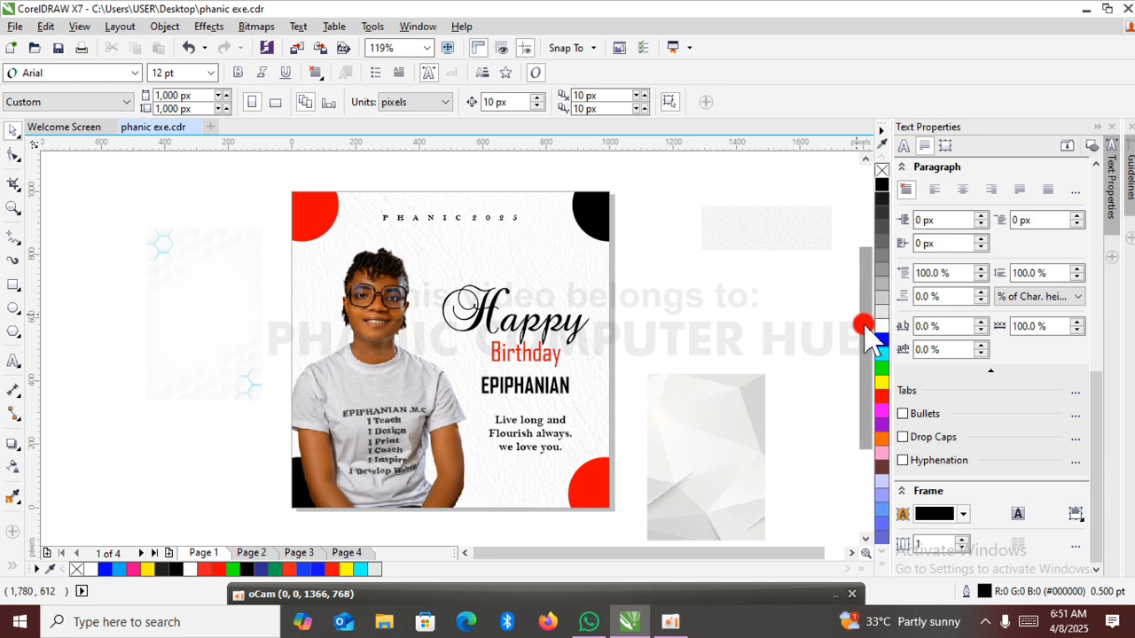
left_click_drag(864, 332, 865, 339)
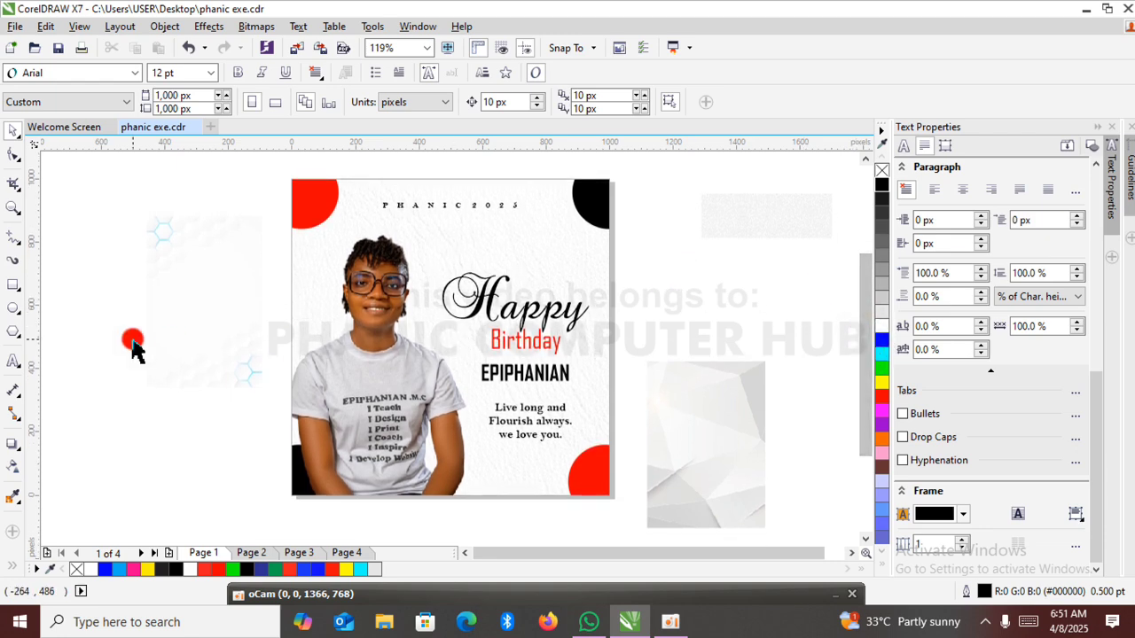
left_click(12, 361)
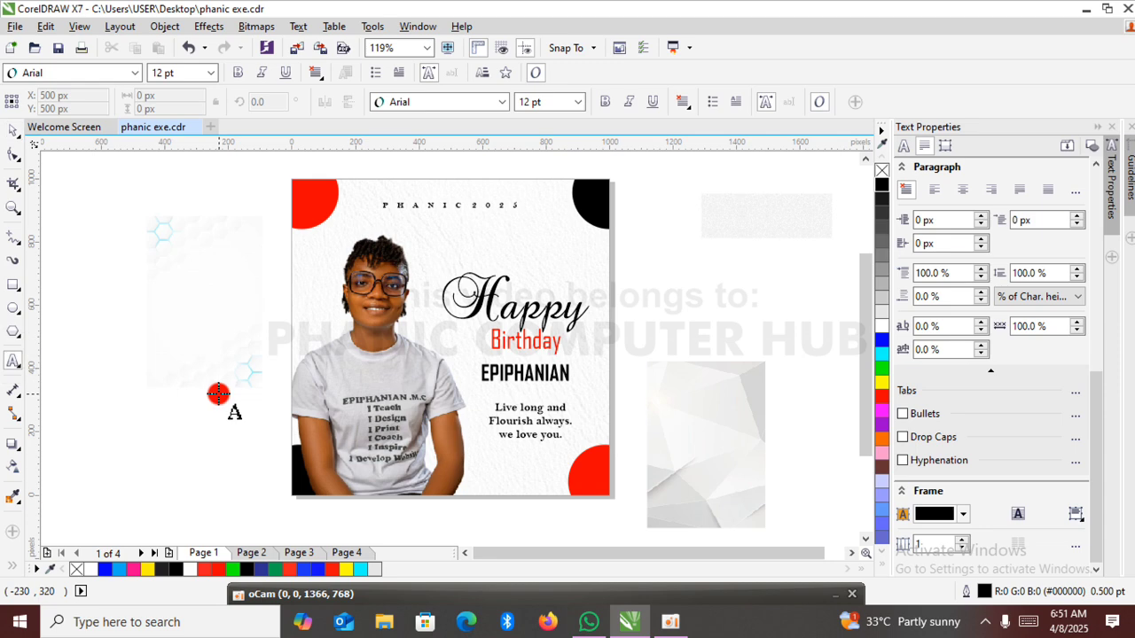
left_click(218, 394)
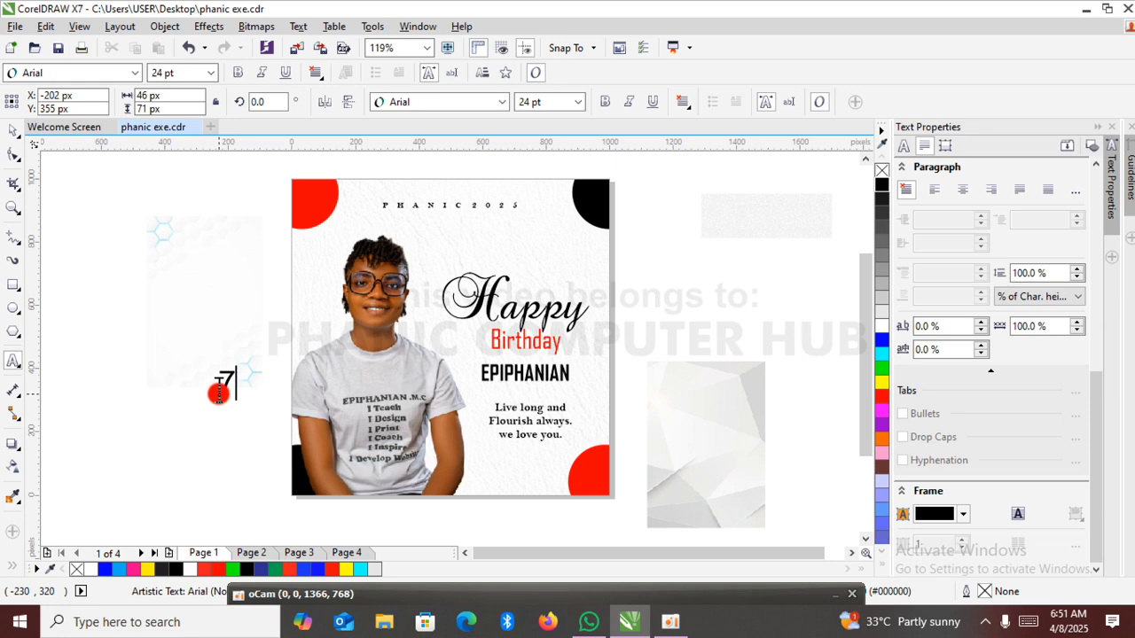
type("7th OCT.")
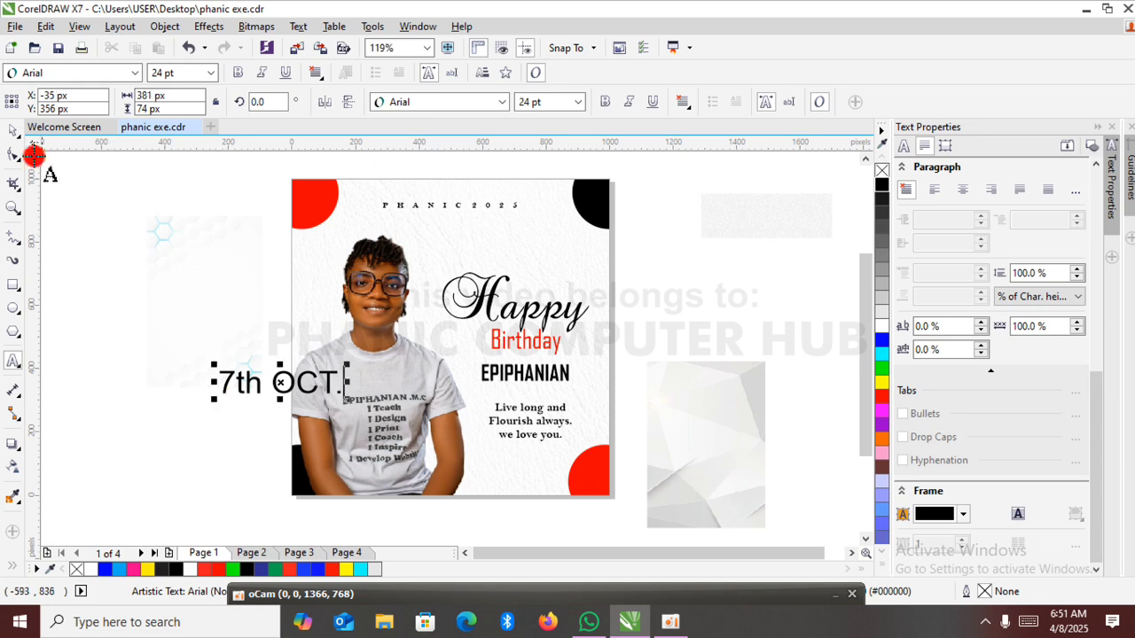
left_click(14, 131)
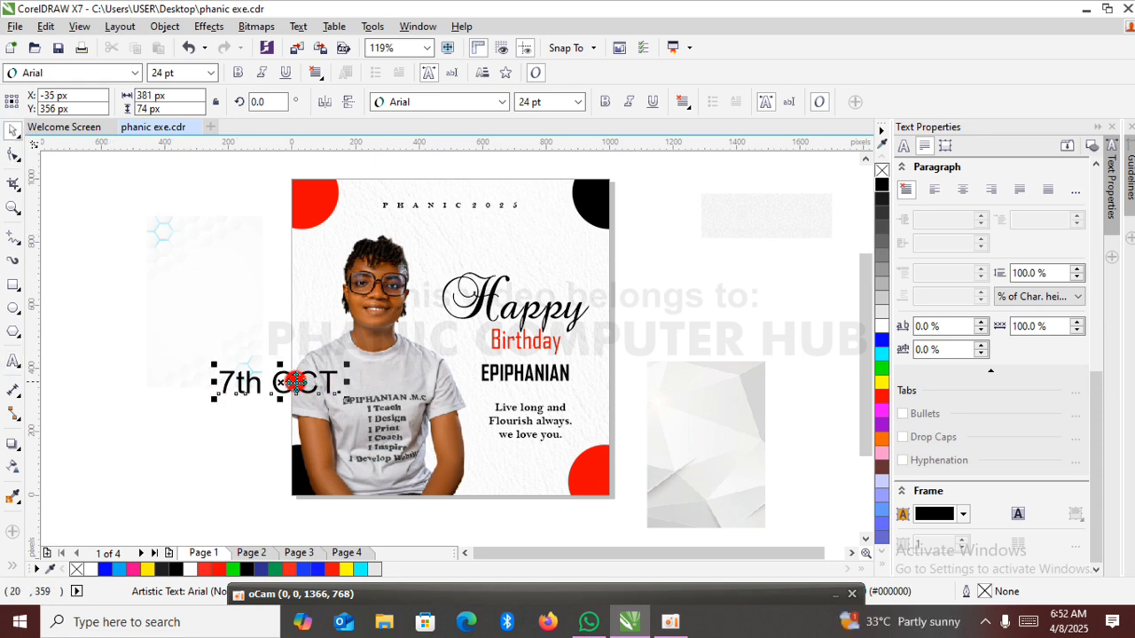
left_click_drag(281, 379, 683, 257)
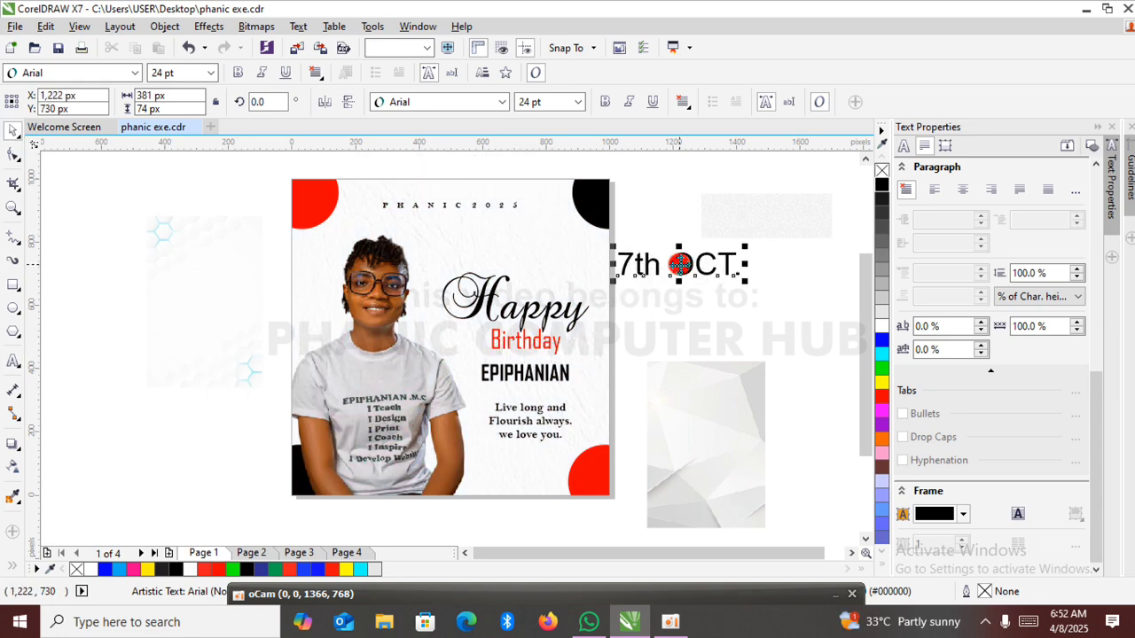
Set the date text to Agency FB Bold, shrink it to about 93 px wide and place it on the upper-left red circle.
left_click(501, 102)
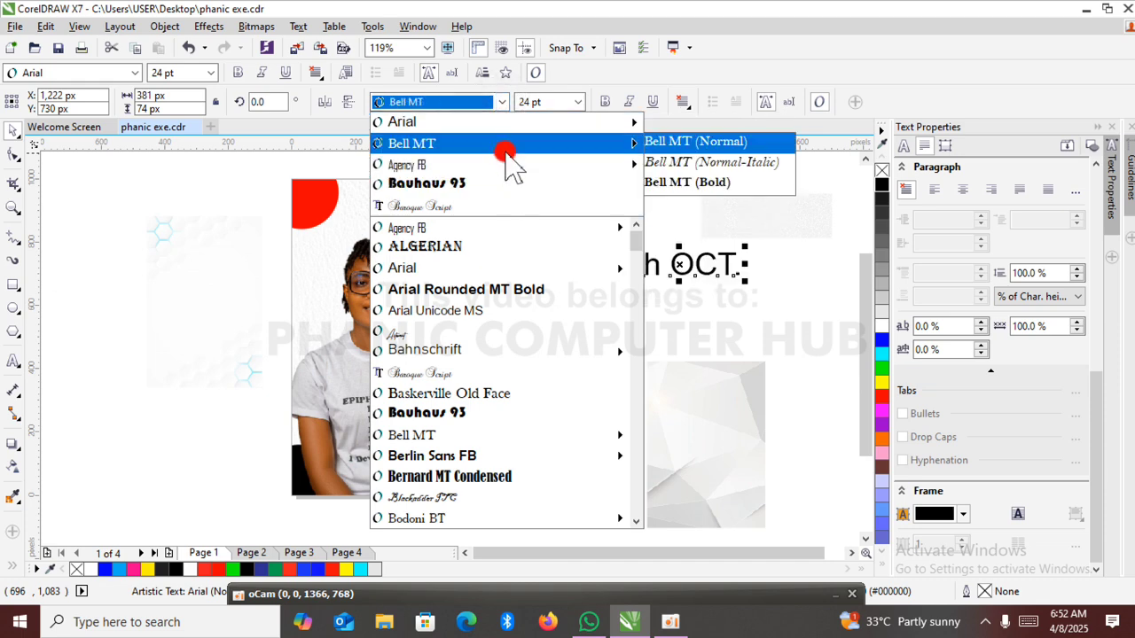
mouse_move(514, 165)
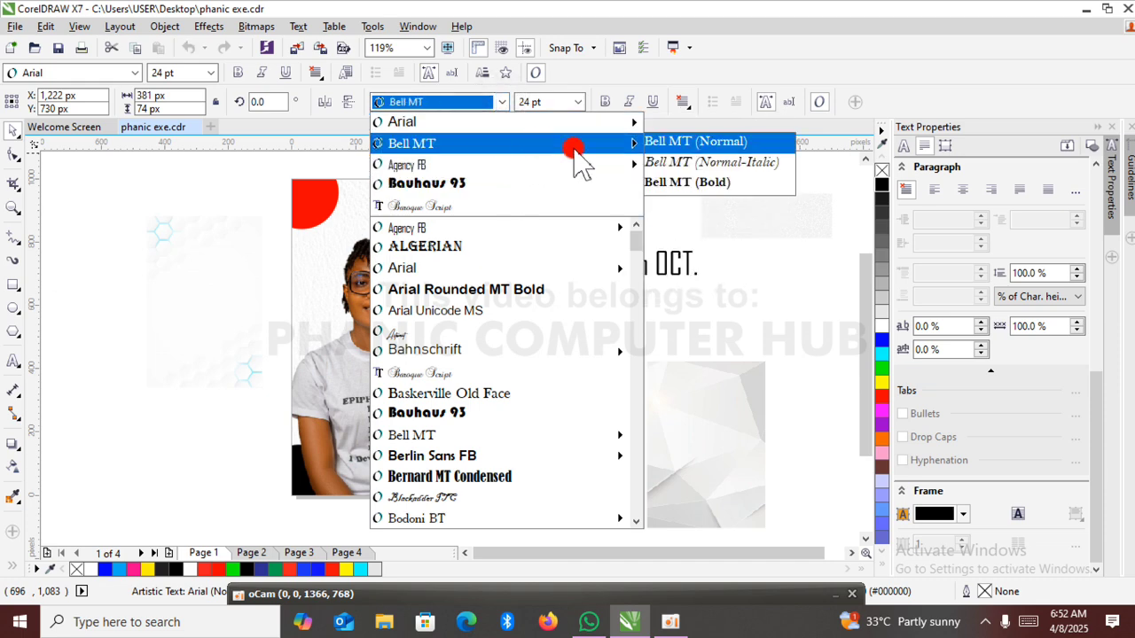
left_click(678, 185)
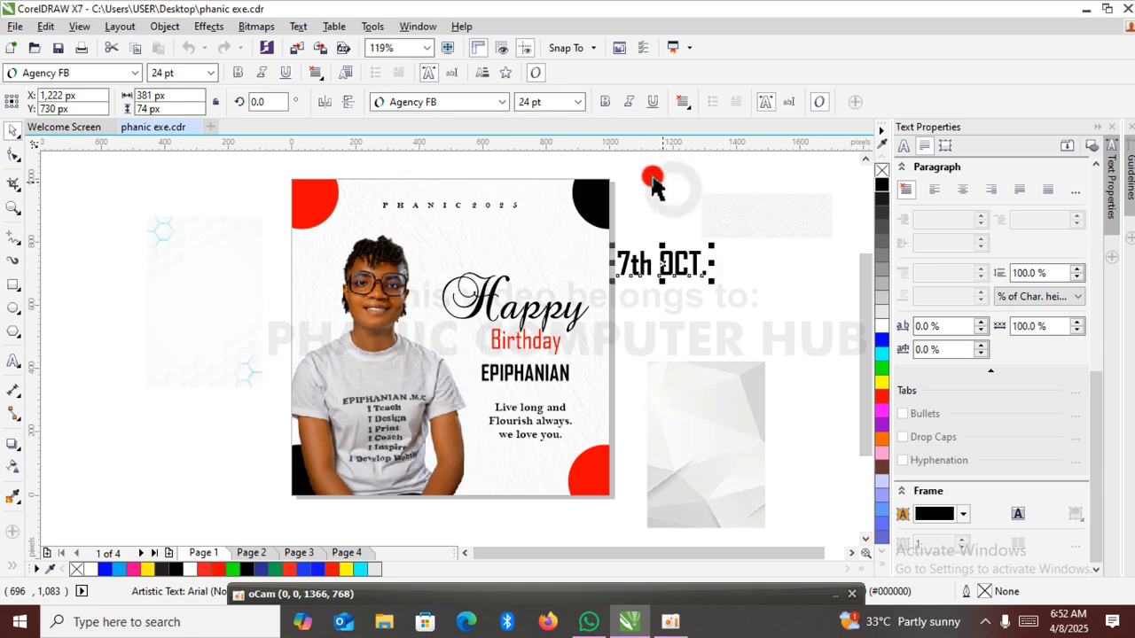
left_click_drag(710, 246, 340, 215)
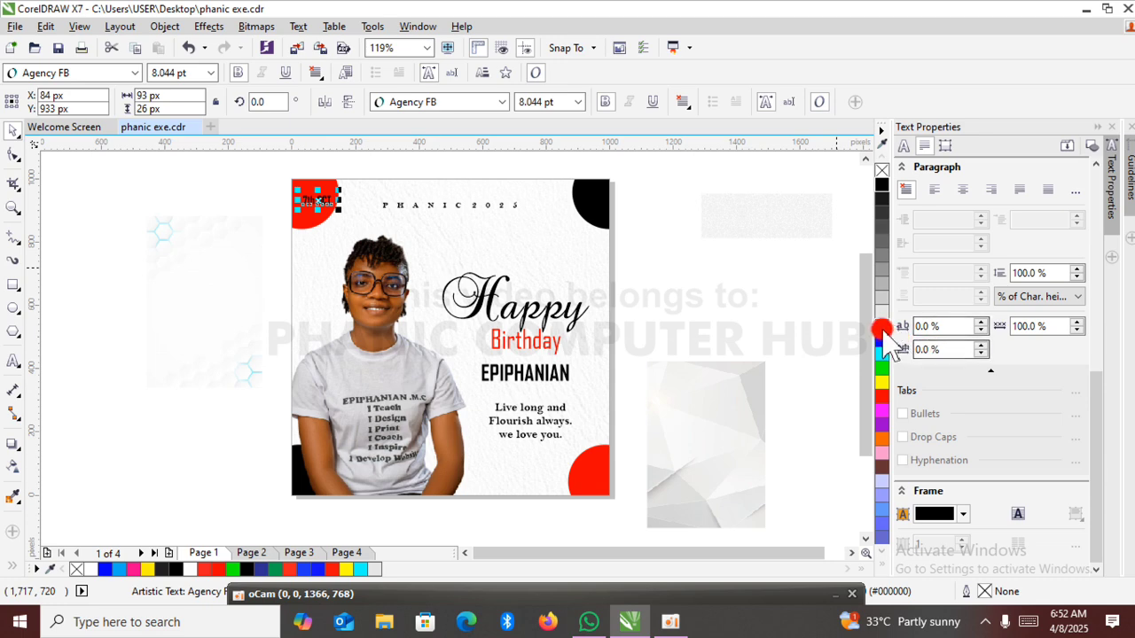
Try a white fill on the date text over the red circle and restore its black fill.
mouse_move(884, 333)
left_mouse_down()
mouse_move(773, 266)
mouse_move(505, 167)
mouse_move(341, 175)
mouse_move(311, 206)
left_mouse_up()
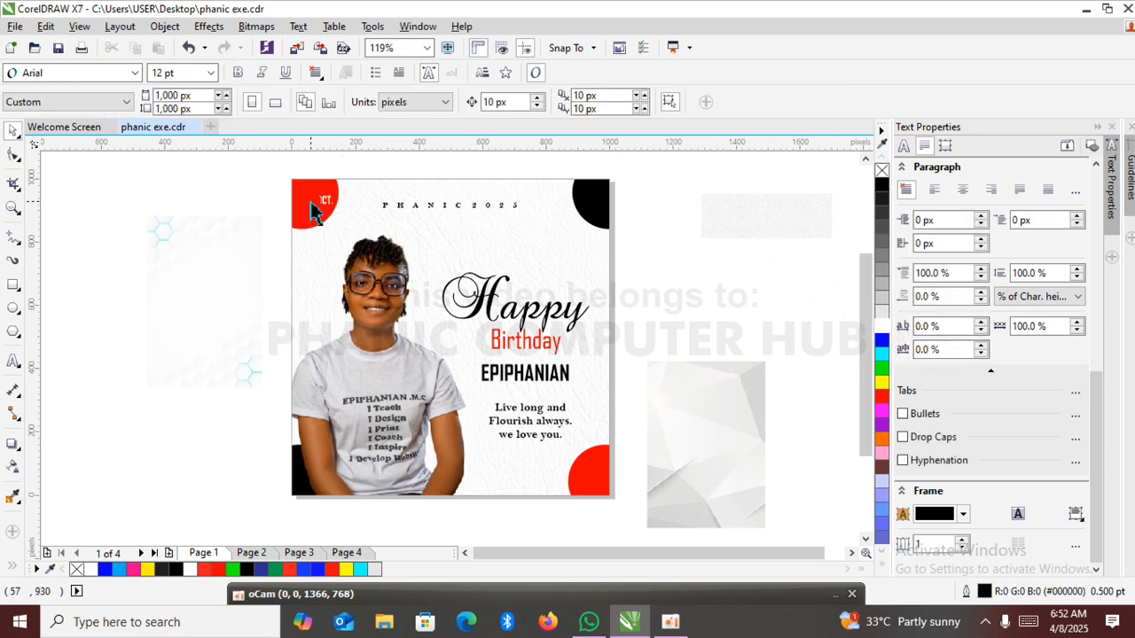
left_click(317, 202)
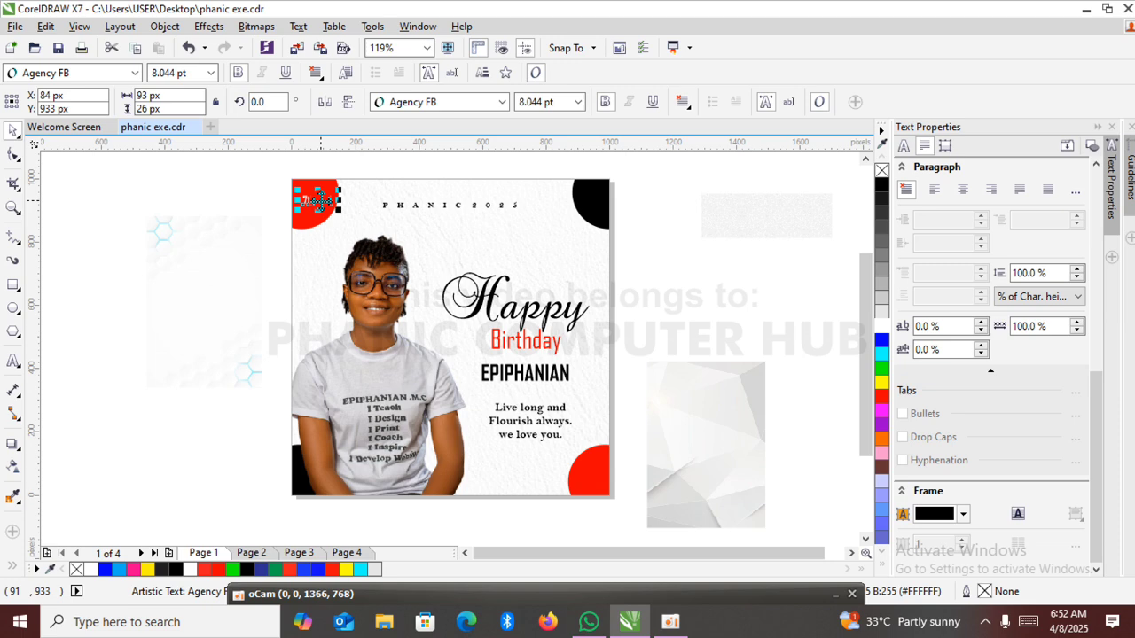
left_click(881, 183)
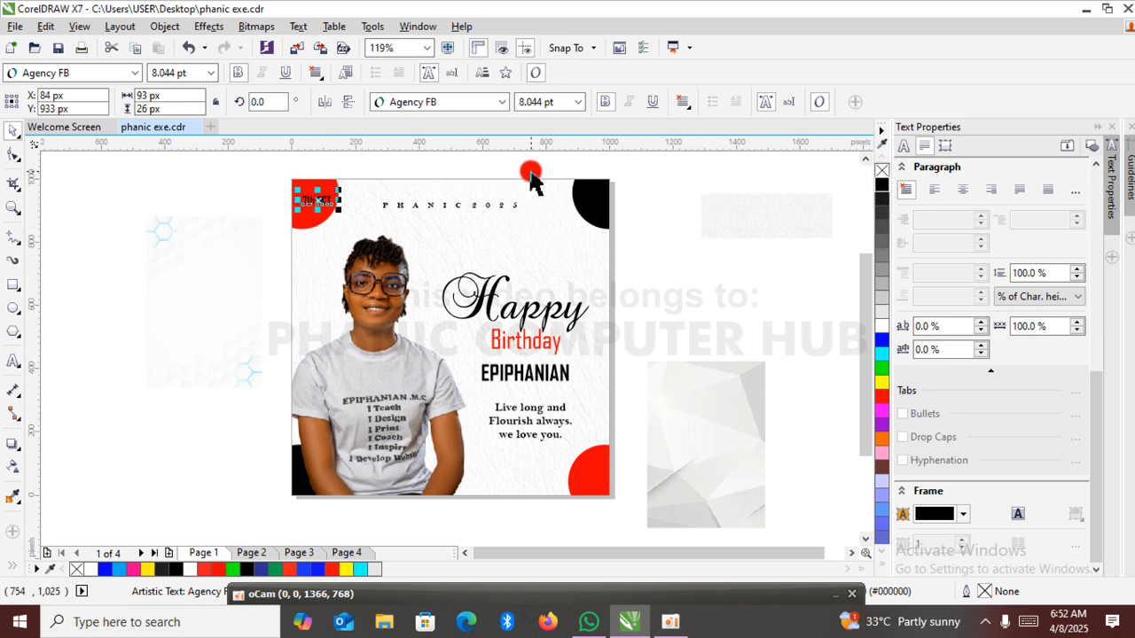
Move the date text beneath the birthday message, centred at about X 741 px, Y 125 px.
left_click_drag(320, 201, 525, 456)
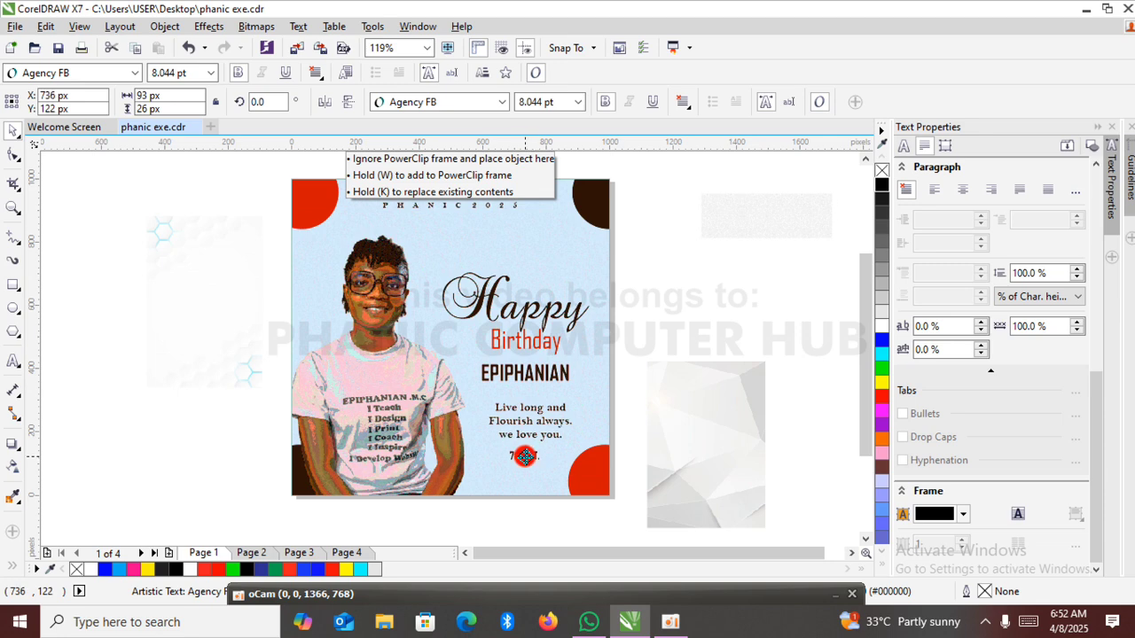
left_click_drag(525, 456, 526, 455)
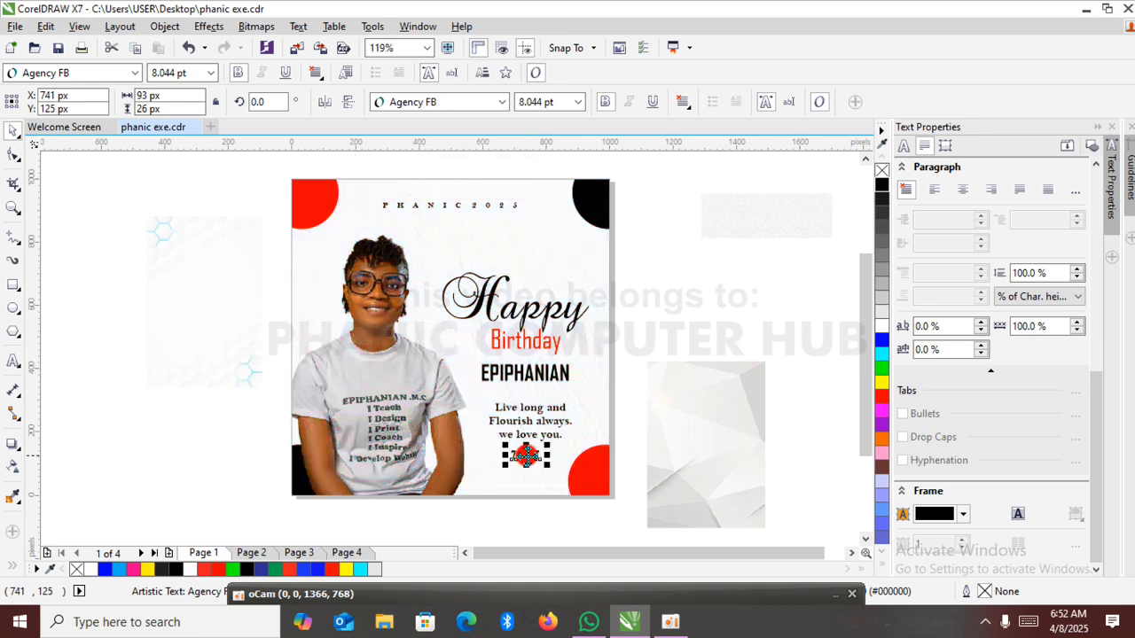
left_click(696, 332)
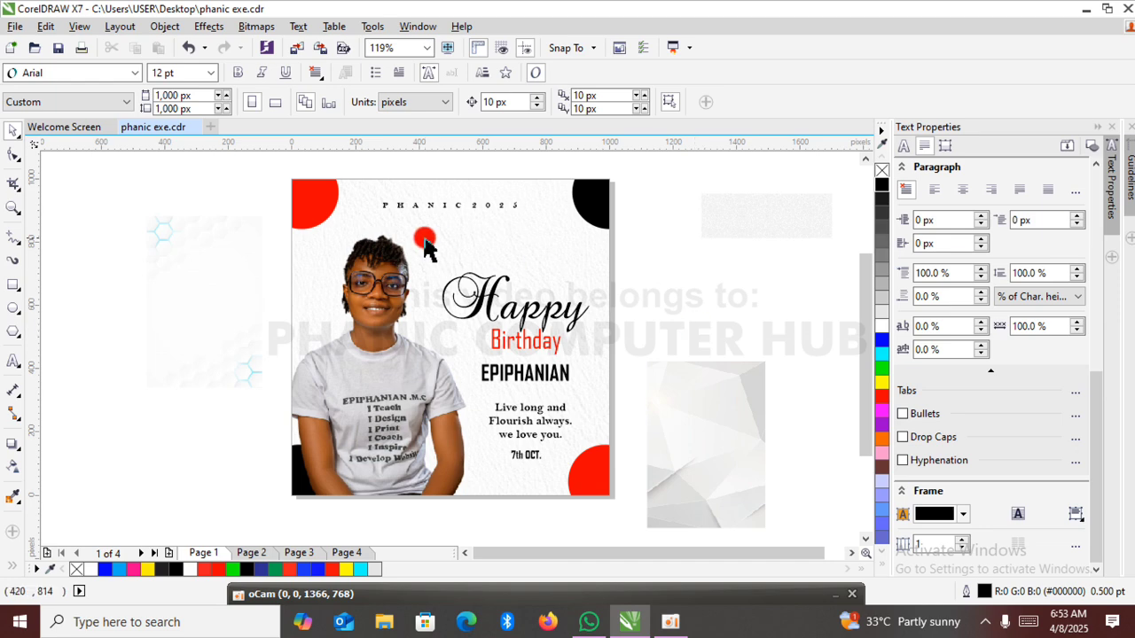
Delete the unused faceted background image and the textured strip lying to the right of the page.
left_click(680, 462)
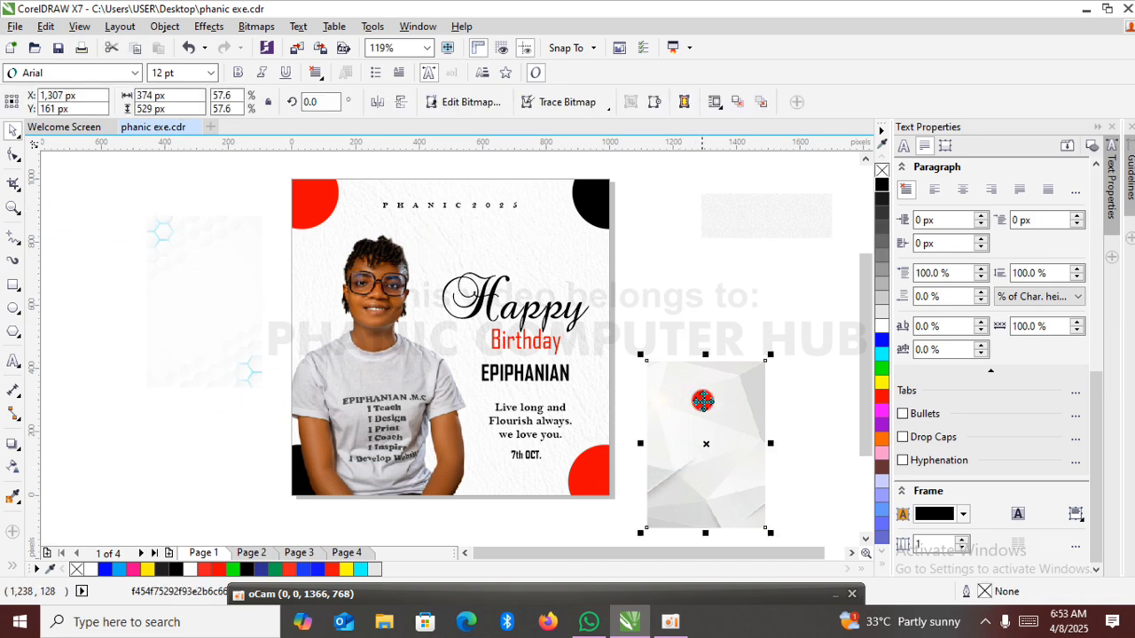
left_click_drag(640, 356, 621, 307)
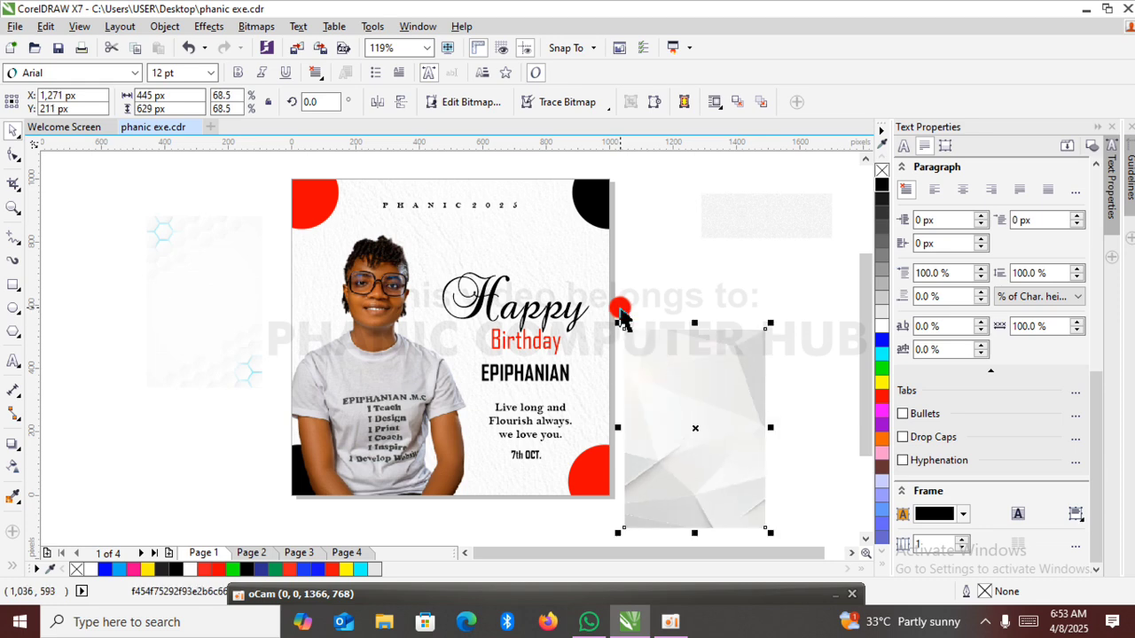
key("Delete")
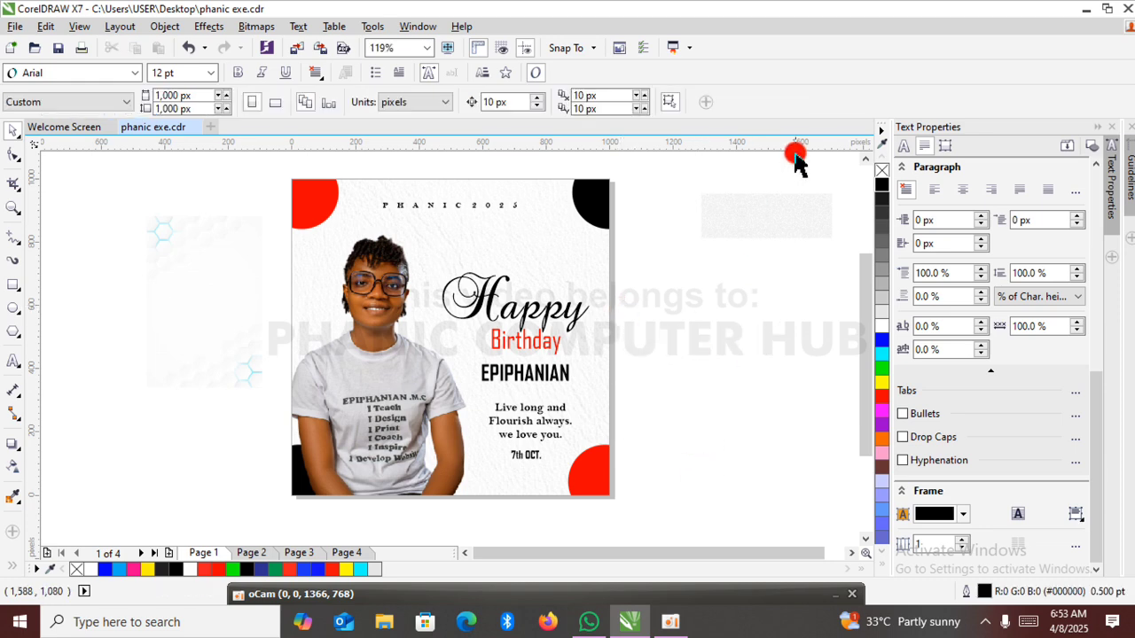
left_click(767, 238)
key("Delete")
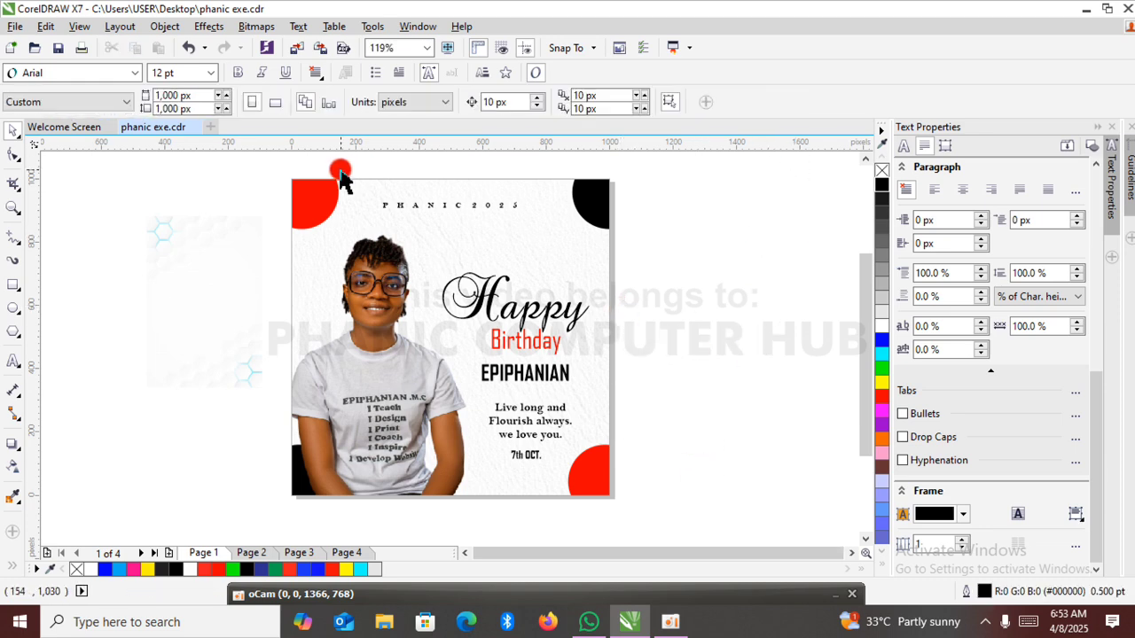
Delete the unused hexagon-pattern background image lying to the left of the page.
left_click(13, 208)
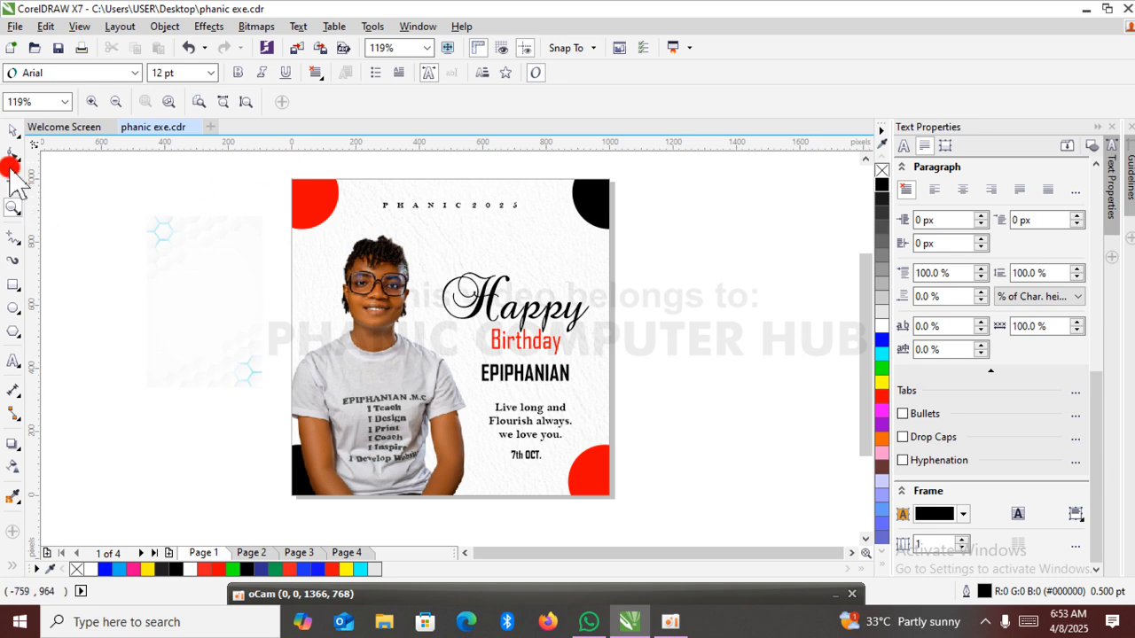
left_click(14, 130)
left_click(193, 240)
left_click(193, 240)
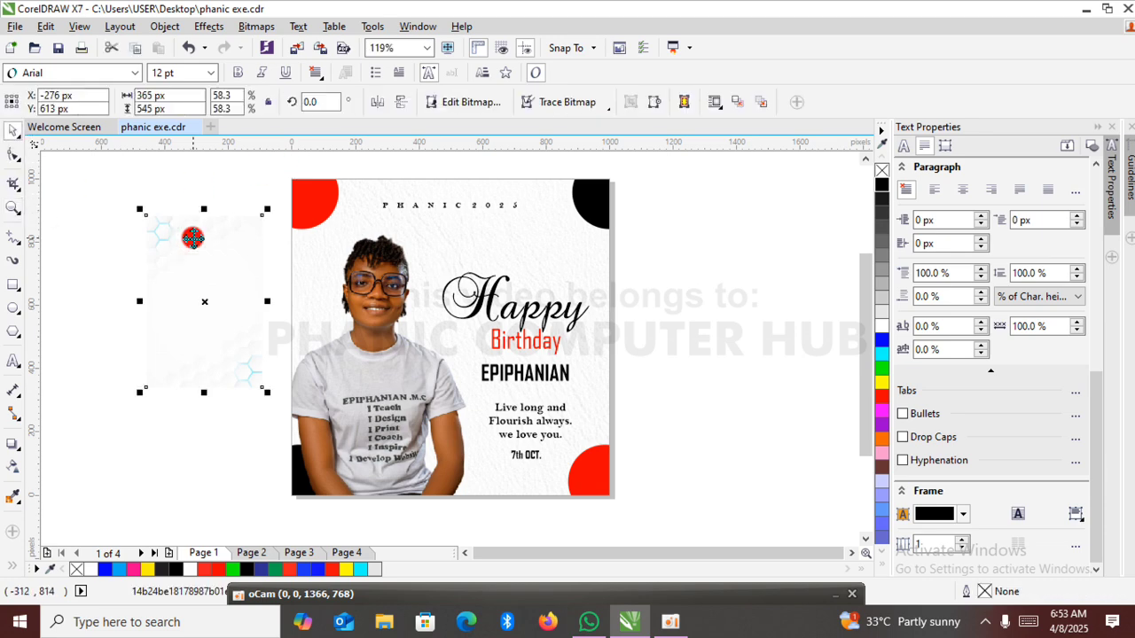
key("Delete")
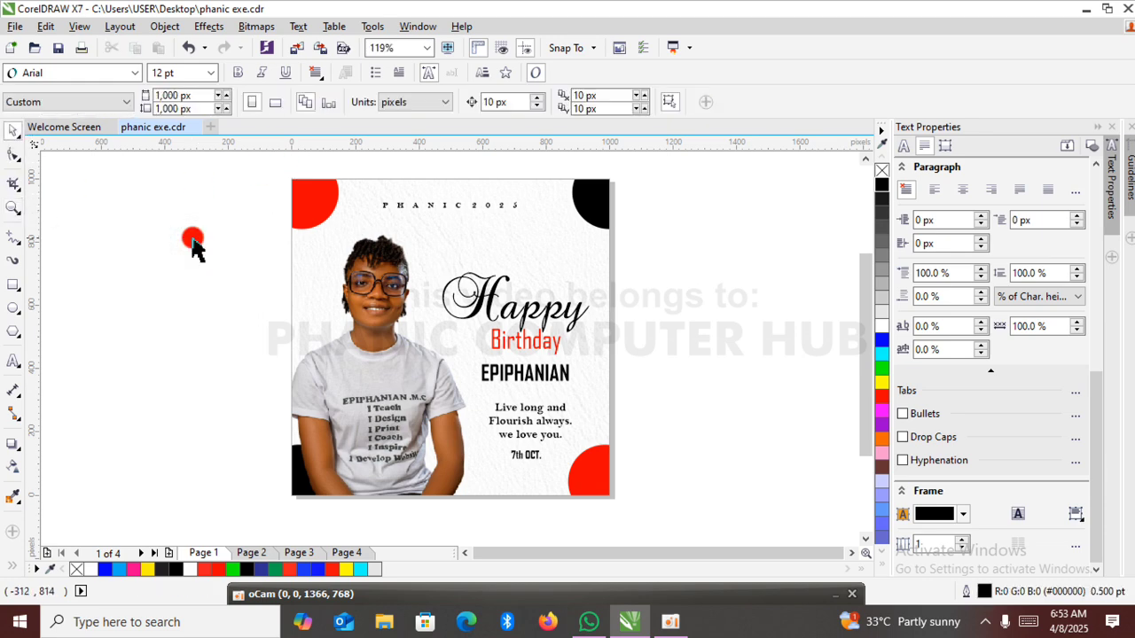
left_click(16, 217)
left_click_drag(287, 179, 611, 502)
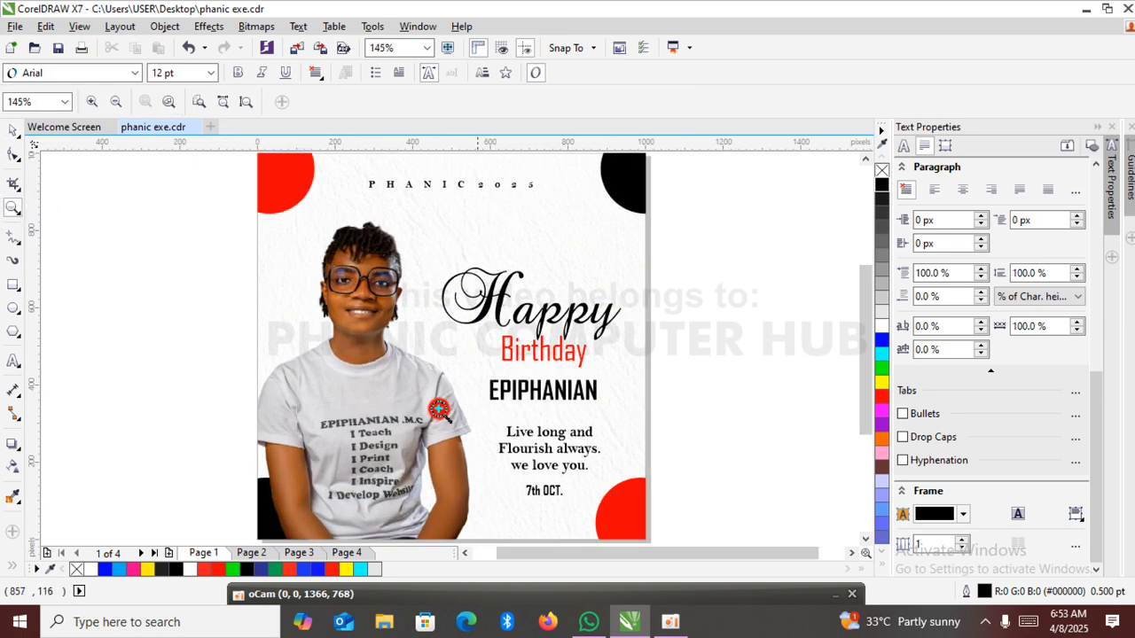
left_click(13, 129)
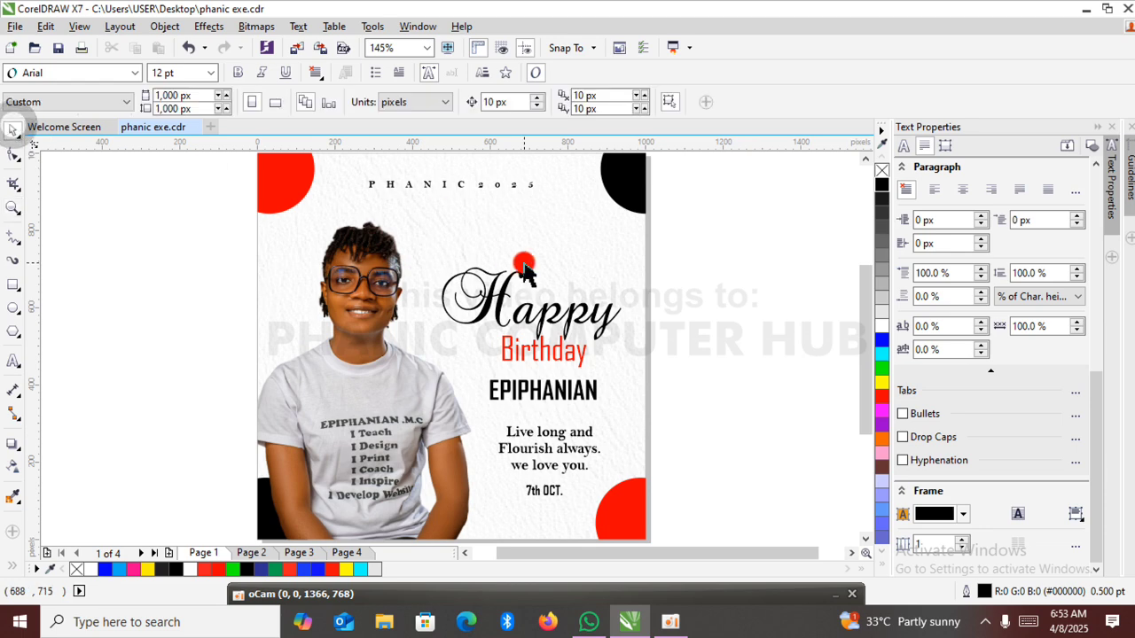
right_click(738, 257)
scroll(739, 257, "up", 1)
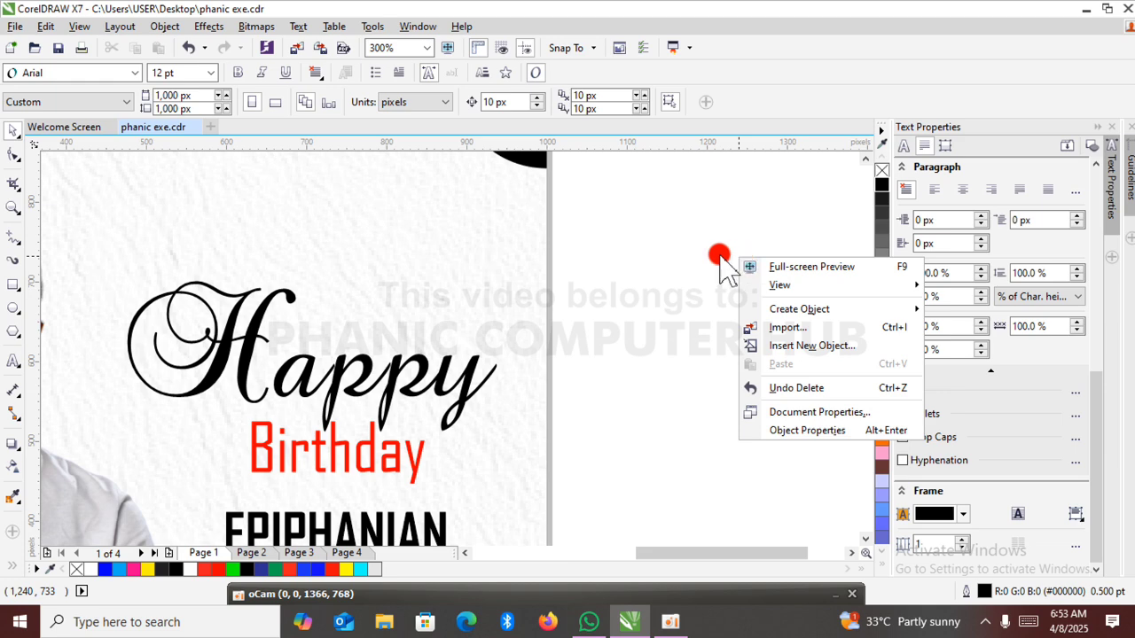
left_click(623, 247)
key("F4")
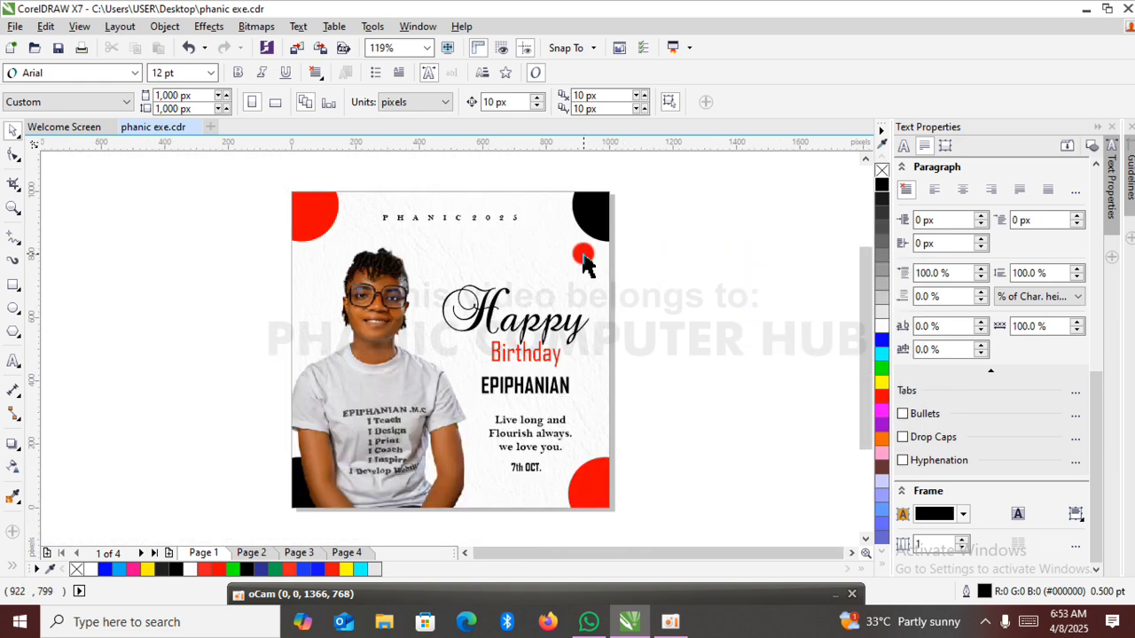
Examine the complete birthday design in a full-screen preview and return to the drawing.
left_click(13, 208)
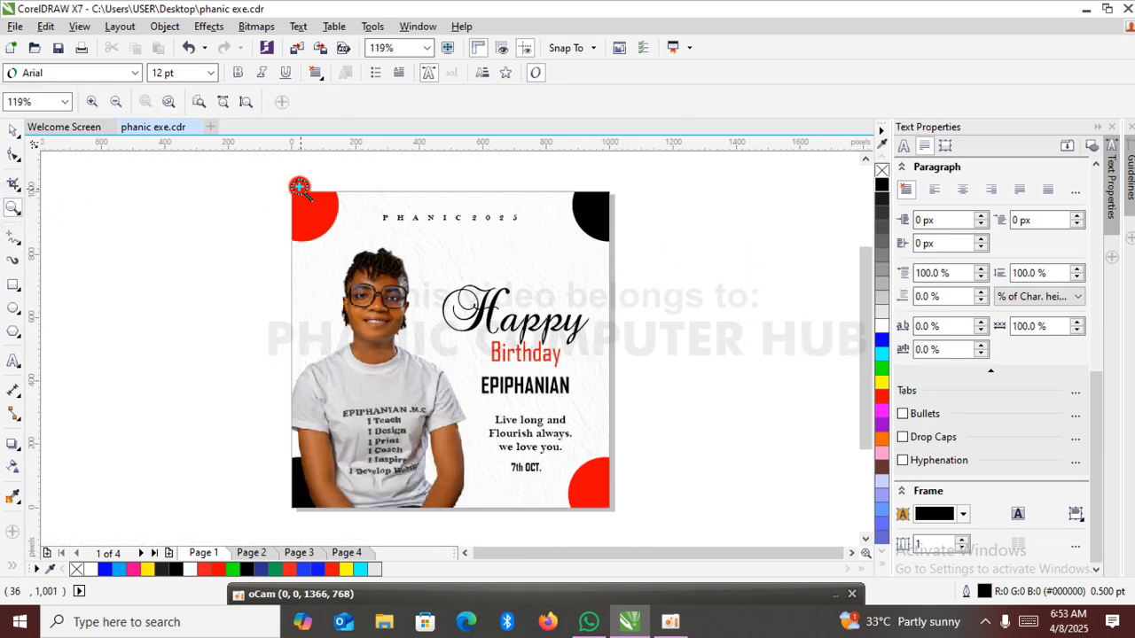
left_click_drag(292, 191, 611, 509)
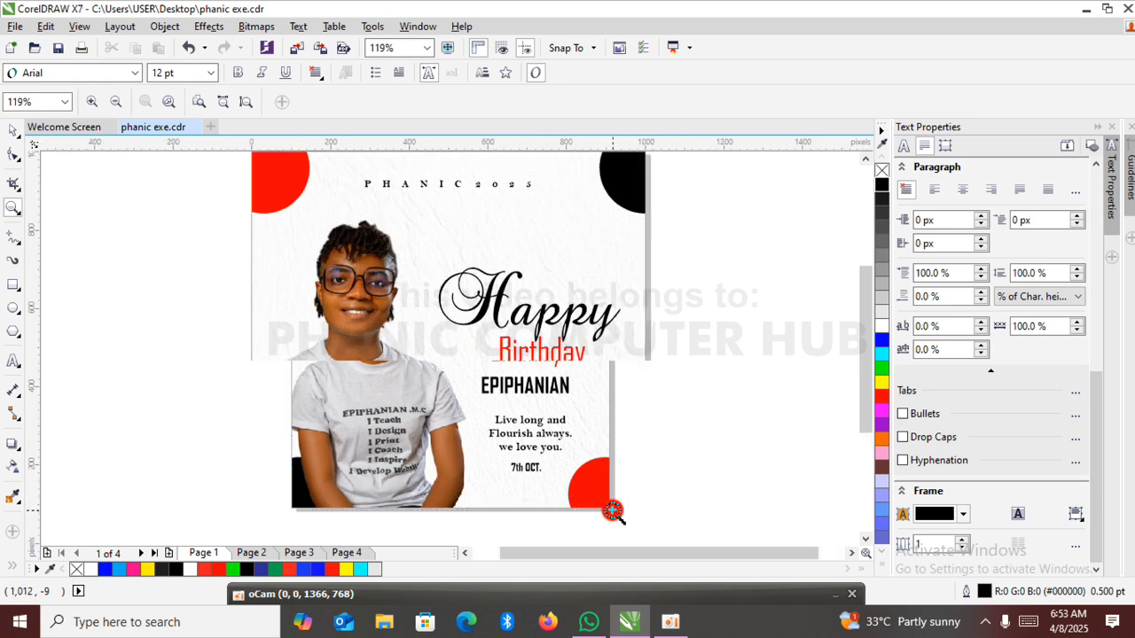
left_click(12, 130)
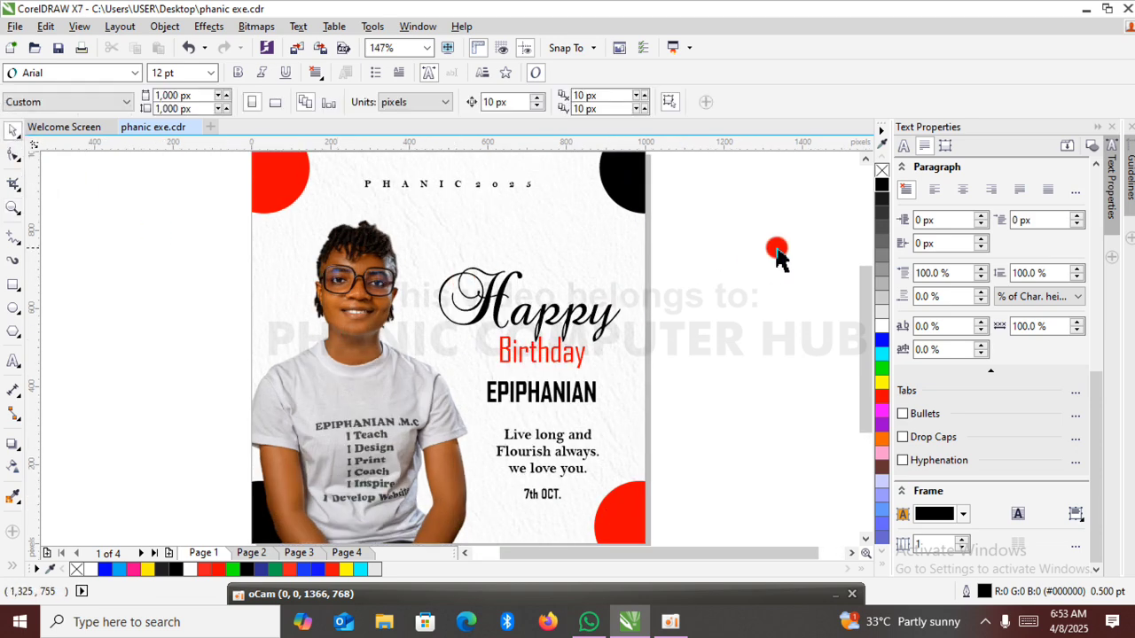
right_click(698, 222)
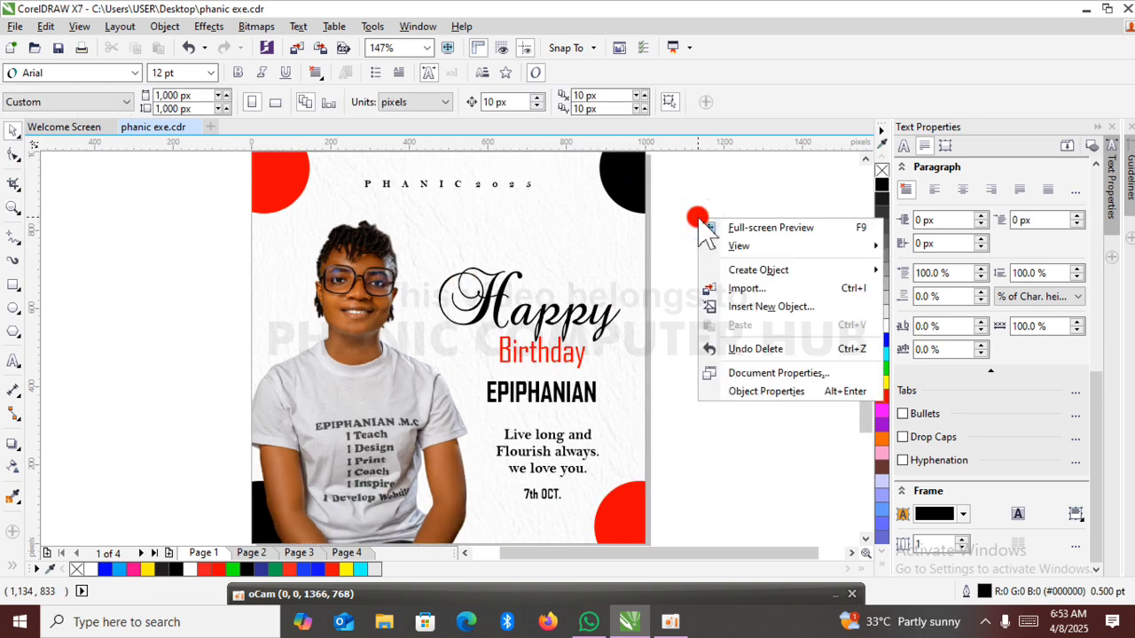
left_click(765, 229)
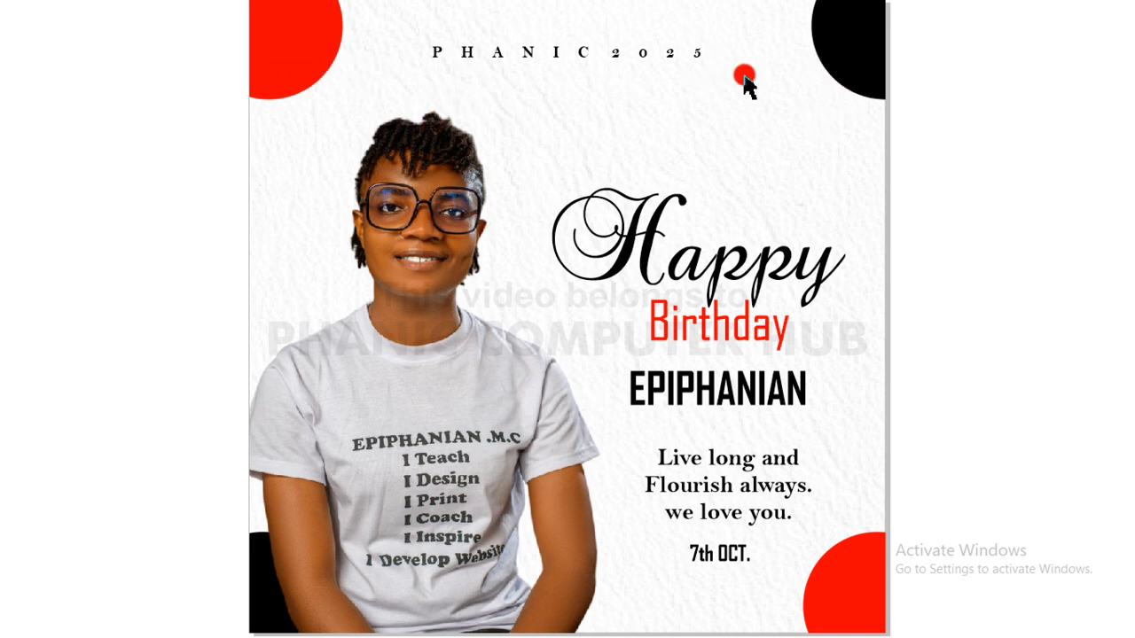
left_click(797, 195)
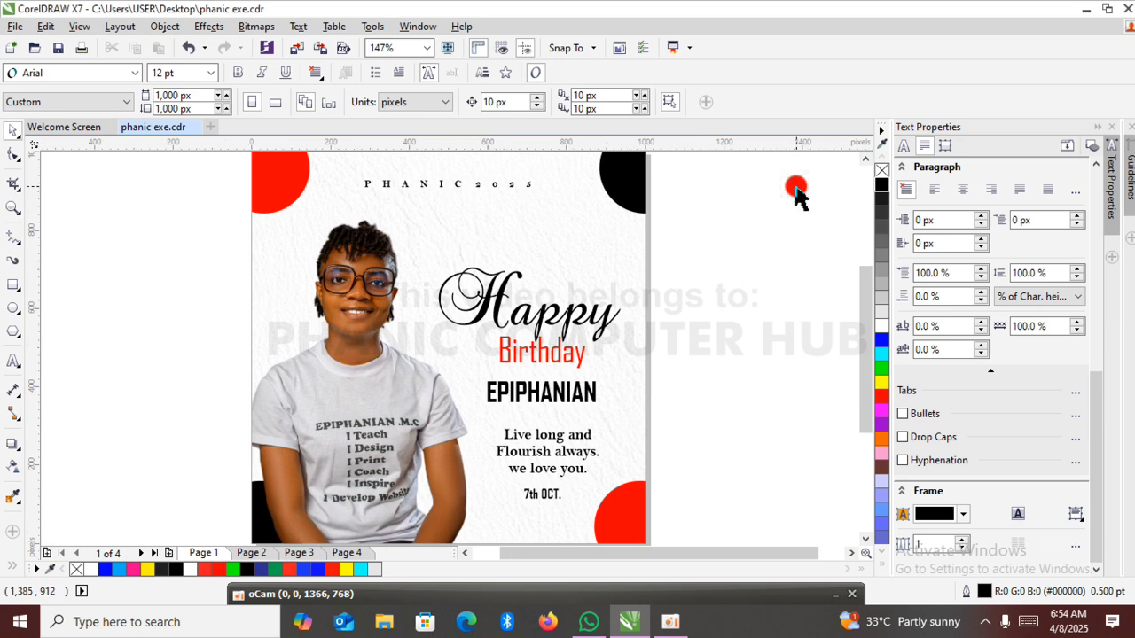
Move the red circle at the page's upper-left corner further outward, centred at about X 18 px, Y 997 px.
left_click(293, 189, "ctrl")
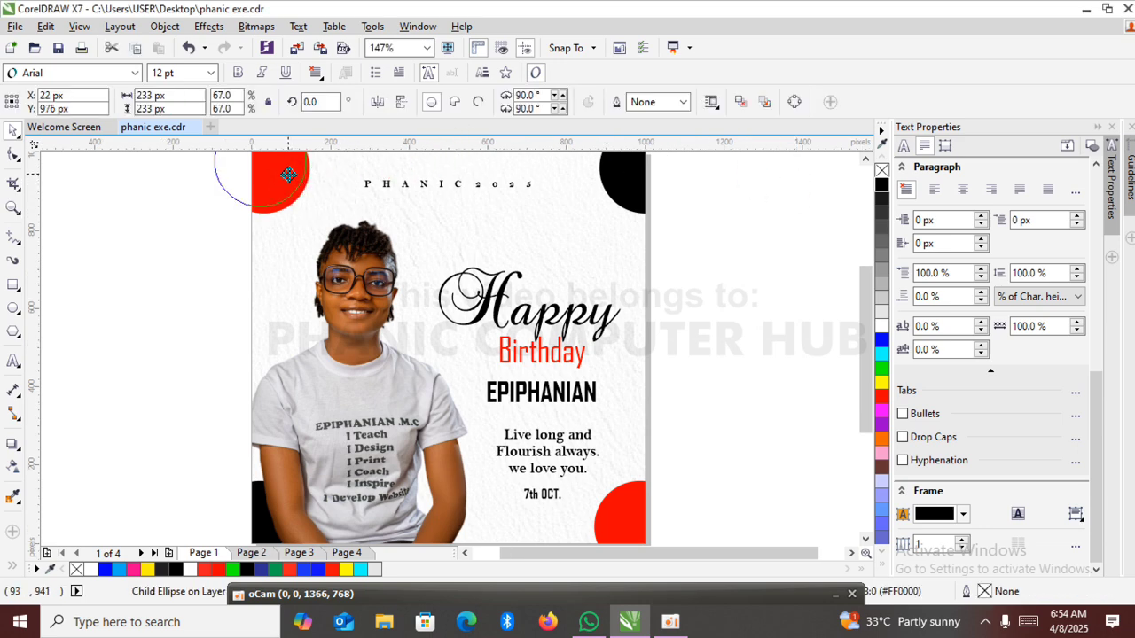
left_click(288, 175, "ctrl")
left_click_drag(287, 175, 286, 167)
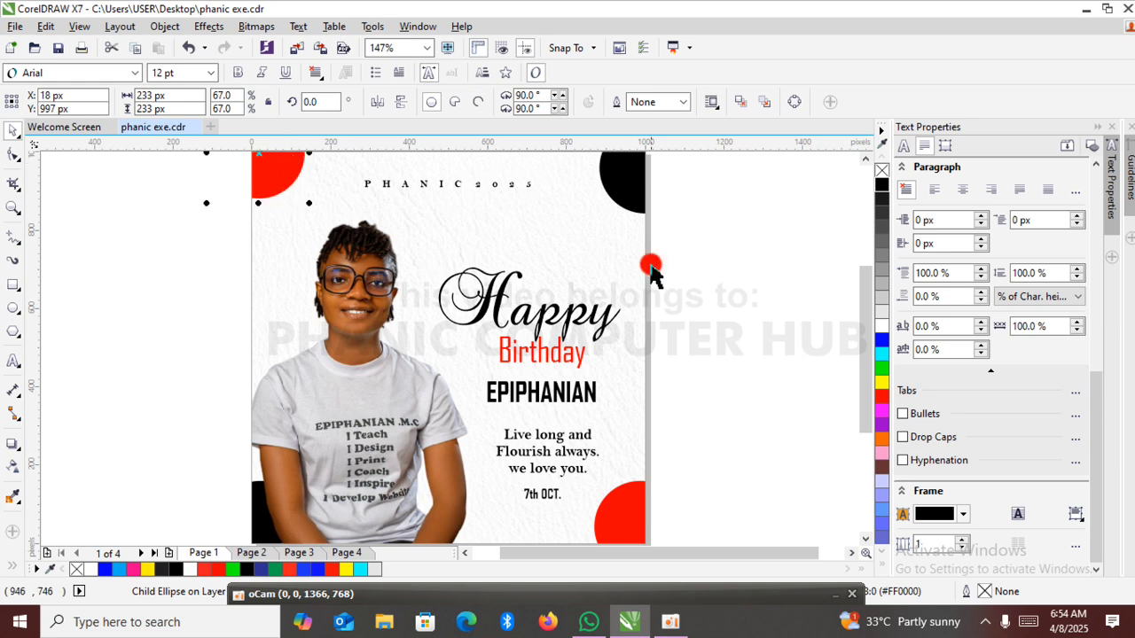
right_click(767, 290)
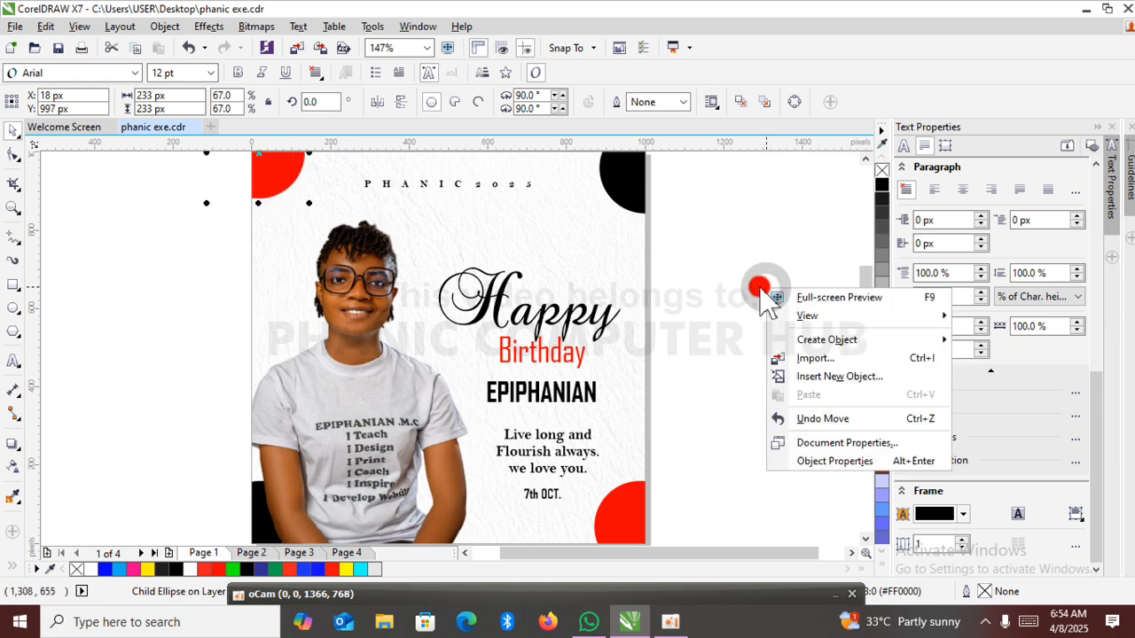
left_click(737, 251)
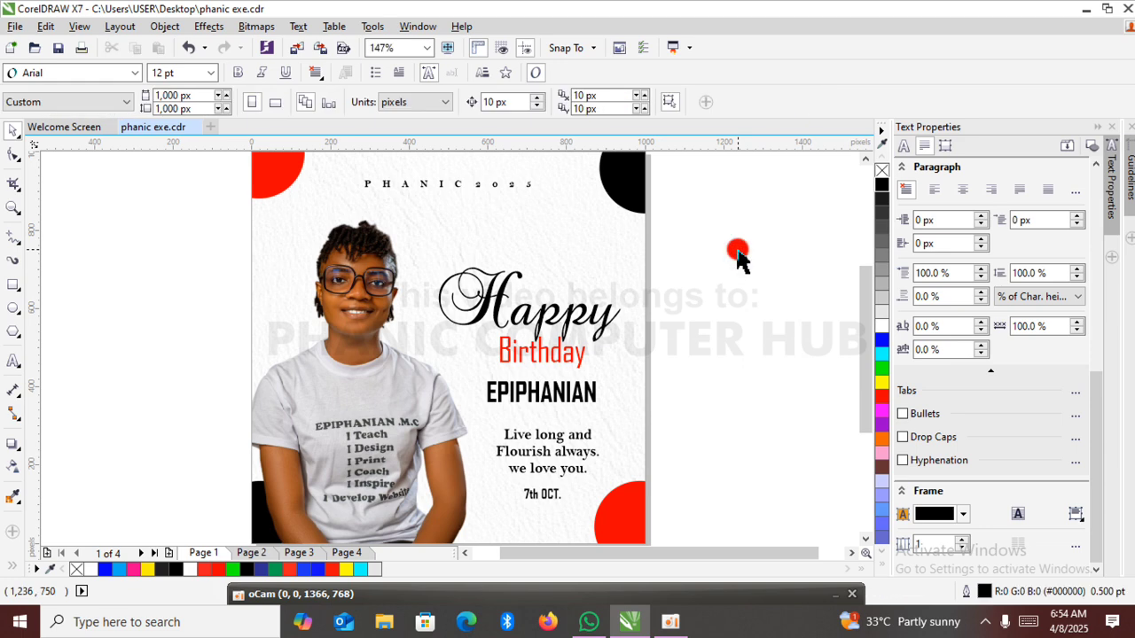
scroll(738, 251, "down", 1)
left_click(737, 252)
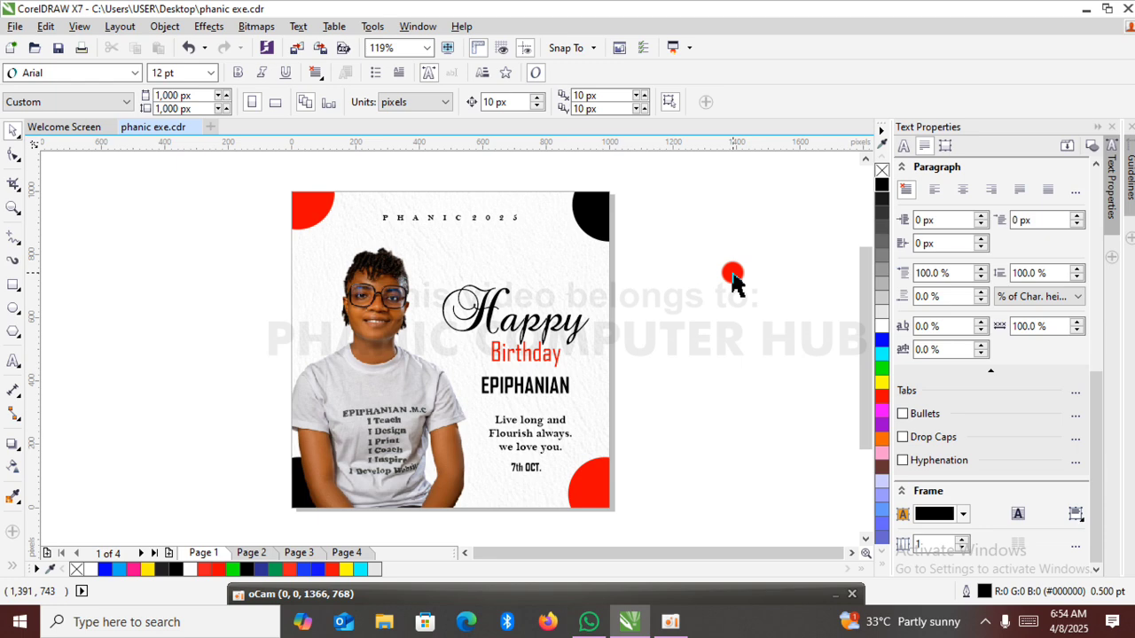
left_click(732, 274)
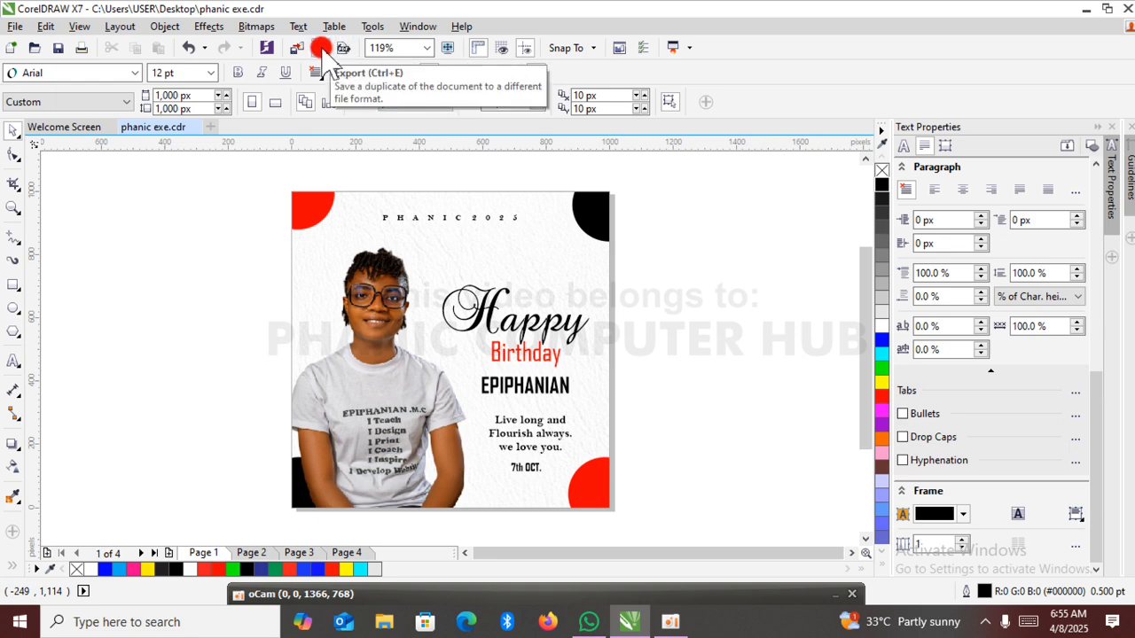
Start exporting the design and choose the FLYERS folder inside PHANIC 2 > Graphics work 1 as the destination.
left_click(15, 25)
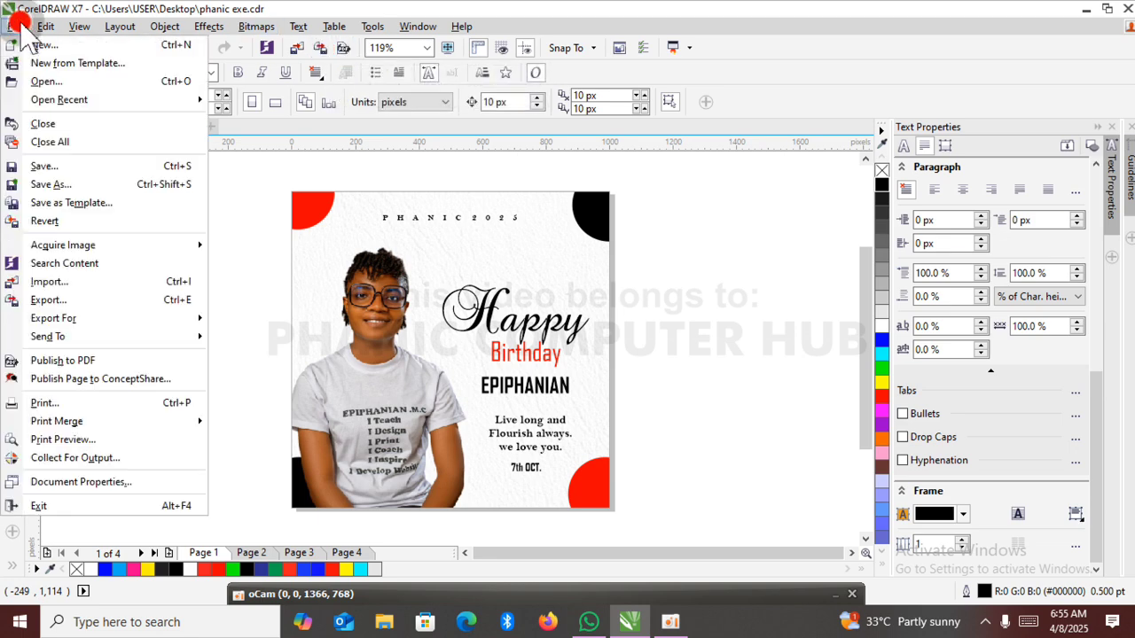
left_click(182, 300)
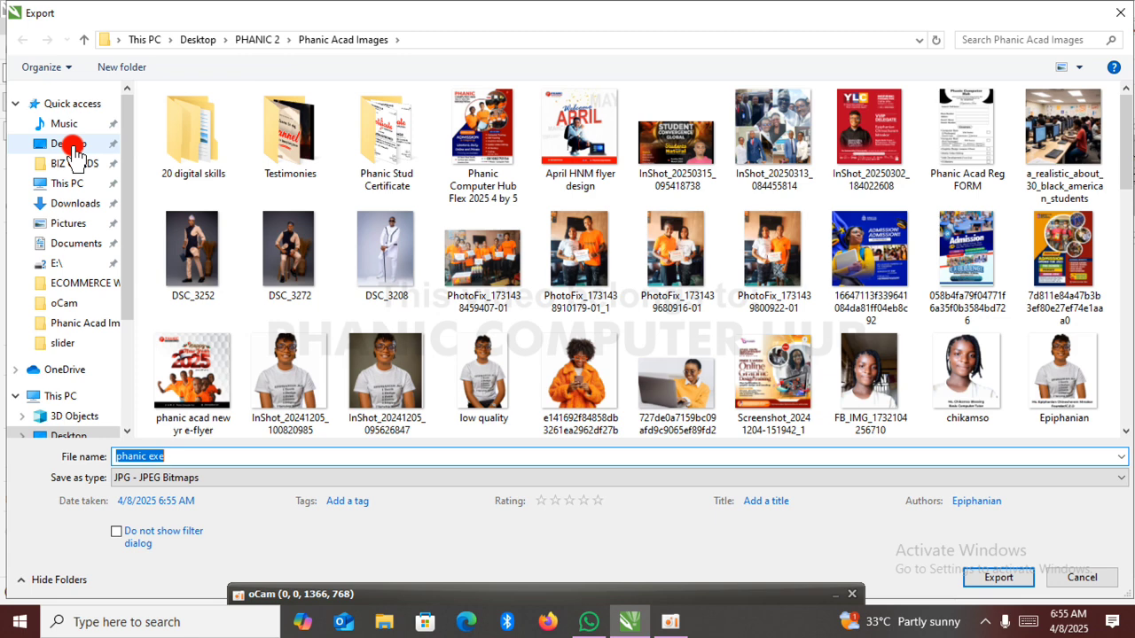
left_click(258, 40)
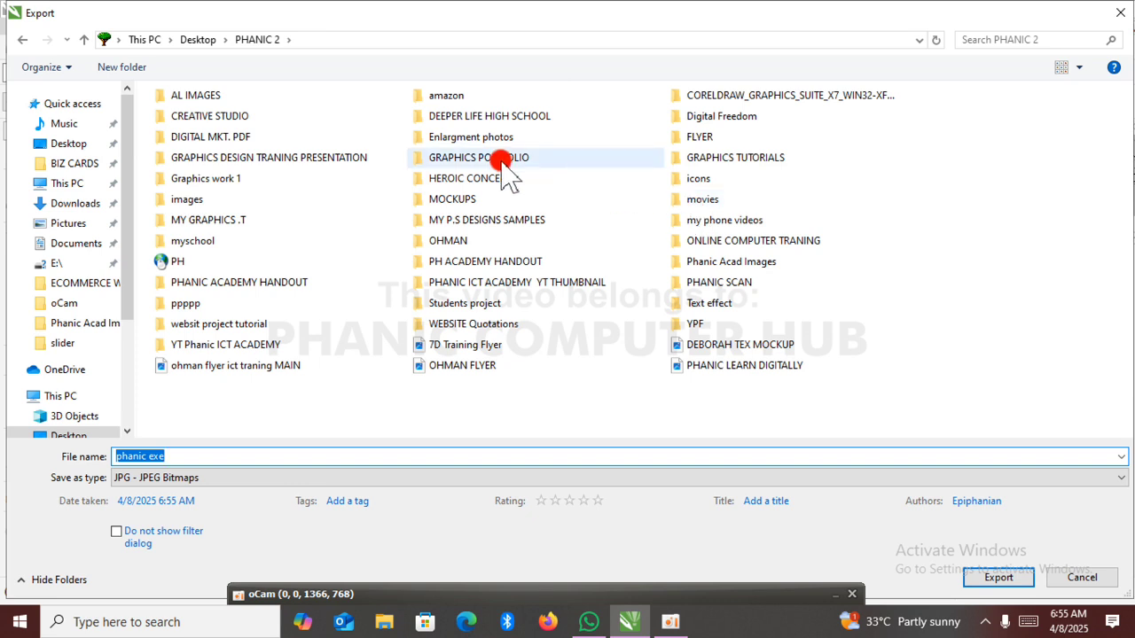
left_click(280, 178)
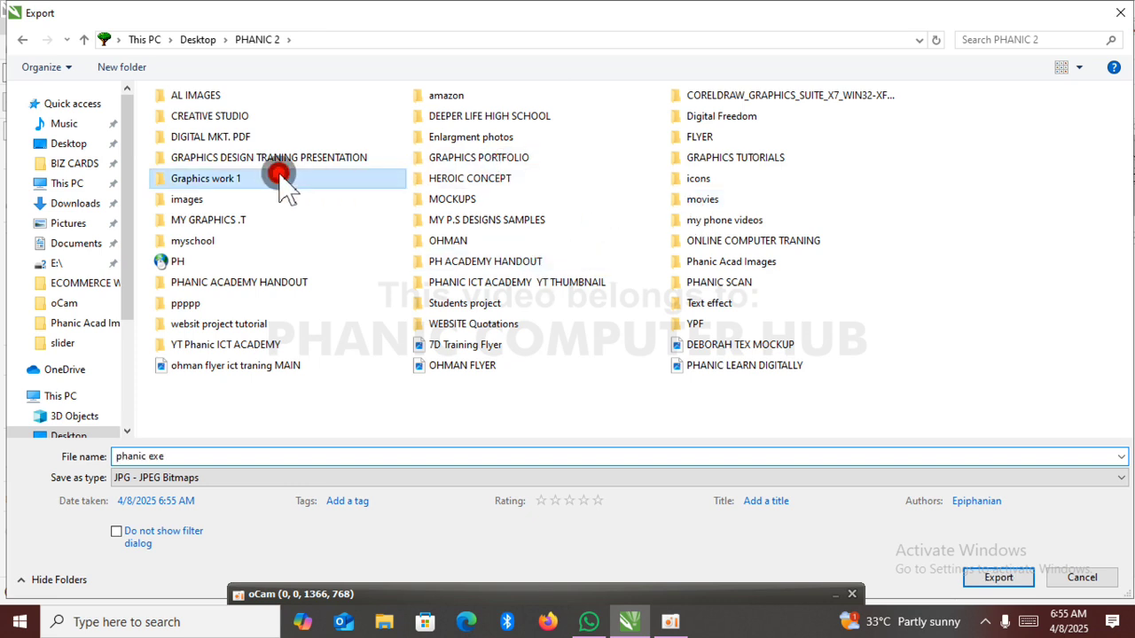
double_click(280, 178)
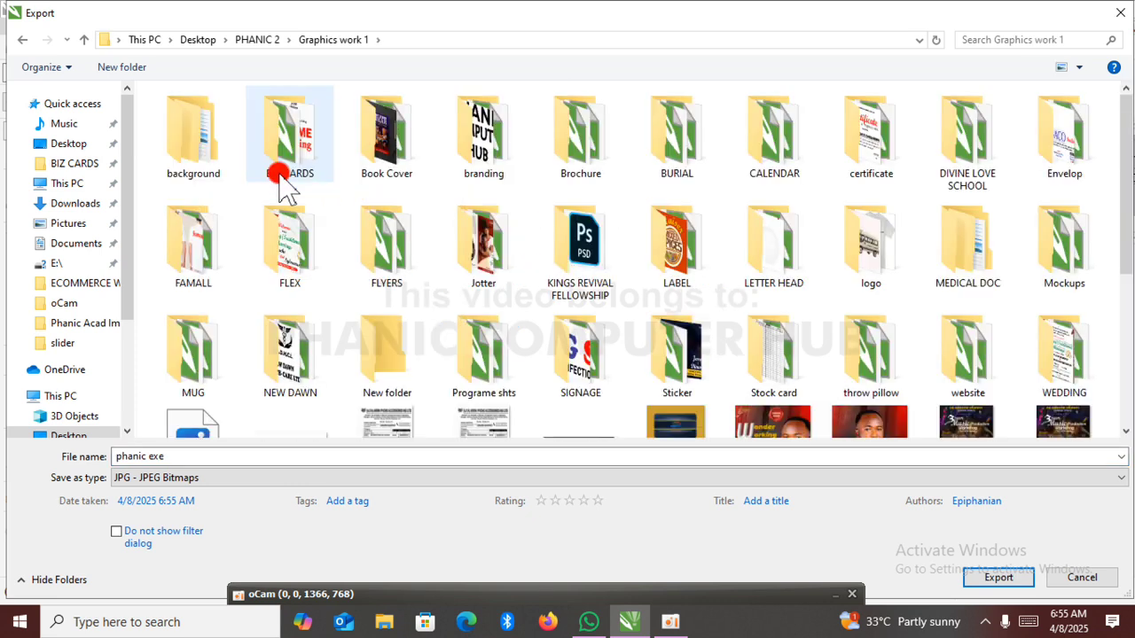
left_click(390, 249)
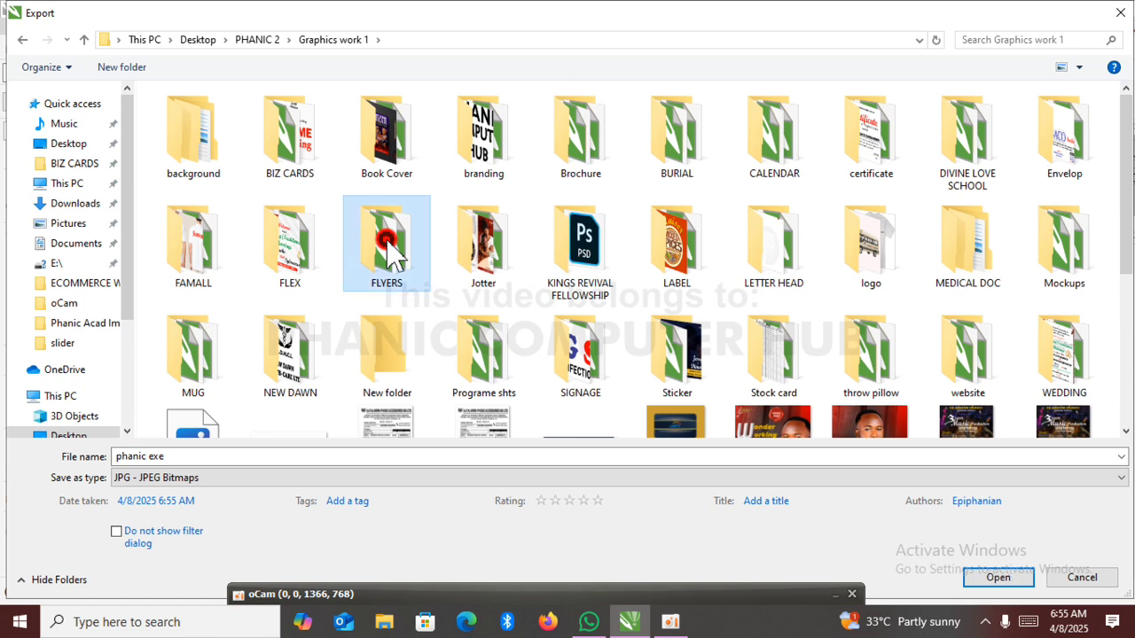
double_click(388, 241)
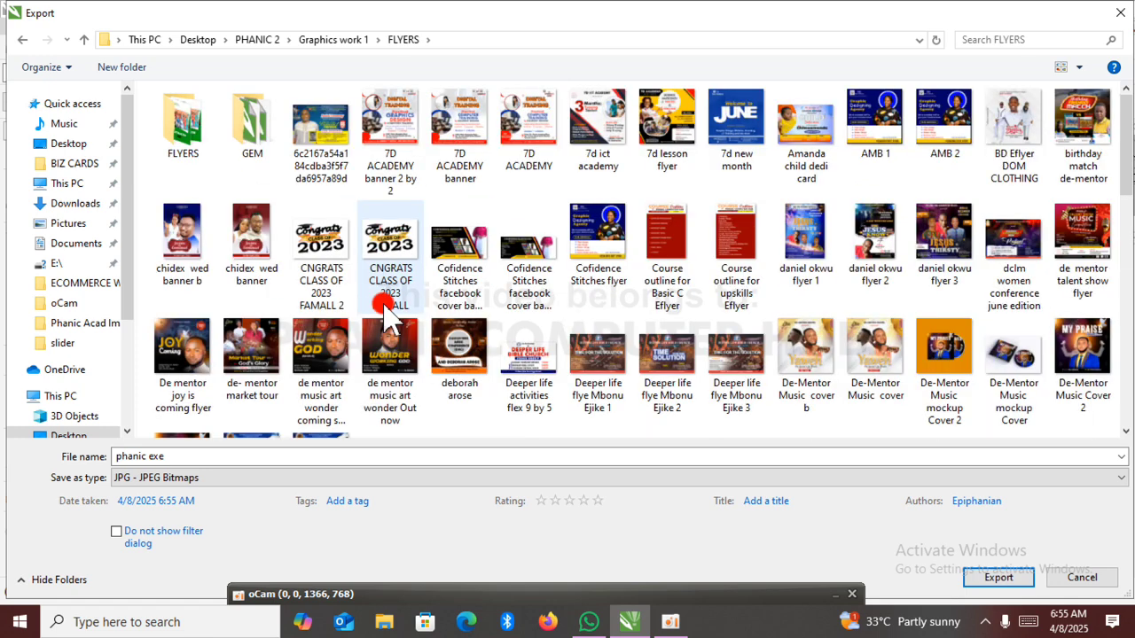
Name the export file "EPIP Birthday e-design" in JPG format and proceed to the JPEG settings.
left_click(191, 458)
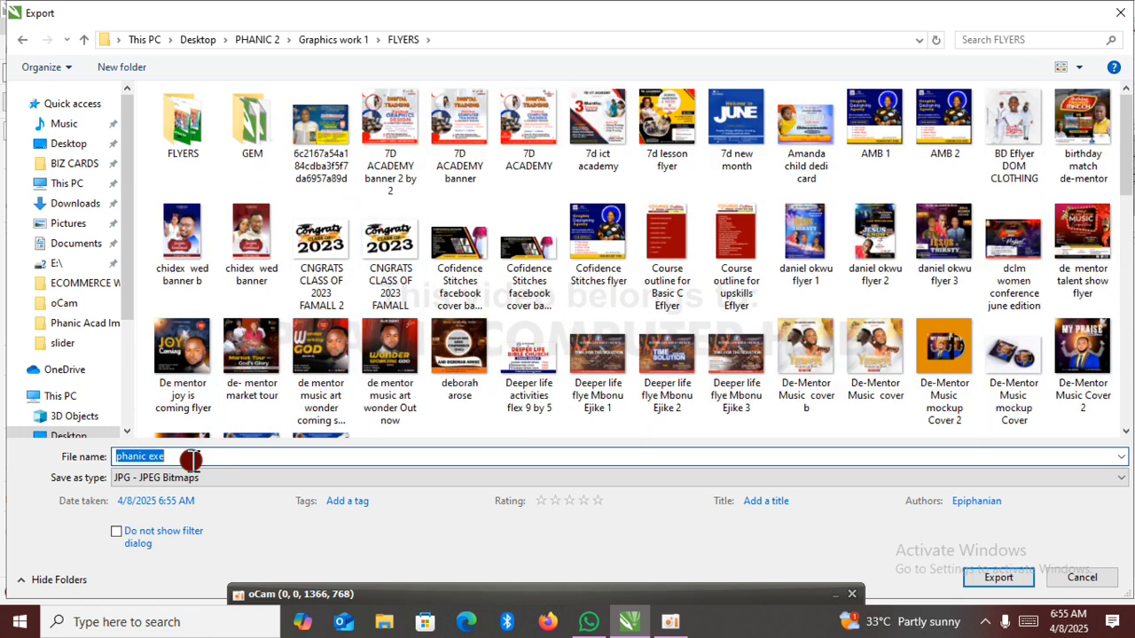
left_click_drag(191, 458, 54, 461)
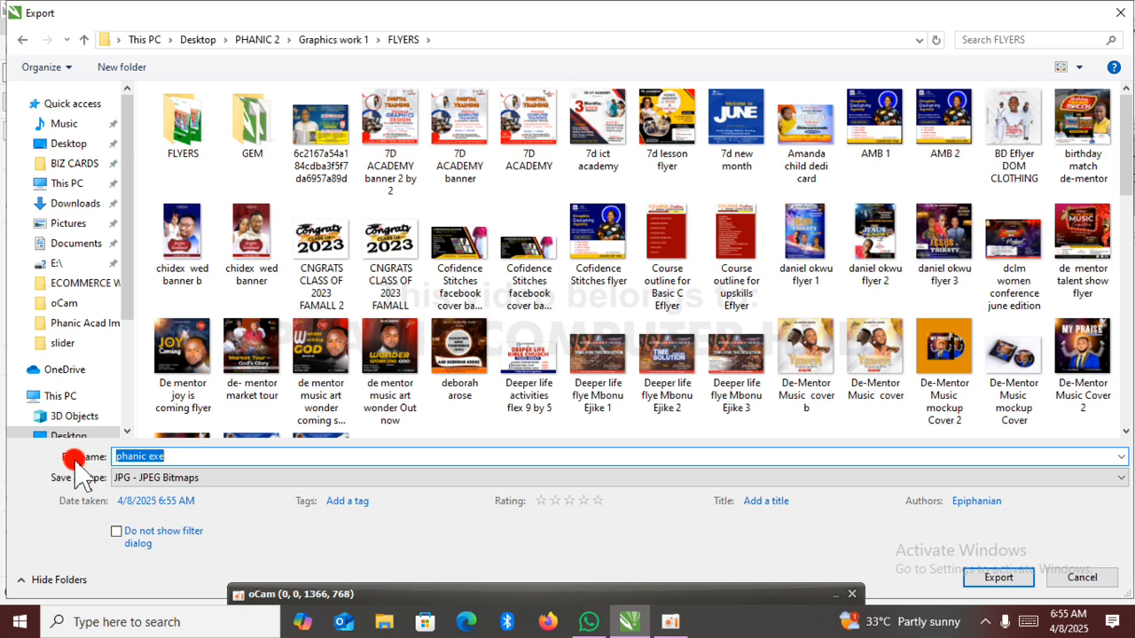
left_click(171, 455)
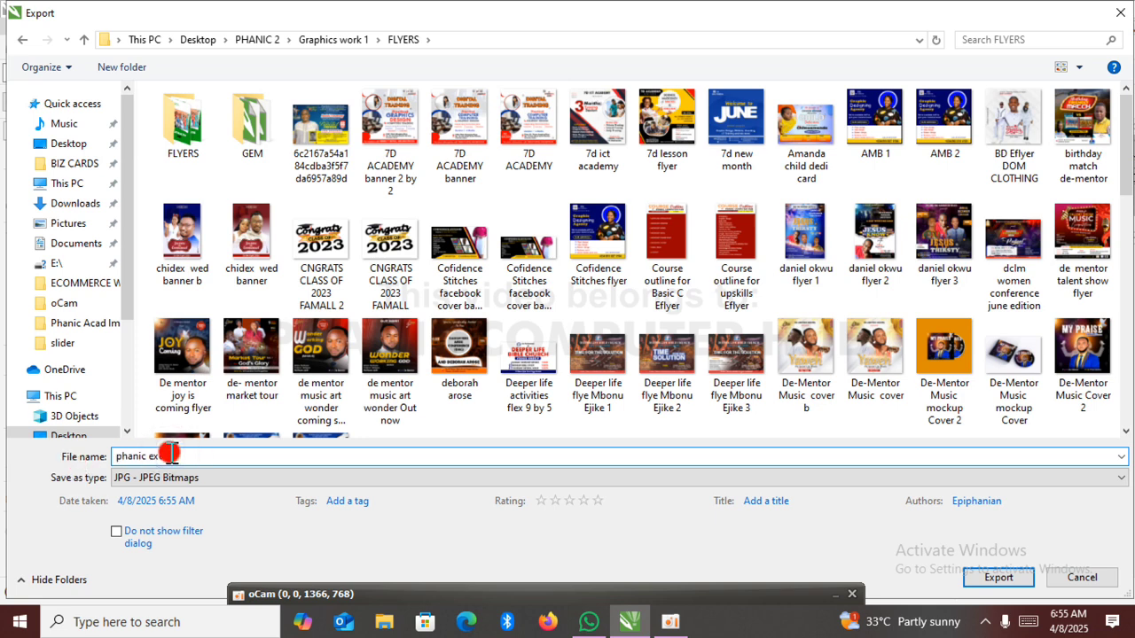
left_click_drag(173, 454, 82, 449)
type("EPI")
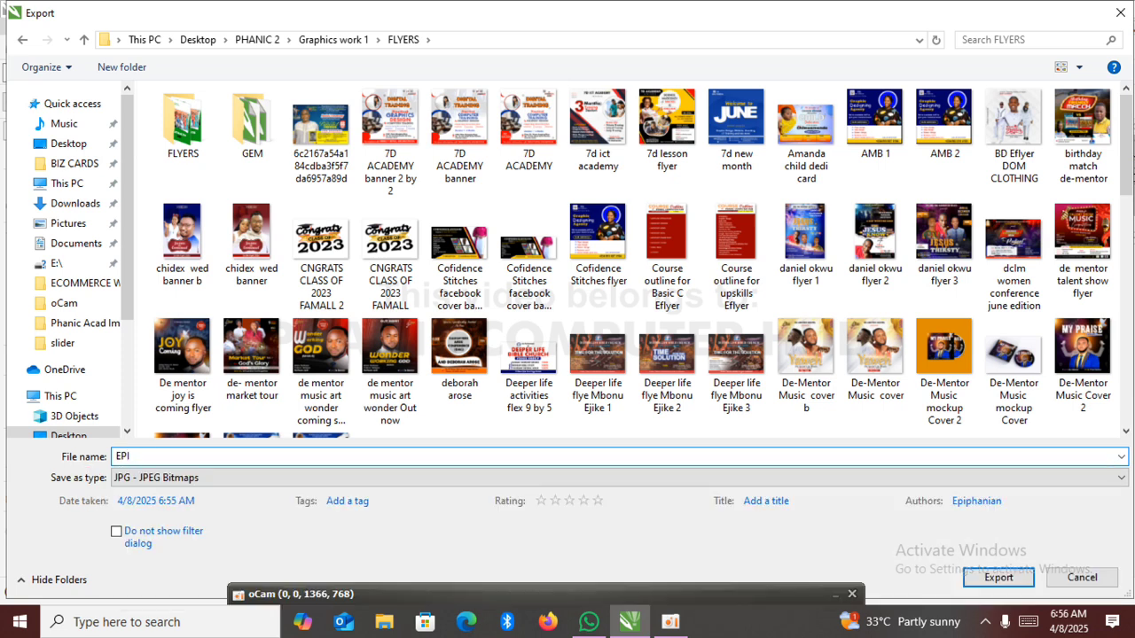
type("P Birthday e-desig")
type("n")
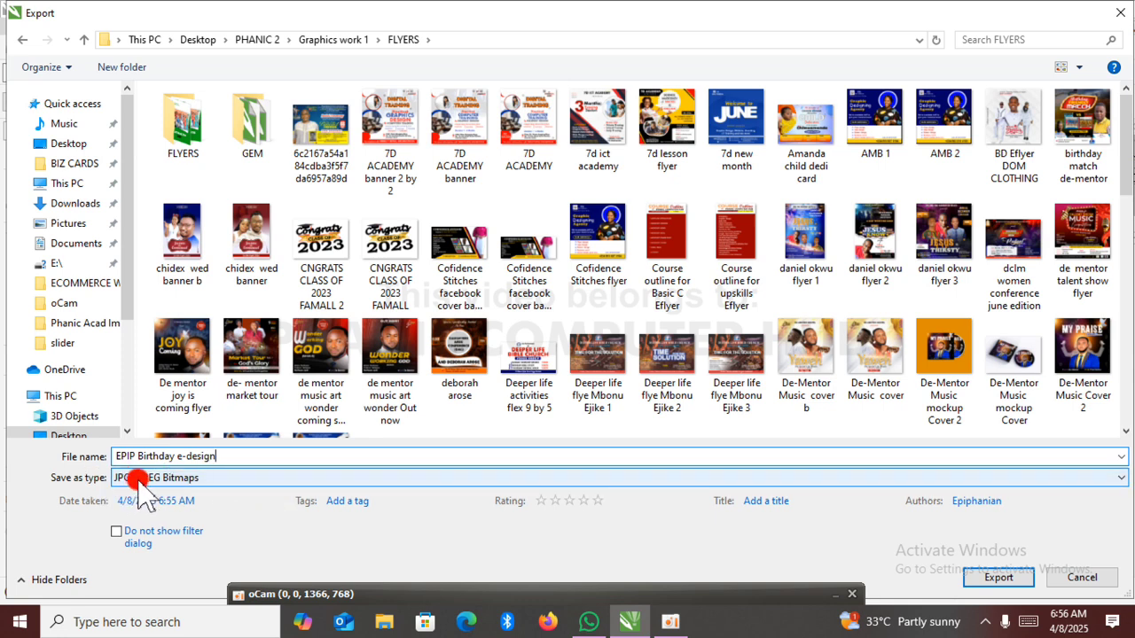
left_click(969, 578)
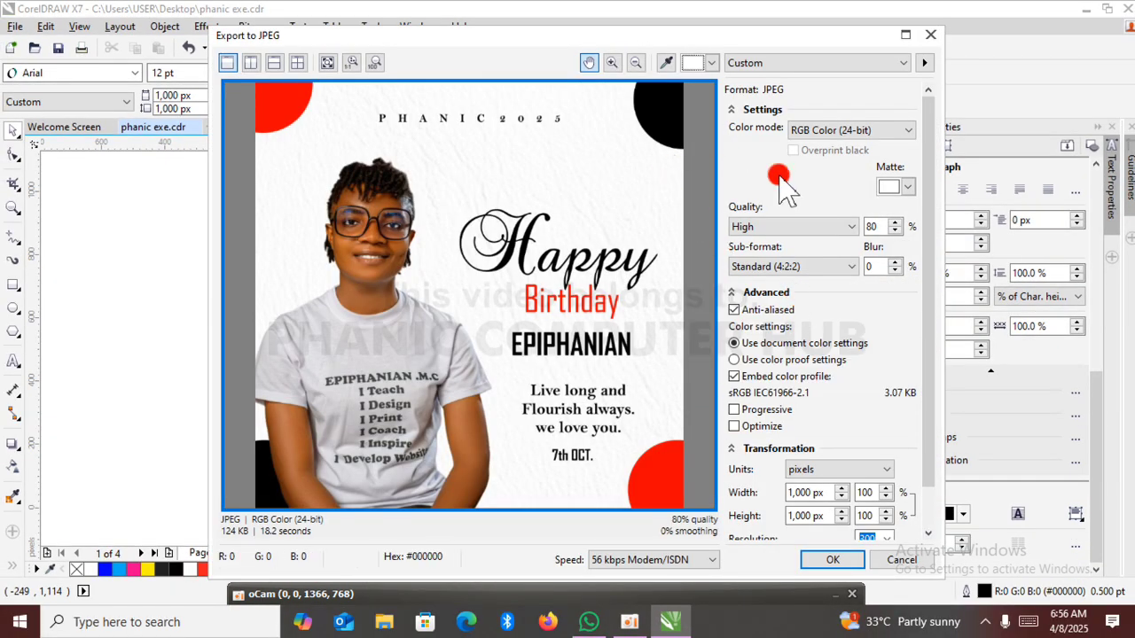
Choose RGB Color (24-bit) as the colour mode for the JPEG export.
left_click(905, 132)
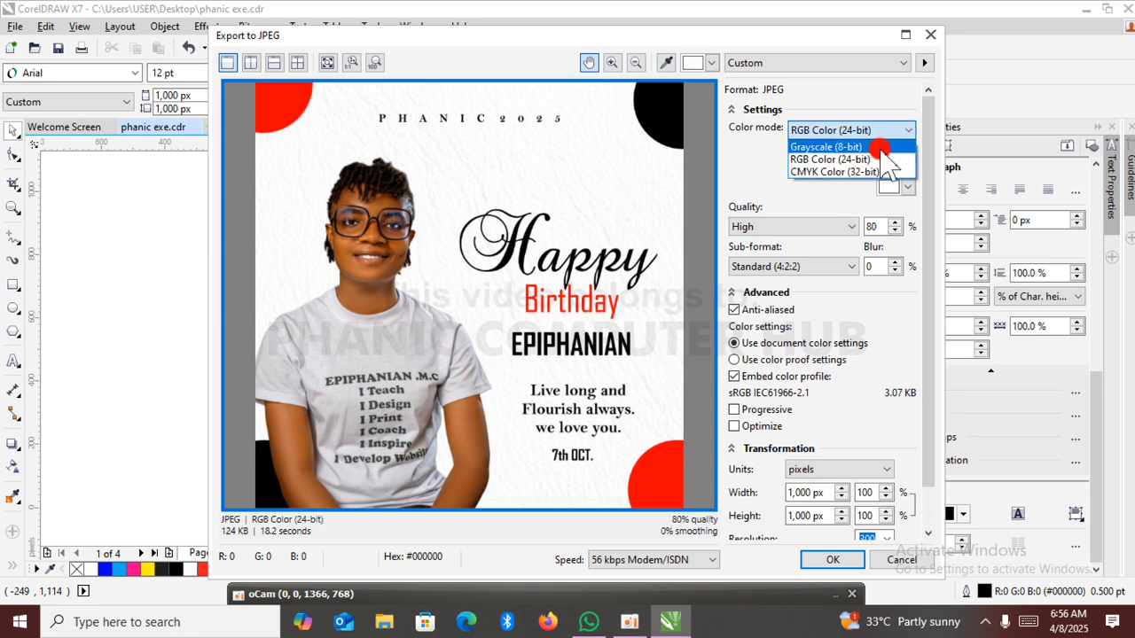
left_click(890, 160)
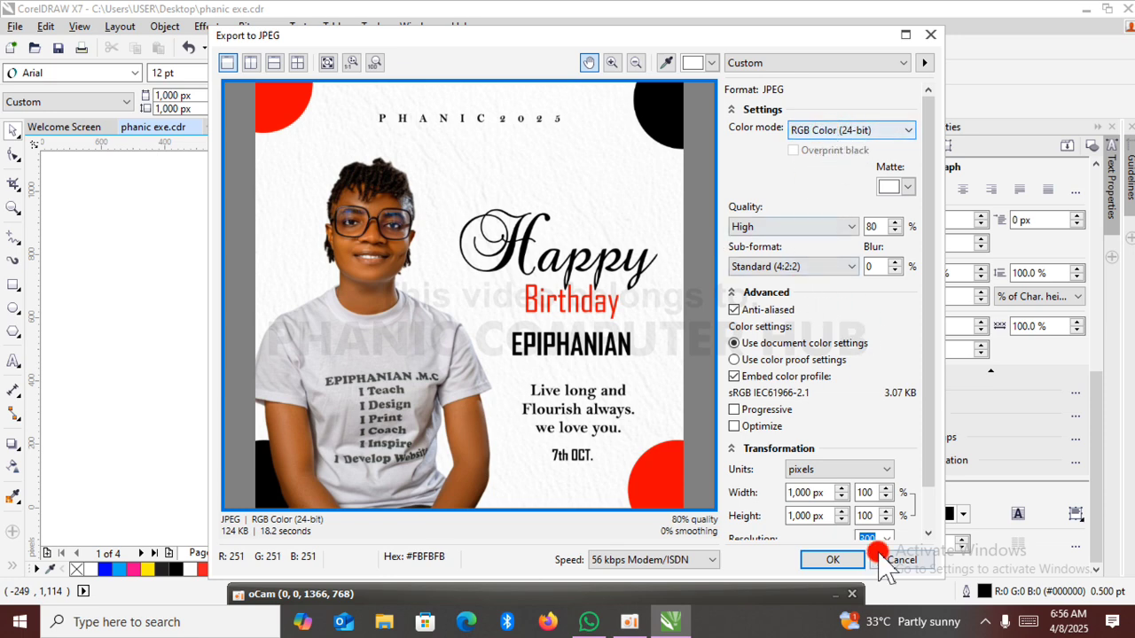
left_click(831, 560)
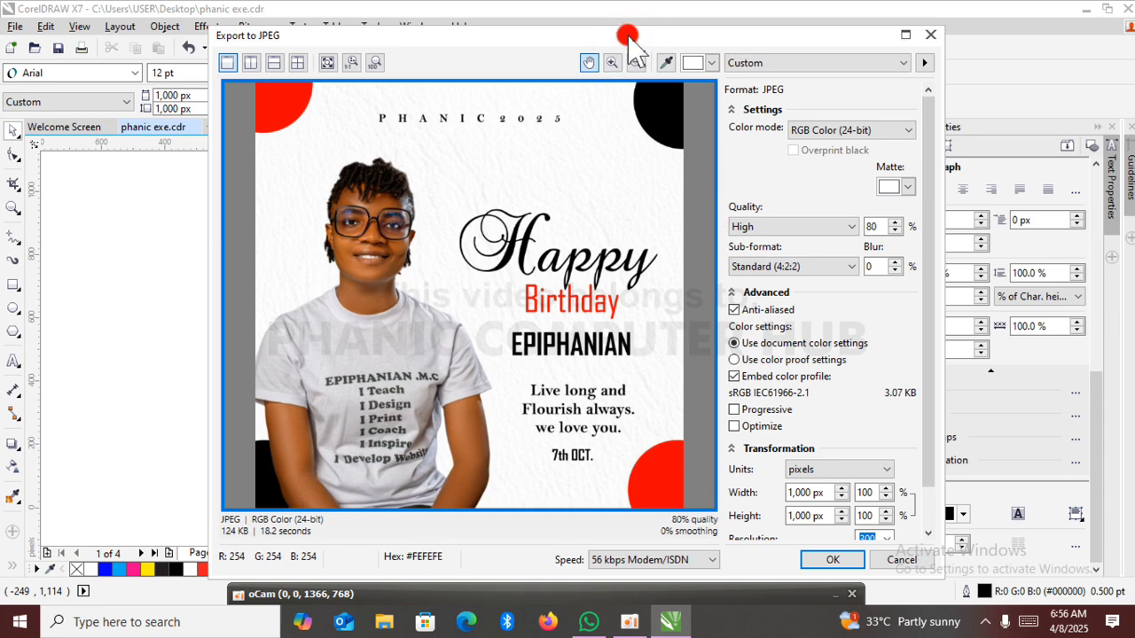
Compare the export preview with the design on the page and complete the JPEG export.
left_click_drag(627, 39, 908, 232)
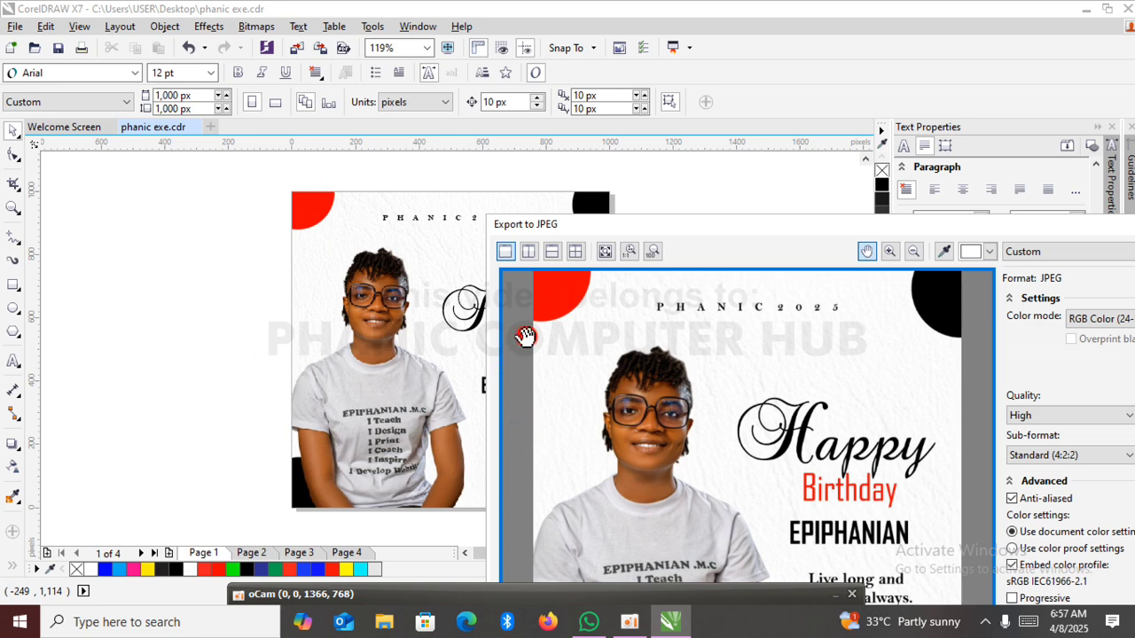
left_click_drag(627, 229, 828, 115)
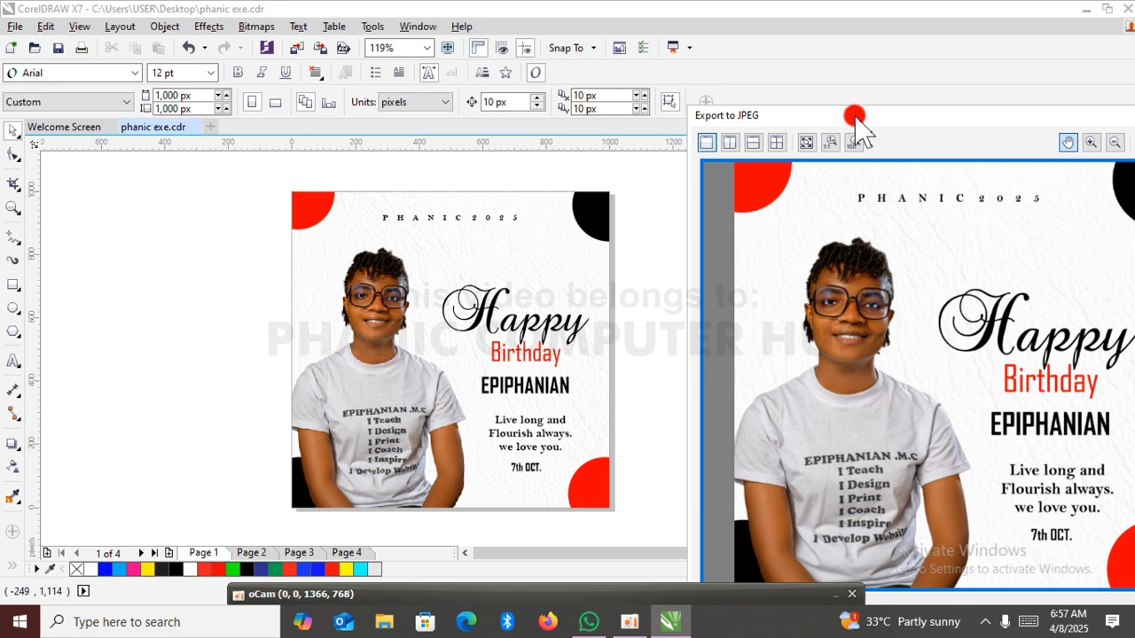
left_click_drag(856, 115, 743, 41)
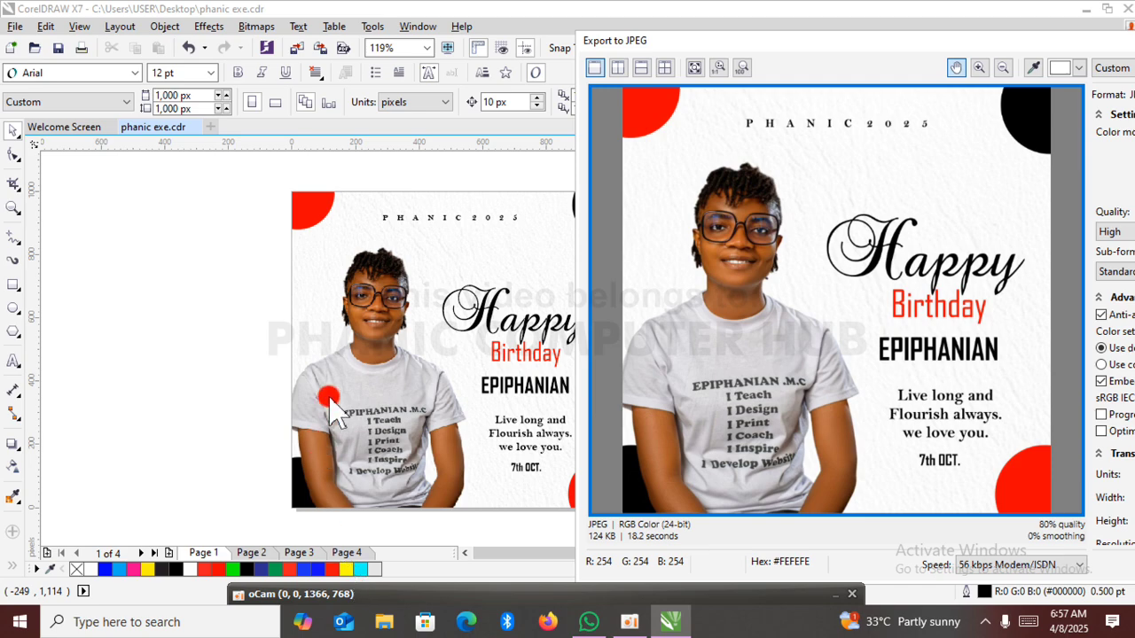
left_click_drag(801, 43, 589, 19)
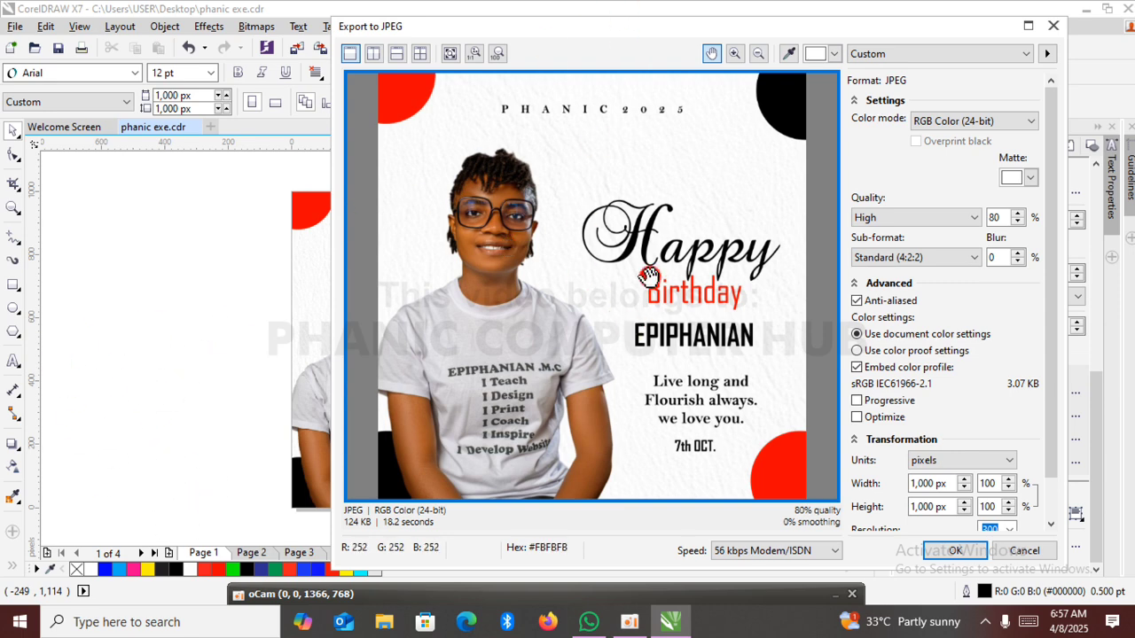
left_click(953, 551)
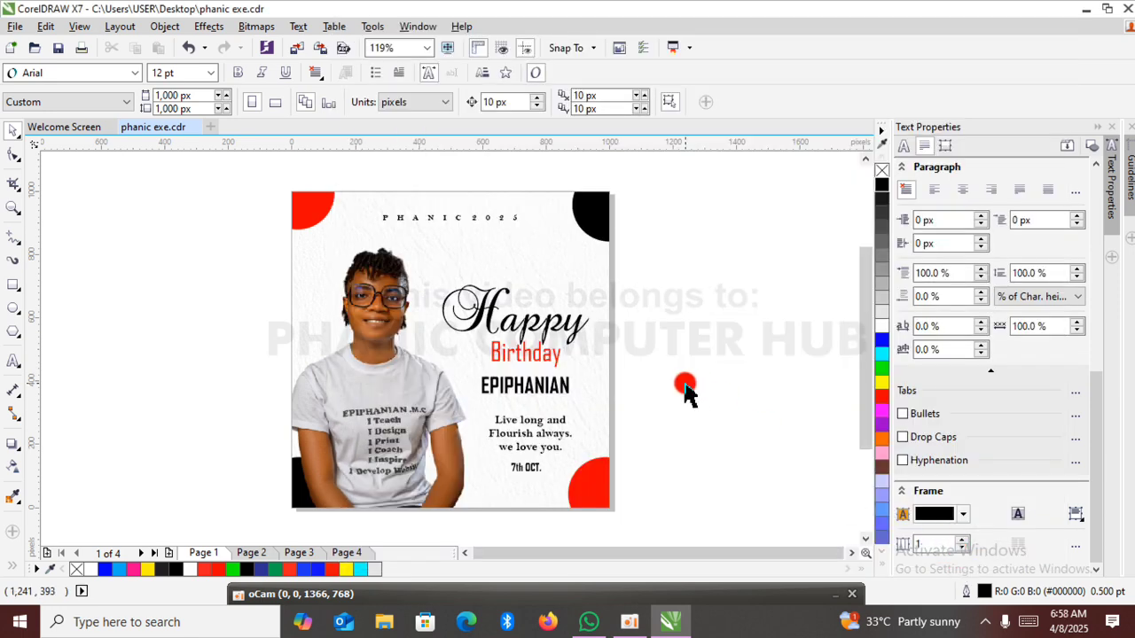
Switch to File Explorer from the desktop and open the FLYERS folder inside PHANIC 2 > Graphics work 1.
left_click(1084, 11)
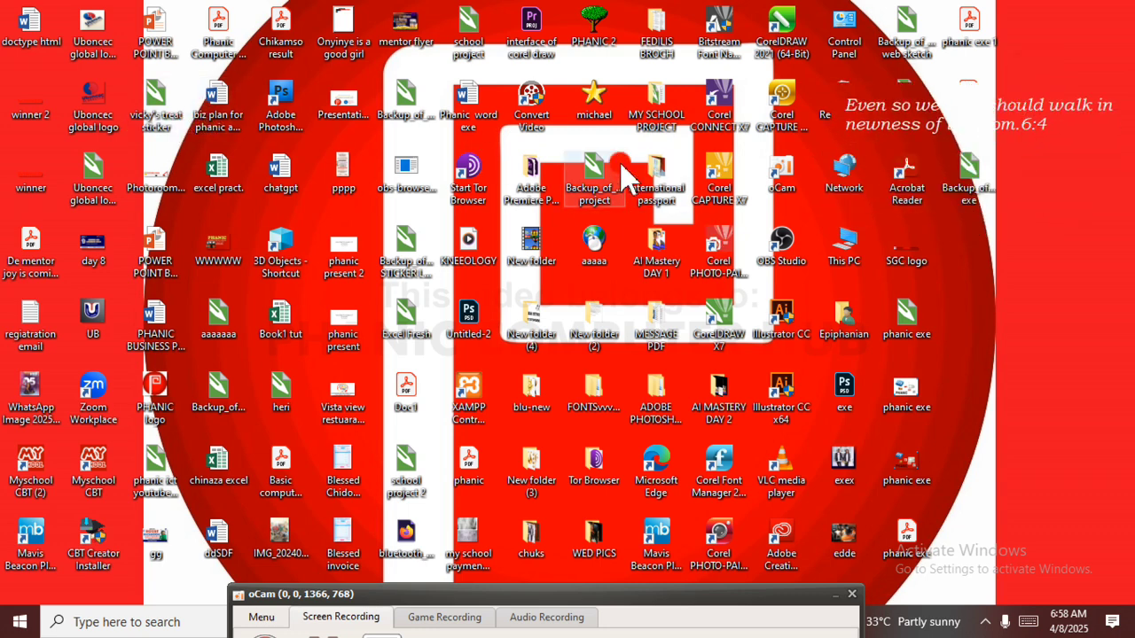
double_click(597, 29)
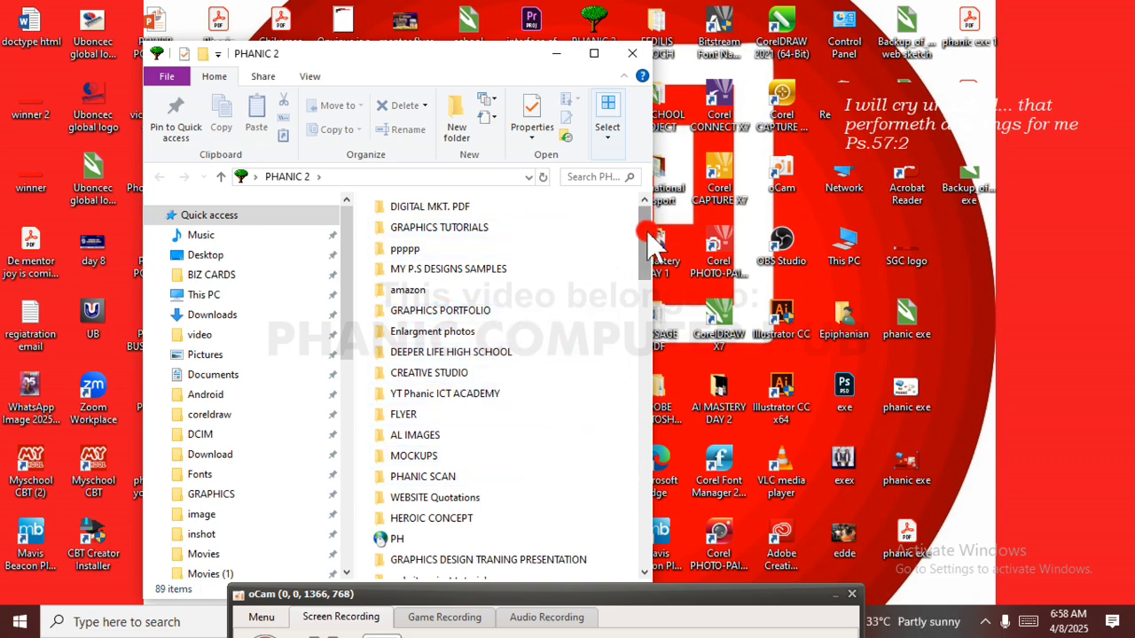
left_click_drag(650, 238, 675, 332)
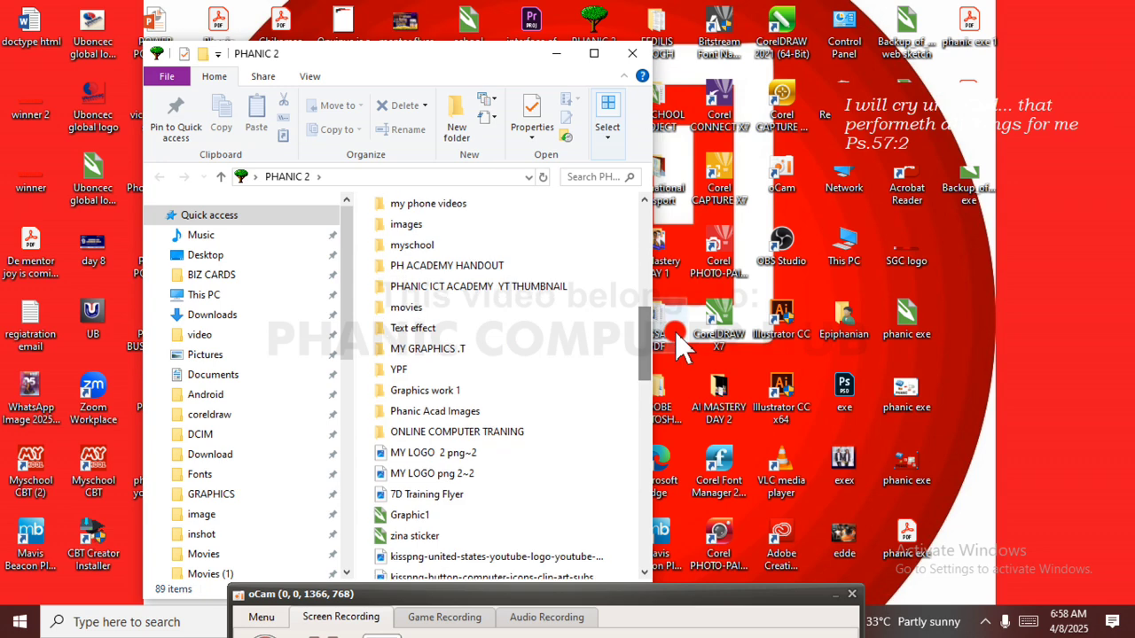
double_click(492, 390)
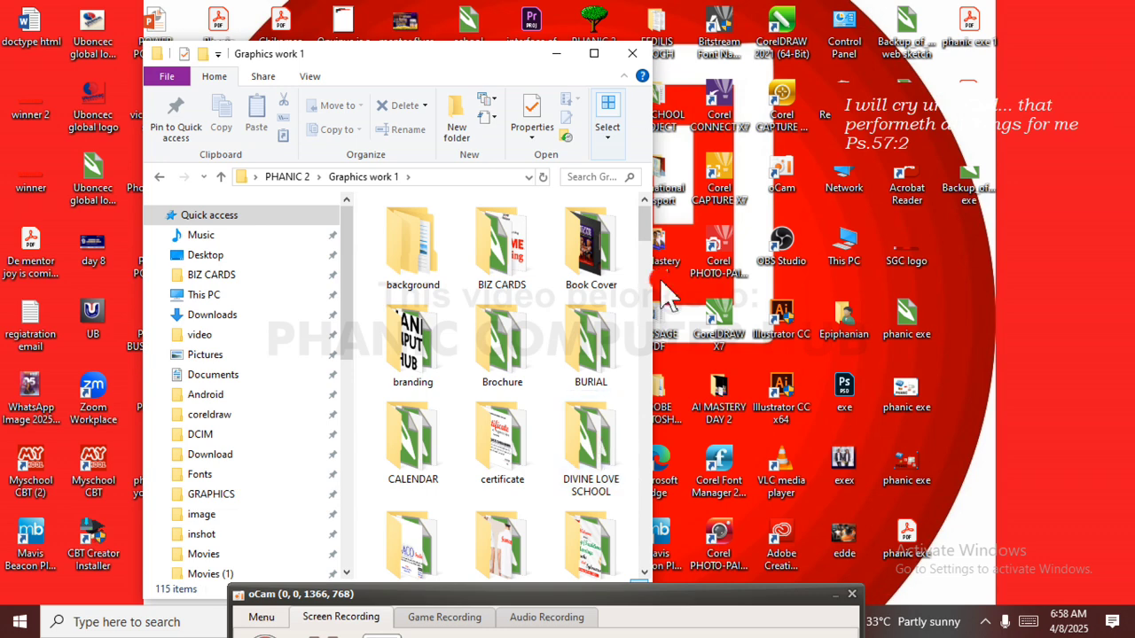
left_click_drag(640, 229, 642, 244)
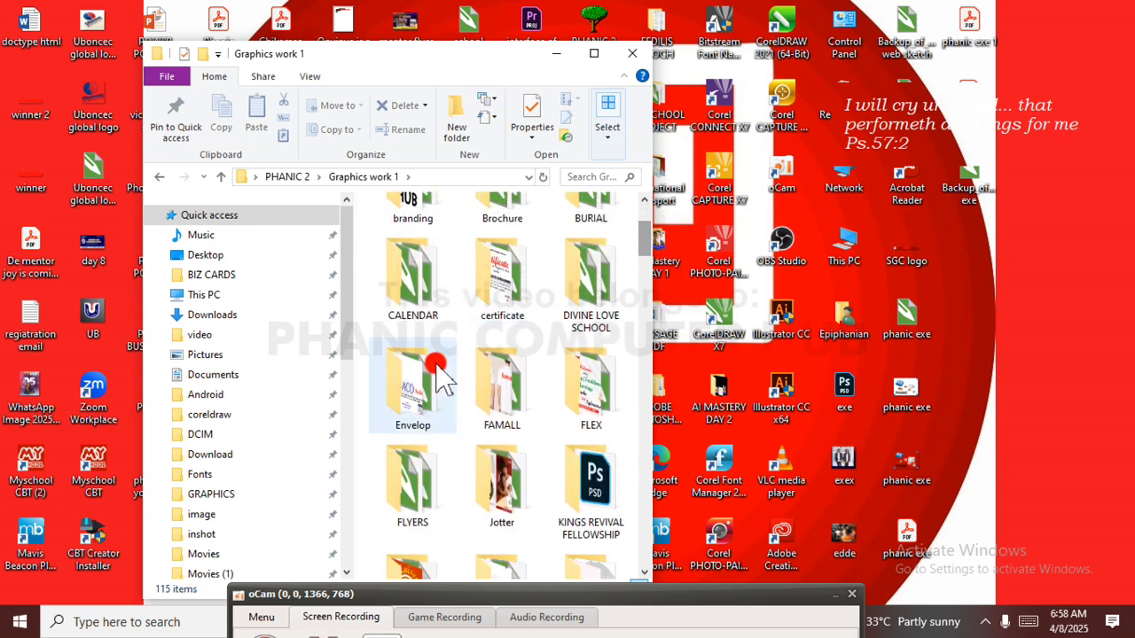
double_click(445, 515)
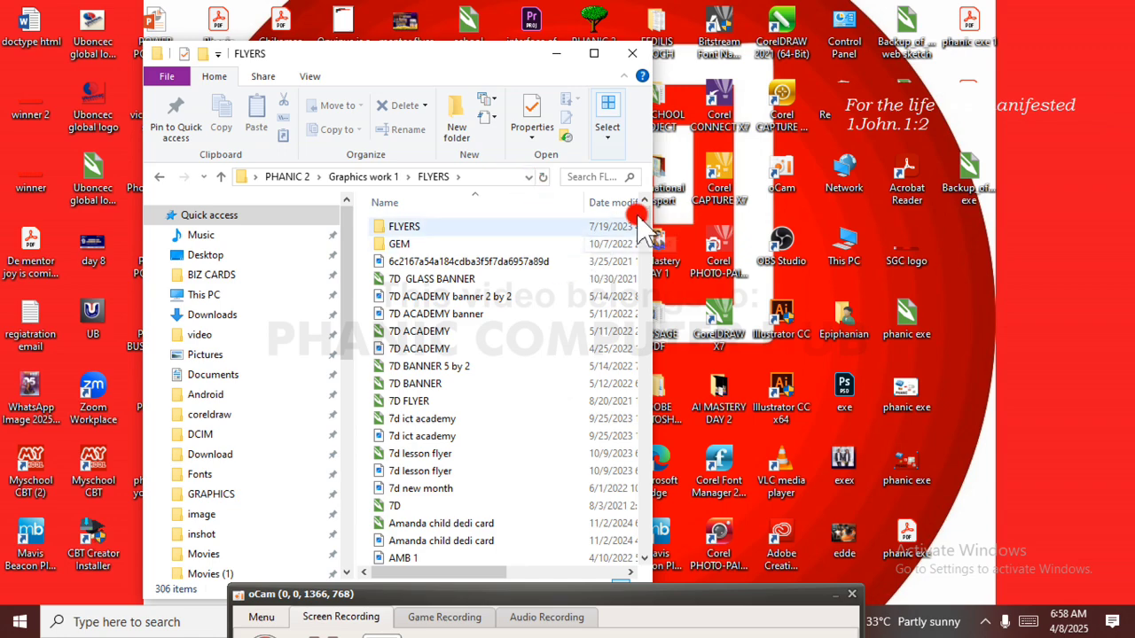
Locate the exported "EPIP Birthday e-design" image in the FLYERS folder.
left_click_drag(647, 221, 657, 451)
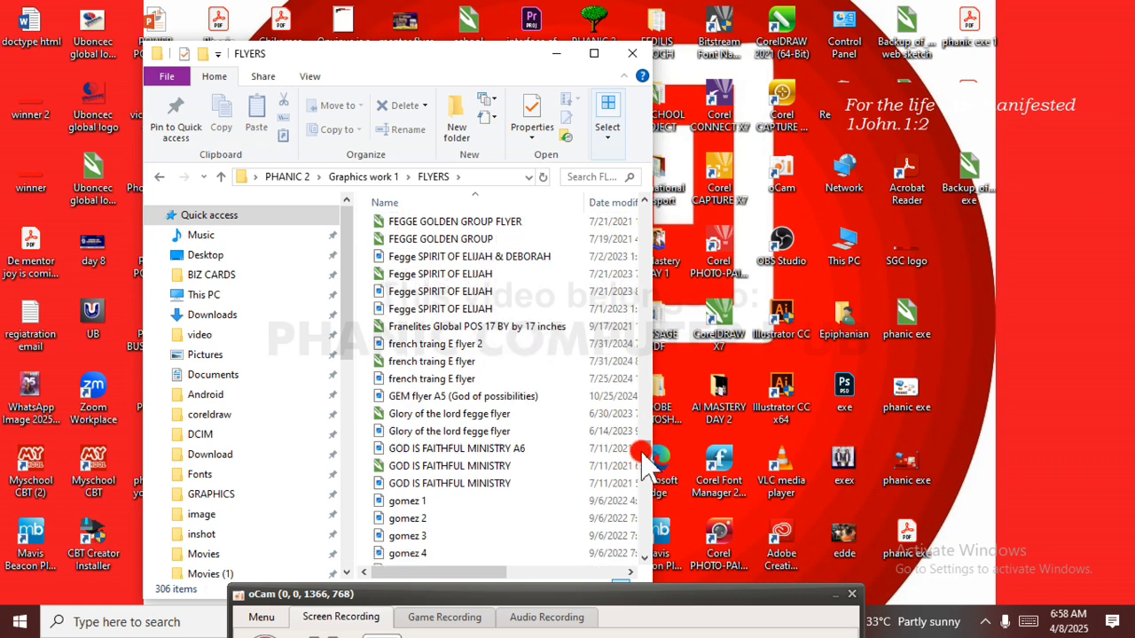
scroll(645, 447, "up", 5)
scroll(646, 448, "up", 1)
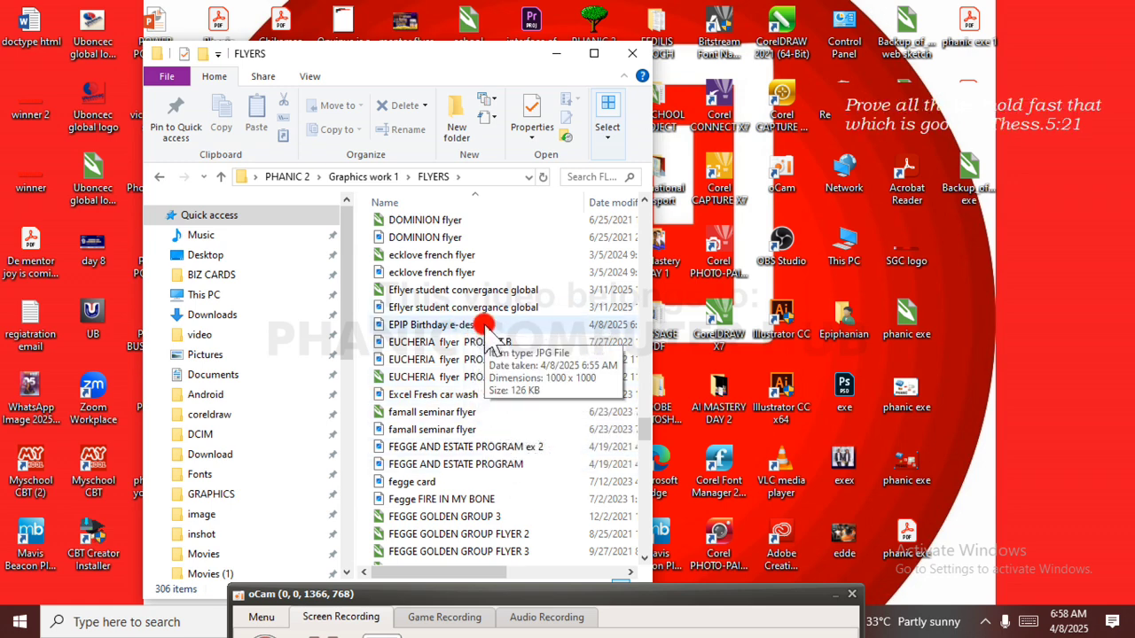
Open the exported "EPIP Birthday e-design" image in Photos, inspect it in a maximized window, and close the viewer.
left_click(384, 330)
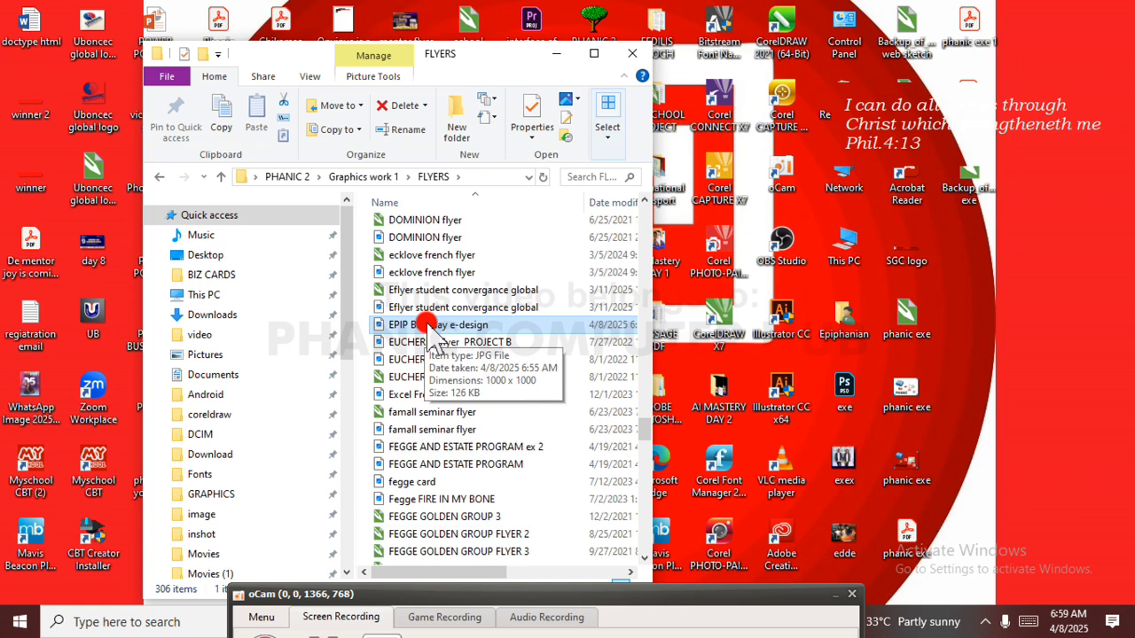
double_click(428, 325)
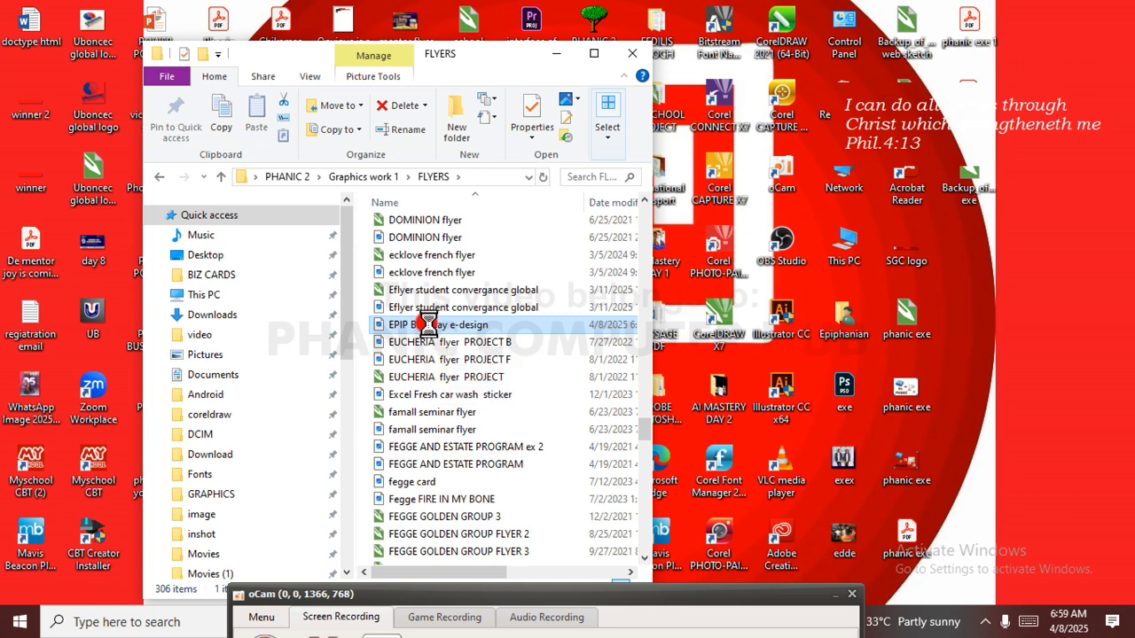
right_click(426, 325)
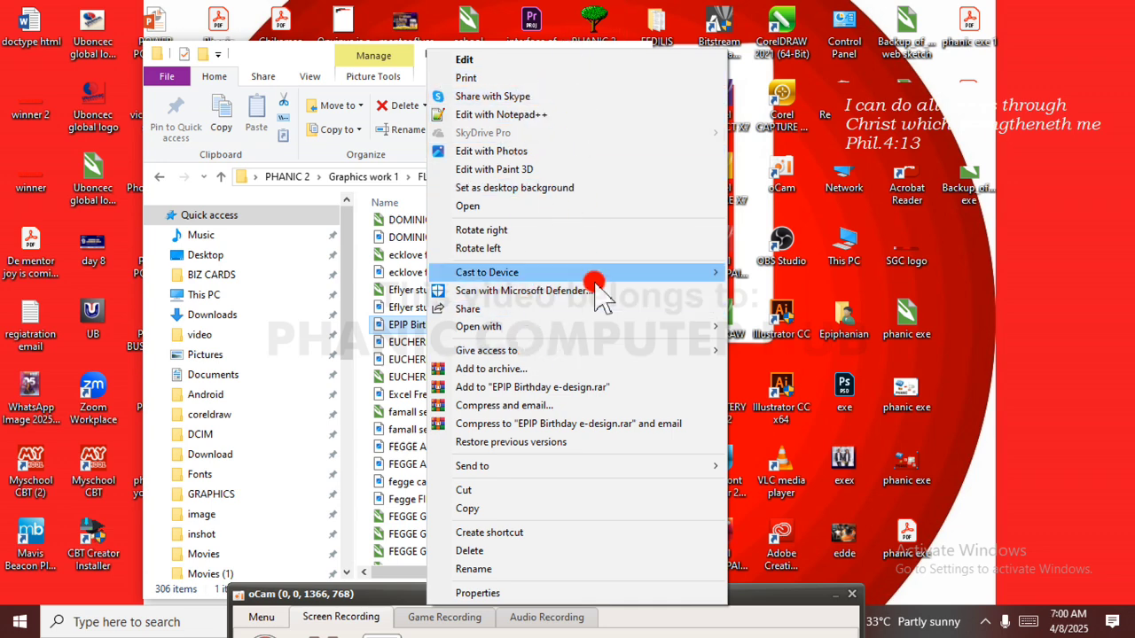
mouse_move(590, 327)
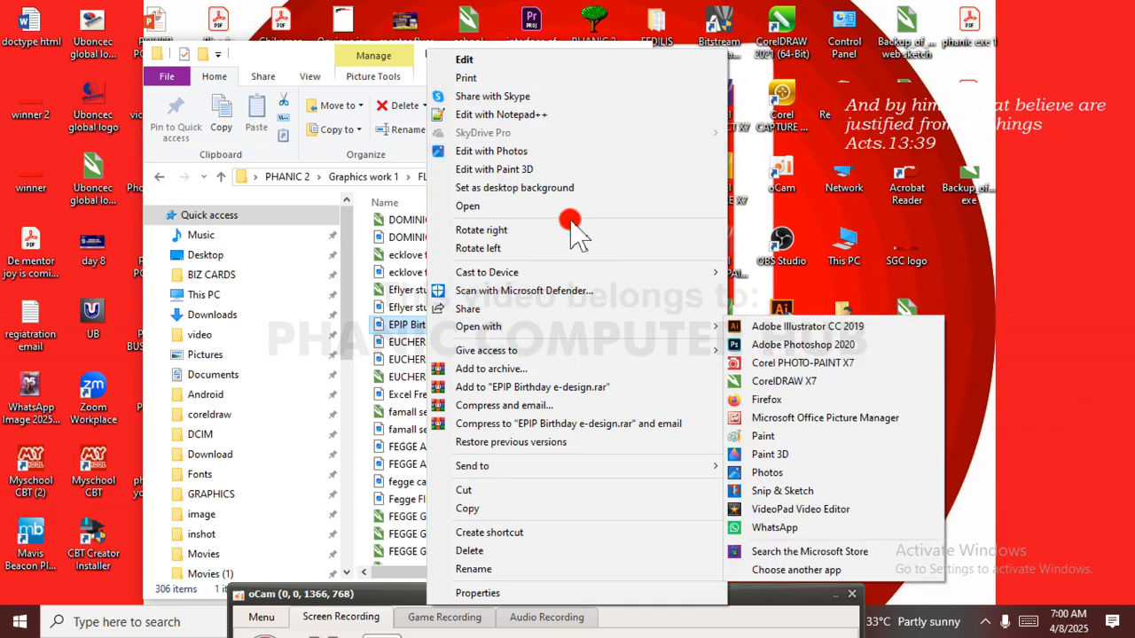
left_click(557, 206)
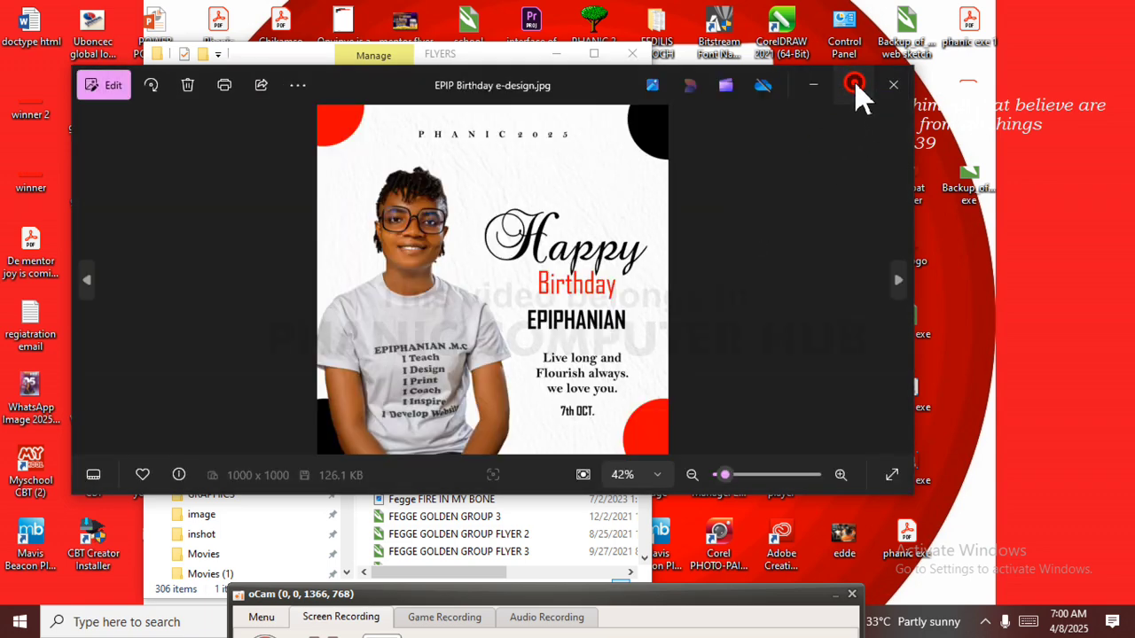
left_click(854, 85)
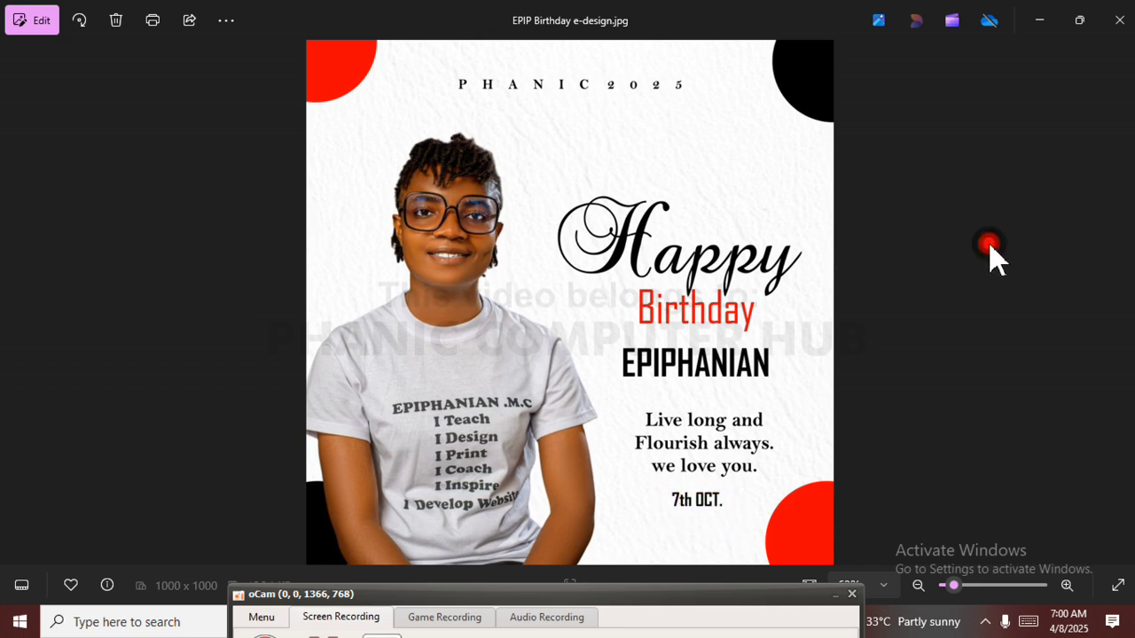
left_click(1119, 19)
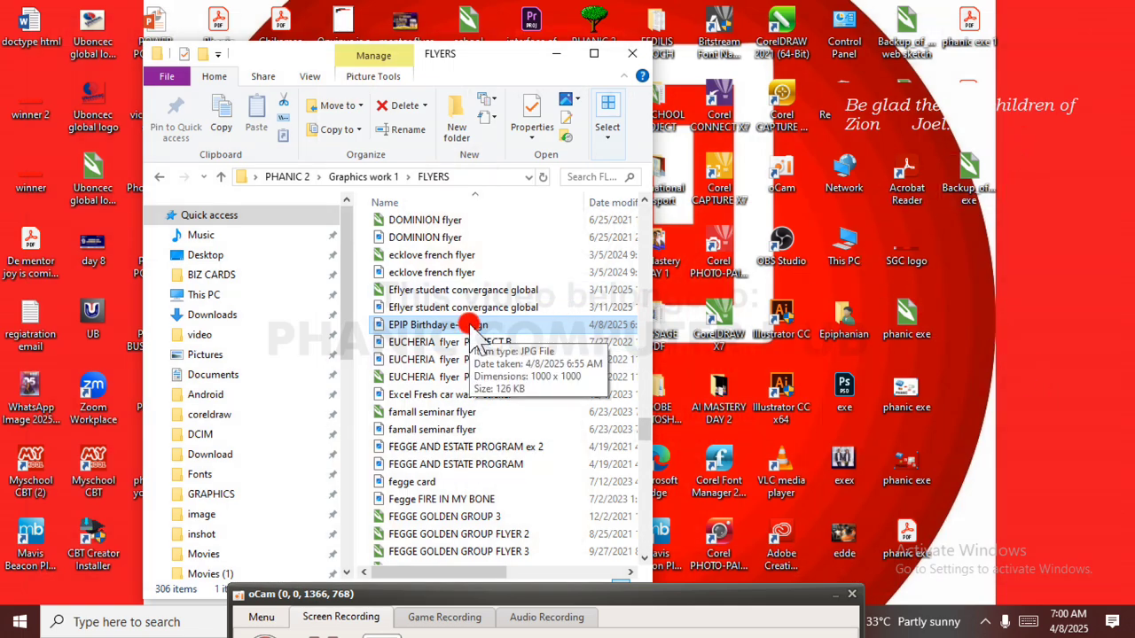
Check the Send to destinations, including Bluetooth device, for the "EPIP Birthday e-design" image and dismiss them without sending.
right_click(471, 326)
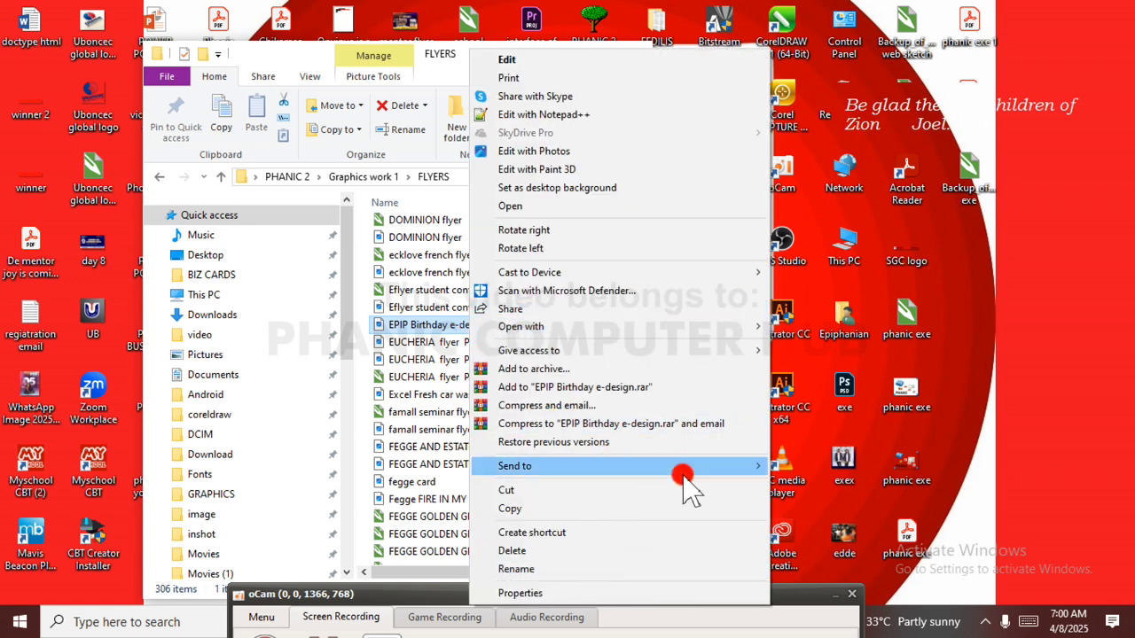
mouse_move(679, 473)
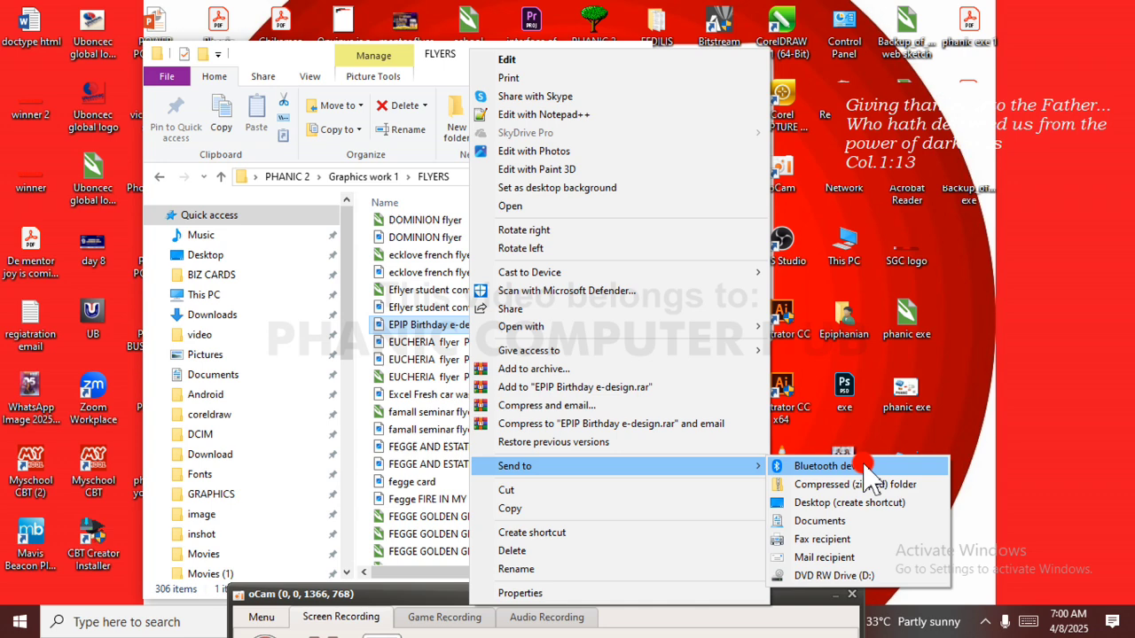
left_click(988, 398)
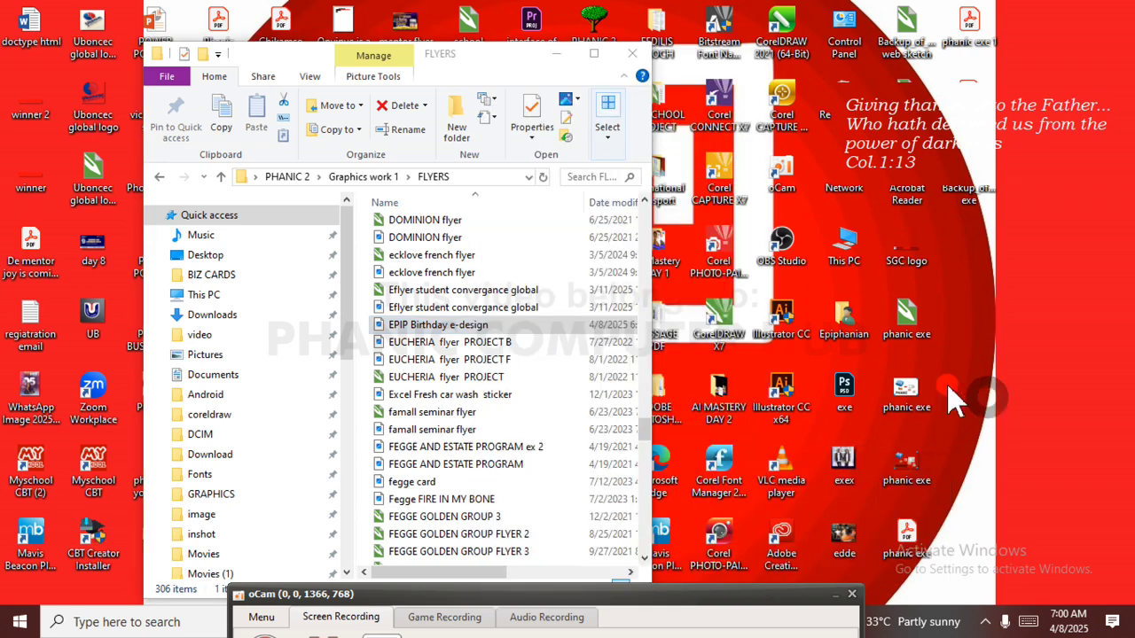
left_click(562, 327)
left_click_drag(562, 327, 580, 345)
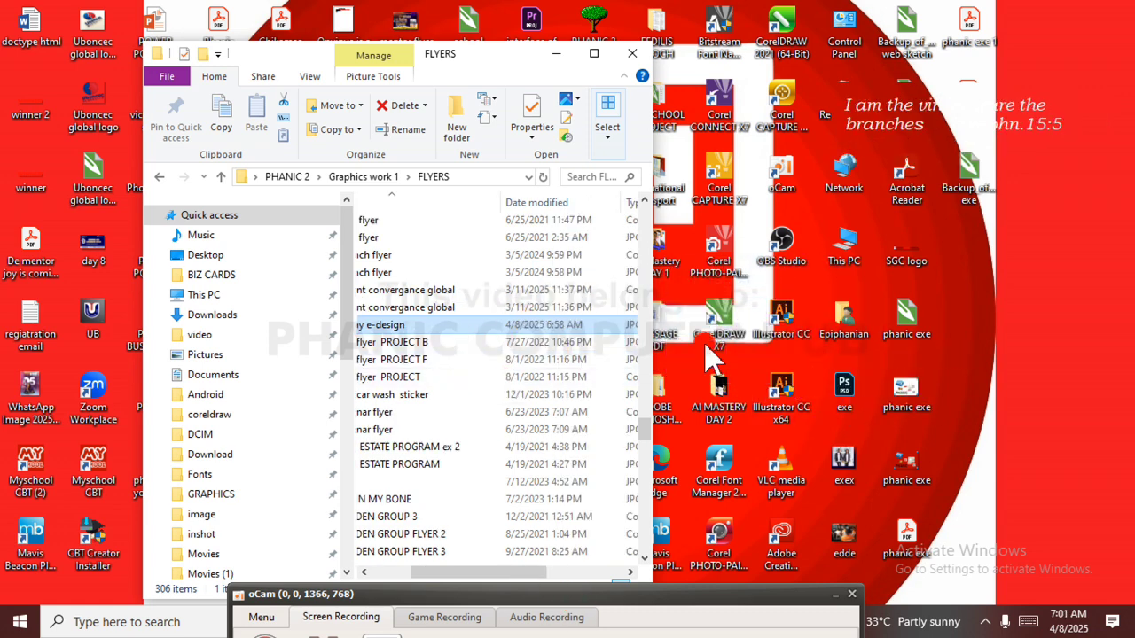
left_click(985, 427)
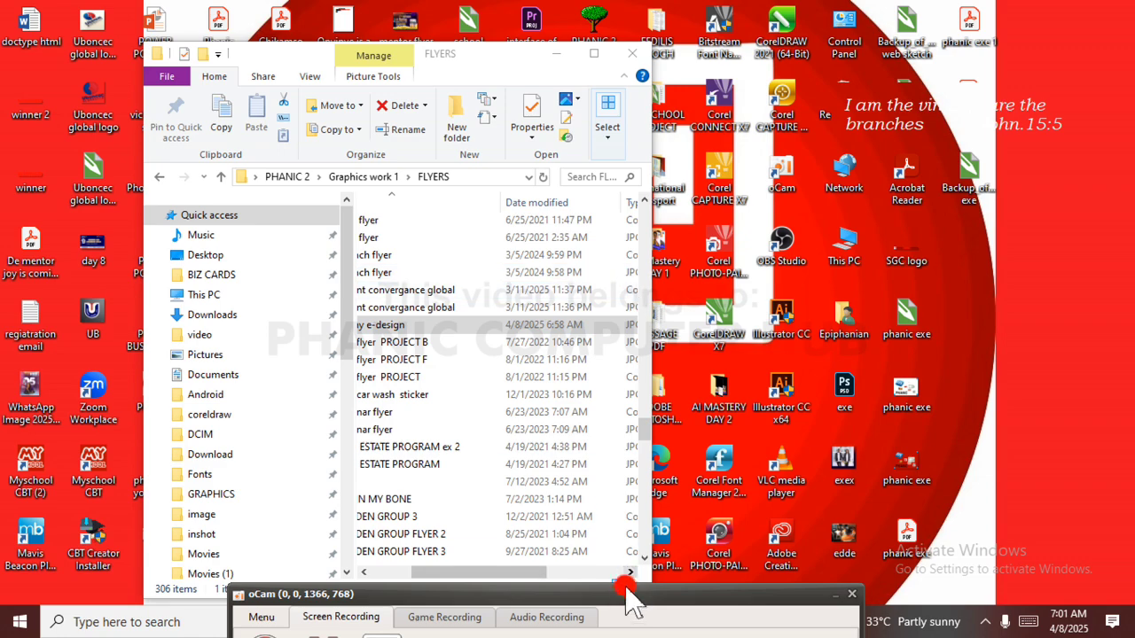
Move the screen recorder window off the taskbar and switch to the birthday design in CorelDRAW.
left_click_drag(621, 591, 607, 635)
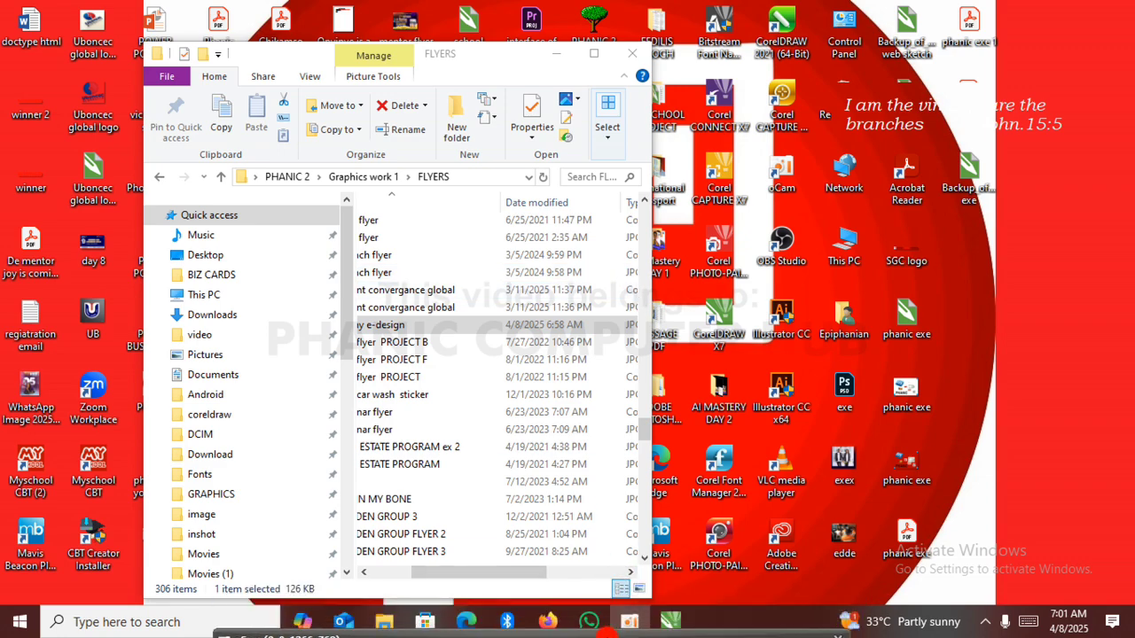
left_click(671, 622)
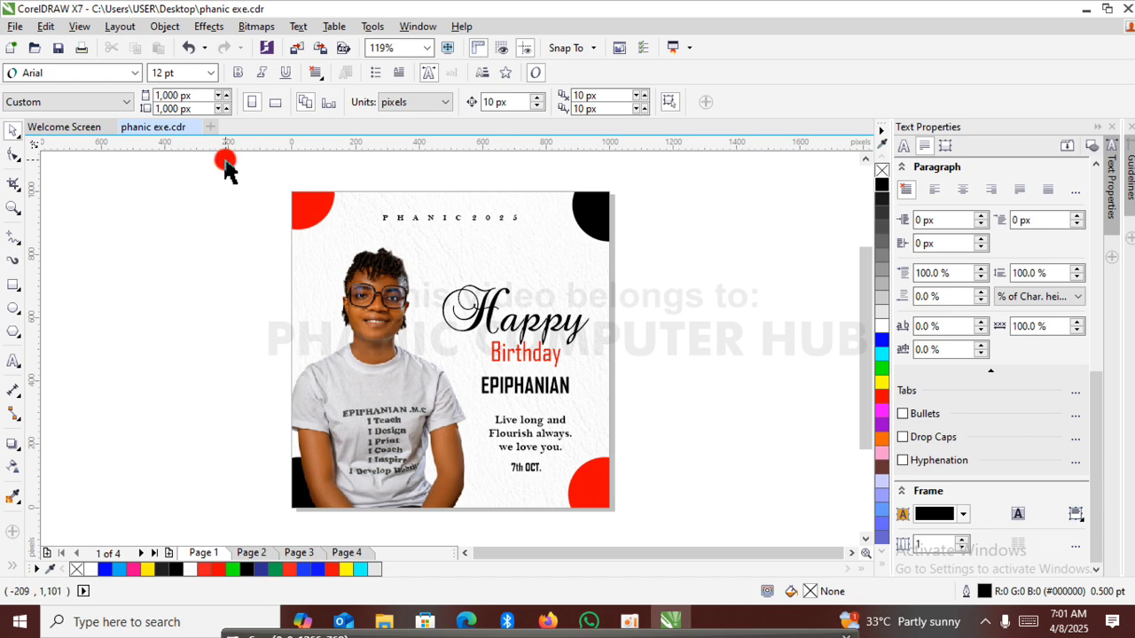
left_click(15, 28)
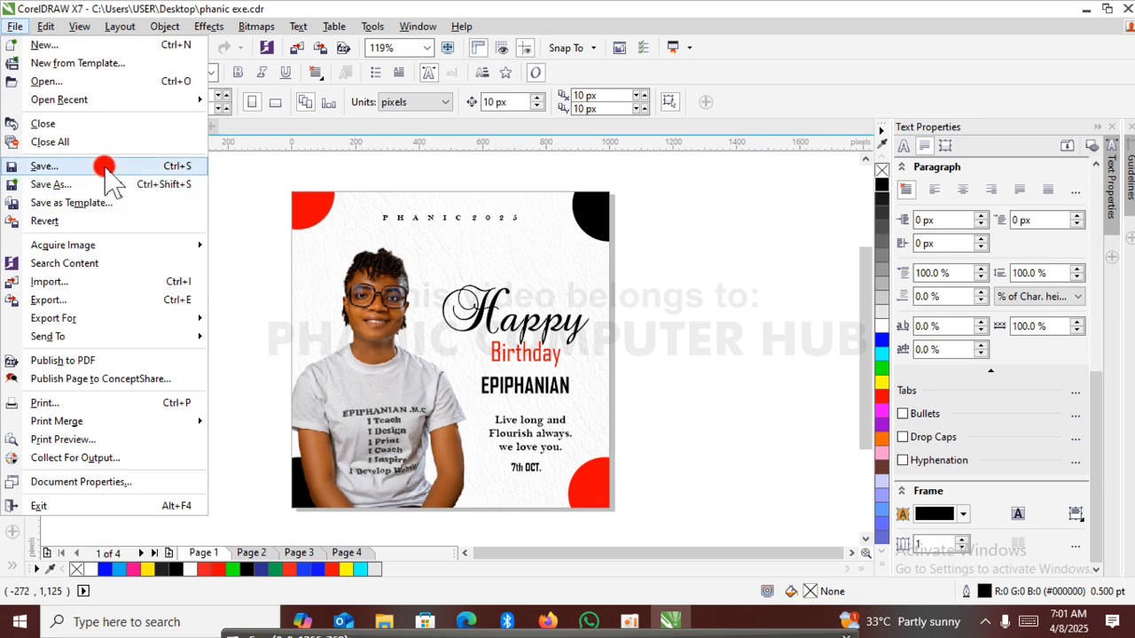
left_click(106, 166)
left_click(244, 27)
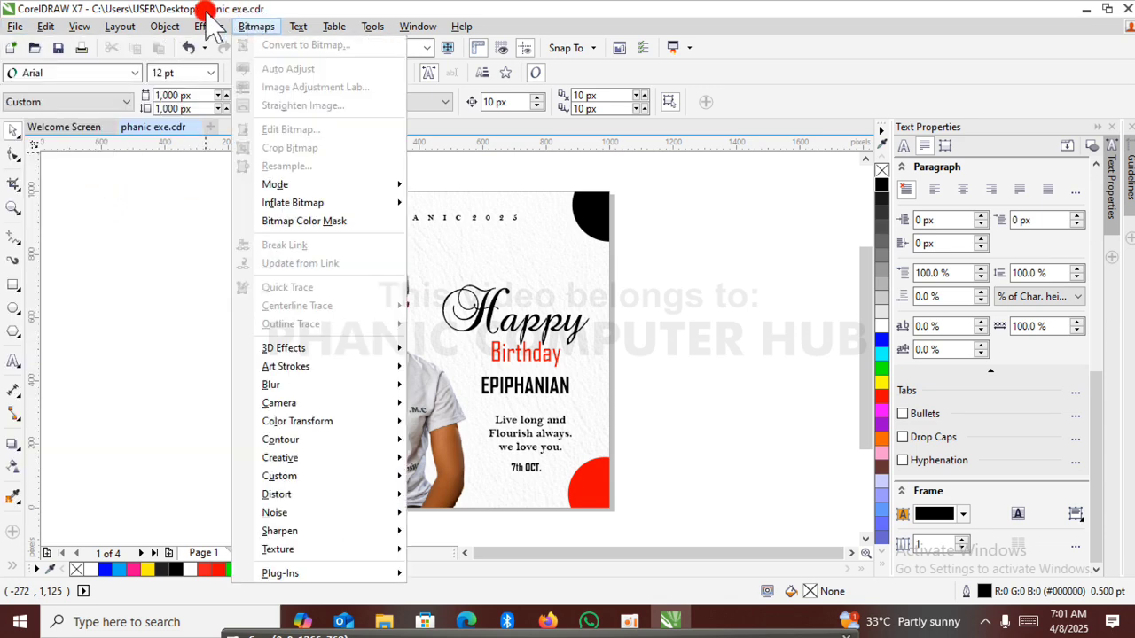
left_click(239, 27)
left_click(204, 47)
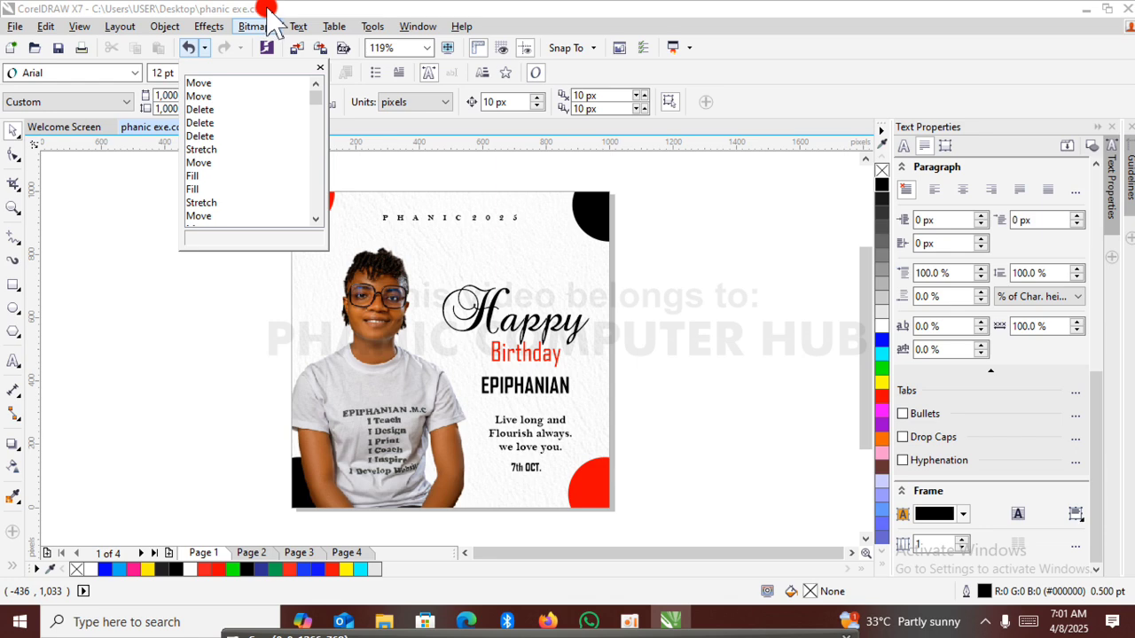
left_click(178, 302)
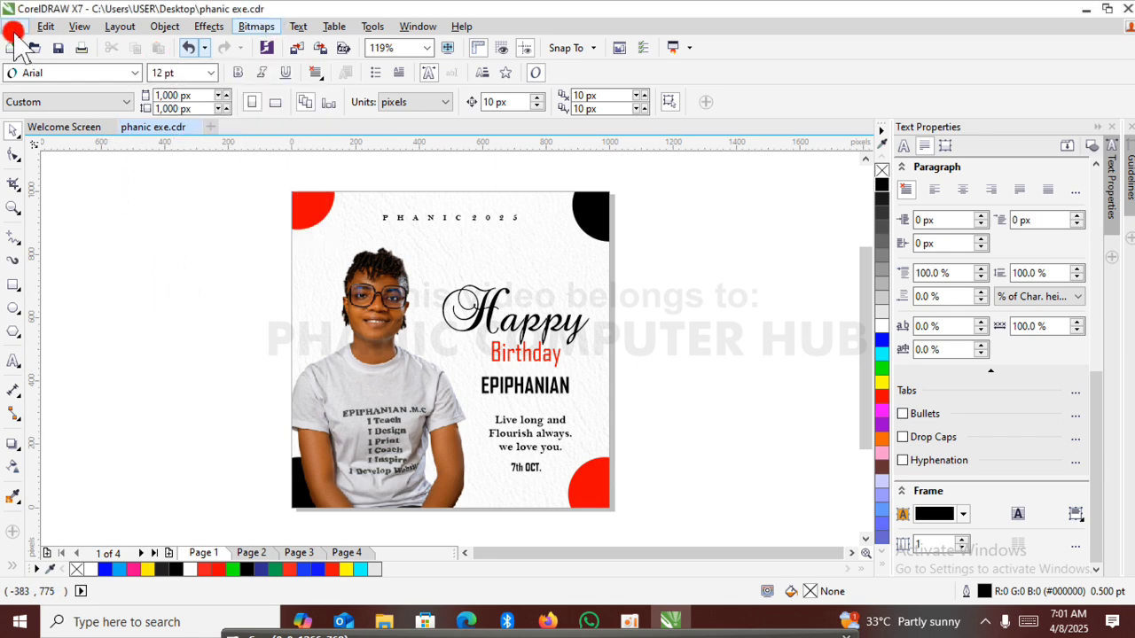
Delete the extra pages 2, 3 and 4 from the document, keeping only the birthday design on Page 1.
left_click(252, 552)
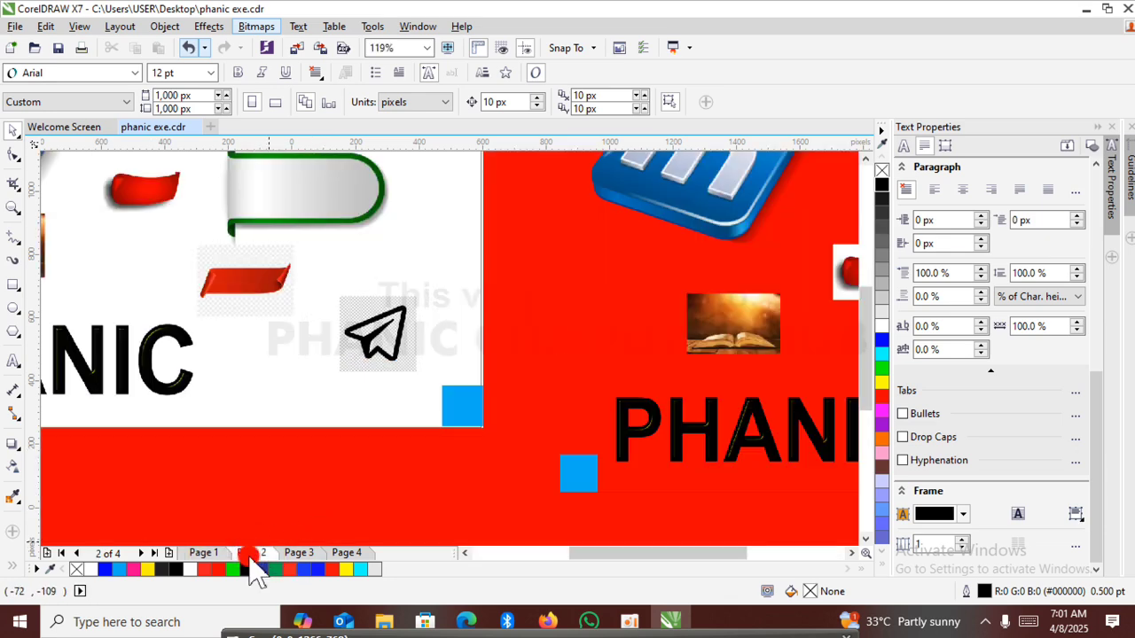
right_click(253, 554)
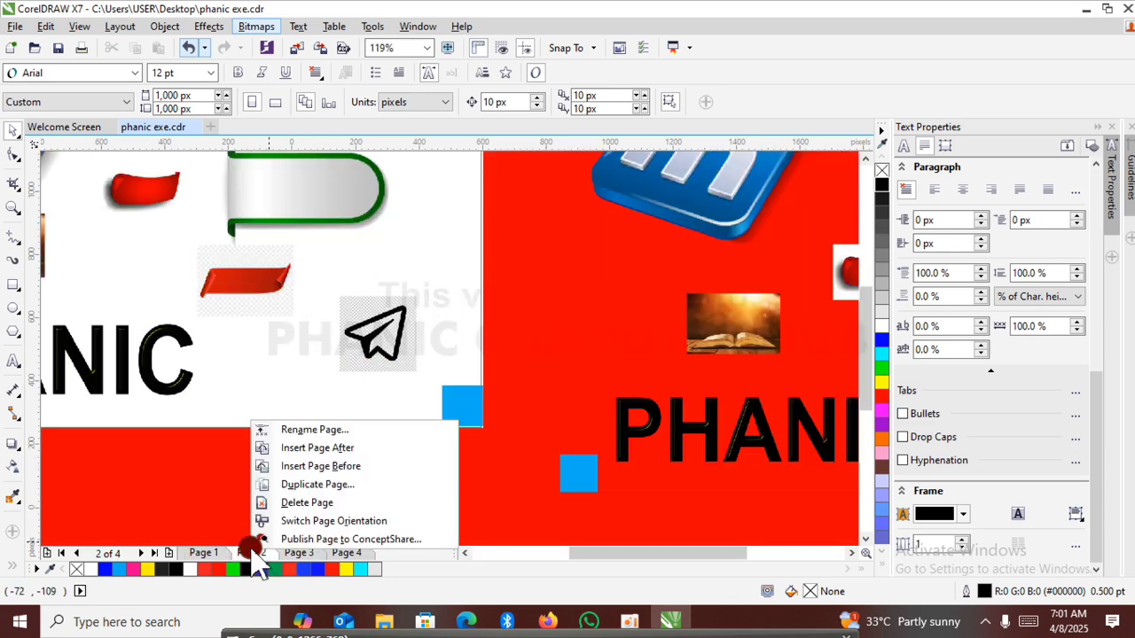
left_click(314, 502)
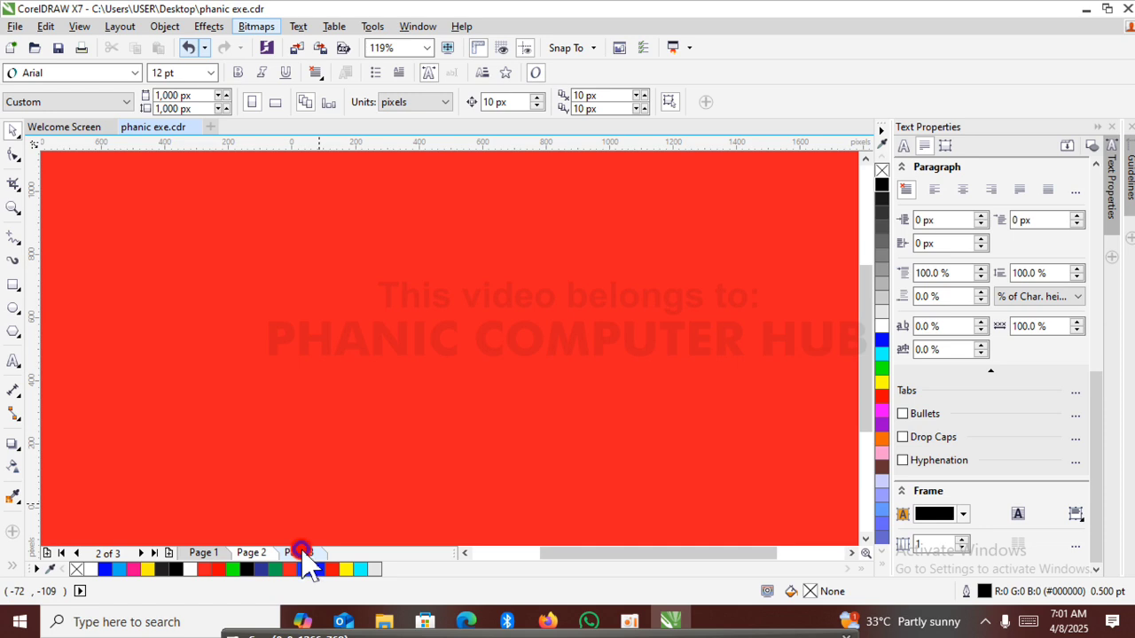
right_click(301, 552)
left_click(367, 502)
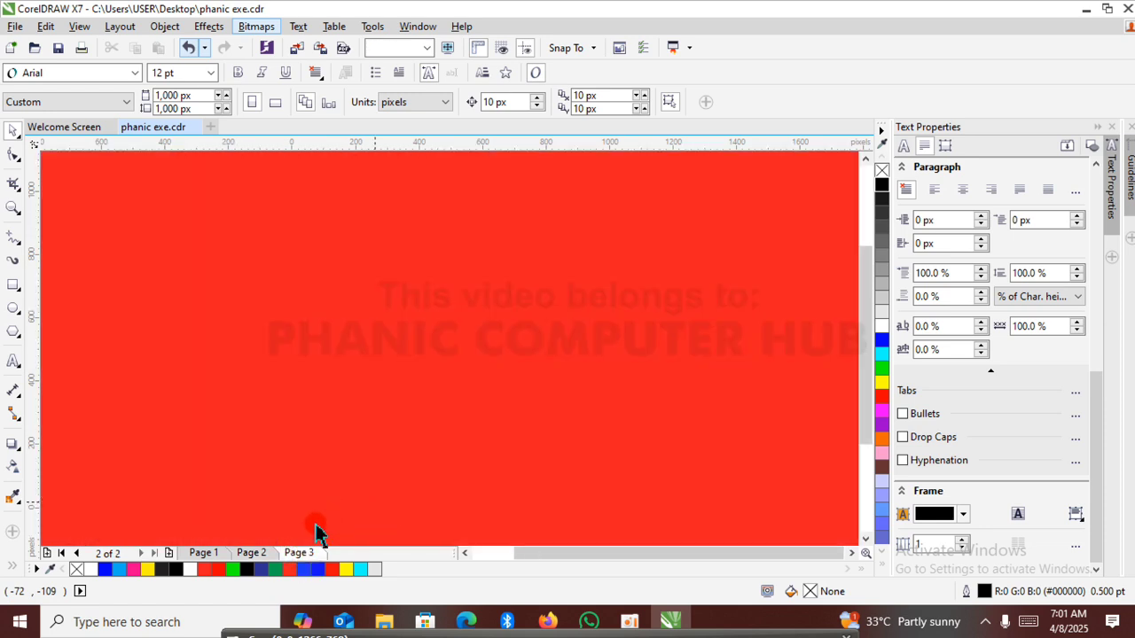
right_click(259, 552)
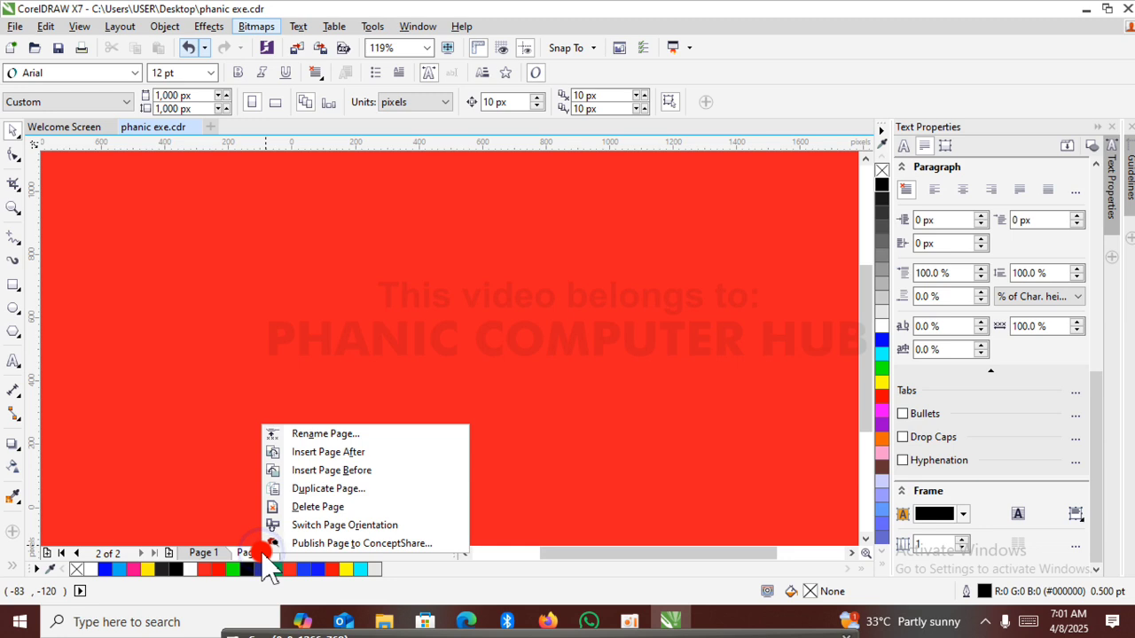
left_click(343, 507)
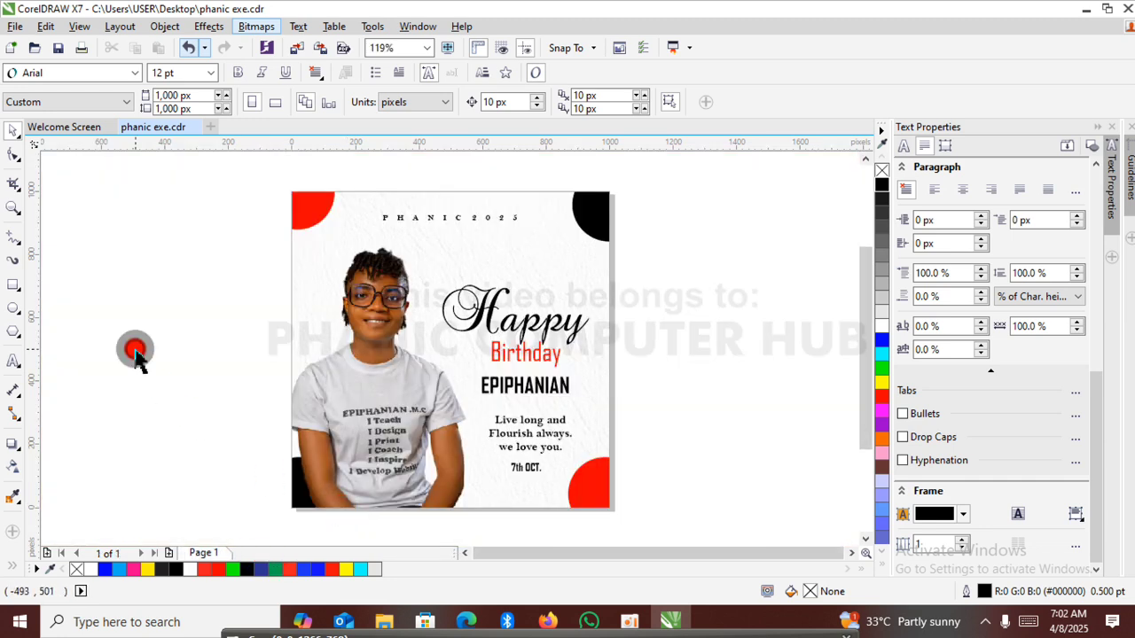
Start saving the drawing as a new file and browse to the FLYERS folder inside PHANIC 2 > Graphics work 1.
left_click(15, 26)
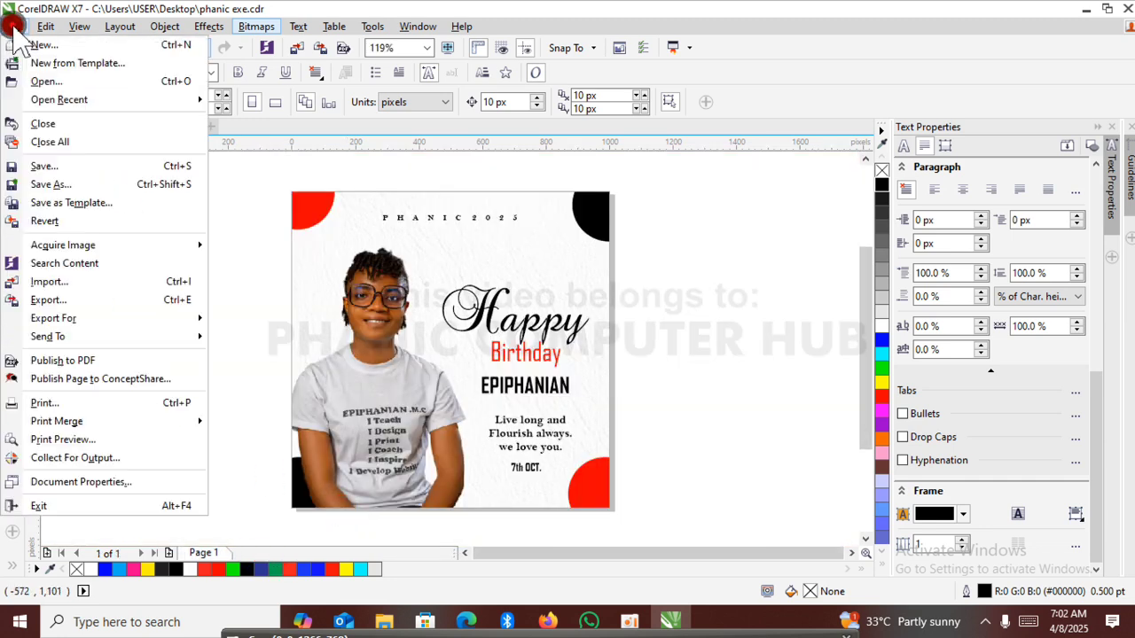
left_click(124, 184)
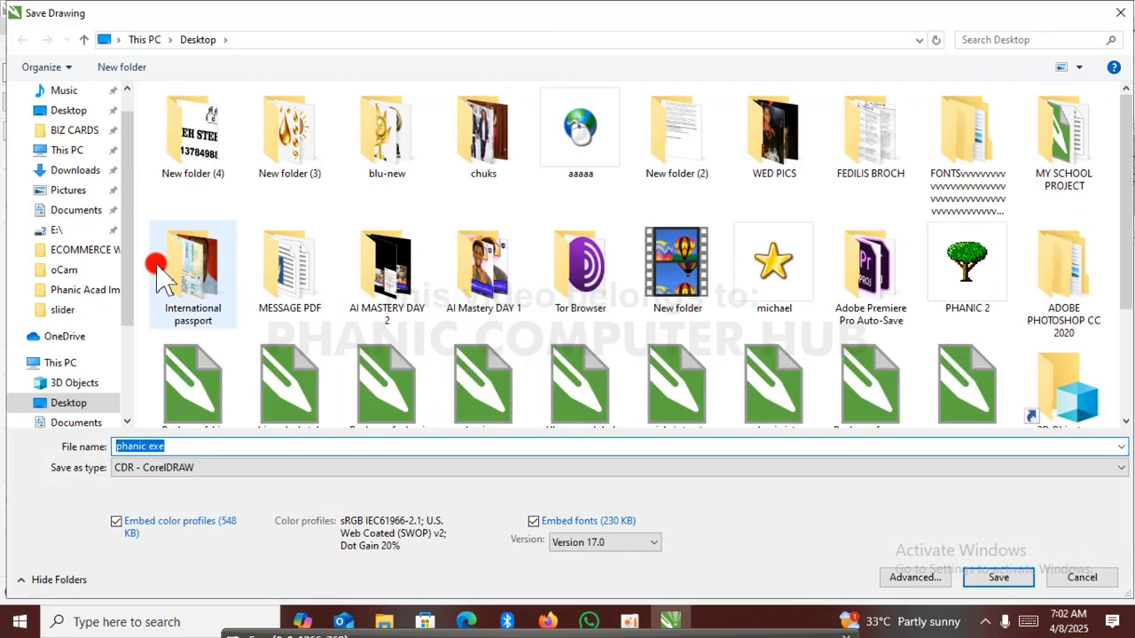
double_click(946, 259)
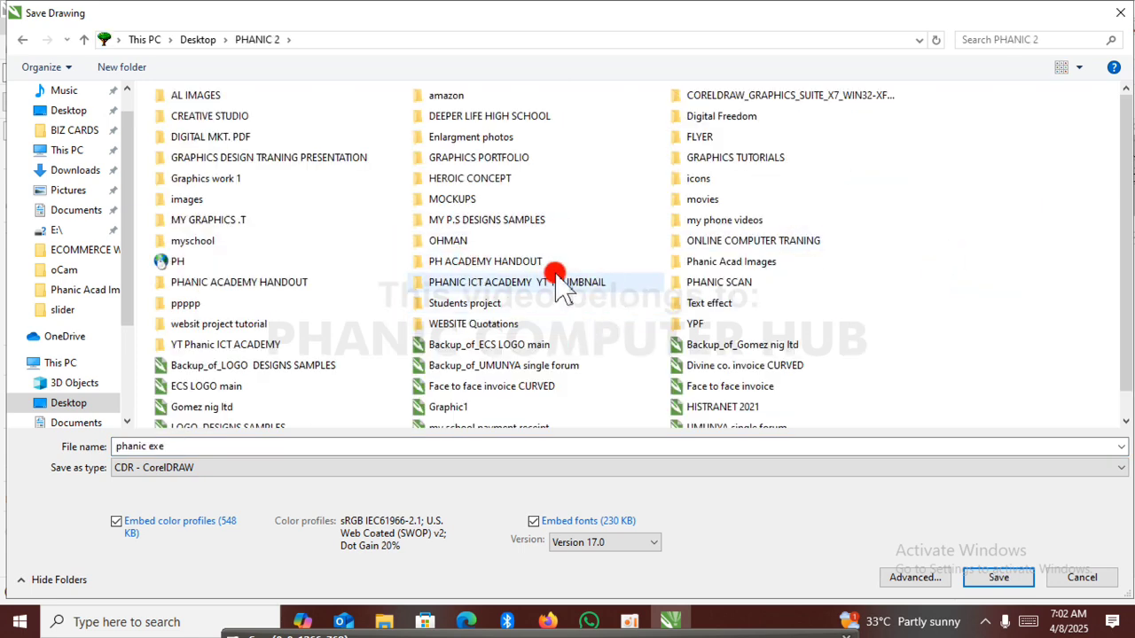
double_click(288, 183)
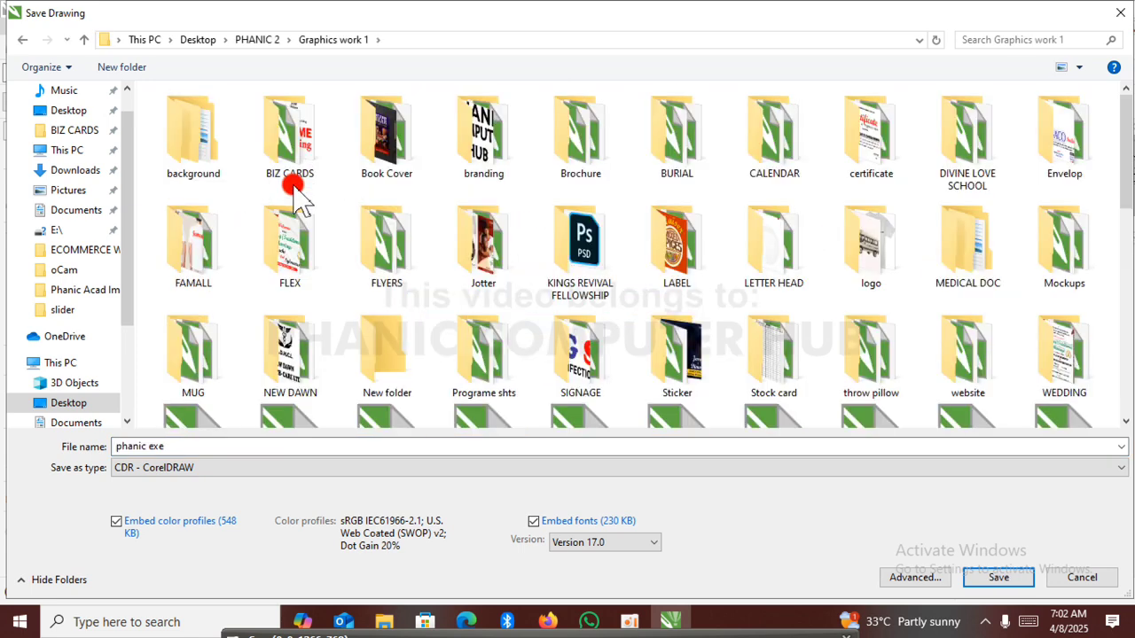
double_click(393, 273)
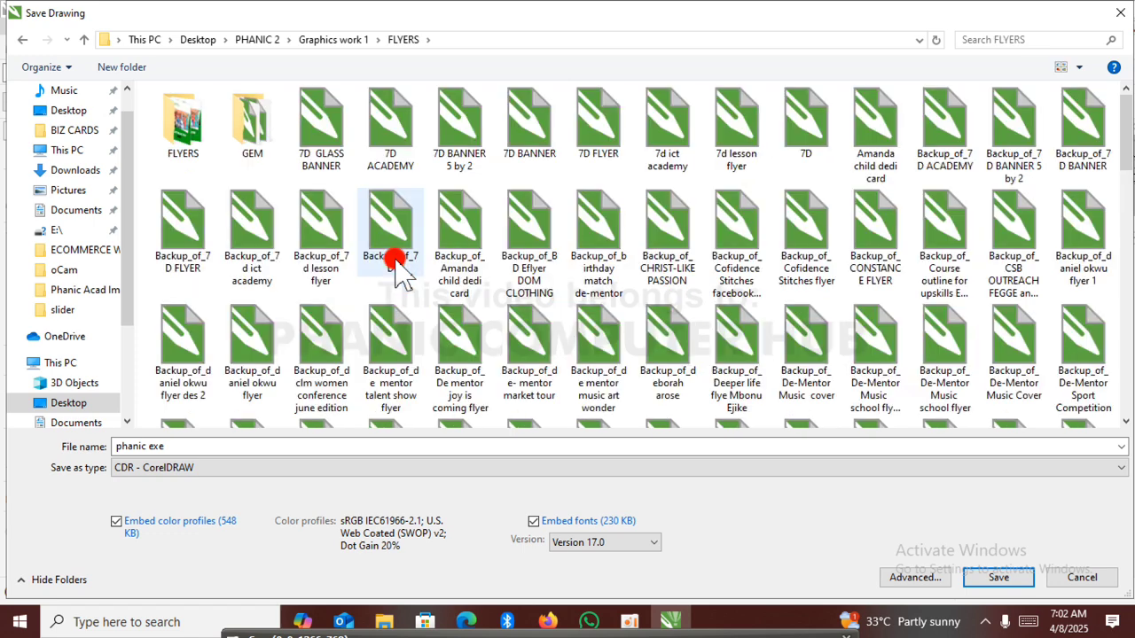
Replace the file name with "EPIP Birthday e-design", without the .jpg extension, for the CDR drawing.
double_click(326, 444)
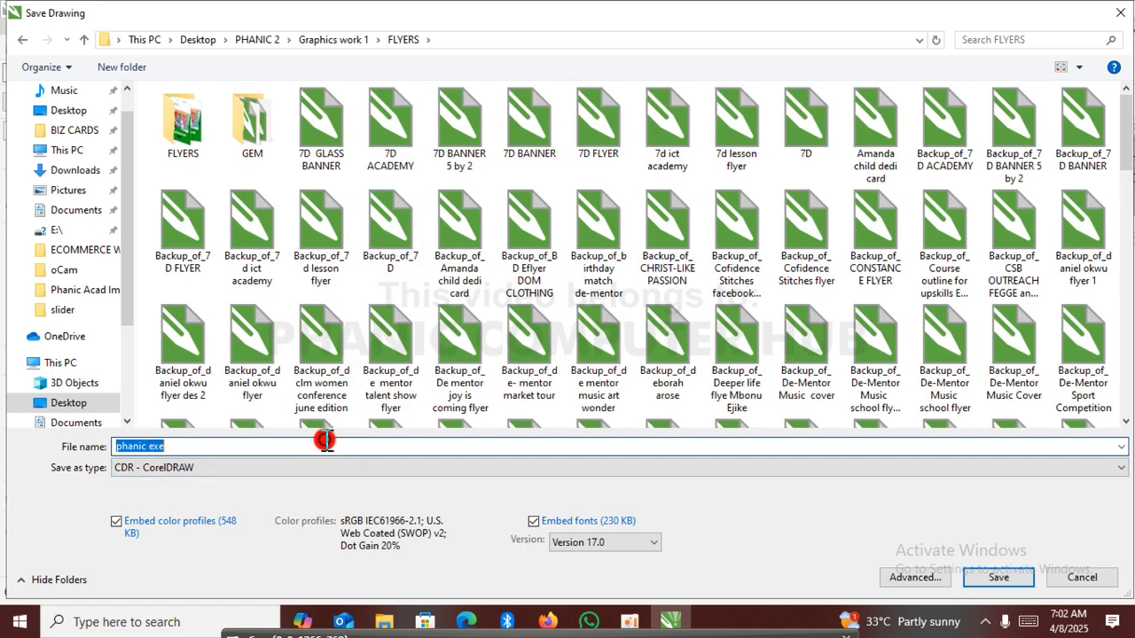
left_click_drag(326, 444, 100, 444)
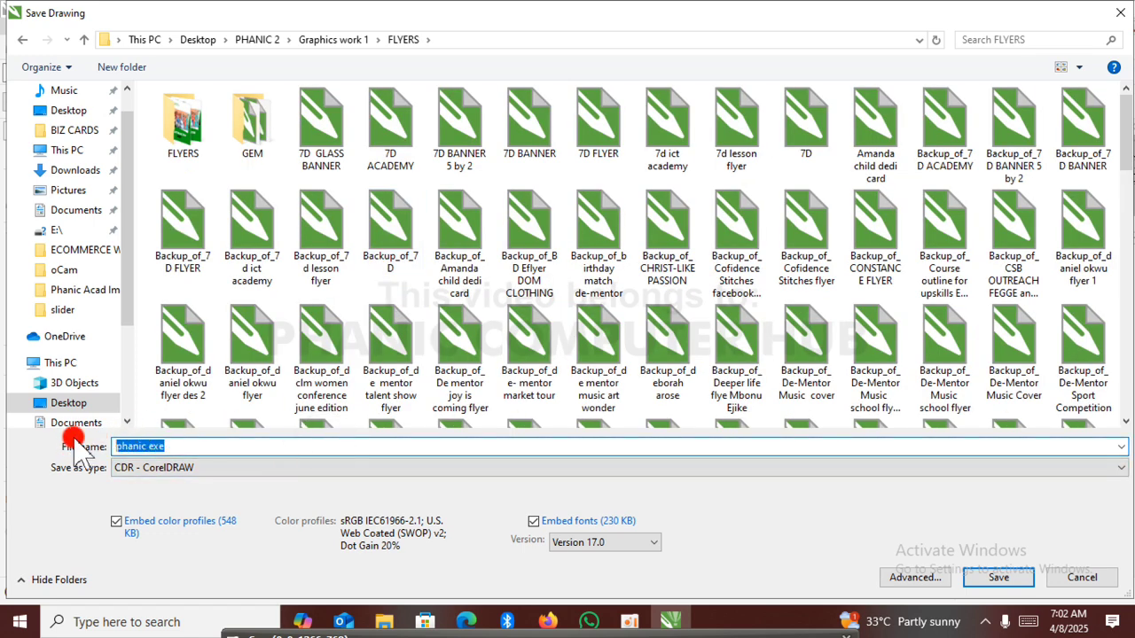
type("EPIP")
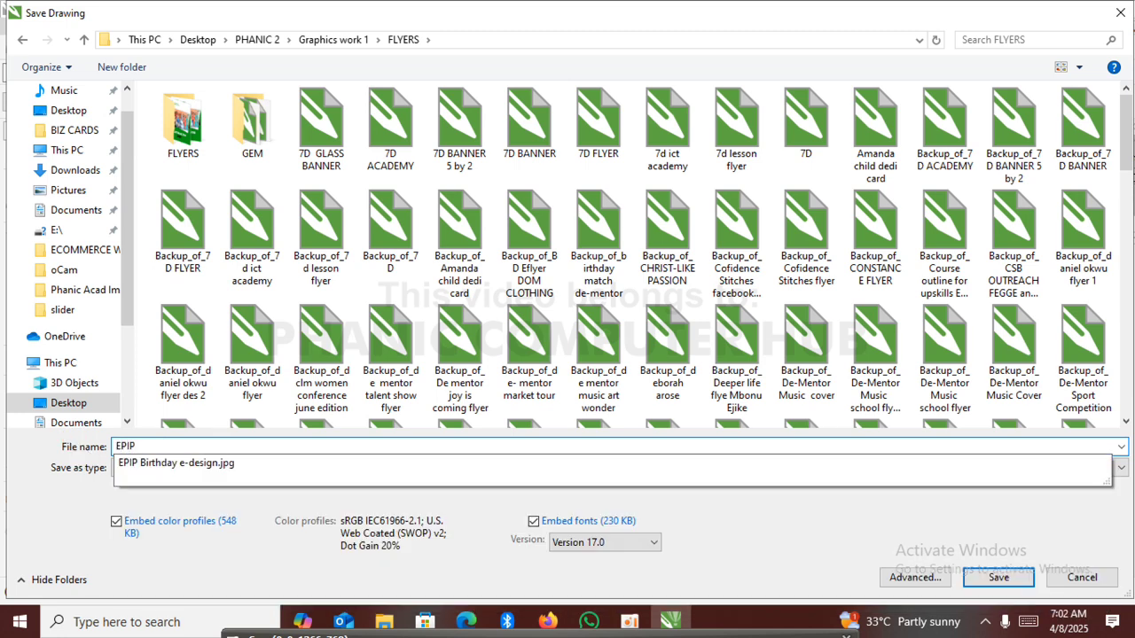
left_click(148, 462)
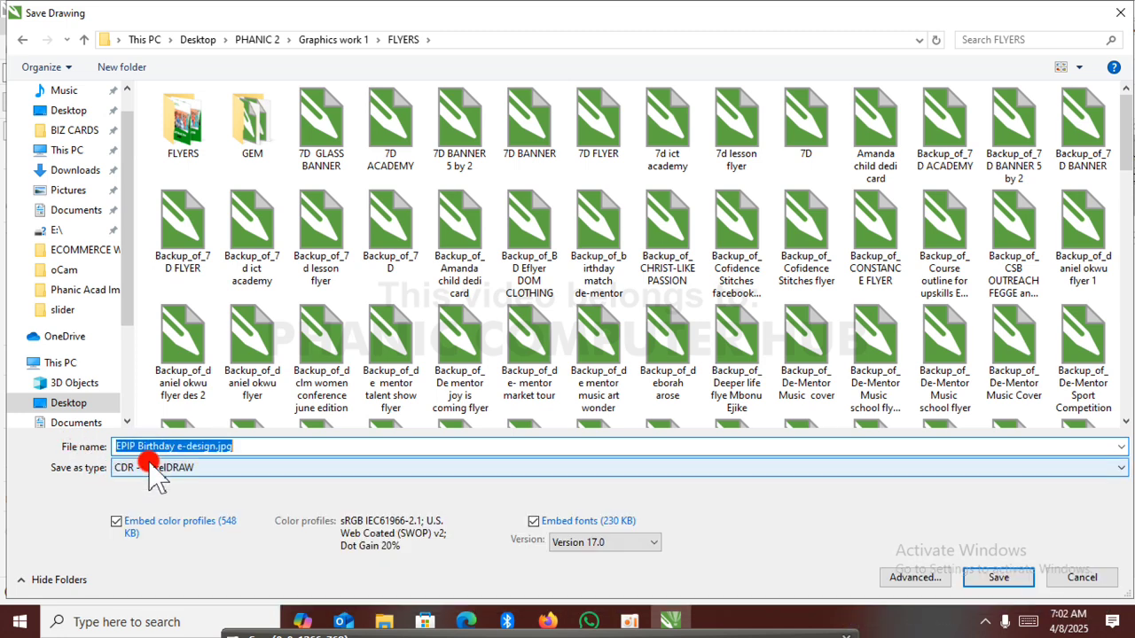
left_click(241, 446)
key("BackSpace")
key("BackSpace")
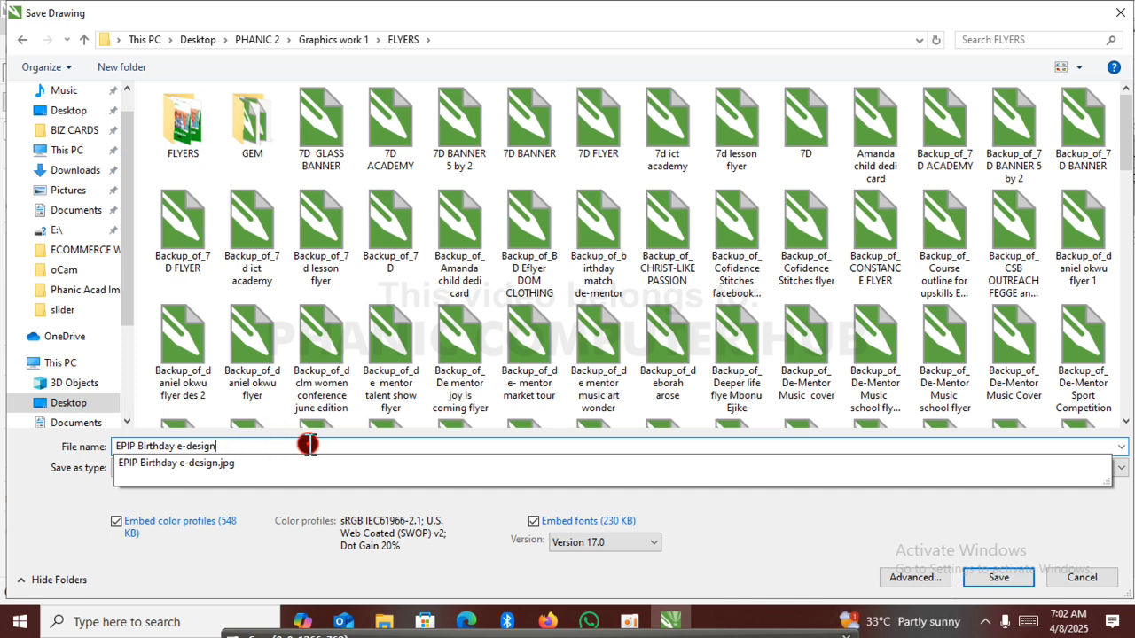
left_click(768, 536)
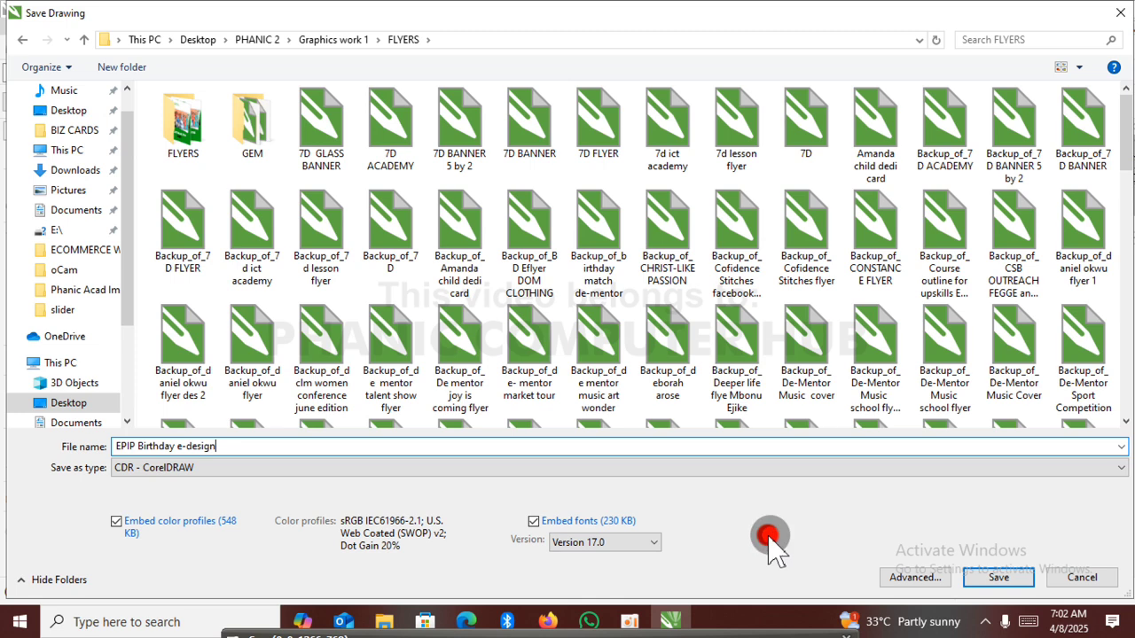
Keep the CDR file version at Version 17.0 and save the drawing in the FLYERS folder.
left_click(647, 543)
left_click(653, 544)
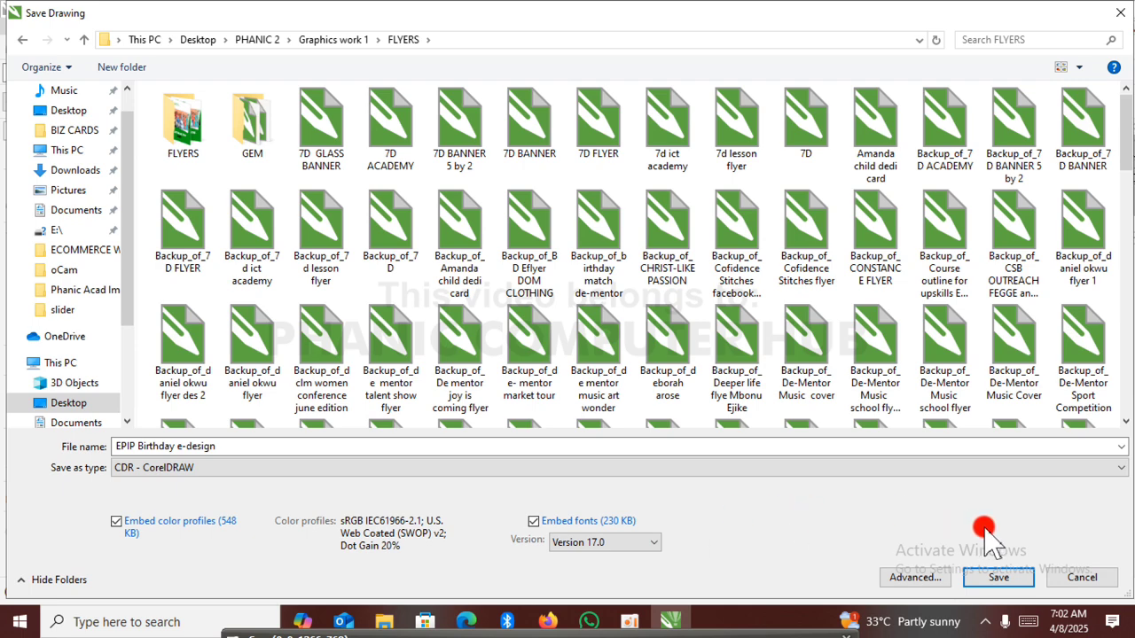
left_click(1002, 576)
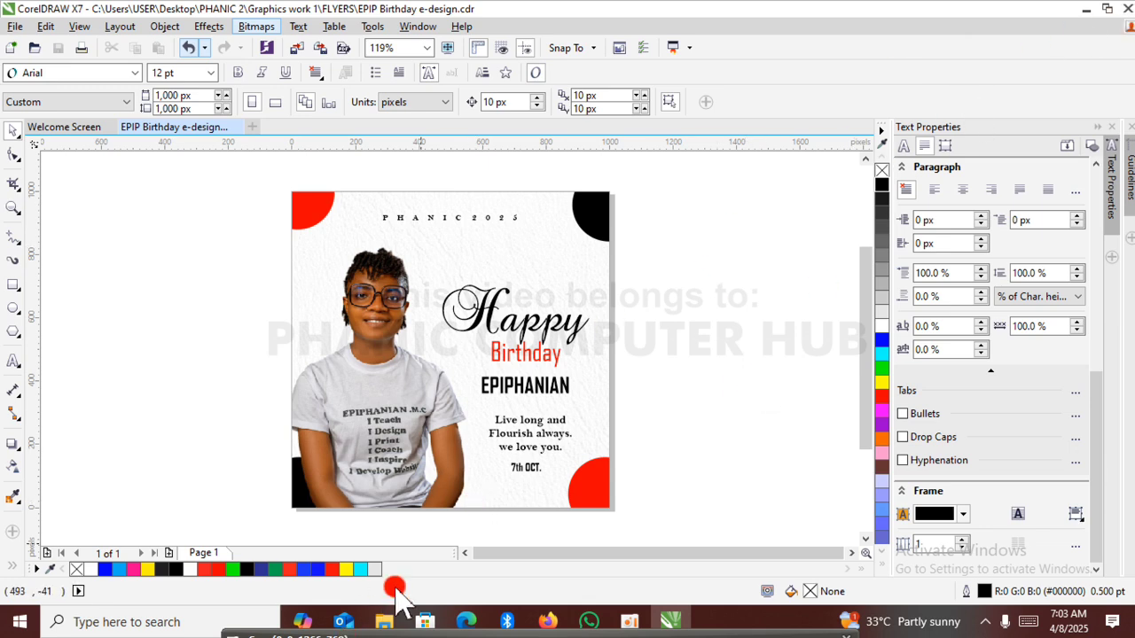
Switch to File Explorer and check the full names of the EPIP Birthday e-design files in the FLYERS folder.
left_click(384, 622)
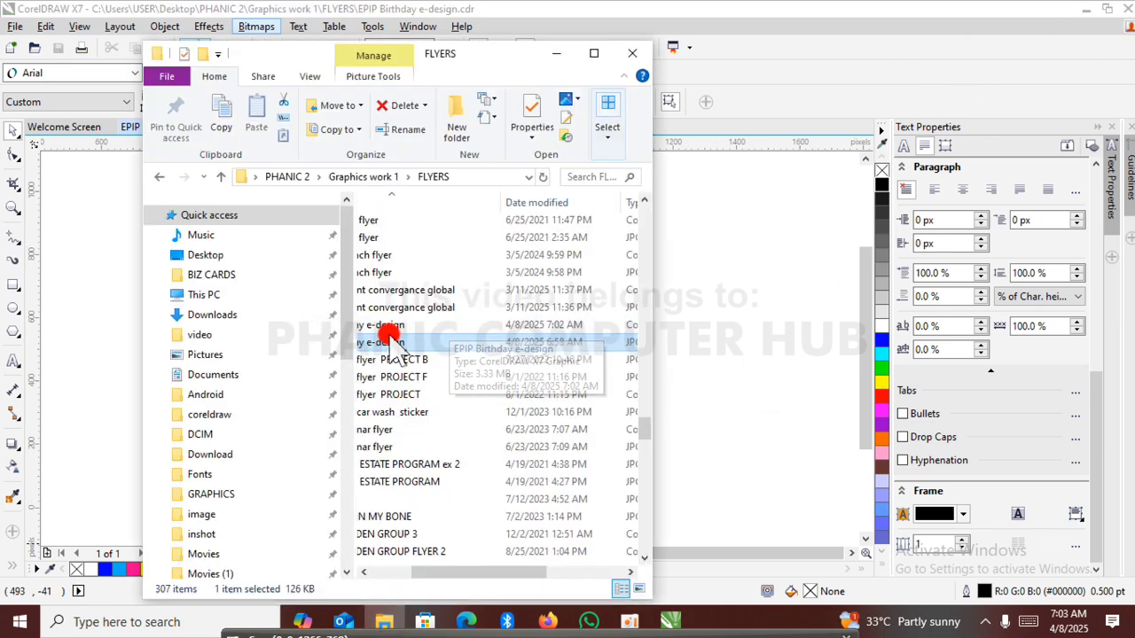
left_click_drag(510, 573, 382, 572)
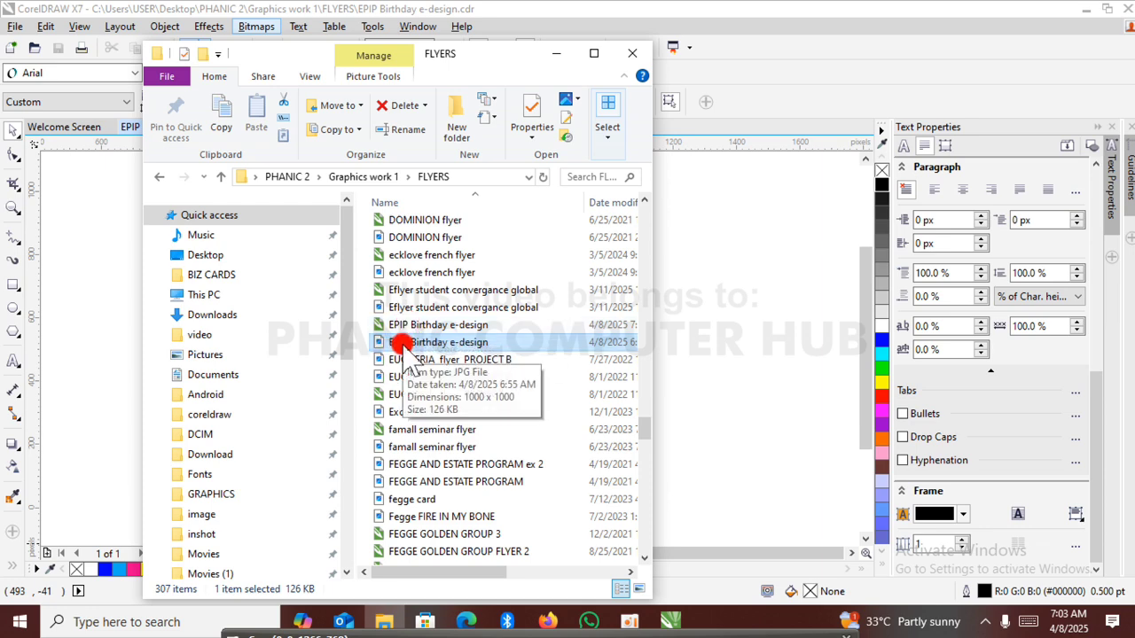
Return to the saved birthday design in CorelDRAW and close the program.
left_click(684, 274)
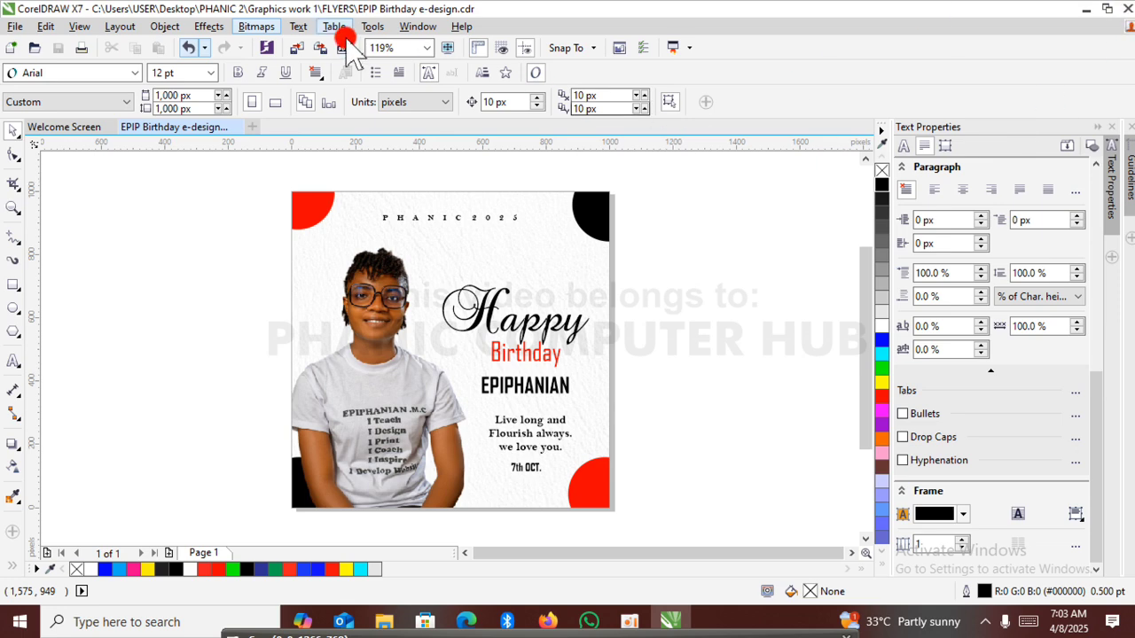
left_click(1128, 9)
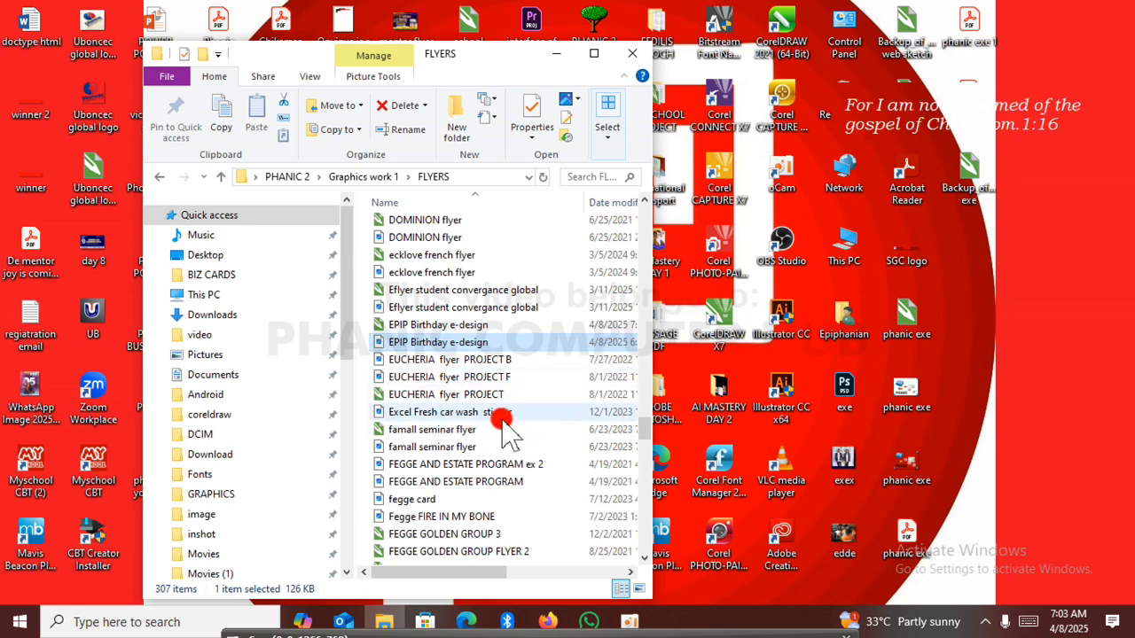
mouse_move(640, 624)
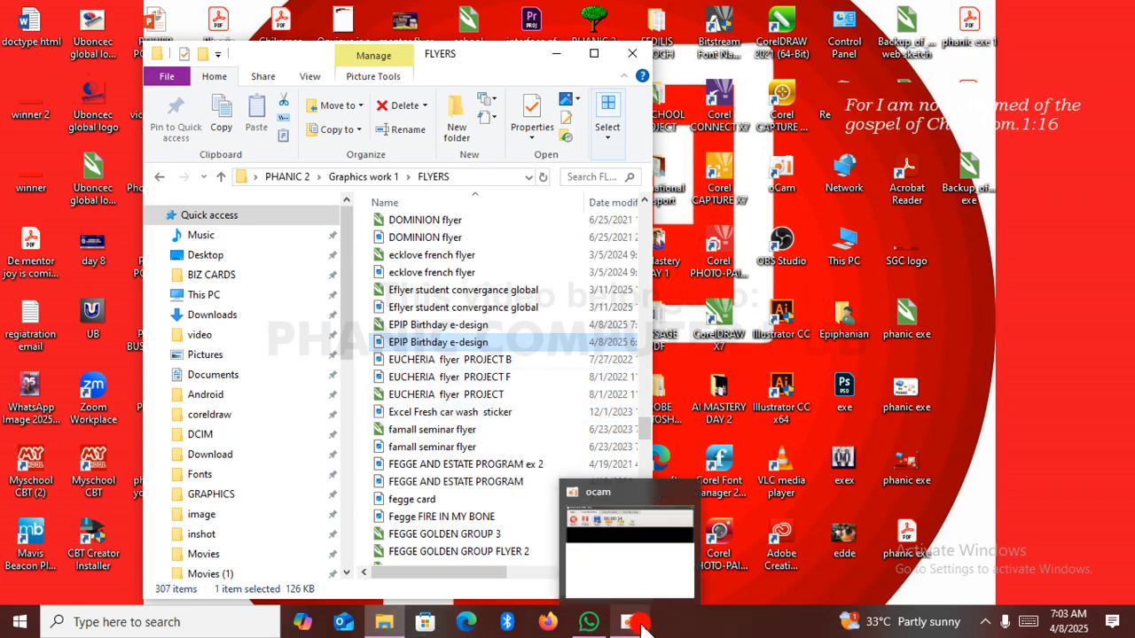